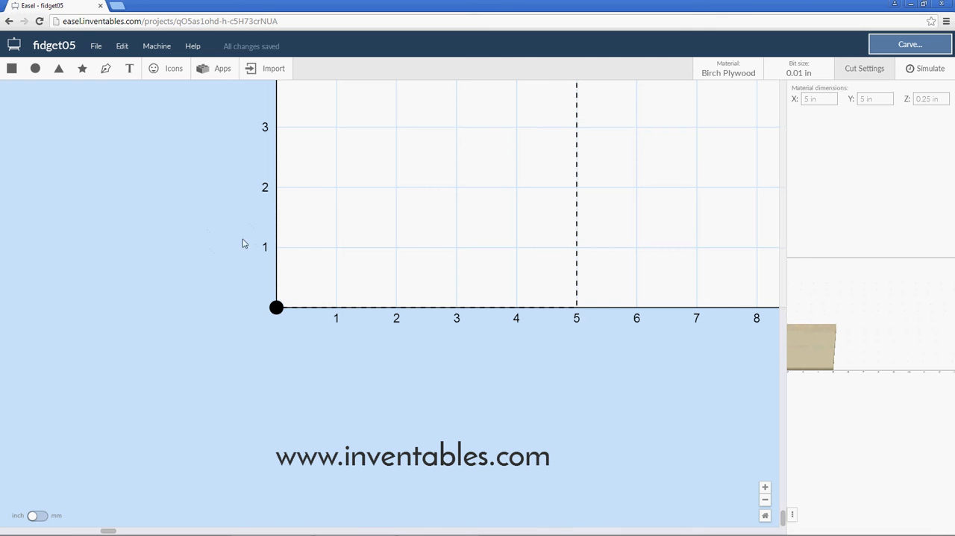
Add a circle to the canvas and set its width and height to 0.87 in.
click(35, 68)
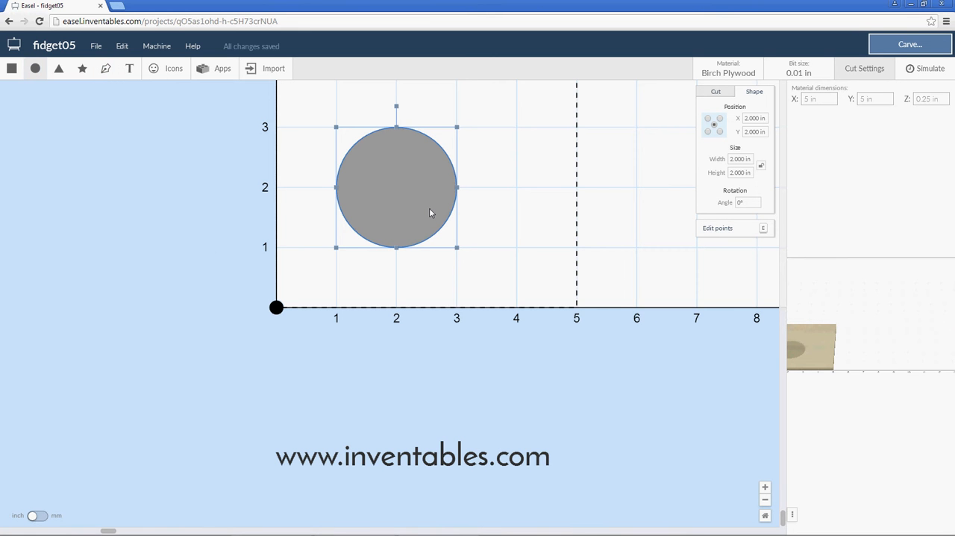
click(743, 158)
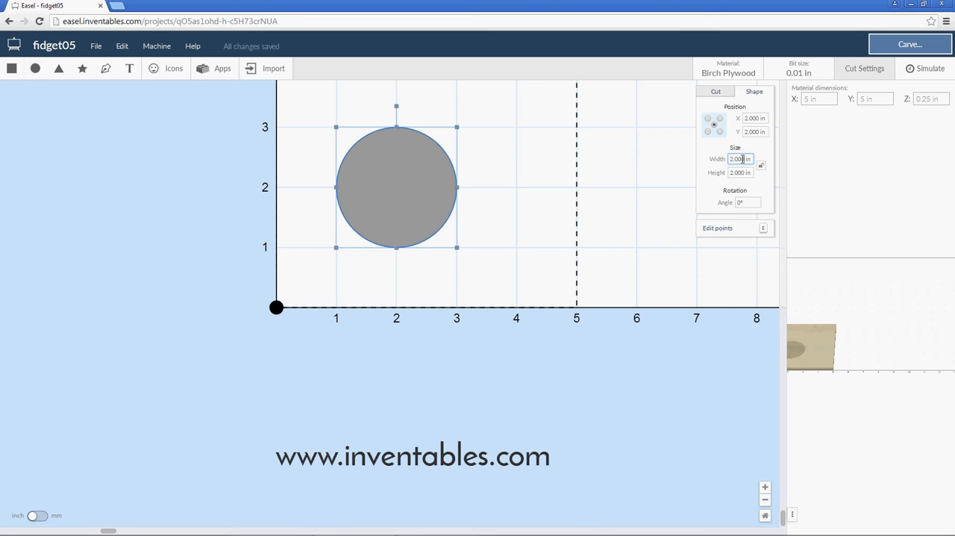
text(.87)
click(743, 172)
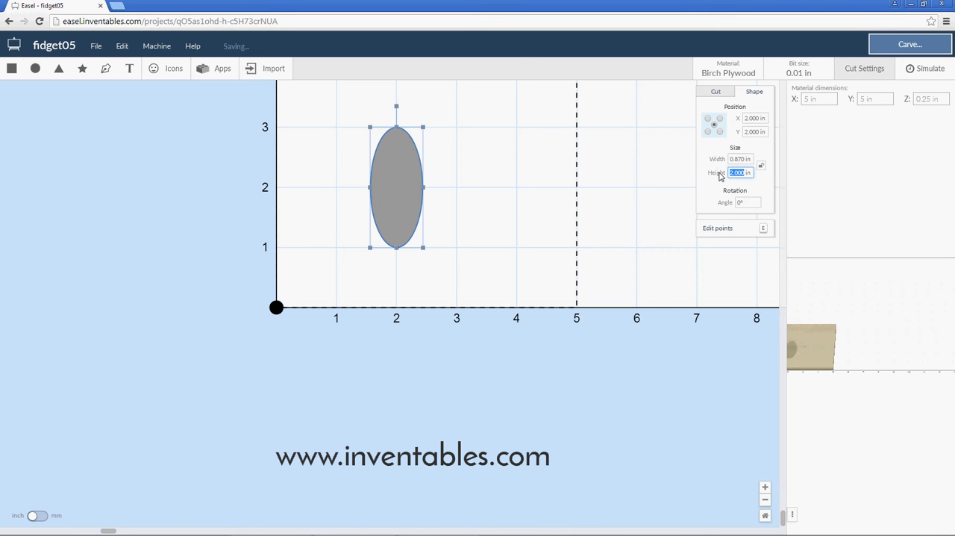
key(BackSpace)
text(.87)
key(Return)
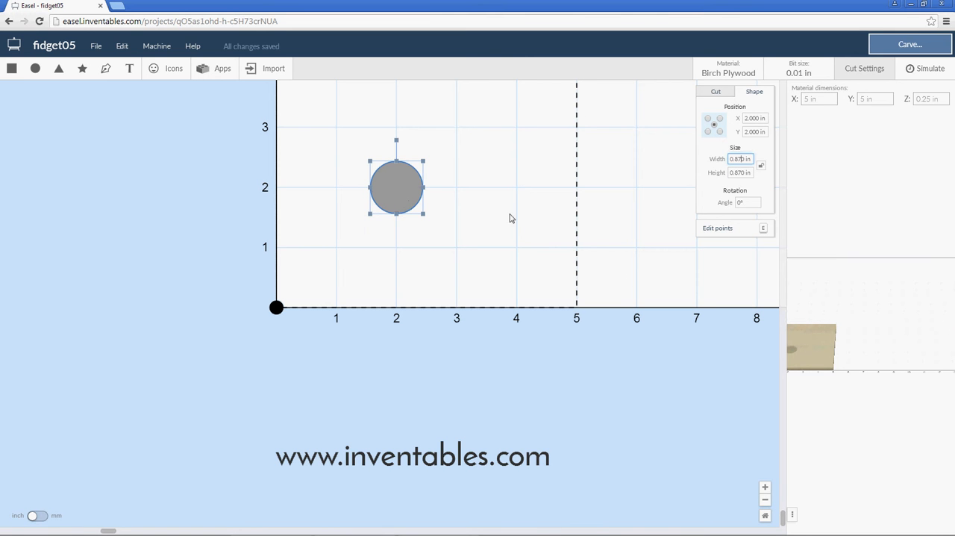
Change the circle's cut type from fill to an on-path outline and set a custom bit size of 0.005 in.
click(716, 92)
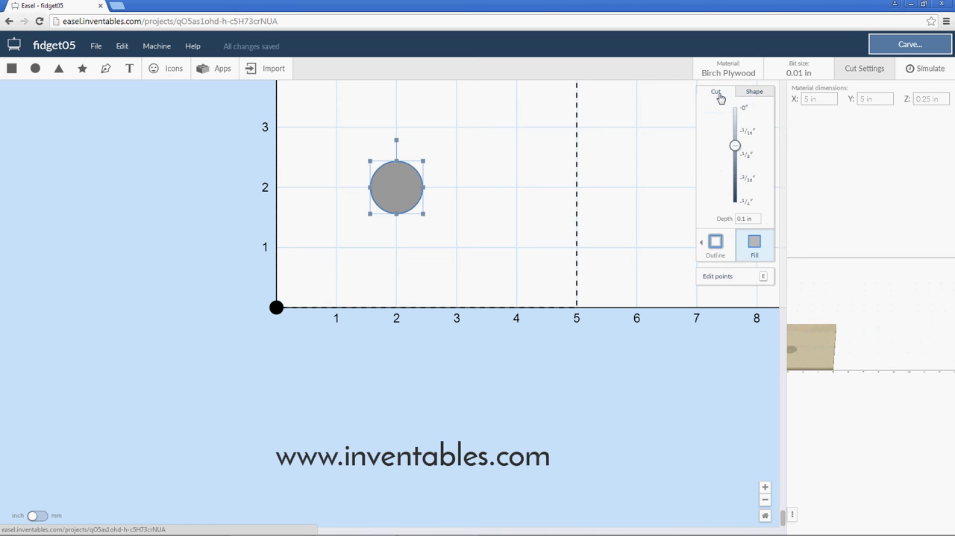
click(715, 242)
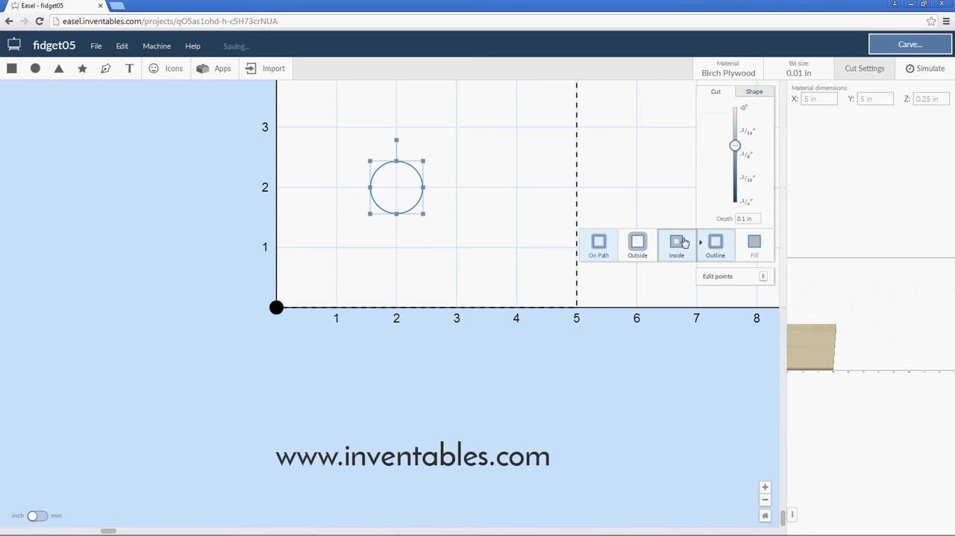
click(796, 70)
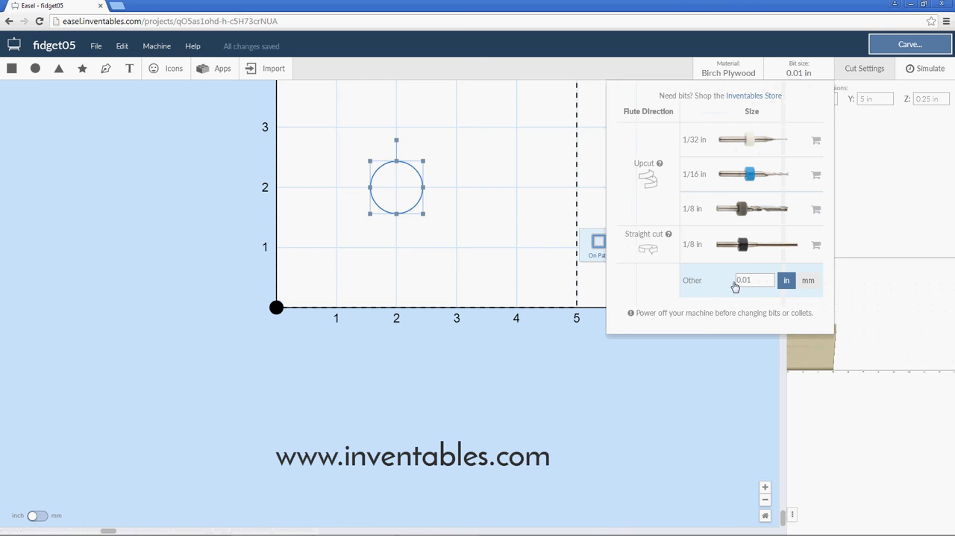
drag(753, 279, 747, 279)
text(05)
key(Return)
click(624, 359)
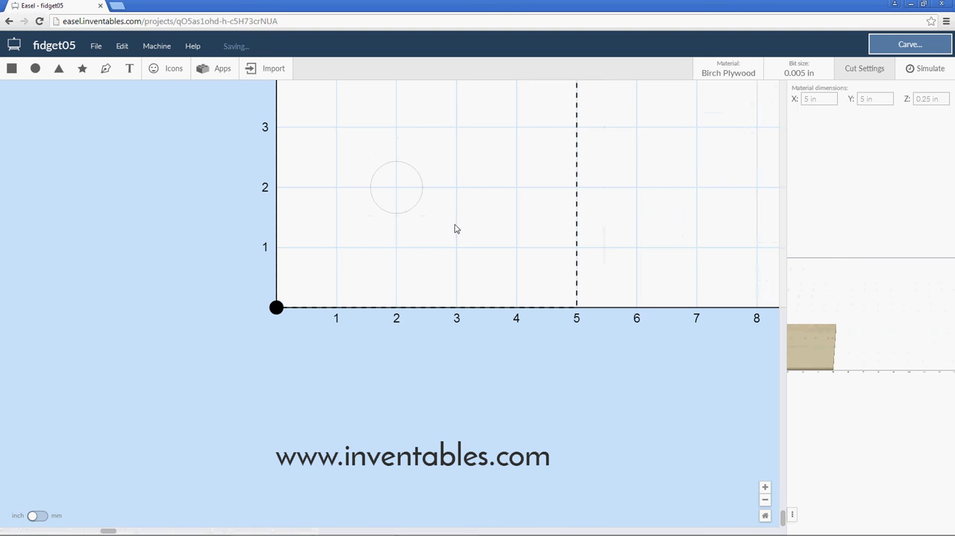
Centre the 0.87 in circle on the origin by setting its position to X 0, Y 0.
click(396, 188)
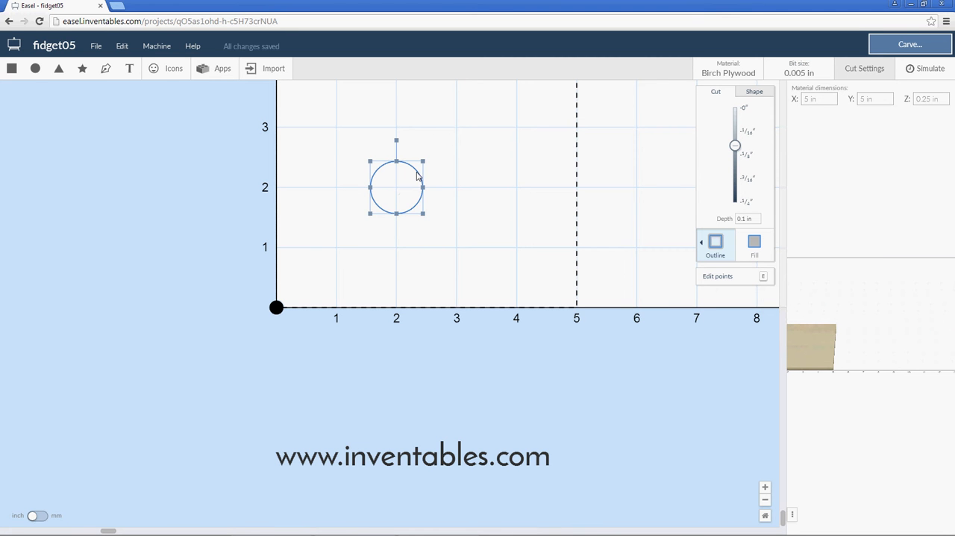
drag(416, 172, 322, 257)
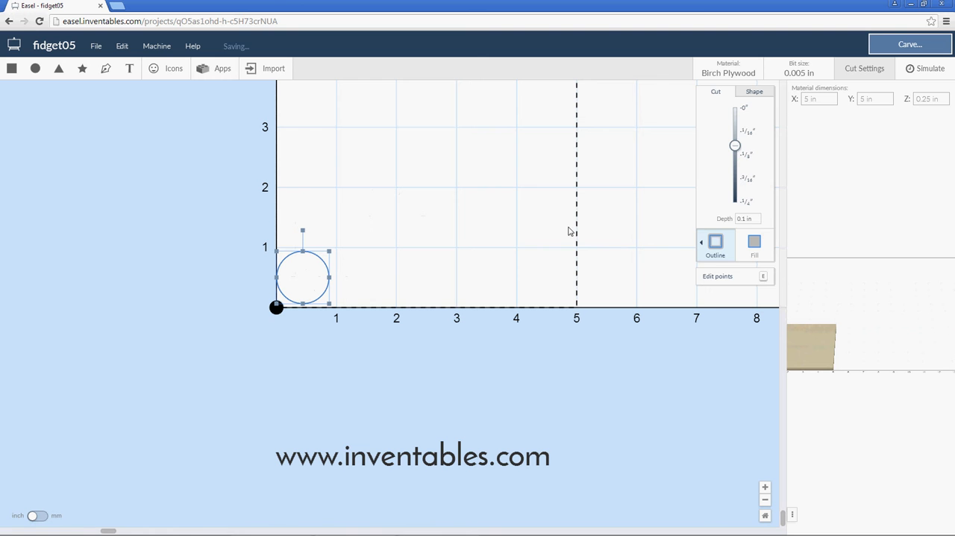
click(744, 93)
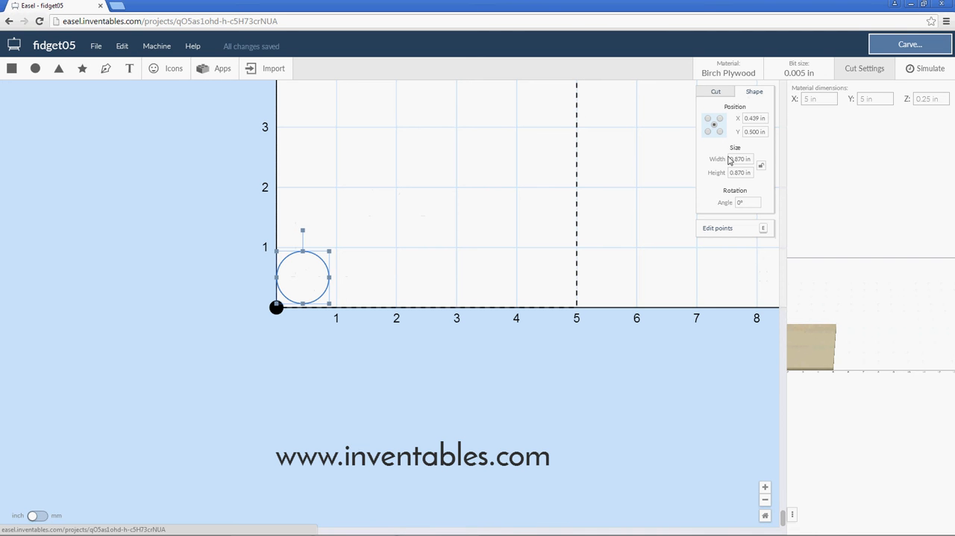
drag(759, 118, 731, 124)
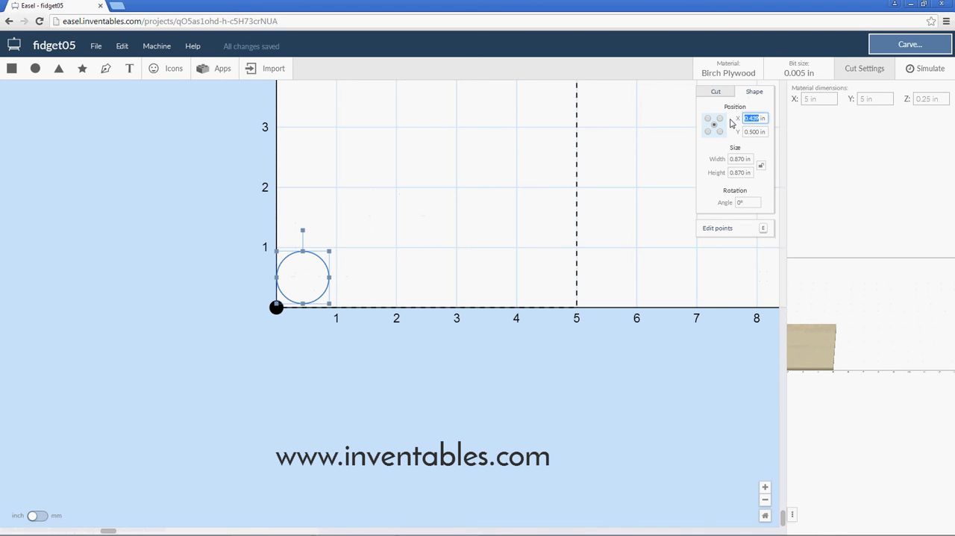
text(0)
key(Tab)
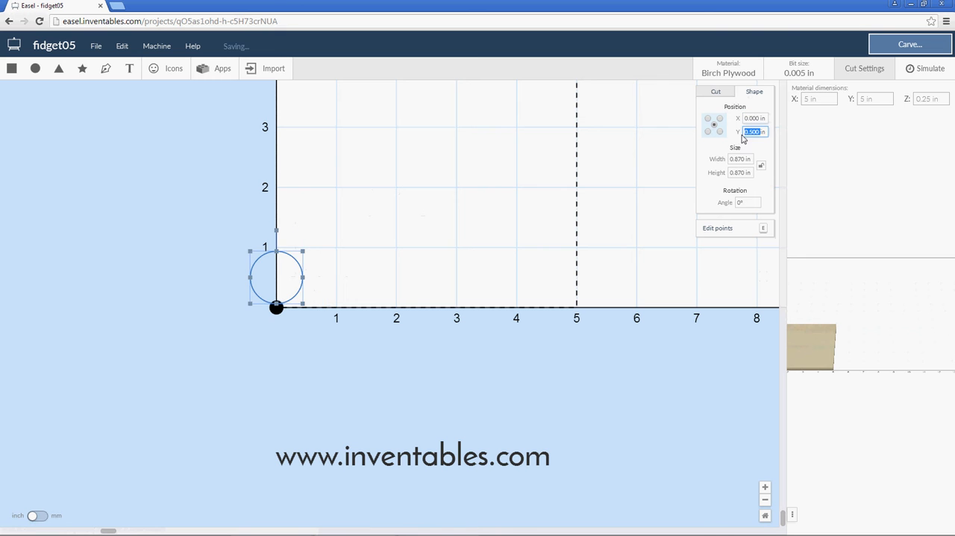
text(0)
key(Tab)
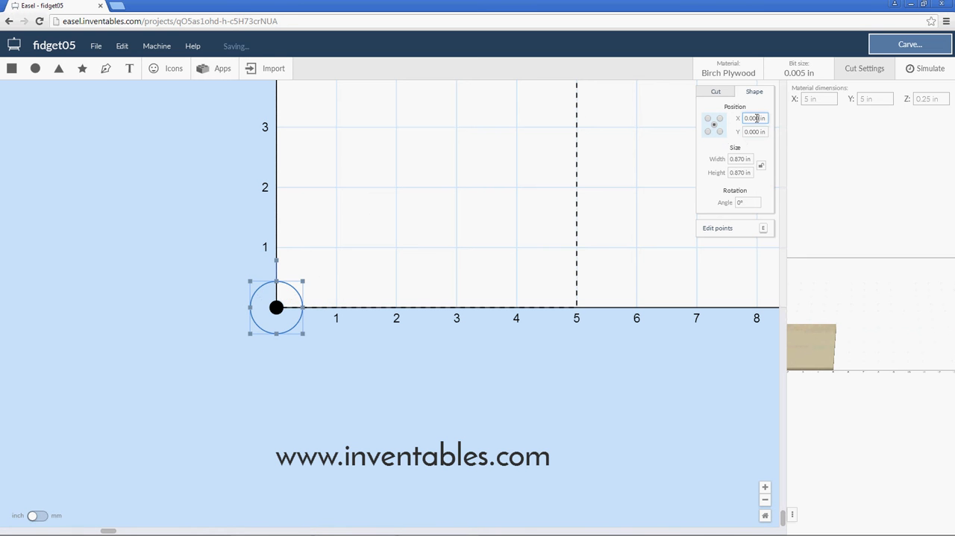
click(321, 300)
Offset the selected circle outwards by 0.125 in with the Offsetter app, using one iteration and keeping the original.
click(284, 293)
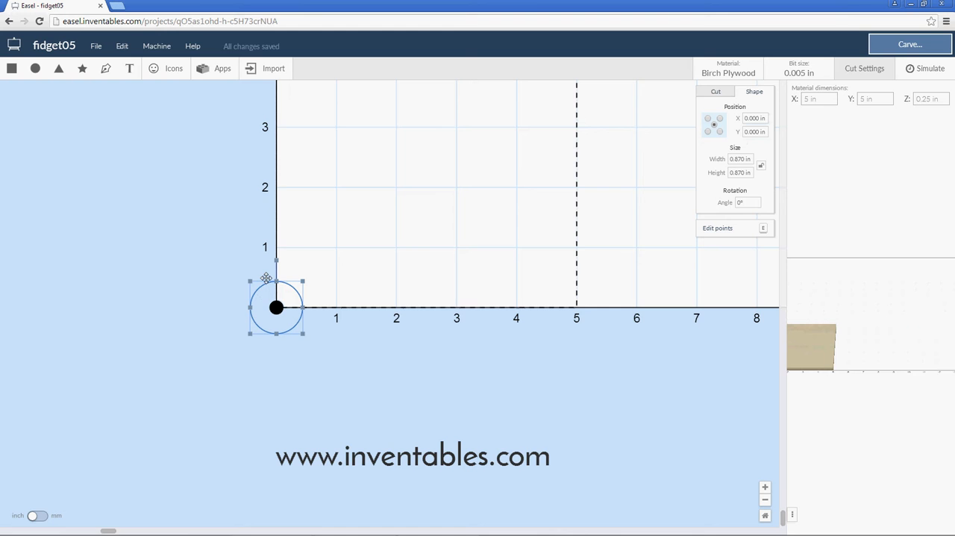
click(216, 76)
click(274, 150)
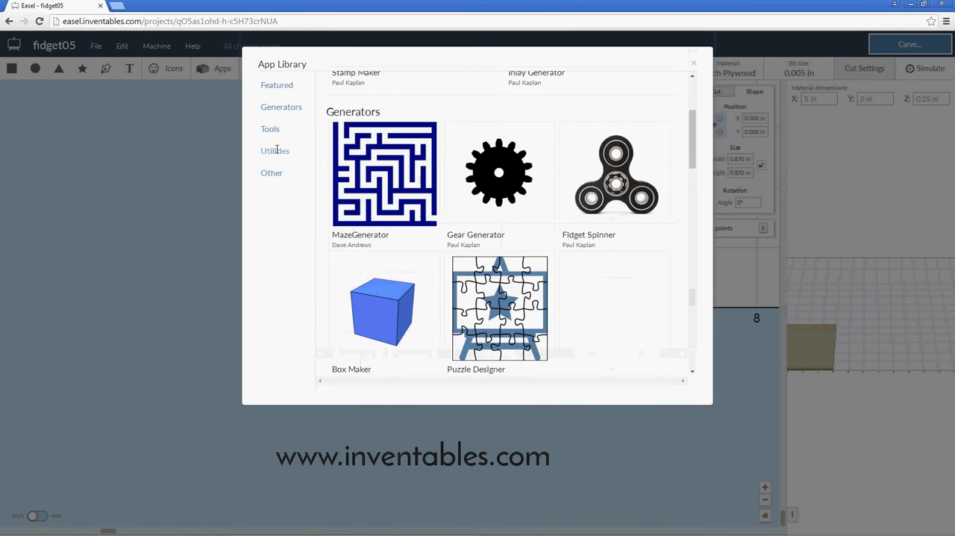
click(480, 166)
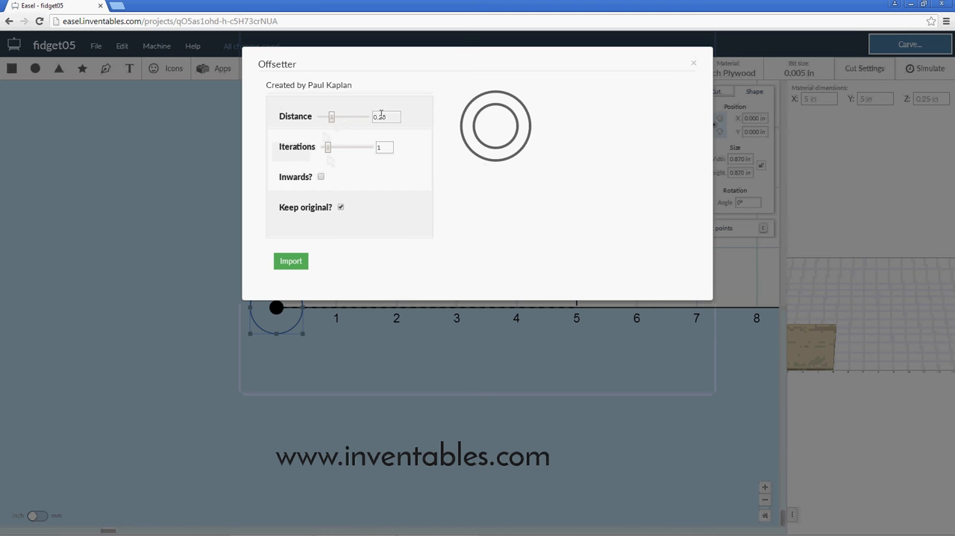
click(385, 116)
drag(386, 117, 377, 118)
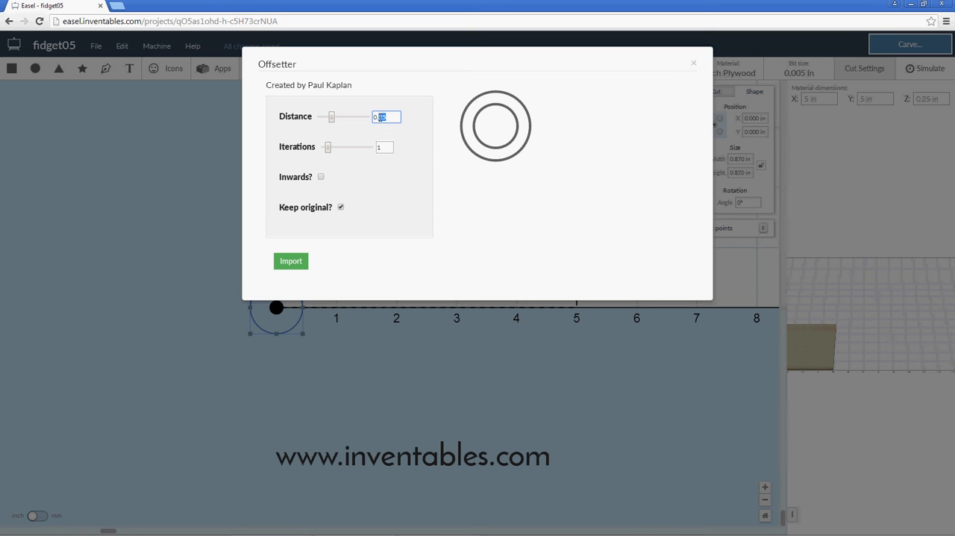
text(125)
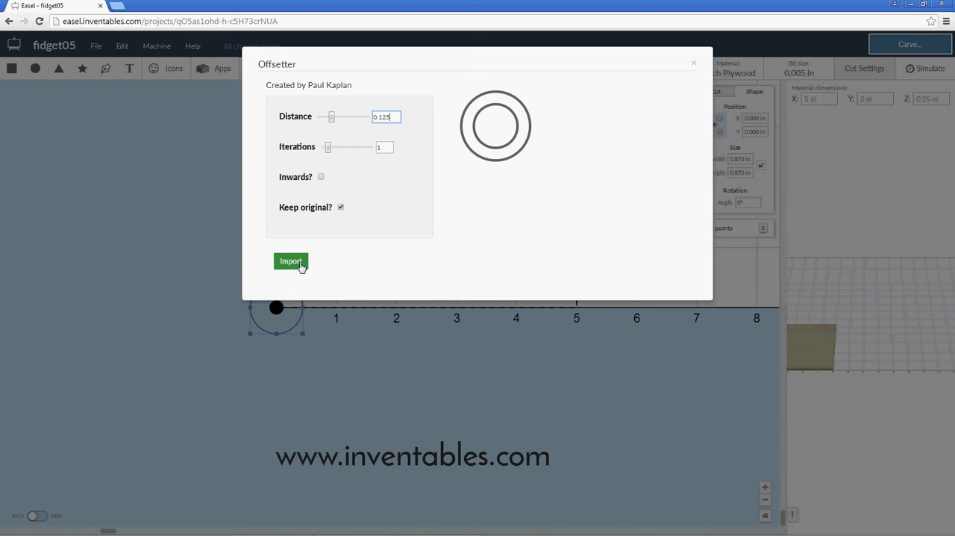
click(291, 262)
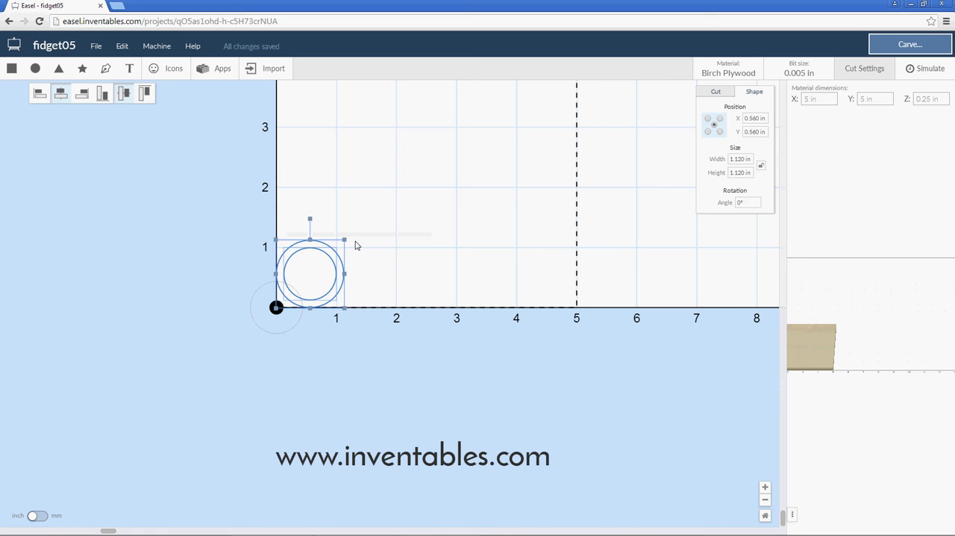
Move the imported concentric circles off the origin to about X 1.5, Y 0.9 in and delete the leftover single circle at the origin.
drag(345, 199, 361, 229)
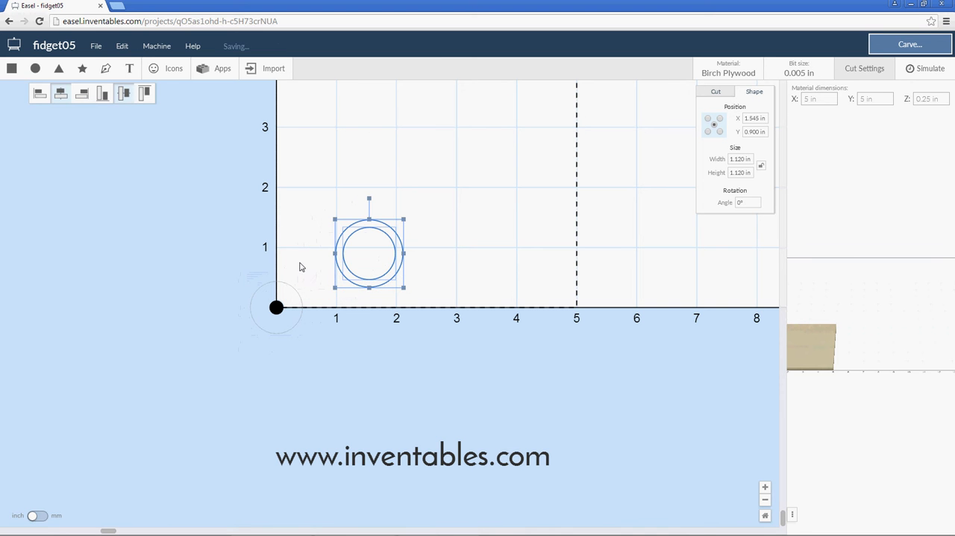
drag(296, 269, 262, 293)
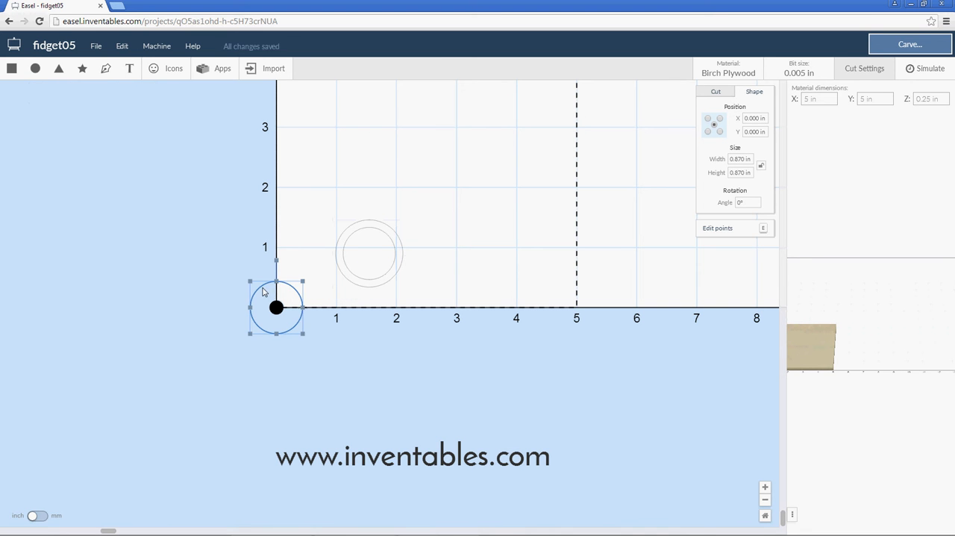
key(Delete)
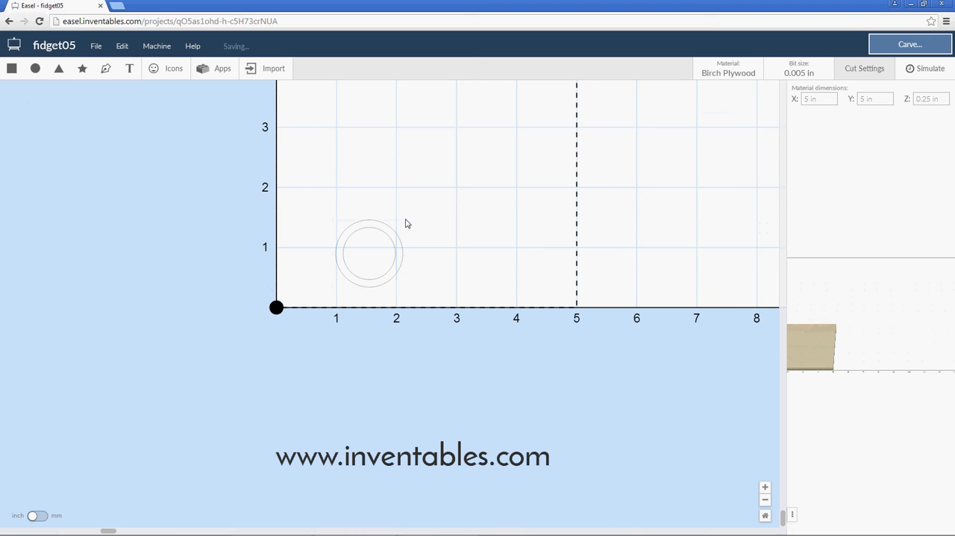
Select both concentric circles and centre them on the origin at X 0, Y 0.
drag(417, 203, 303, 273)
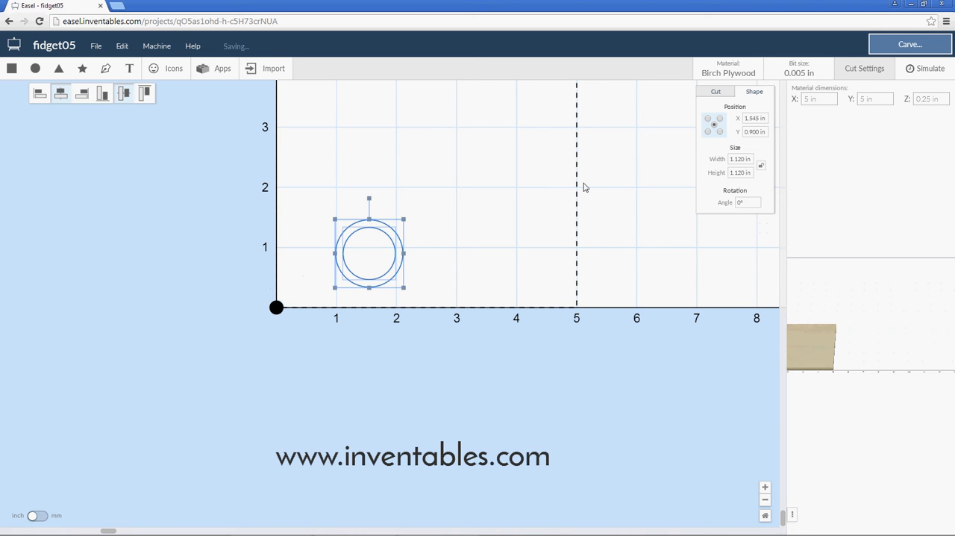
click(754, 118)
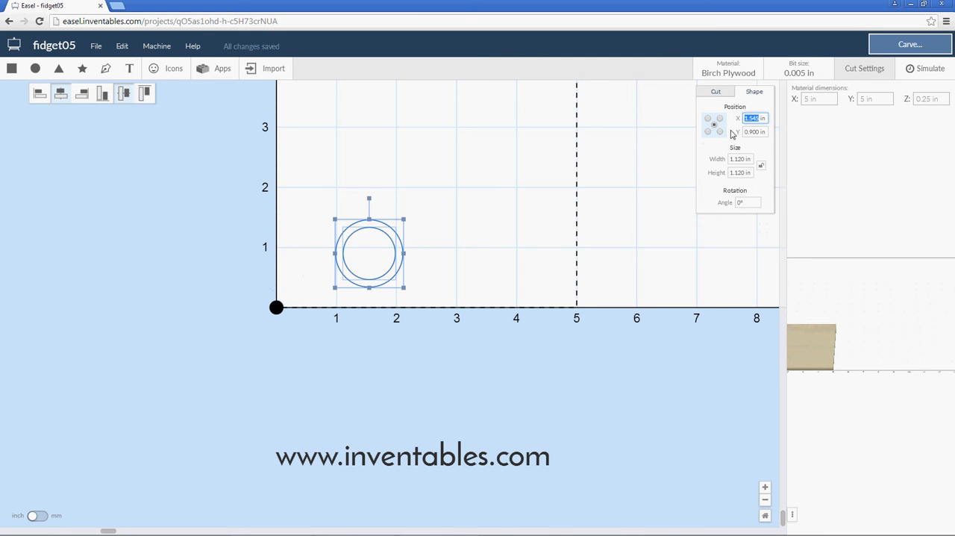
text(0)
key(Tab)
text(0)
key(shift+Tab)
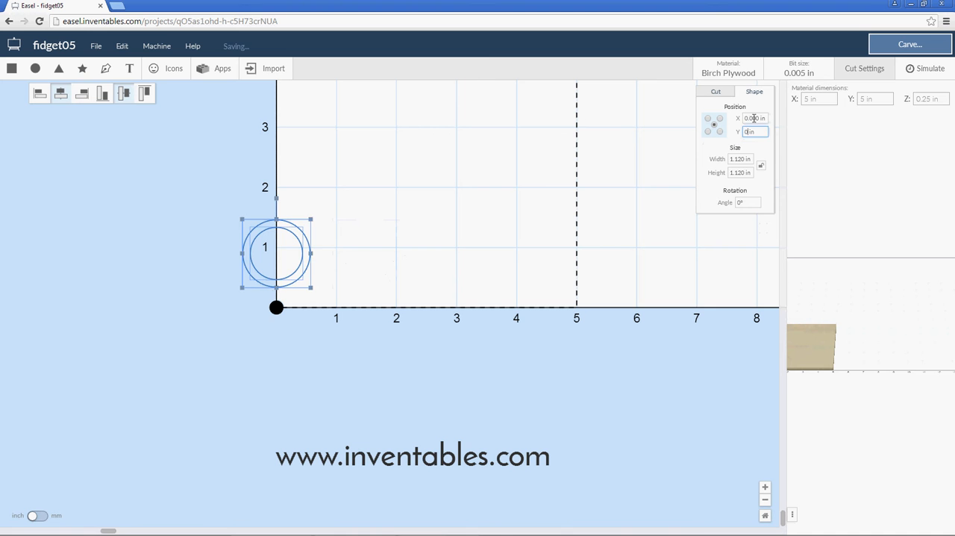
click(355, 284)
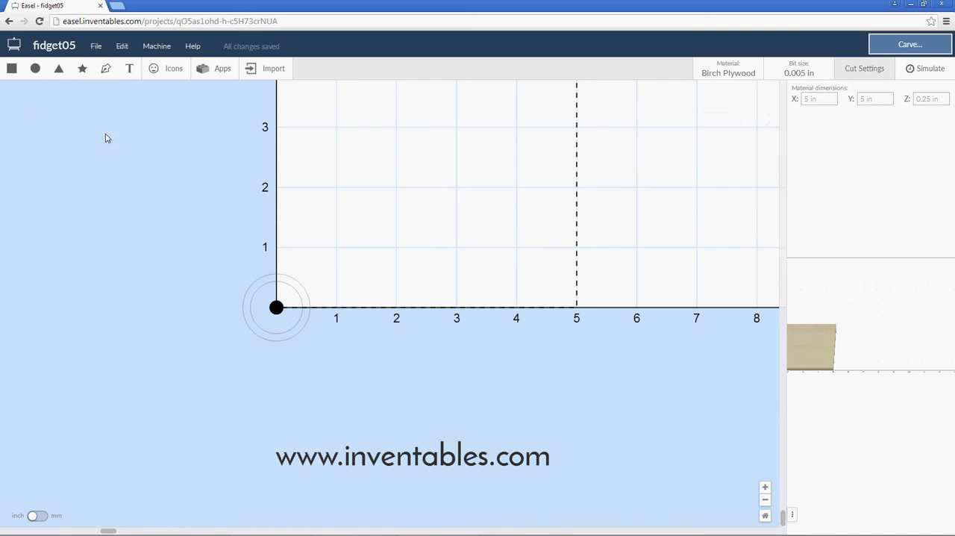
Add another circle beside the concentric pair, set its width and height to 3.25 in, and dismiss the preview warning.
click(35, 67)
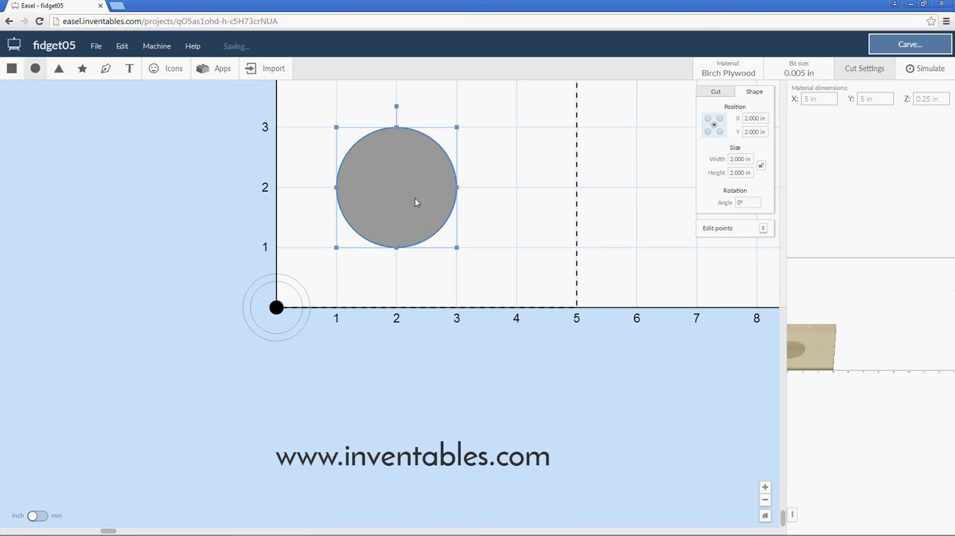
drag(442, 245, 455, 274)
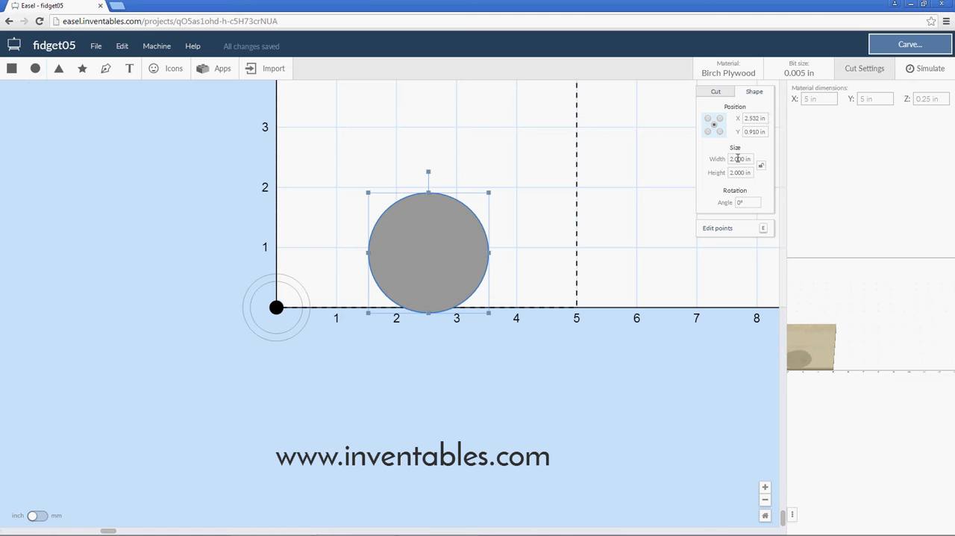
double_click(744, 159)
text(3.25)
key(Tab)
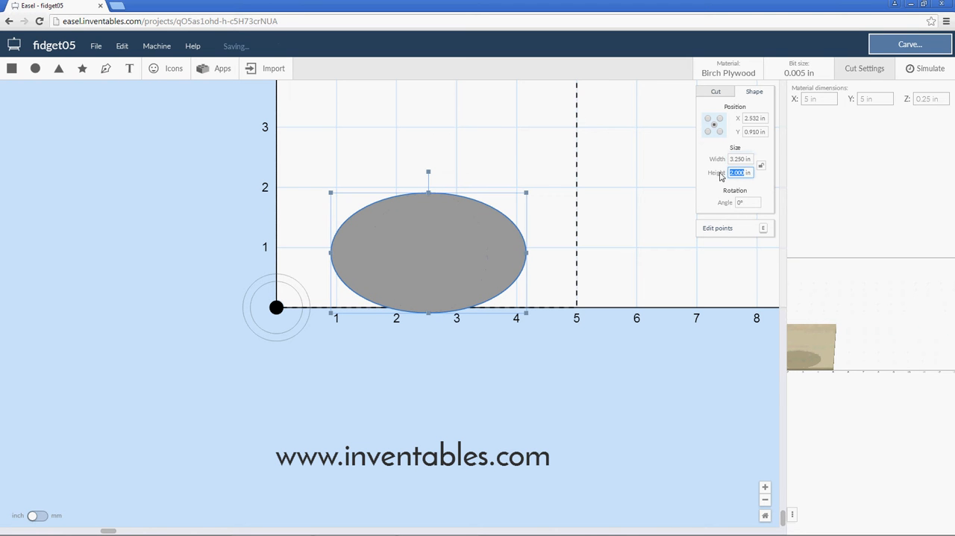
text(3.25)
key(Return)
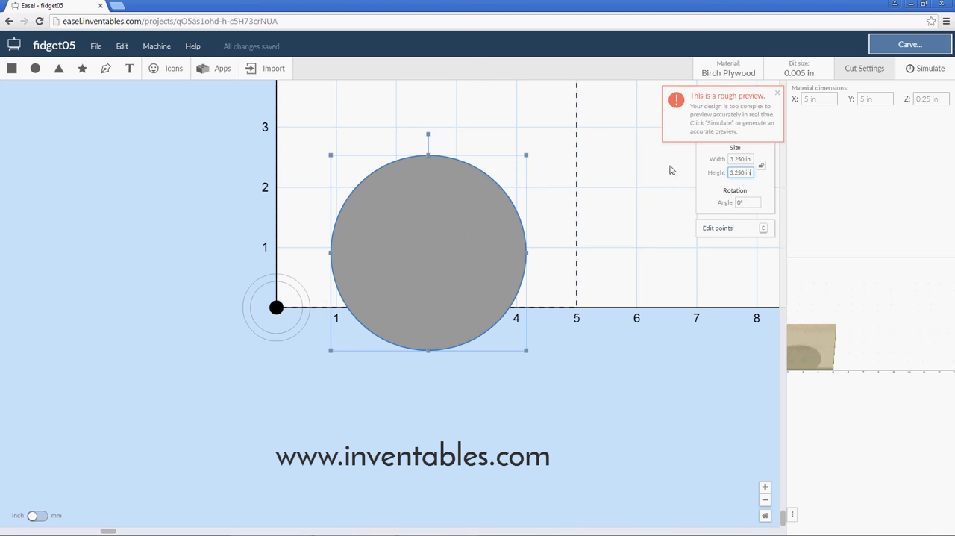
click(777, 94)
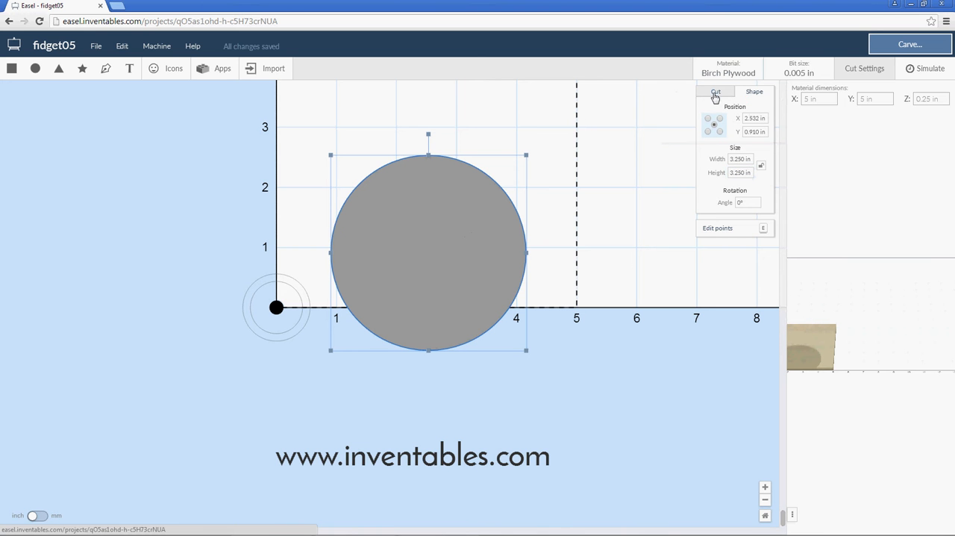
Set the 3.25 in circle to be cut as an outline on the outside of its path.
click(716, 94)
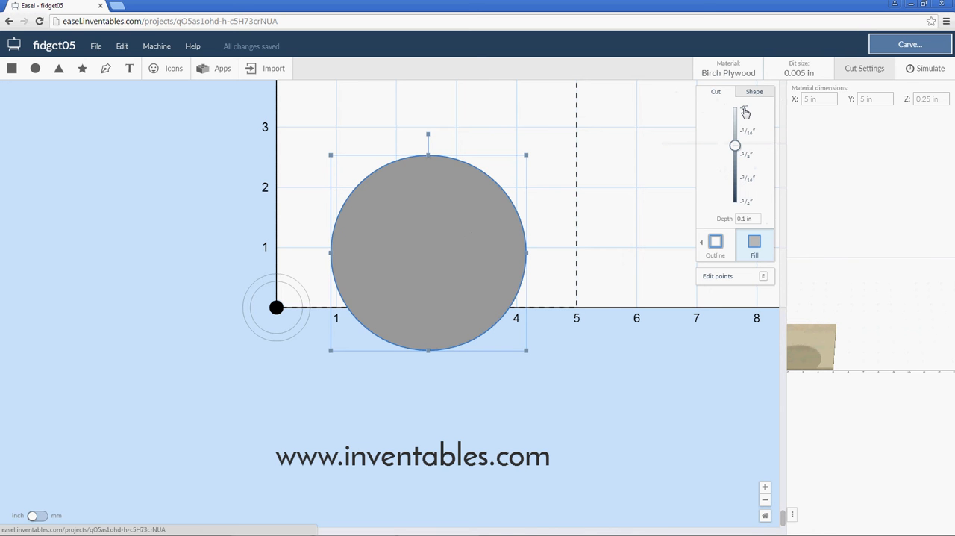
click(715, 243)
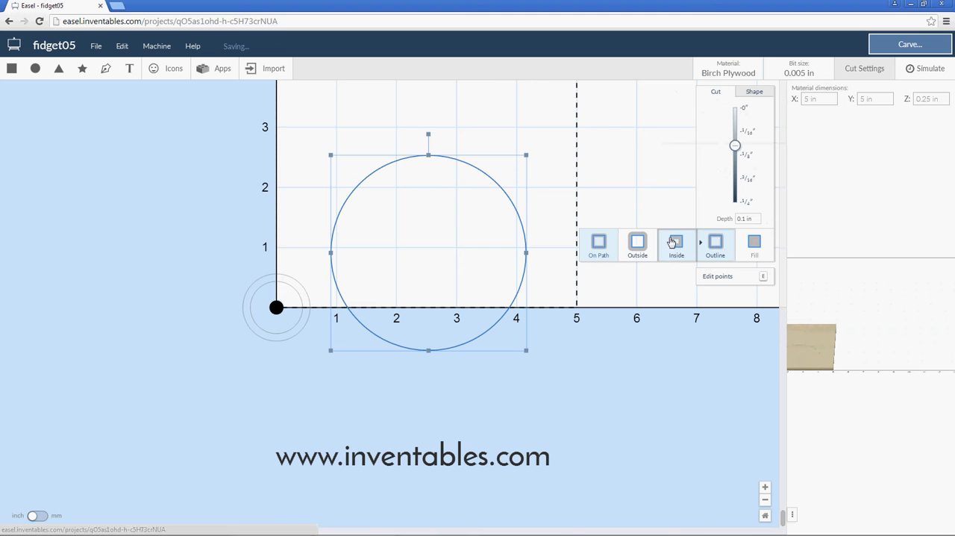
click(625, 250)
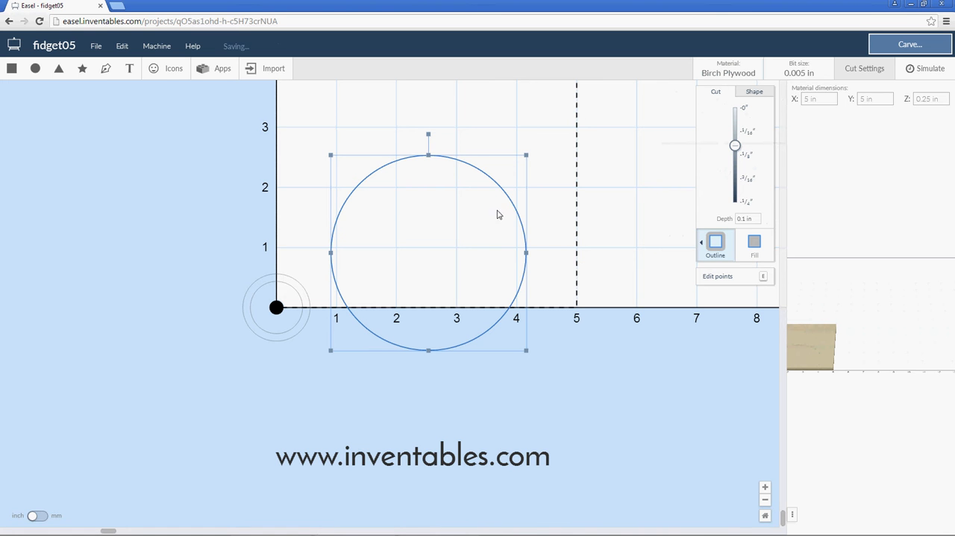
Centre the 3.25 in circle on the origin at X 0, Y 0.
click(755, 93)
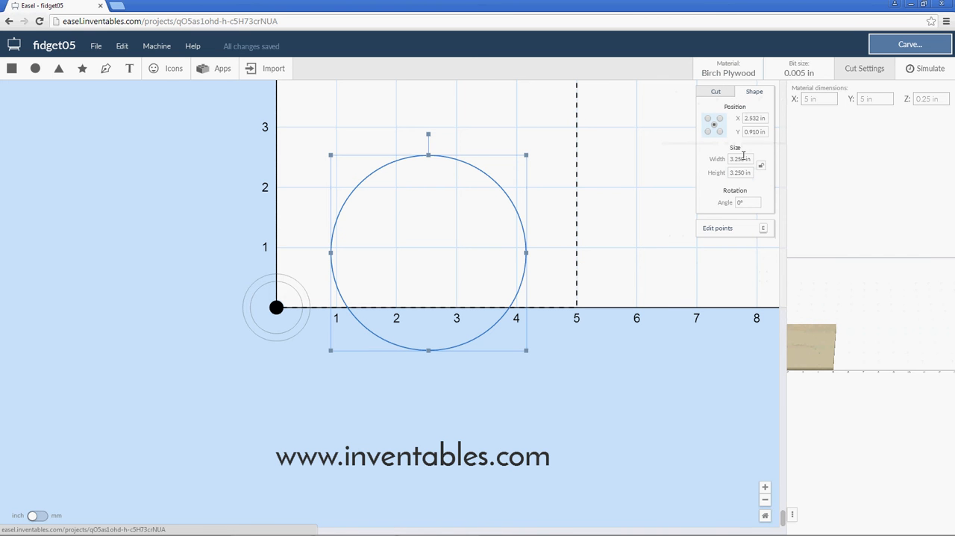
click(755, 118)
text(0)
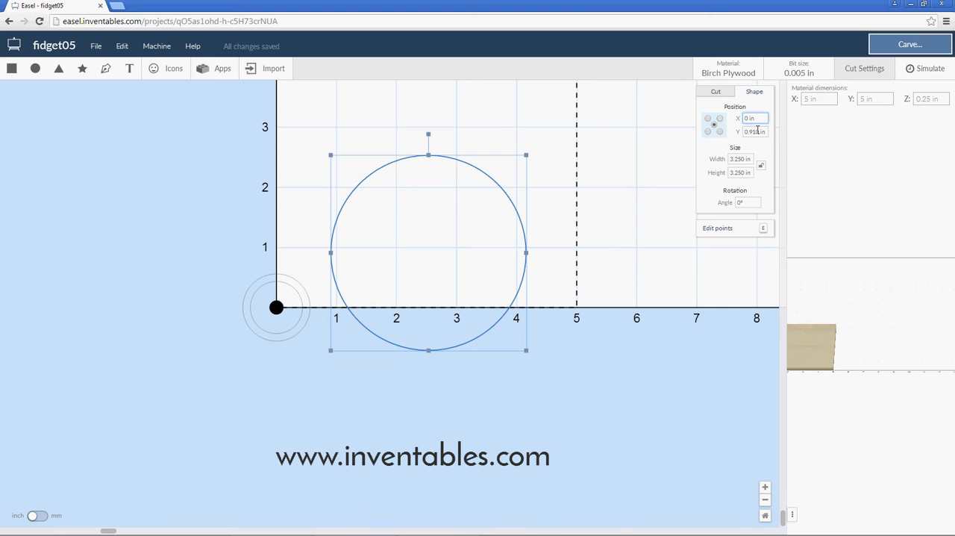
click(756, 132)
text(0)
key(Return)
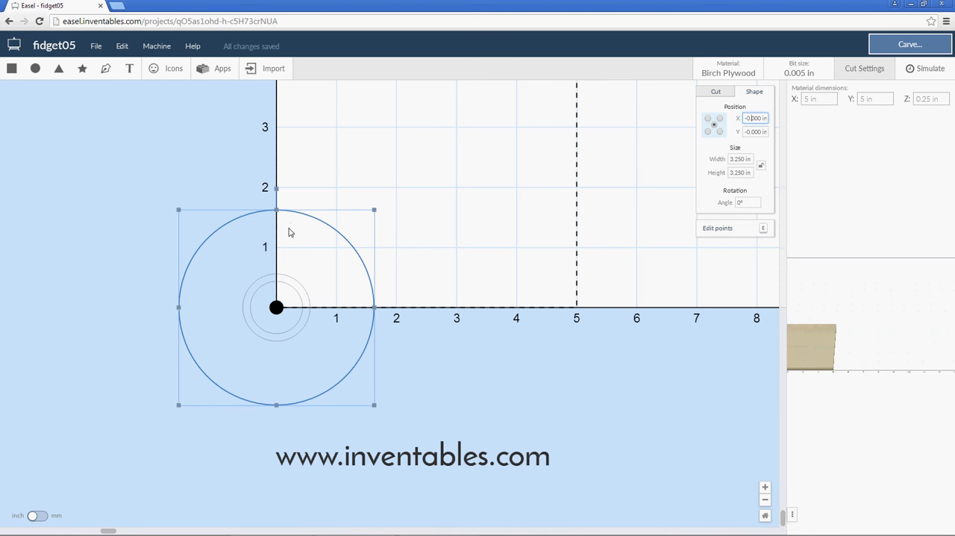
Add another circle and set its width and height to 0.5 in.
click(36, 69)
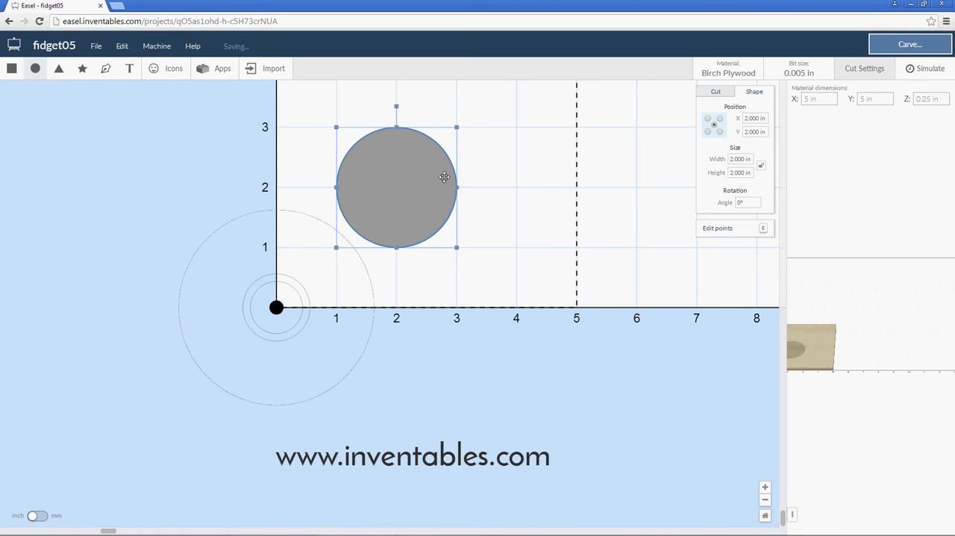
click(716, 161)
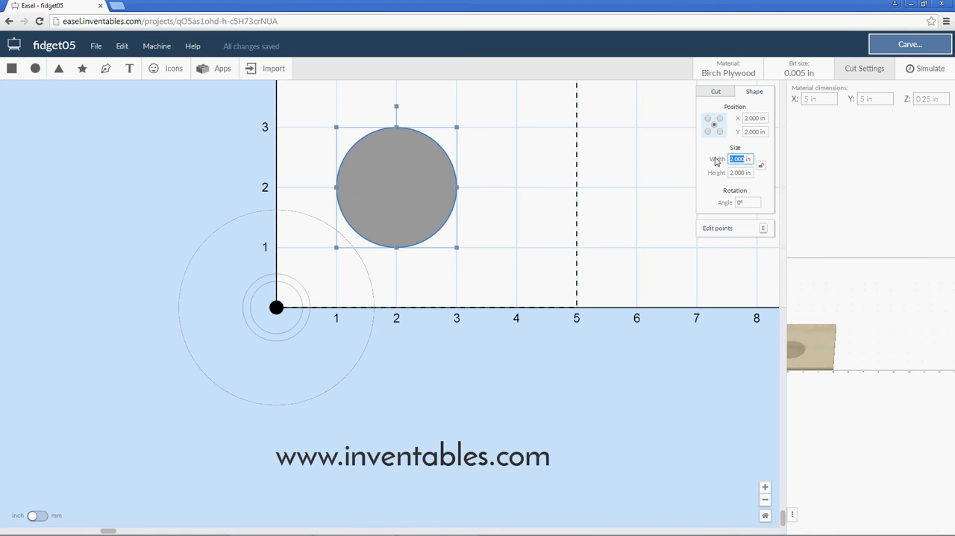
text(.5)
click(724, 175)
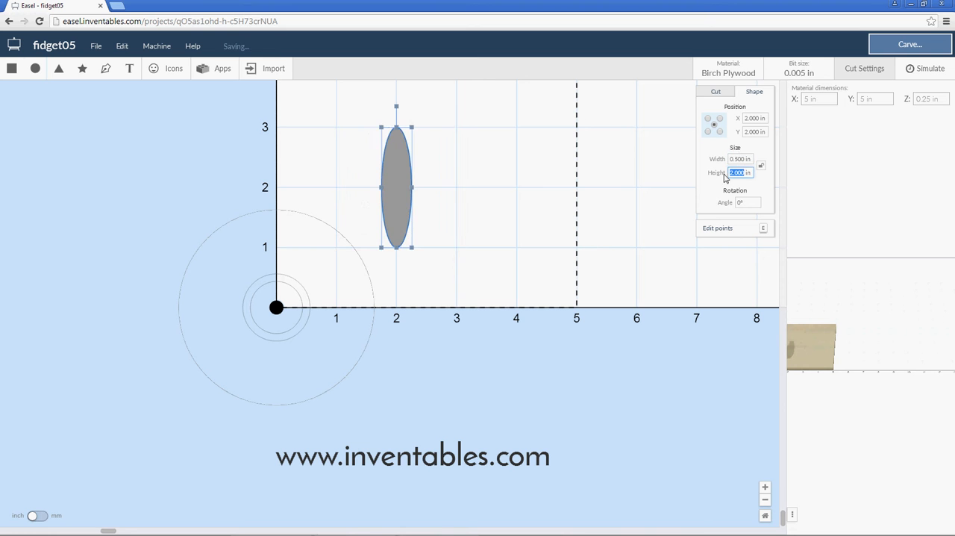
text(.5)
key(Return)
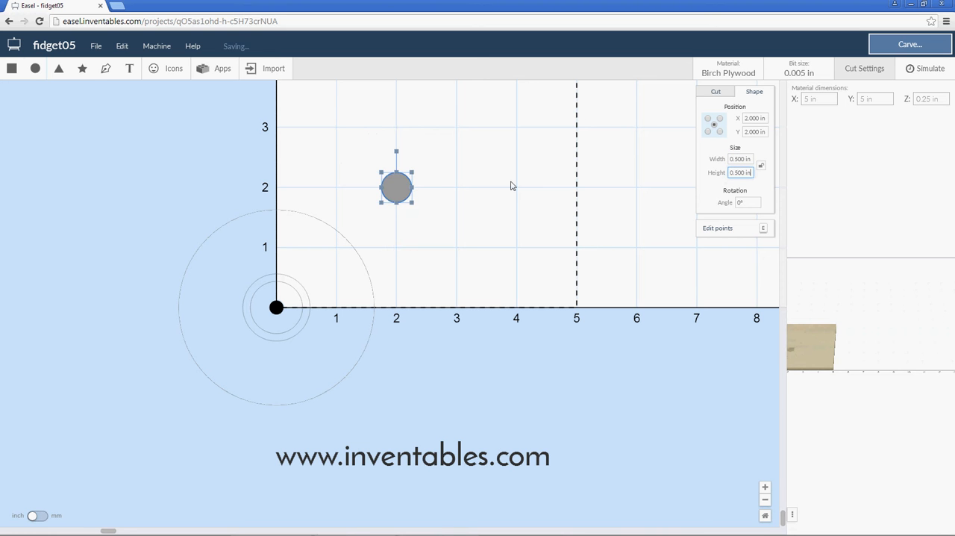
Move the 0.5 in circle just inside the top of the outer circle, at X 0 and about Y 1.33 in.
drag(404, 187, 281, 226)
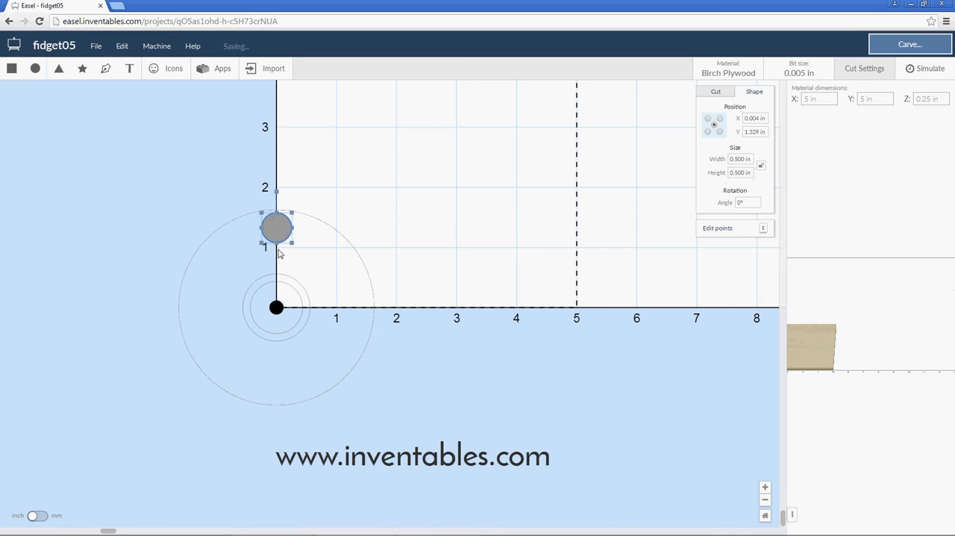
click(392, 250)
scroll(297, 259, up, 4)
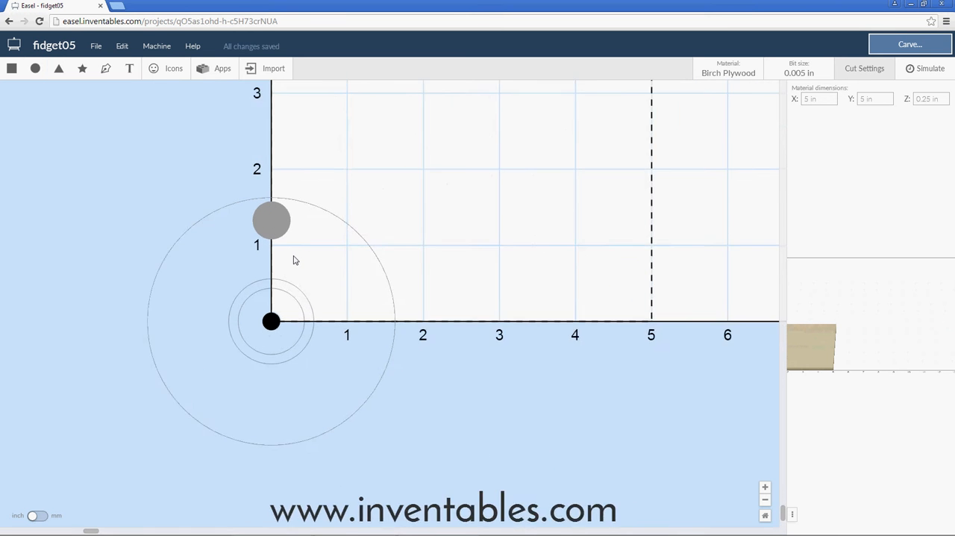
scroll(288, 251, up, 2)
scroll(289, 249, down, 2)
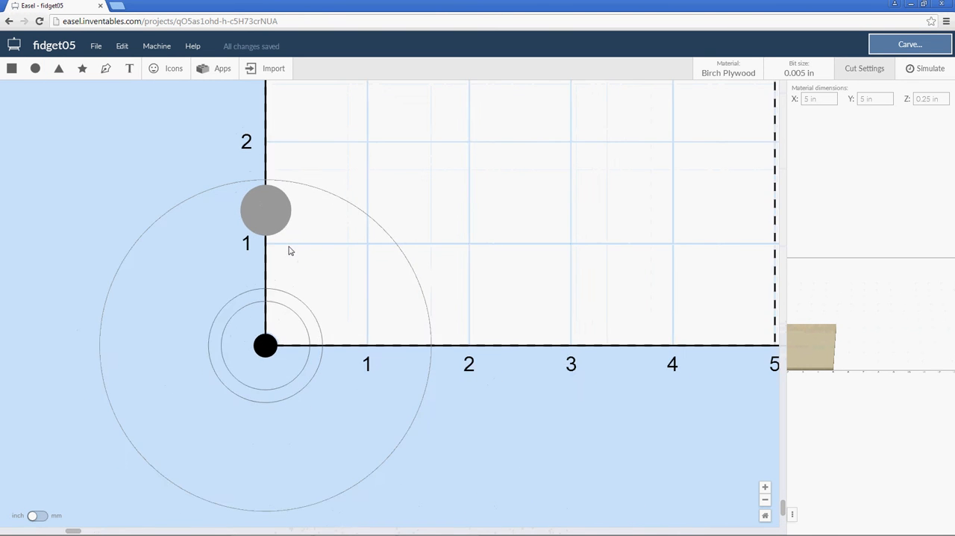
scroll(291, 248, down, 1)
click(269, 215)
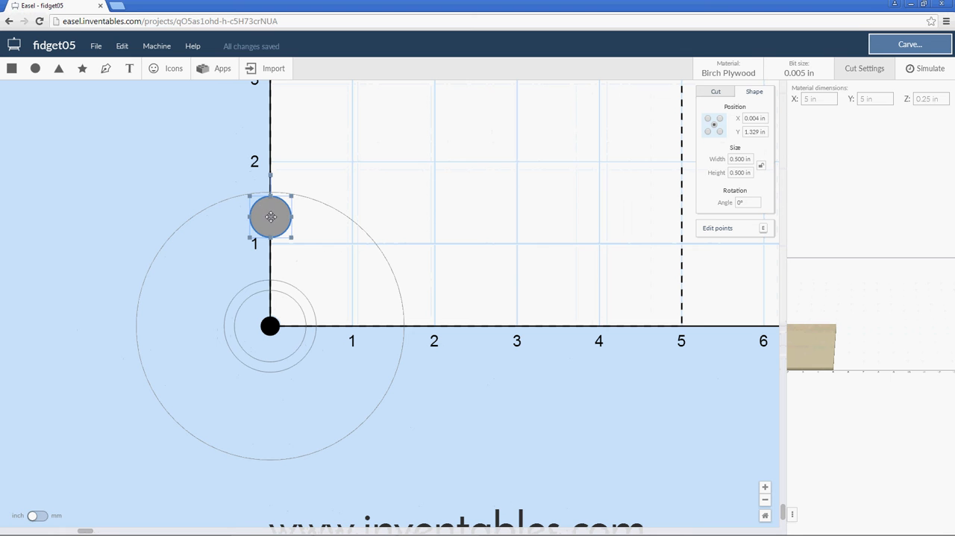
double_click(756, 117)
text(0)
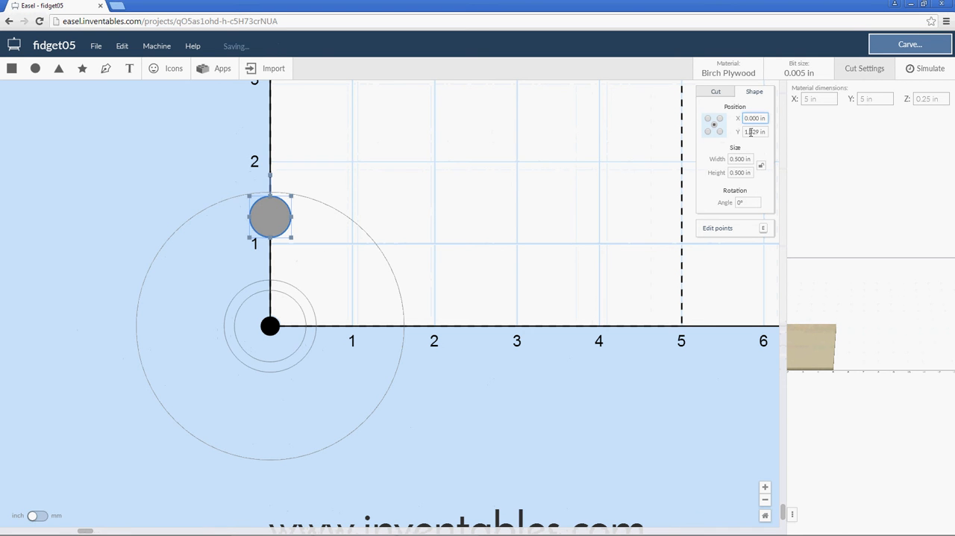
click(530, 198)
Import a three-arm shape from the Fidget Spinner app with a wall of 0.125 and an arm length of 1.
scroll(521, 212, down, 1)
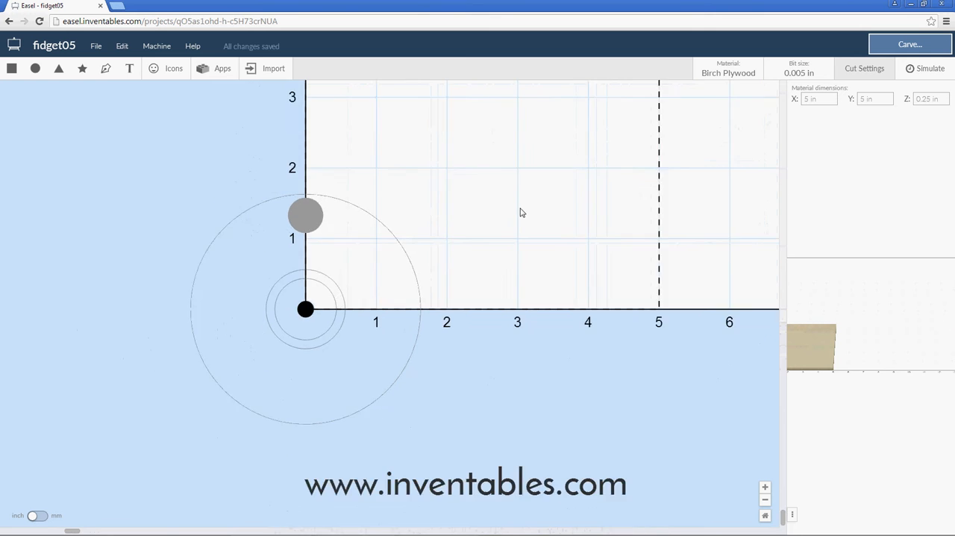
scroll(521, 213, down, 2)
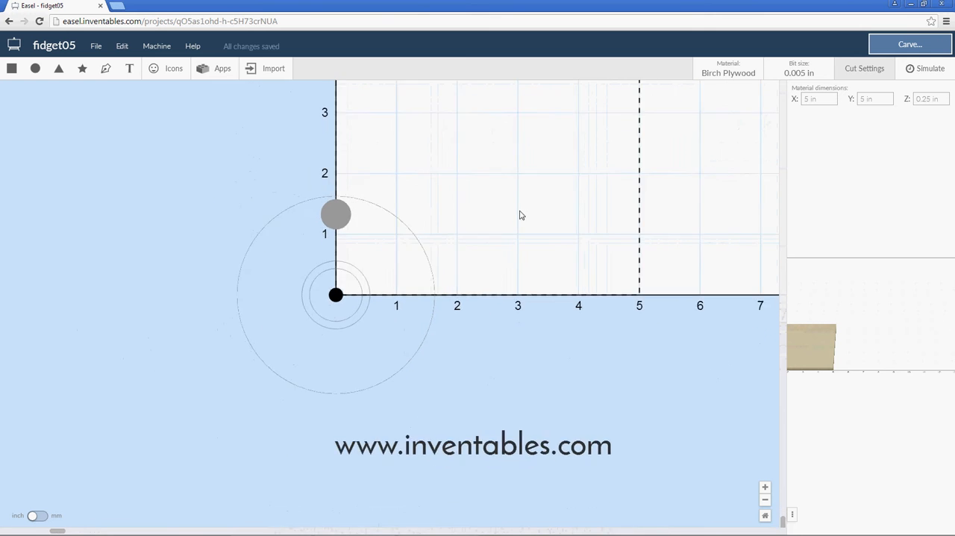
click(215, 69)
click(614, 326)
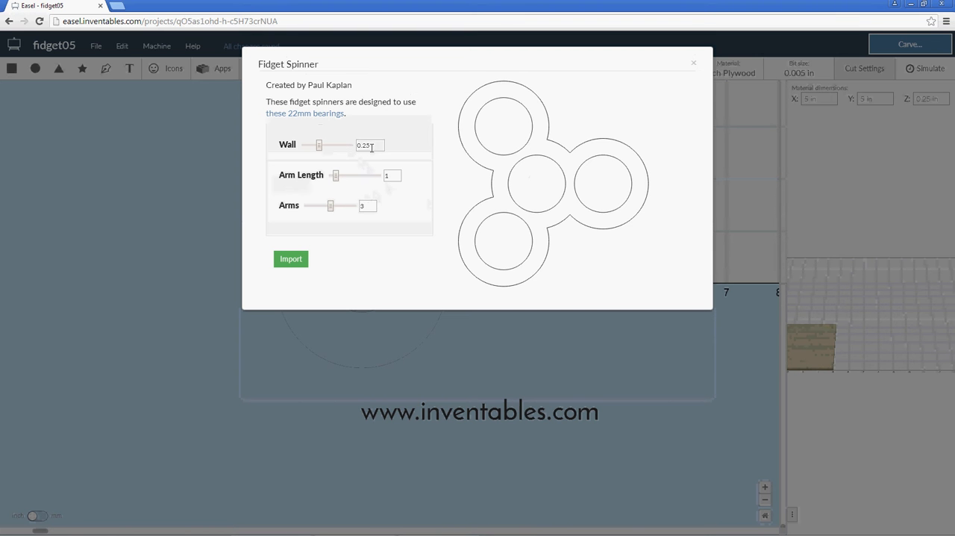
drag(371, 147, 363, 146)
text(125)
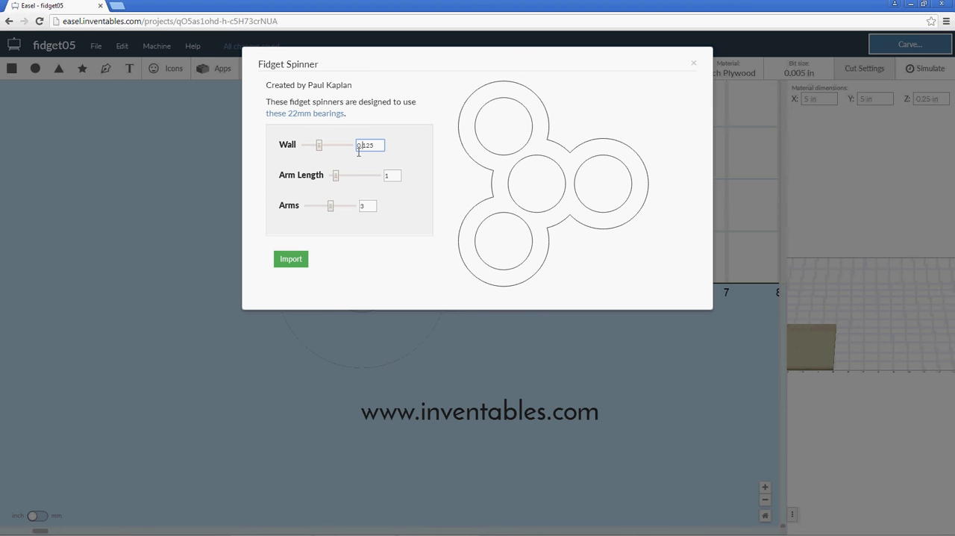
click(289, 262)
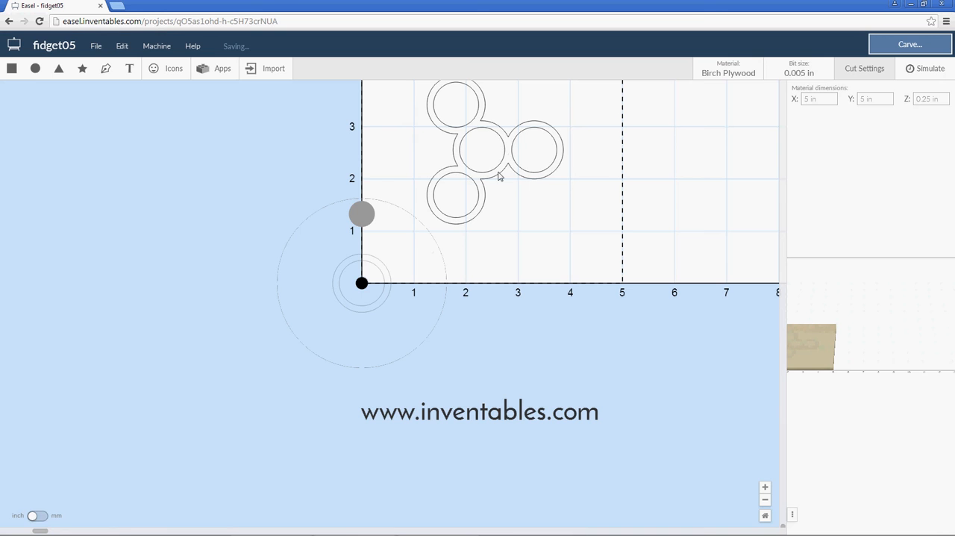
Rotate the imported three-arm spinner to 90° and move it clear of the circles to about X 2.07, Y 3.47 in.
drag(575, 118, 432, 181)
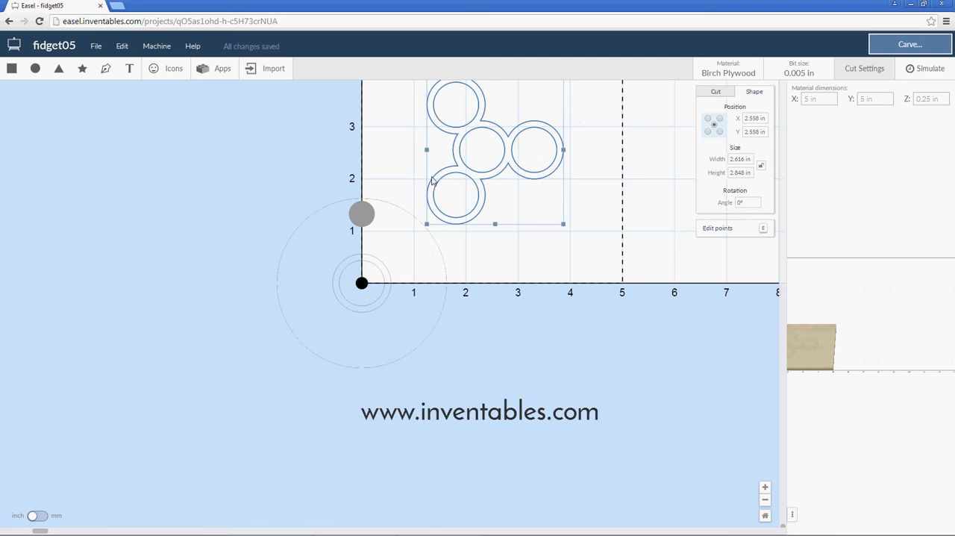
scroll(537, 269, up, 4)
scroll(518, 310, down, 2)
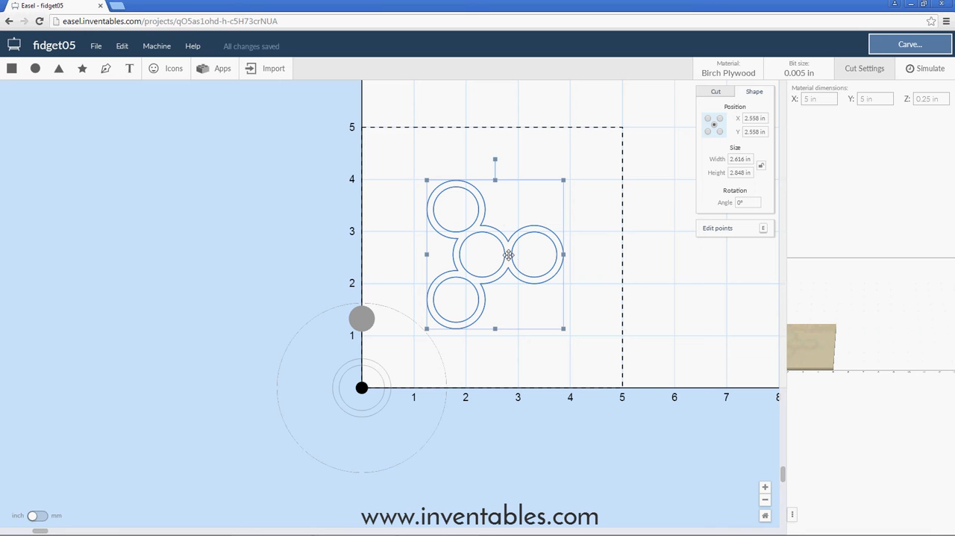
click(740, 202)
key(Return)
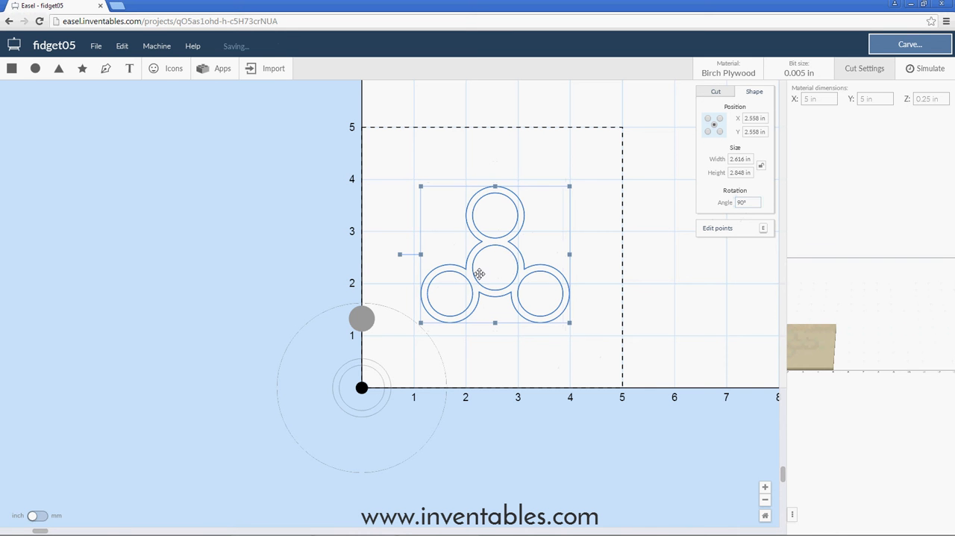
drag(481, 282, 378, 372)
drag(430, 275, 488, 202)
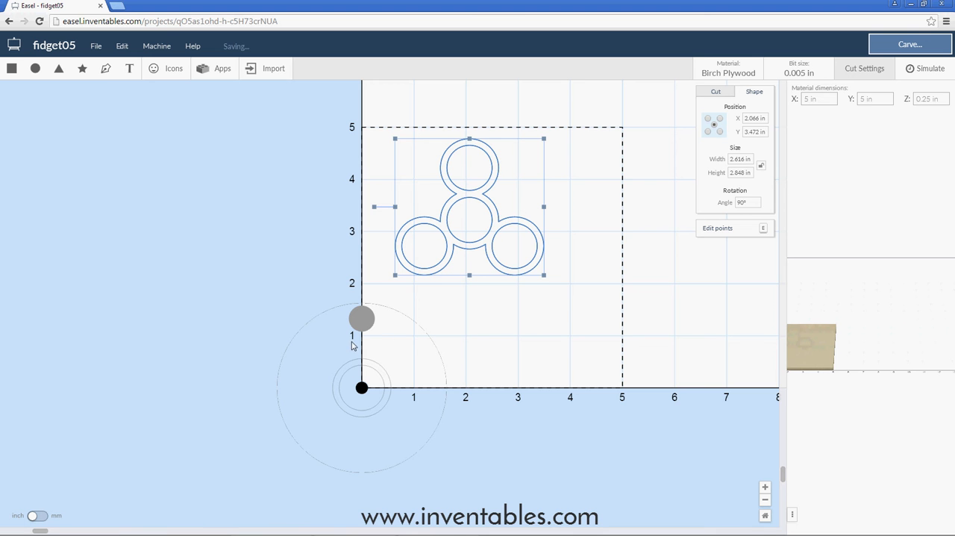
Shift the 0.5 in circle slightly down along the vertical axis to about Y 1.32 in.
scroll(350, 333, up, 5)
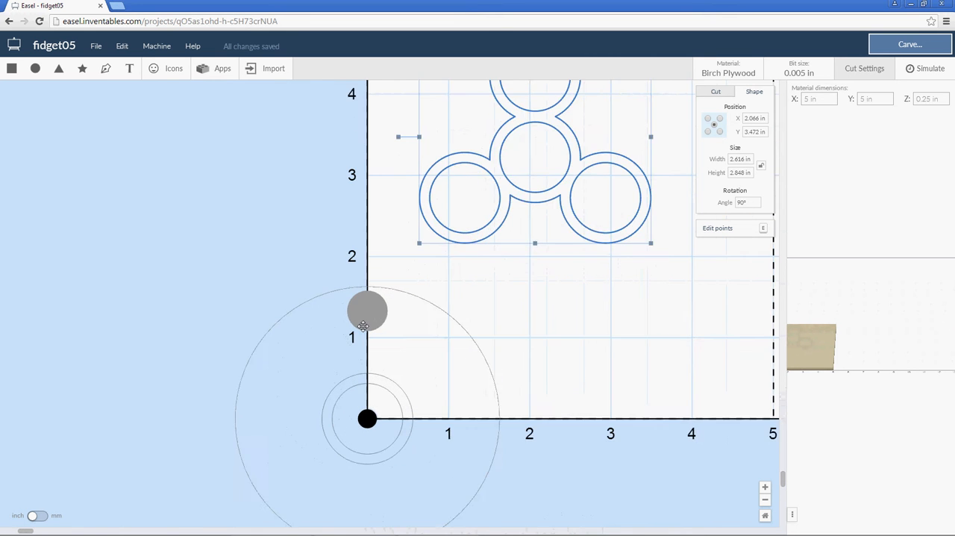
click(370, 318)
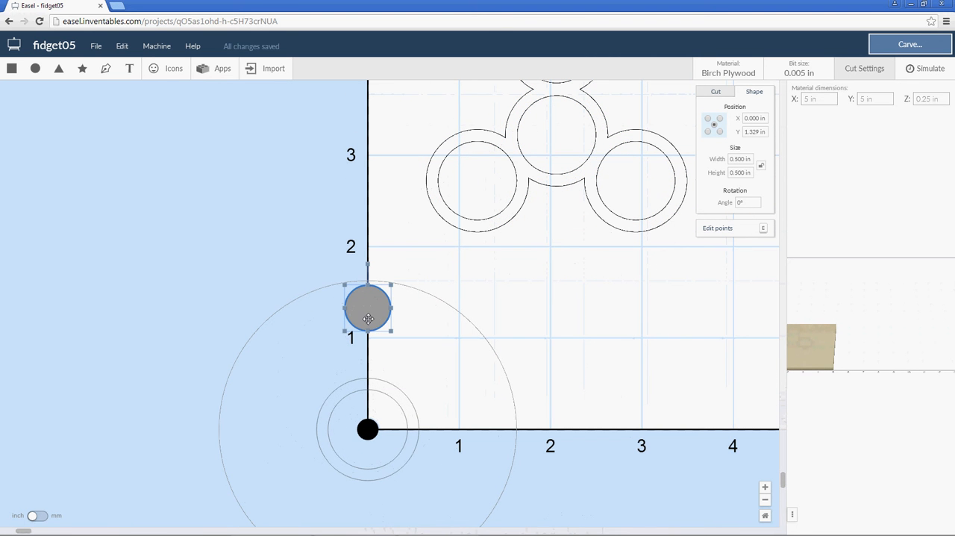
drag(368, 322, 368, 323)
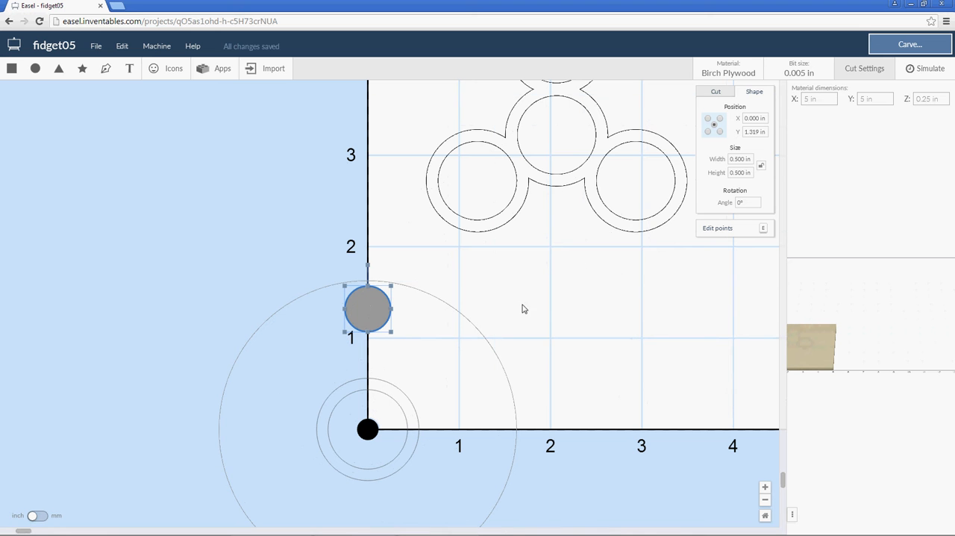
Add a 2 in circle overlapping the small circle and the central rings, and set it to an on-path outline cut.
click(35, 68)
drag(558, 239, 446, 328)
click(716, 92)
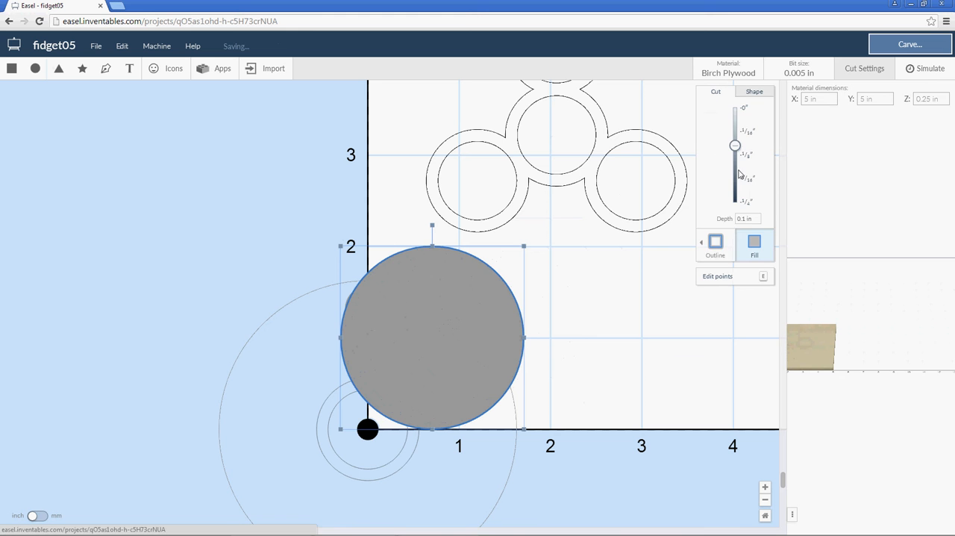
click(712, 242)
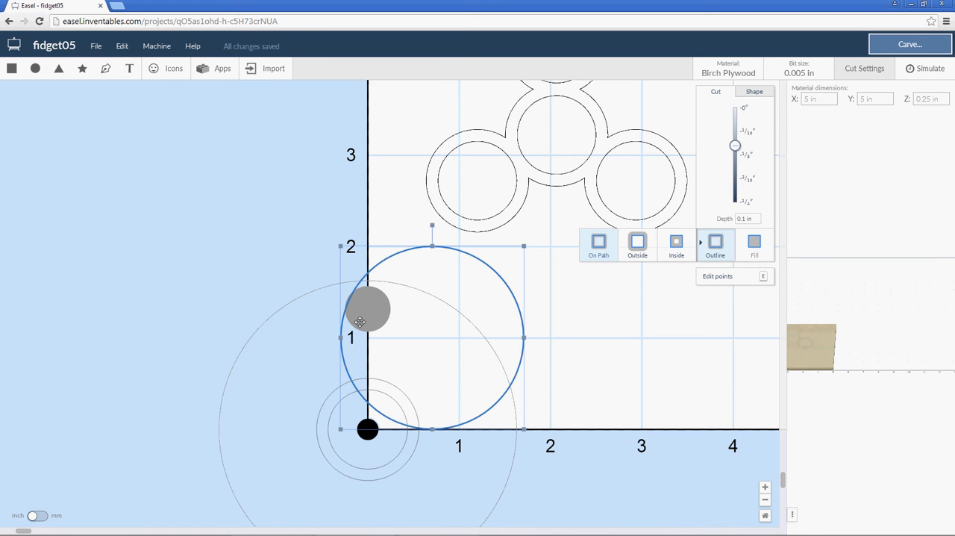
click(286, 256)
Change the 0.5 in circle from a filled cut to an outline cut.
scroll(320, 309, up, 5)
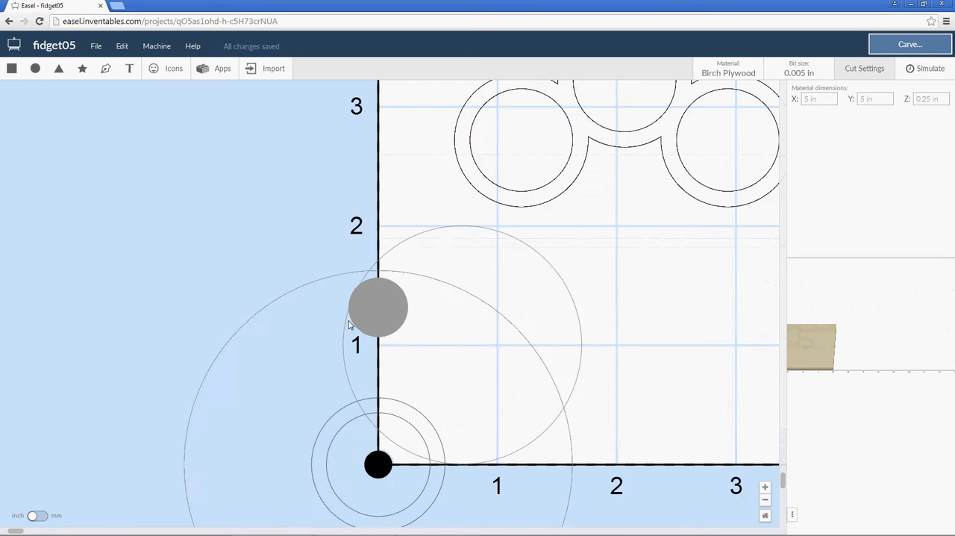
scroll(352, 330, up, 4)
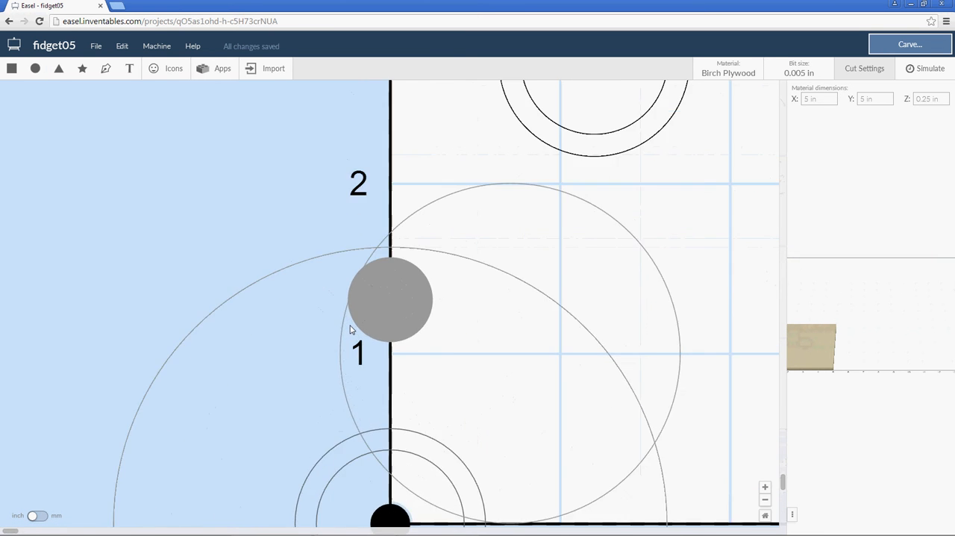
click(401, 290)
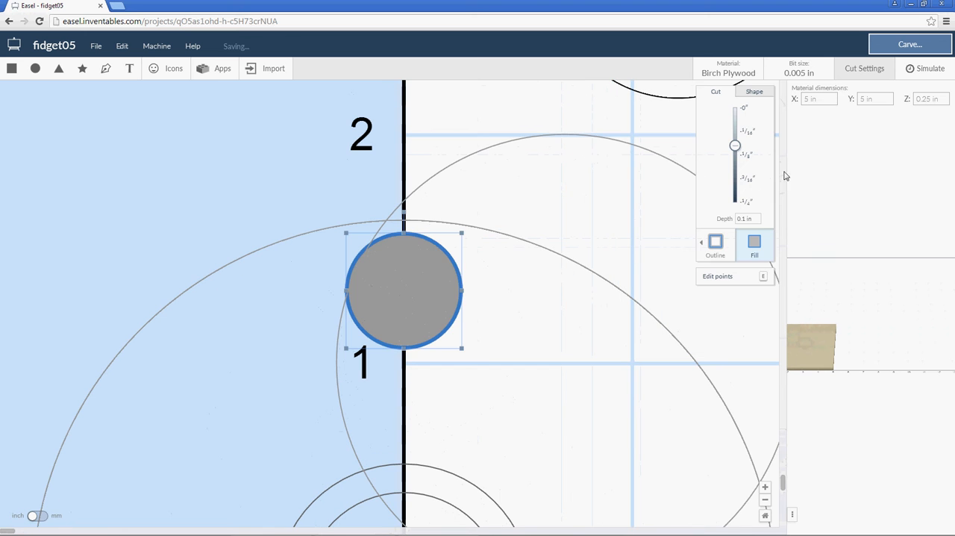
click(715, 242)
Shift the 2 in circle slightly left so its edge just touches the outer side of the 0.5 in circle.
click(412, 195)
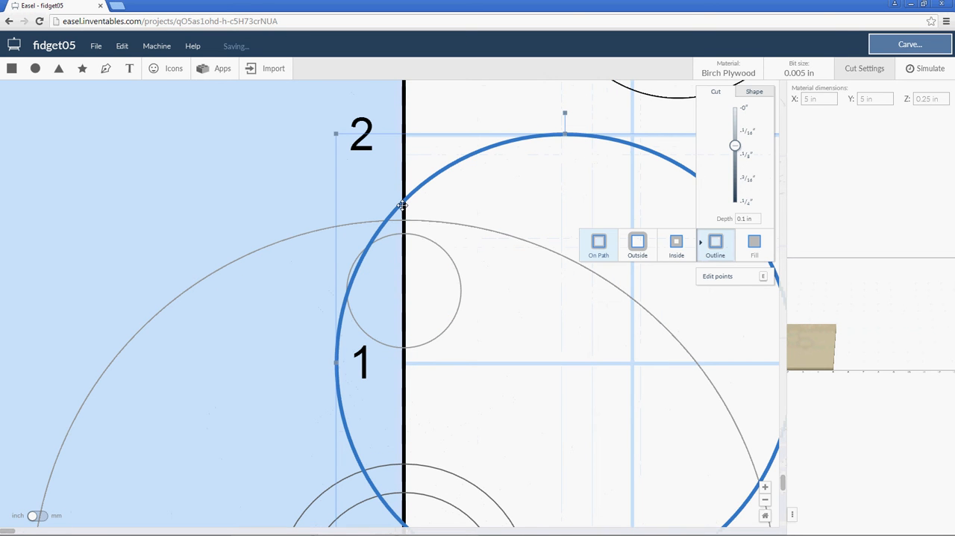
drag(404, 206, 412, 220)
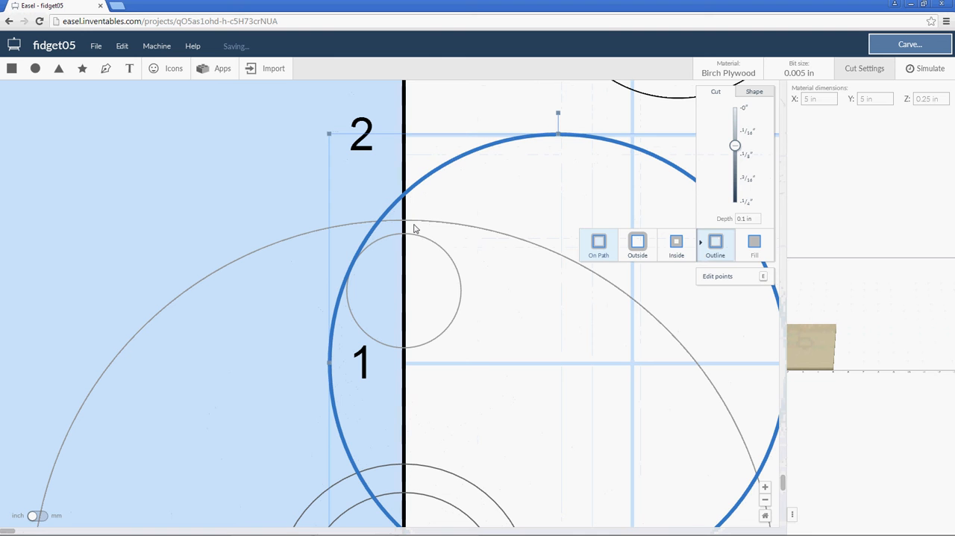
click(314, 204)
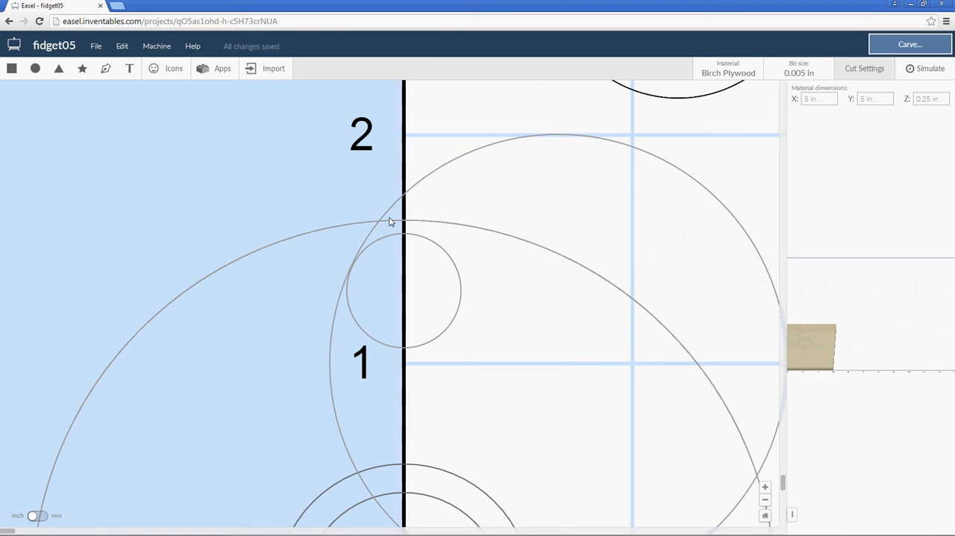
drag(389, 214, 392, 214)
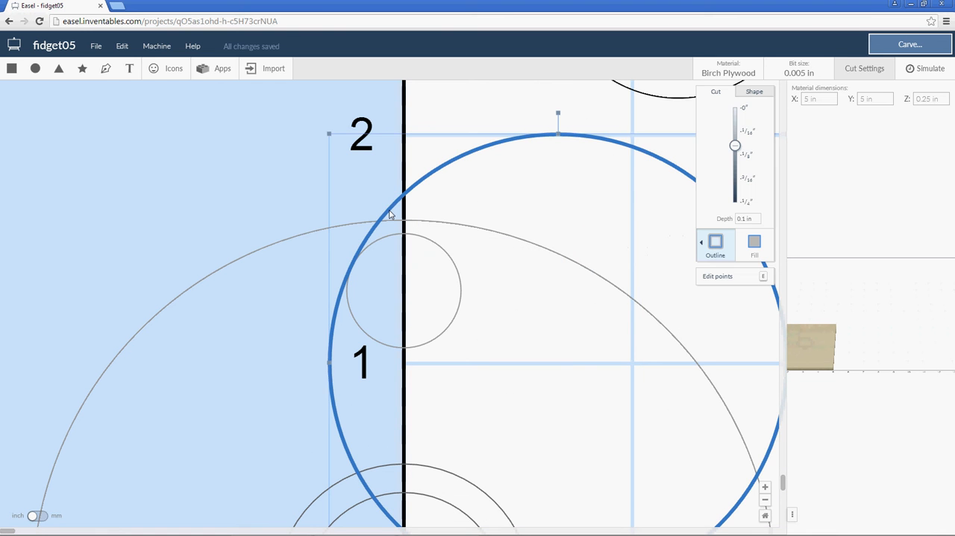
click(293, 199)
click(391, 213)
click(229, 164)
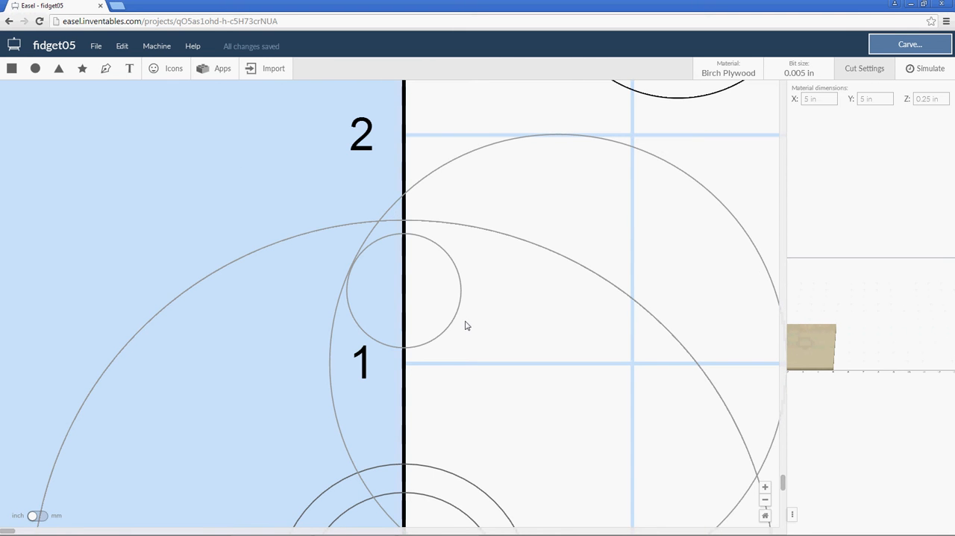
scroll(466, 327, down, 5)
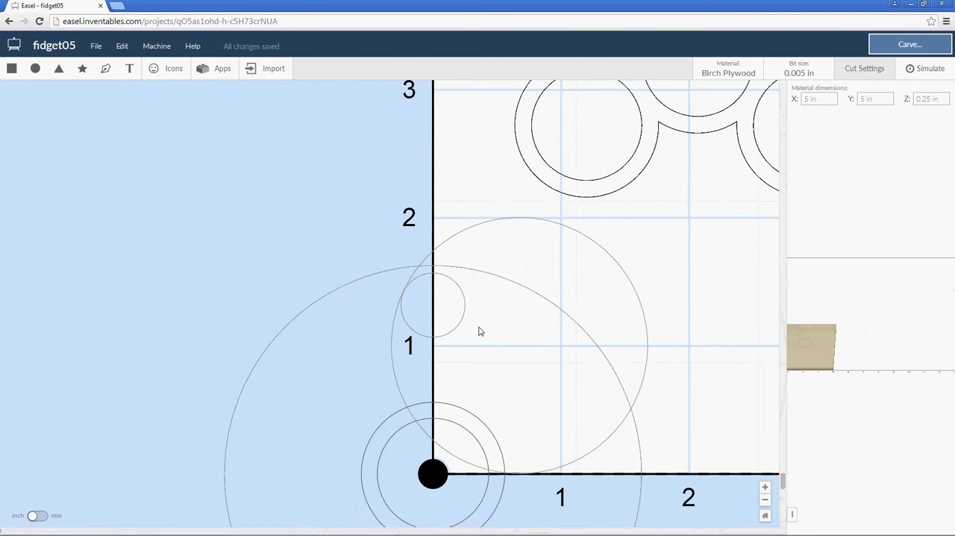
Add a circle about 1.65 in wide and position it inside the upper part of the 2 in circle, crossing the vertical axis slightly.
scroll(480, 331, down, 3)
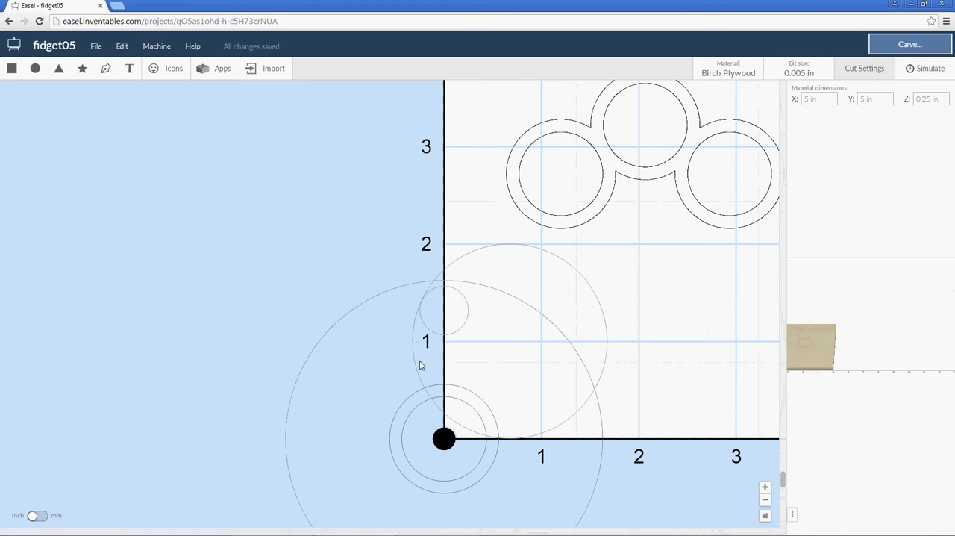
click(35, 68)
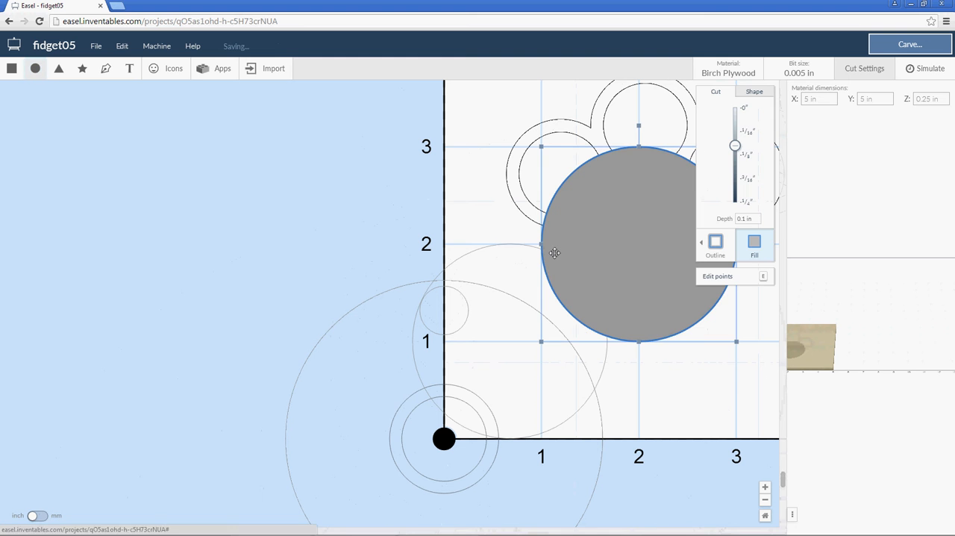
drag(640, 206, 548, 270)
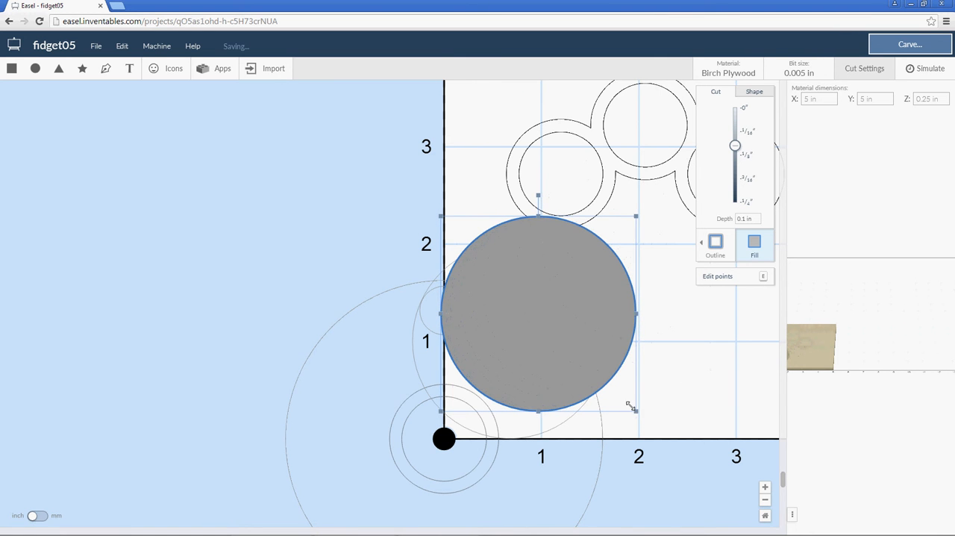
drag(629, 406, 611, 381)
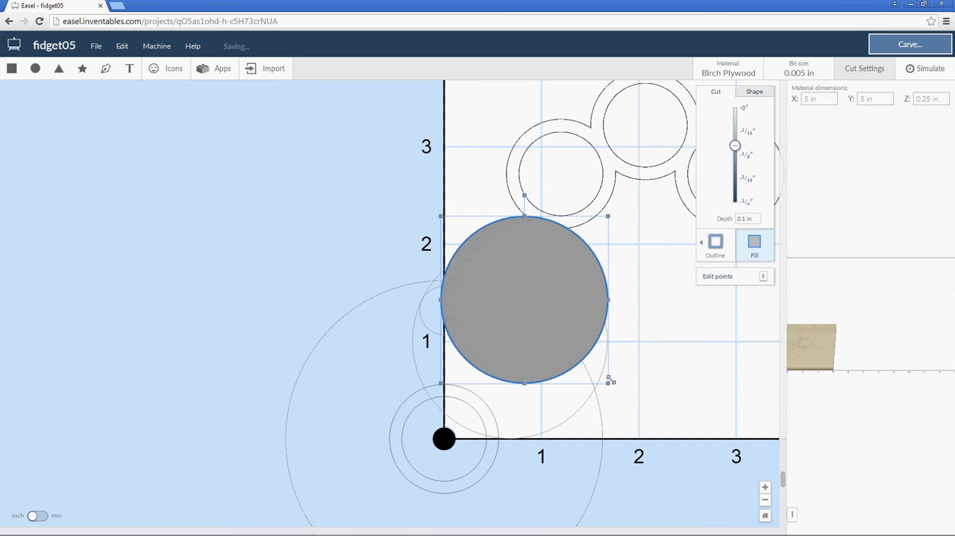
drag(537, 316, 542, 323)
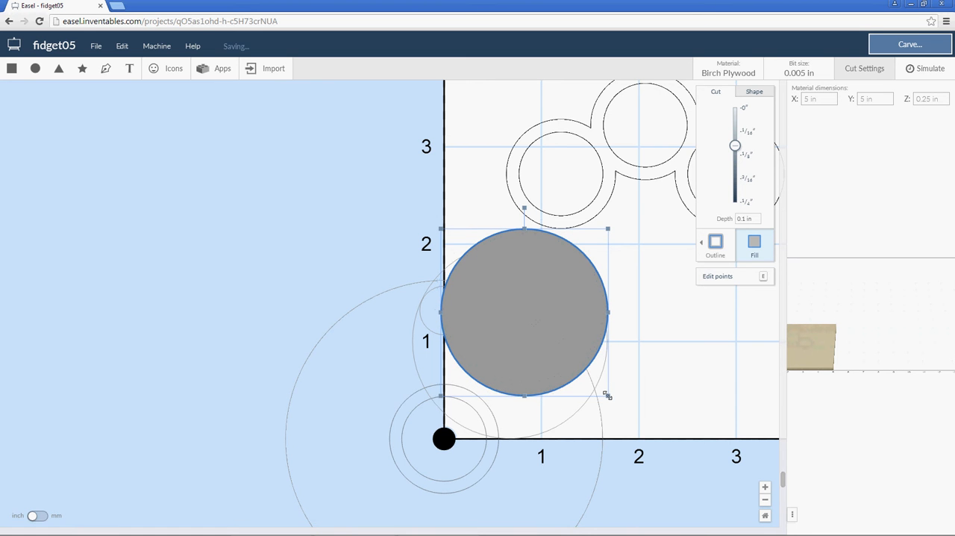
drag(602, 389, 601, 388)
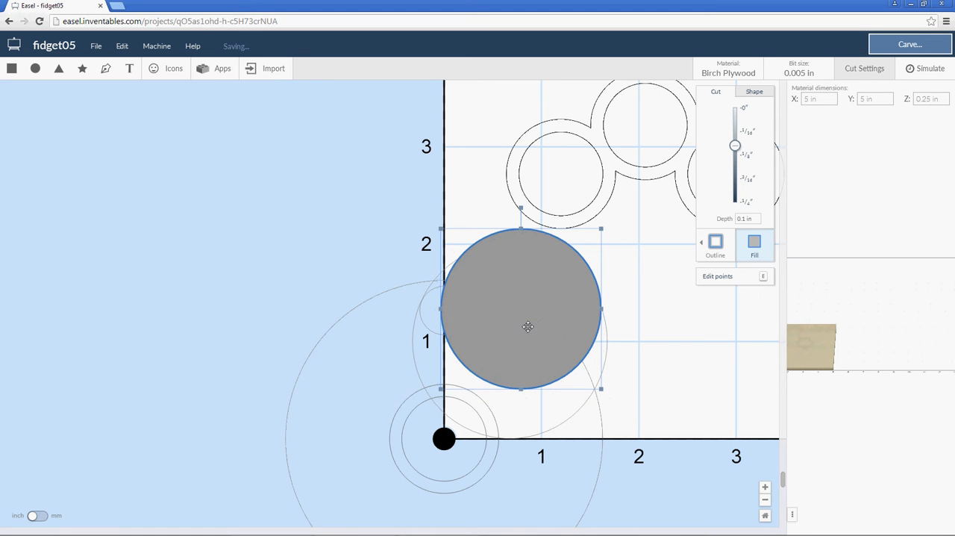
drag(529, 323, 528, 327)
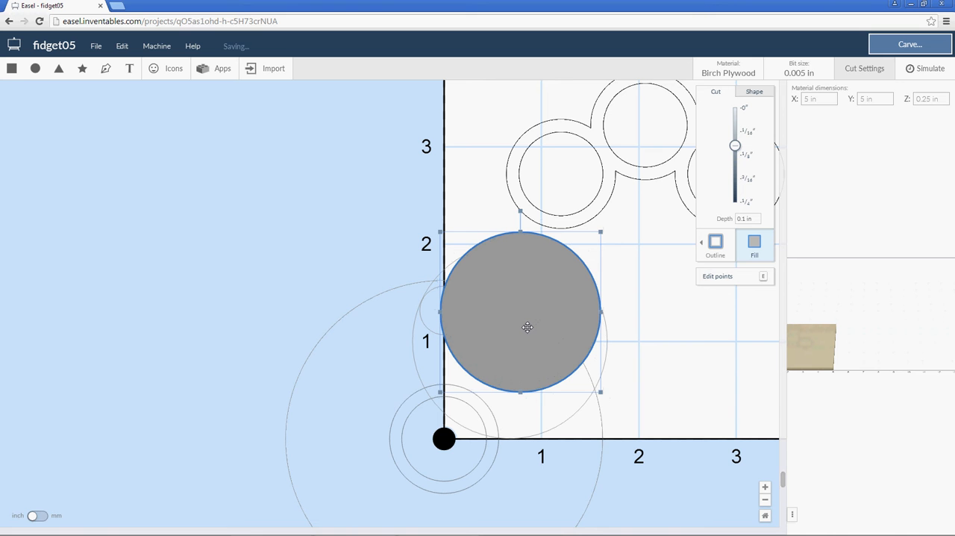
drag(526, 327, 523, 327)
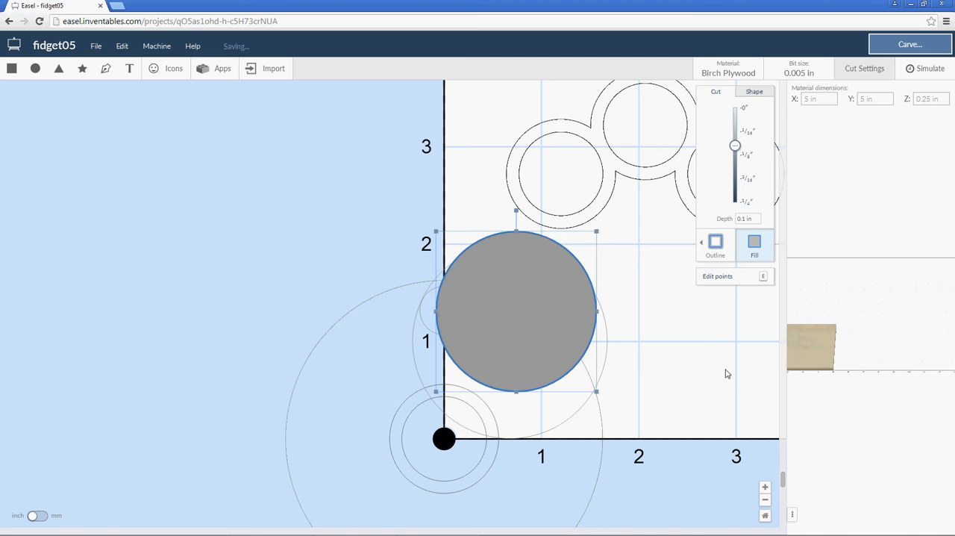
Set the cut depth of the new filled circle inside the 2 in circle to 0.
click(625, 320)
click(606, 328)
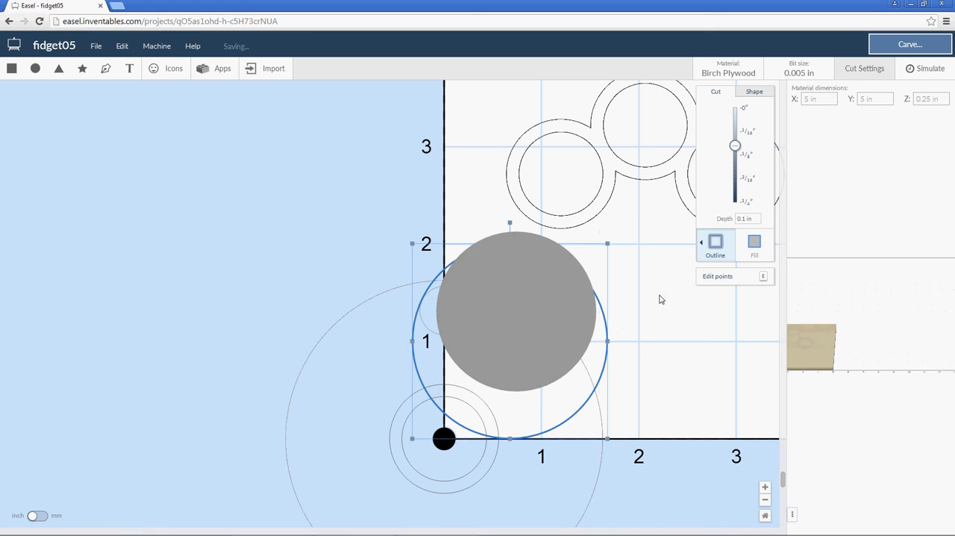
click(550, 298)
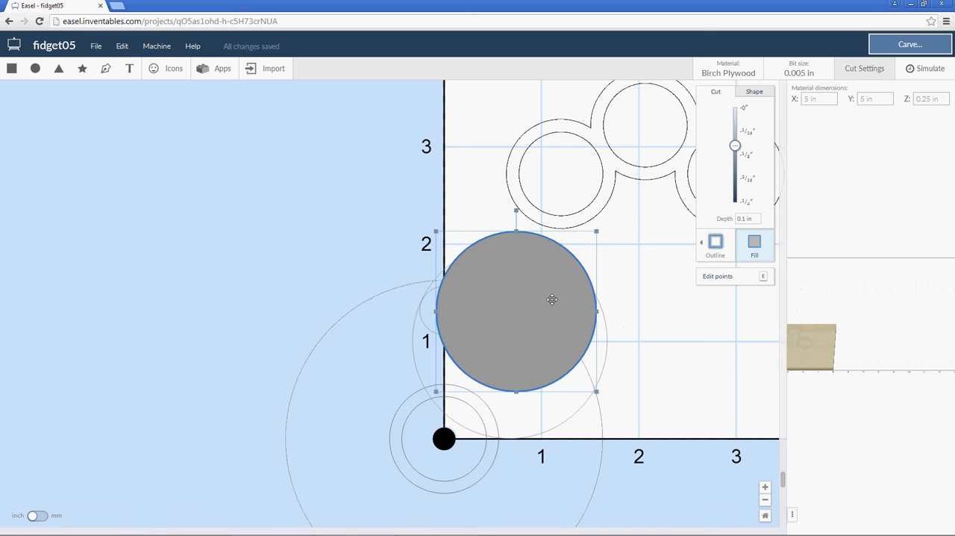
click(744, 112)
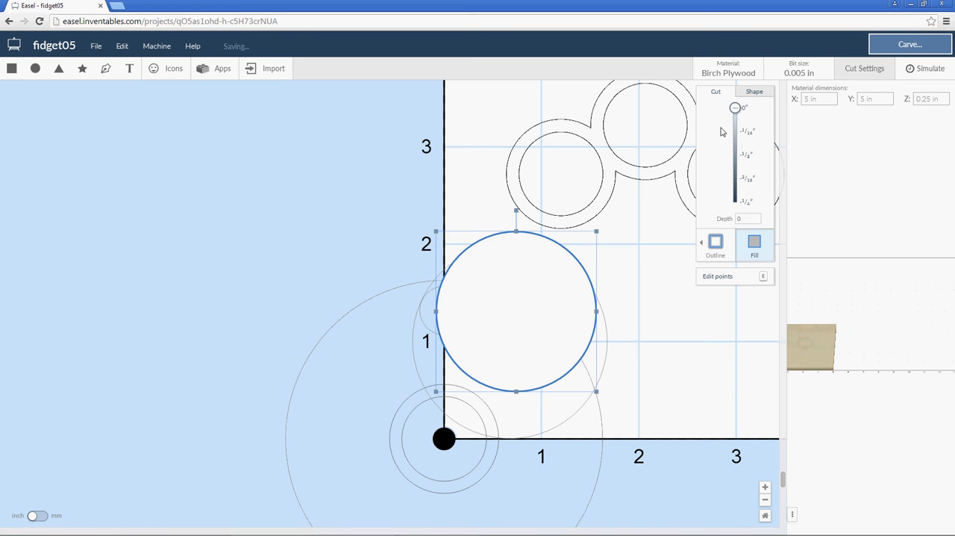
Change the 2 in circle to a filled cut and combine it with the zero-depth circle to form a crescent.
click(609, 351)
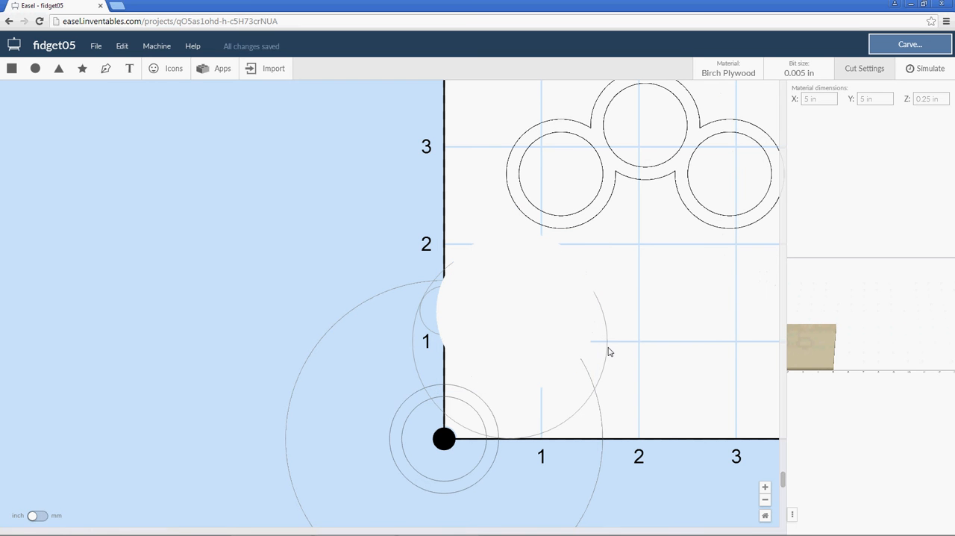
click(567, 418)
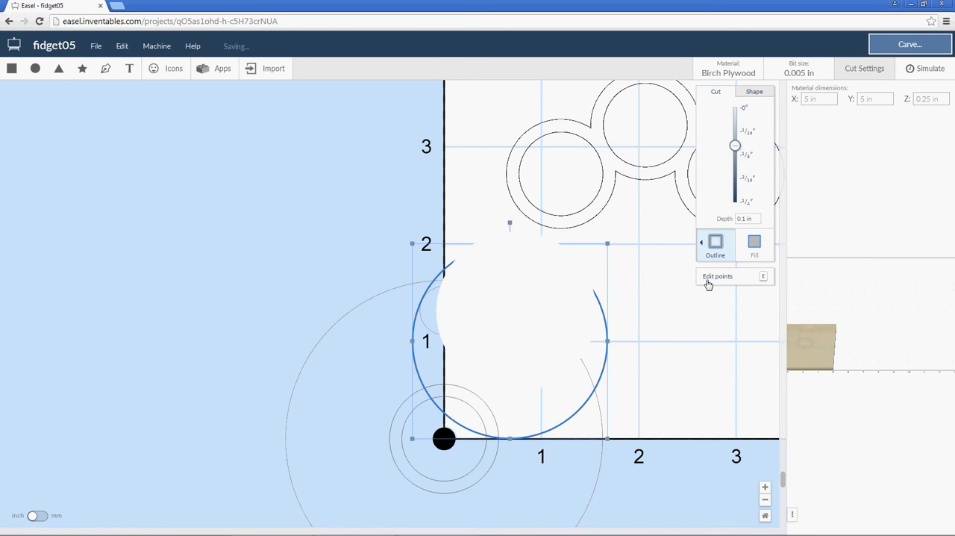
click(754, 241)
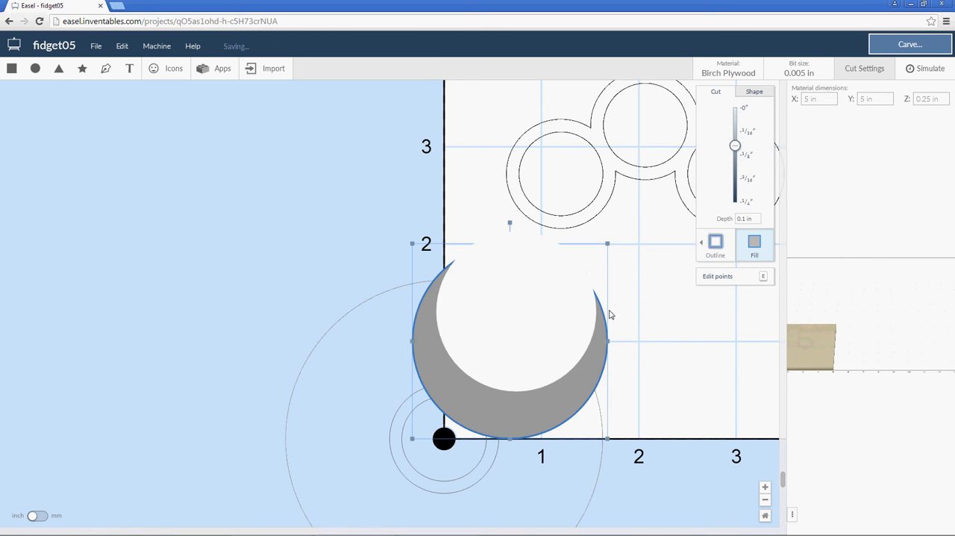
shift+click(531, 364)
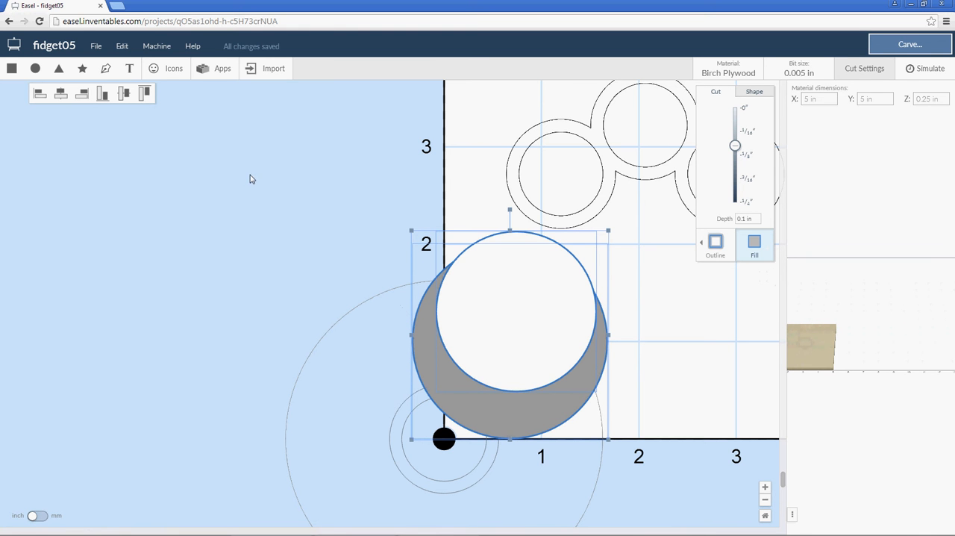
right_click(467, 308)
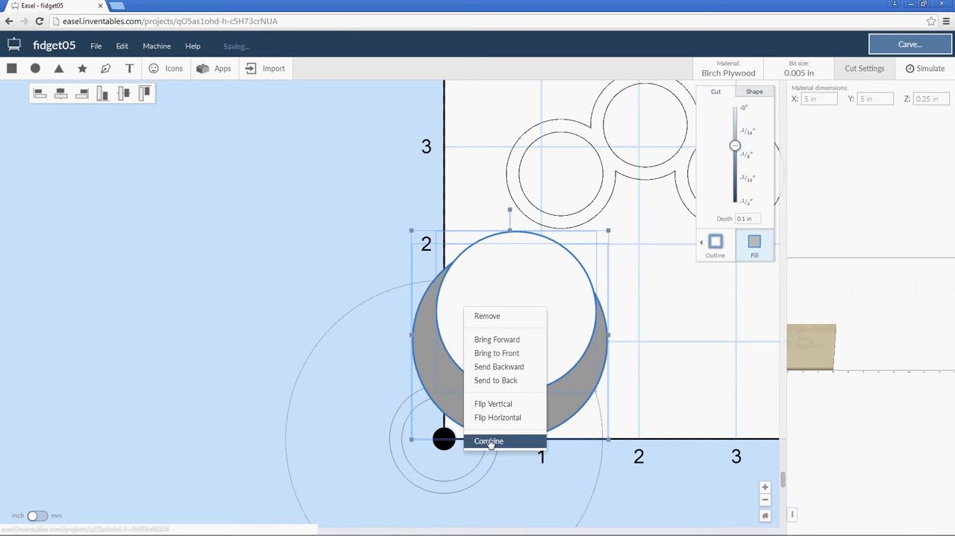
click(495, 441)
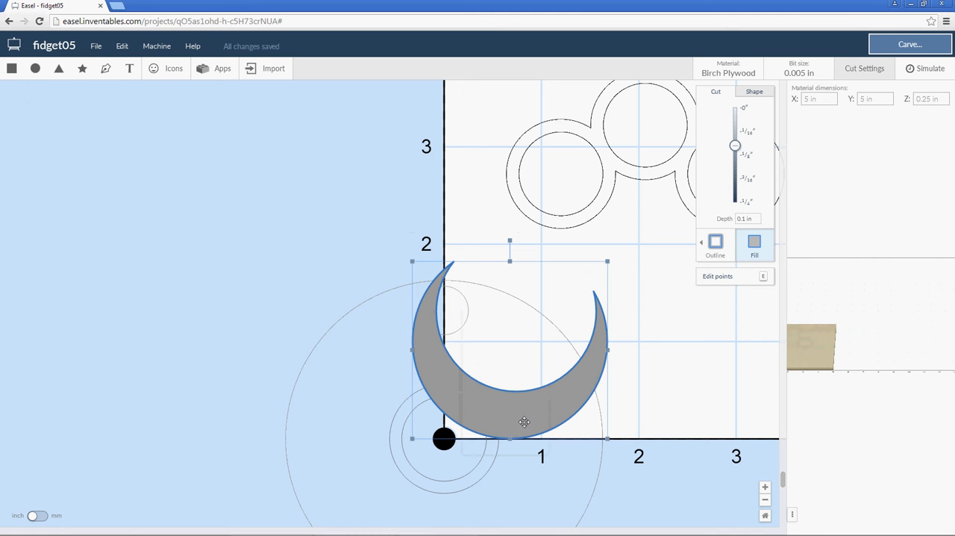
Add a circle about 1.3 in wide over the crescent's lower right portion, centred on the horizontal axis near X 1.35 in.
click(35, 68)
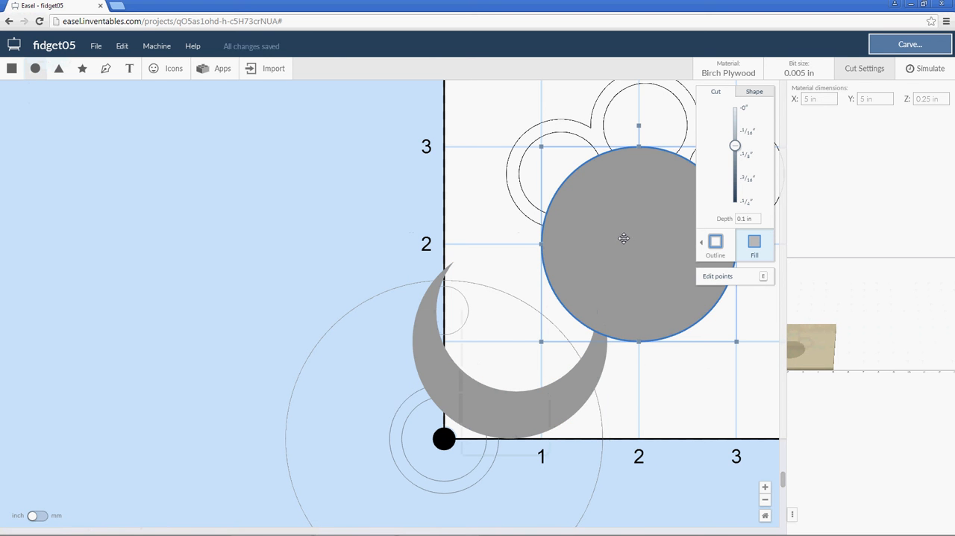
drag(600, 277, 608, 327)
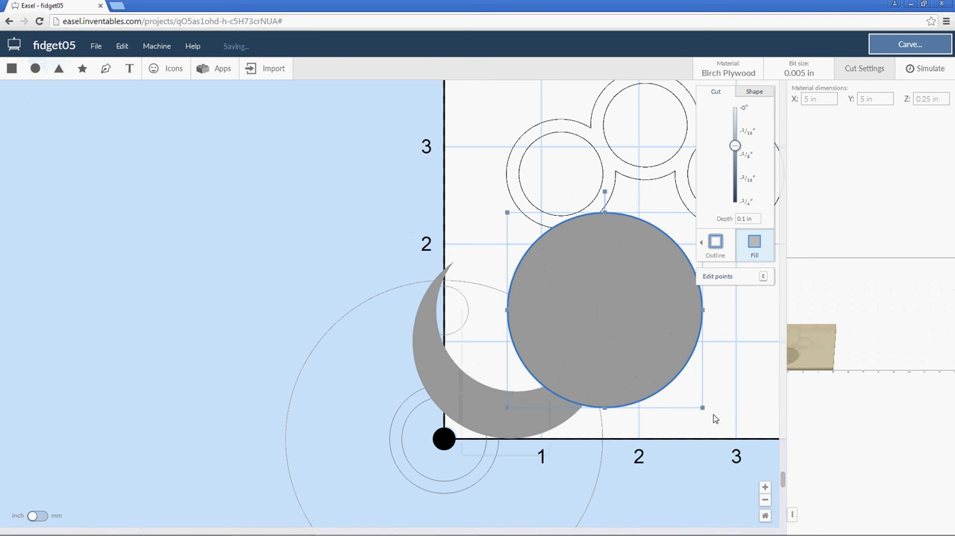
drag(675, 393, 625, 348)
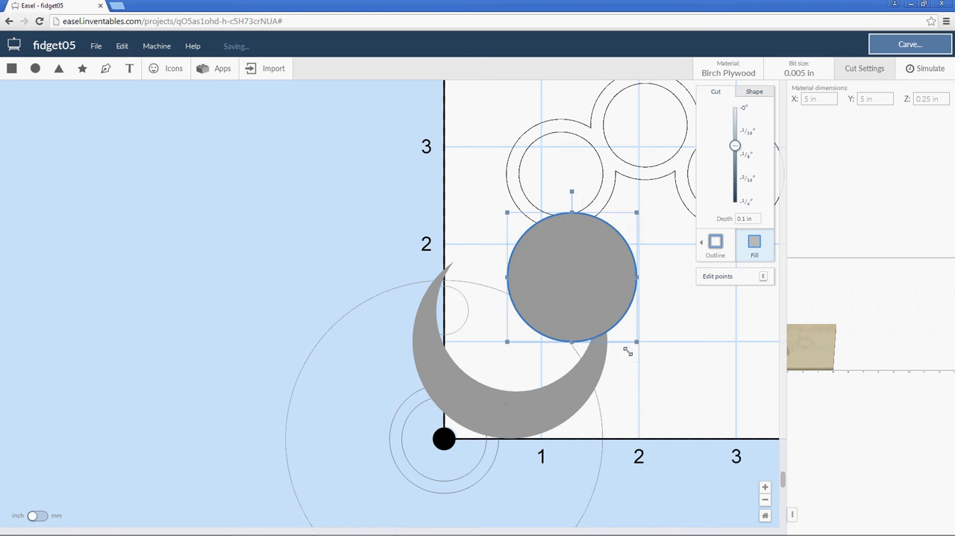
drag(571, 273, 572, 436)
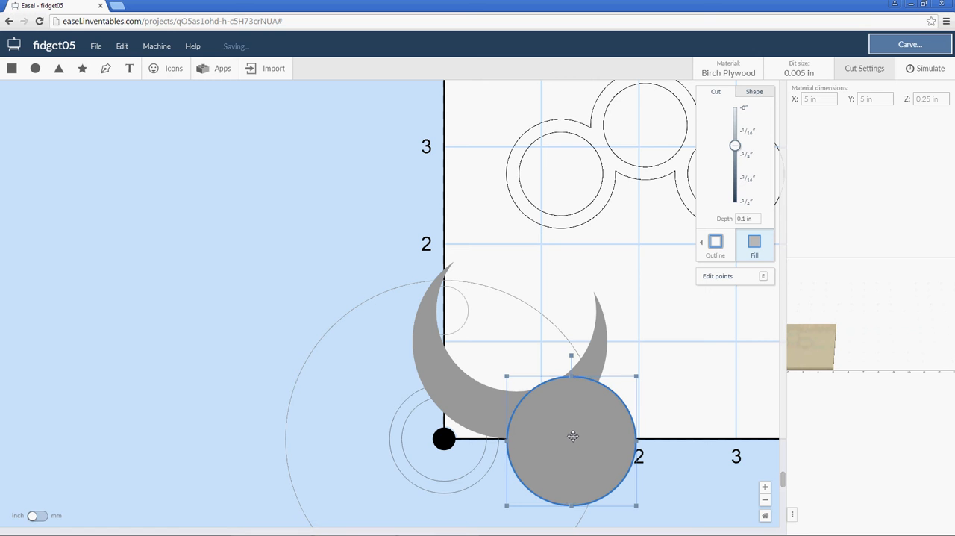
drag(573, 435, 578, 435)
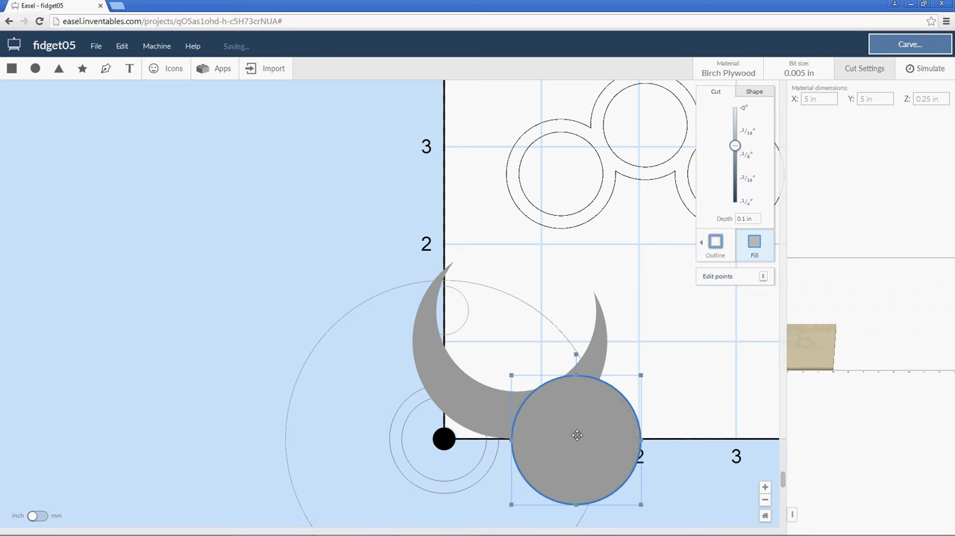
Set the lower circle's depth to 0 and combine it with the crescent to cut away the overlap.
click(745, 113)
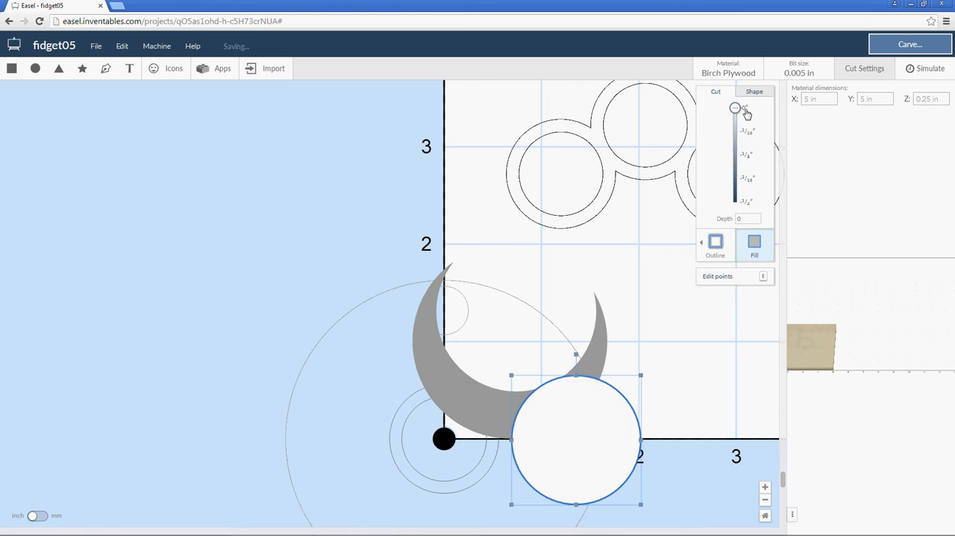
shift+click(593, 355)
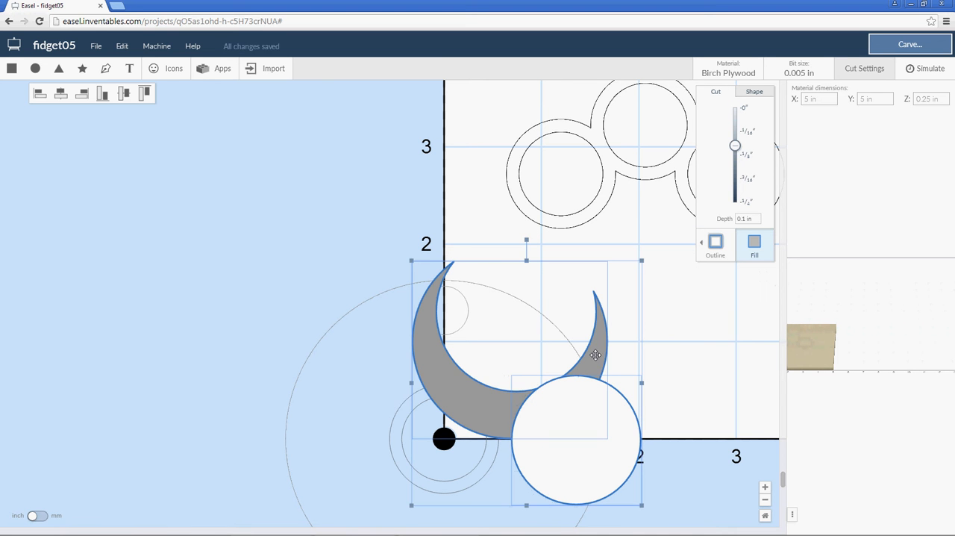
right_click(582, 411)
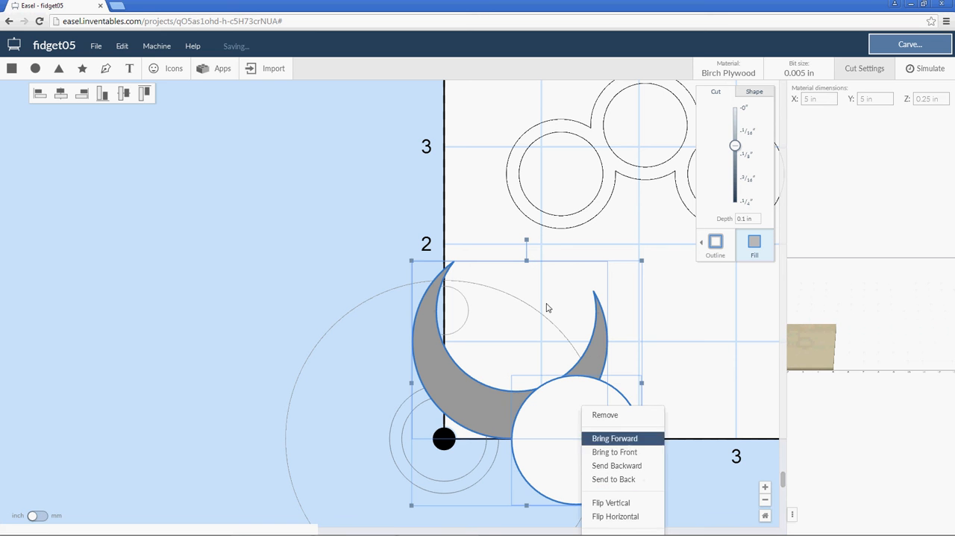
click(122, 45)
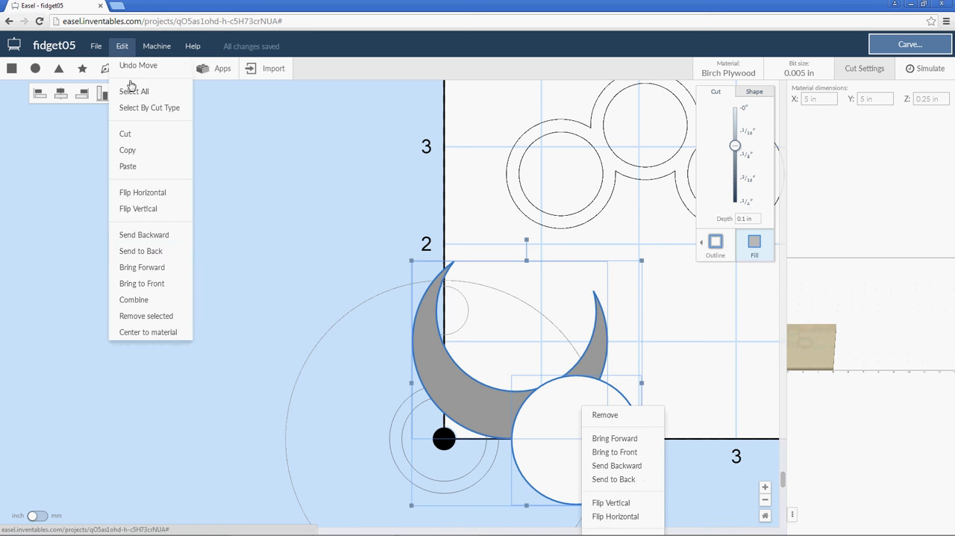
click(134, 300)
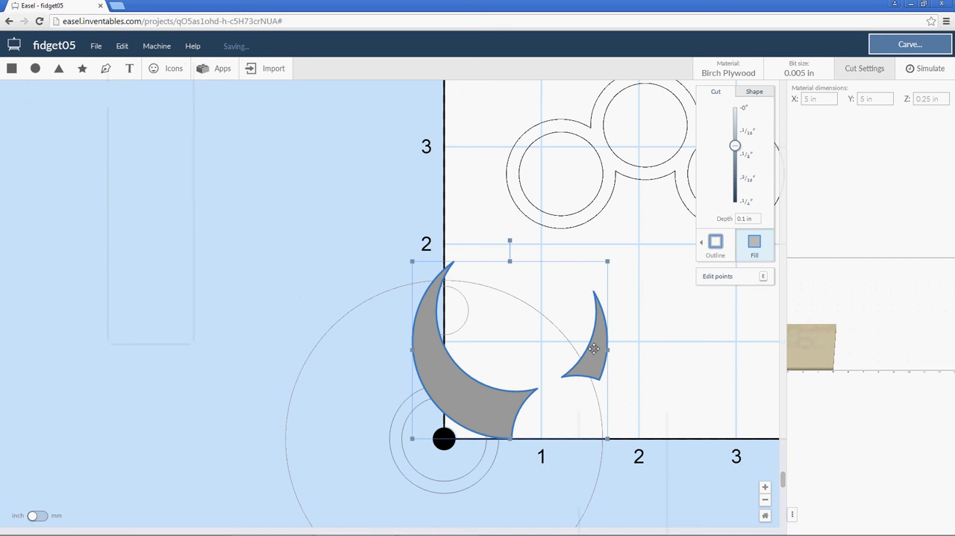
Bring the 0.5 in circle to the front of the crescent shape.
shift+click(465, 309)
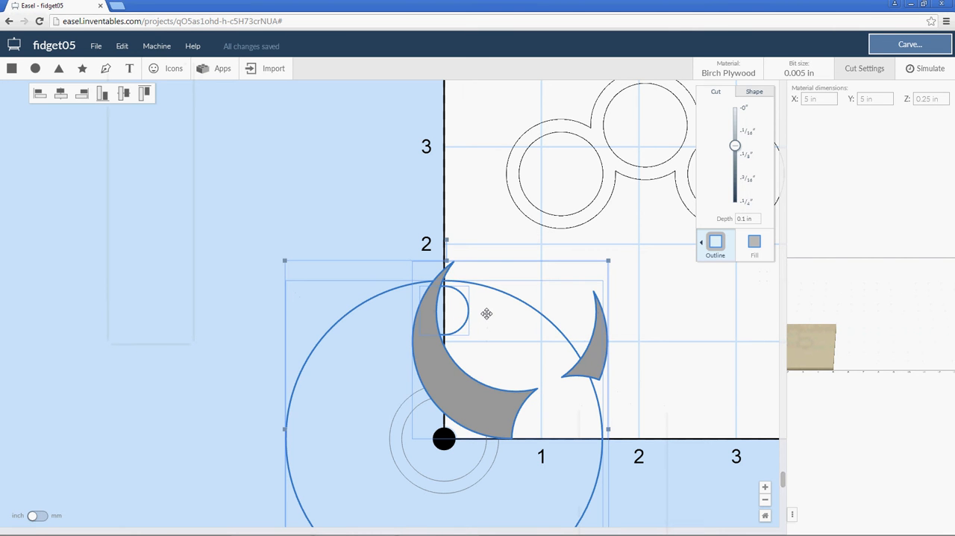
click(471, 187)
click(468, 313)
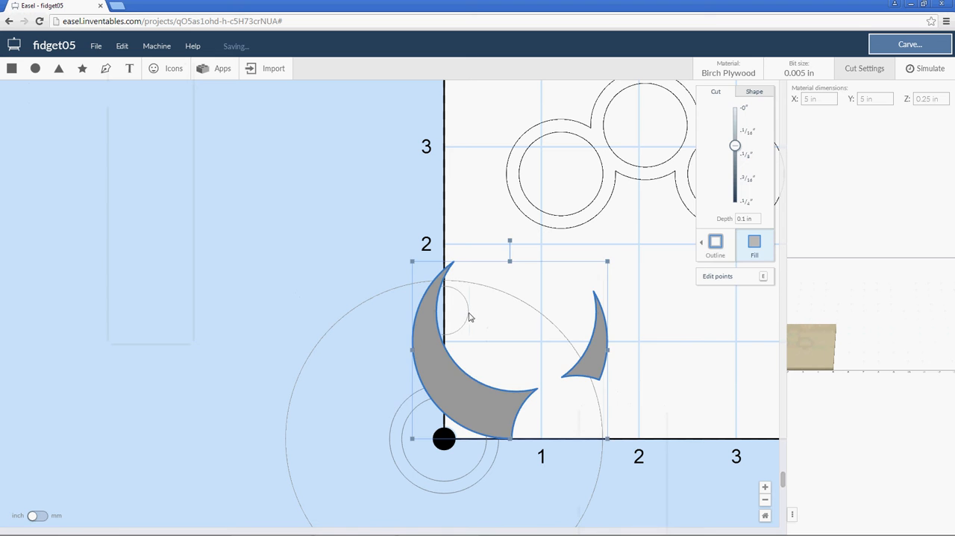
click(468, 311)
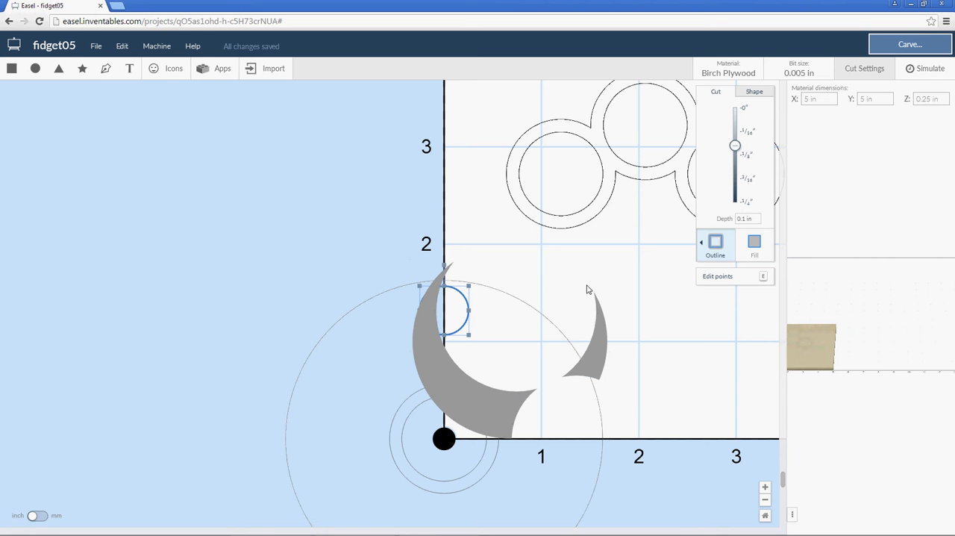
right_click(464, 306)
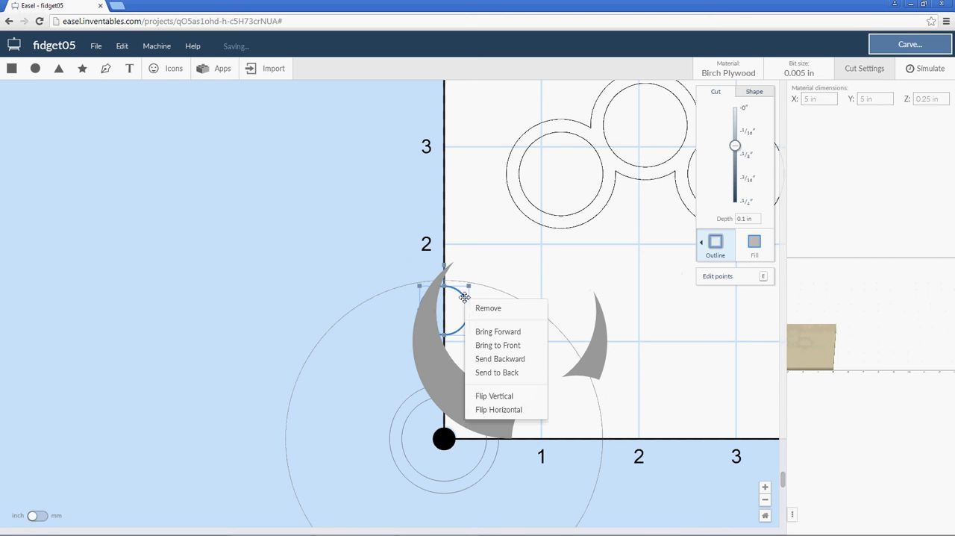
click(498, 345)
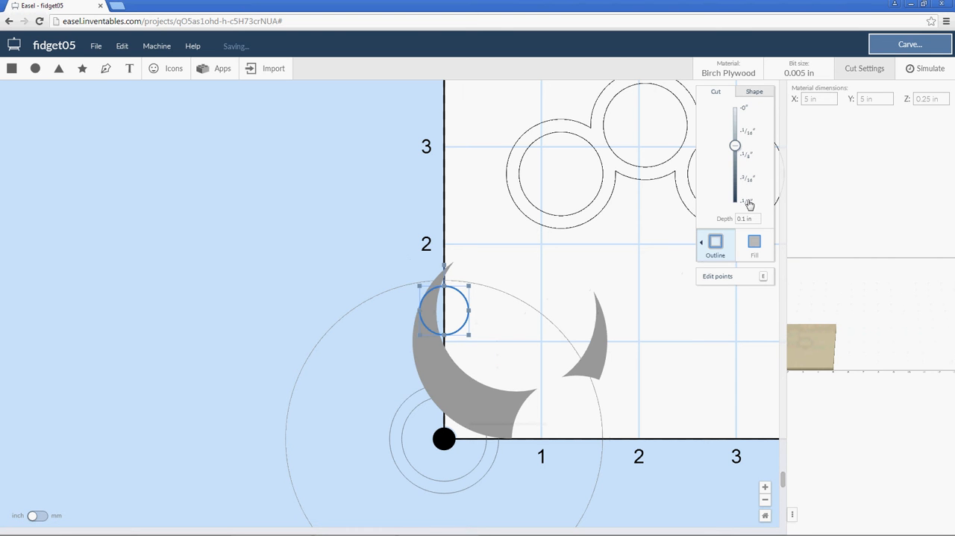
click(415, 188)
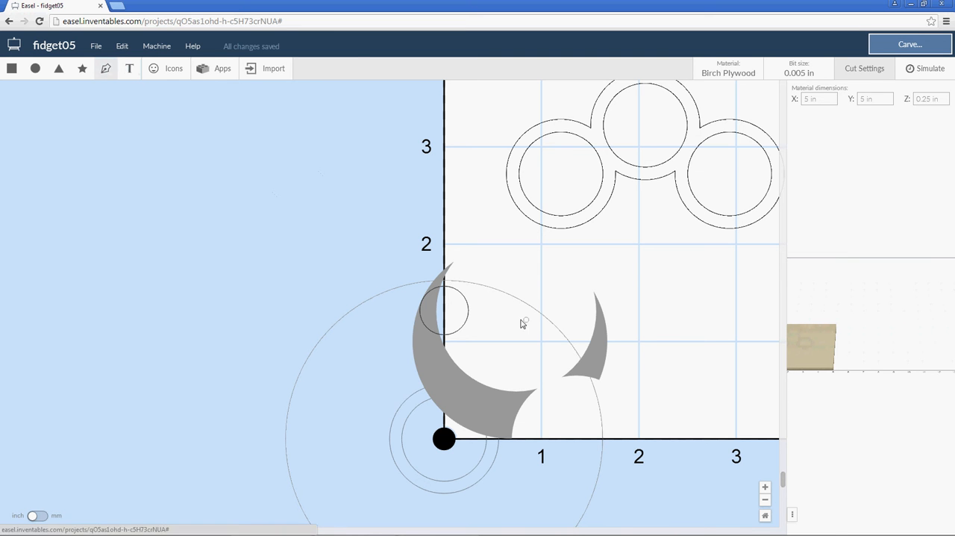
Draw a closed polygon with the Pen tool around the detached right-hand fragment of the crescent.
click(555, 266)
click(542, 365)
click(565, 406)
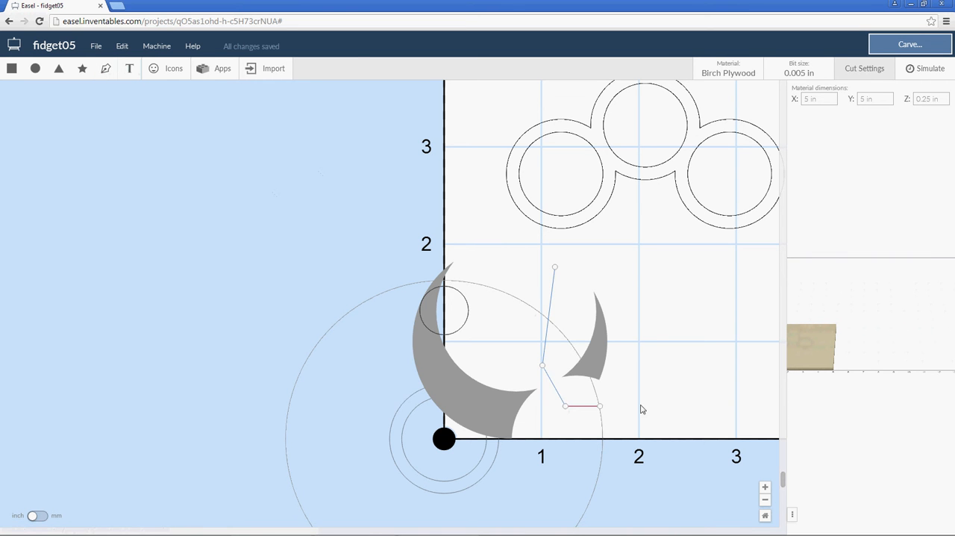
click(653, 406)
click(641, 356)
click(620, 266)
click(554, 267)
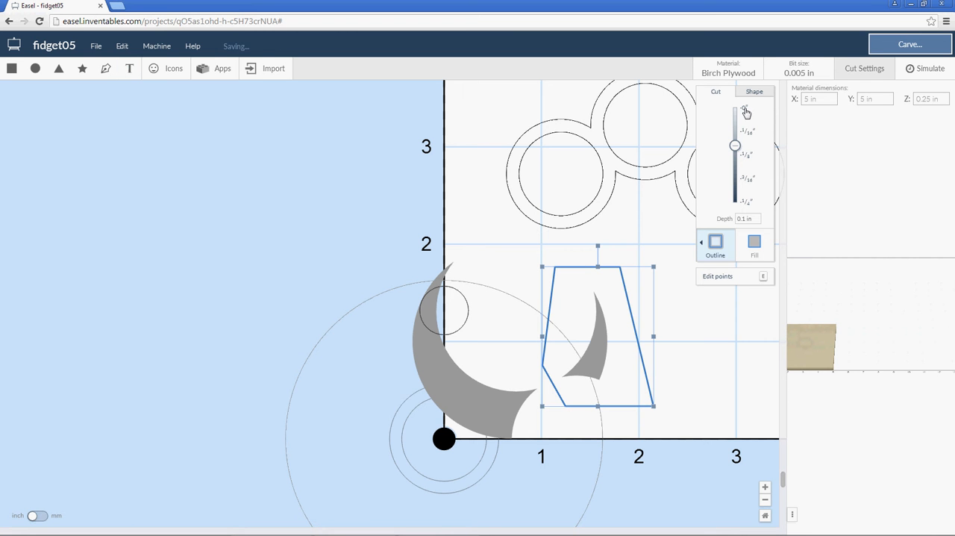
Fill the polygon around the detached right-hand fragment at depth 0 and bring it in front of the crescent shape.
click(744, 109)
click(755, 244)
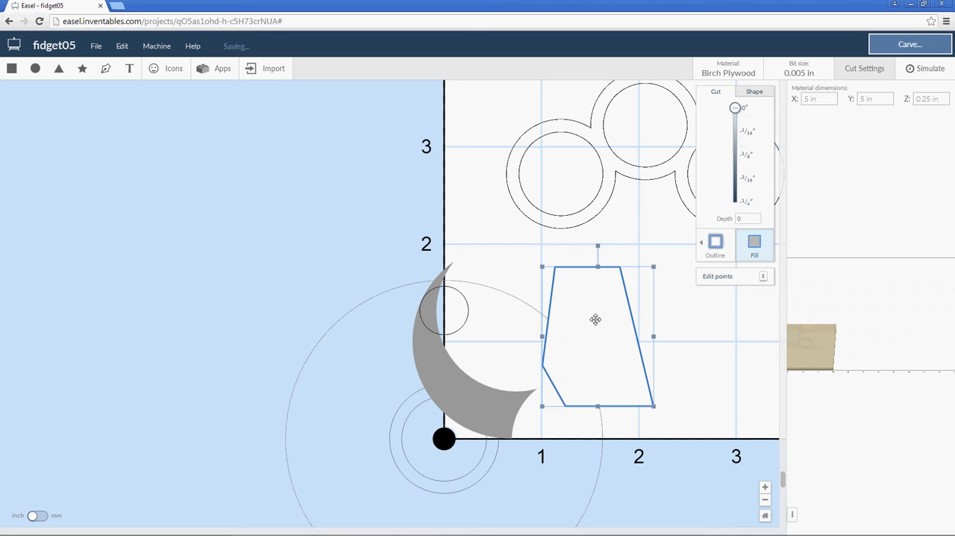
click(694, 337)
click(609, 326)
right_click(602, 324)
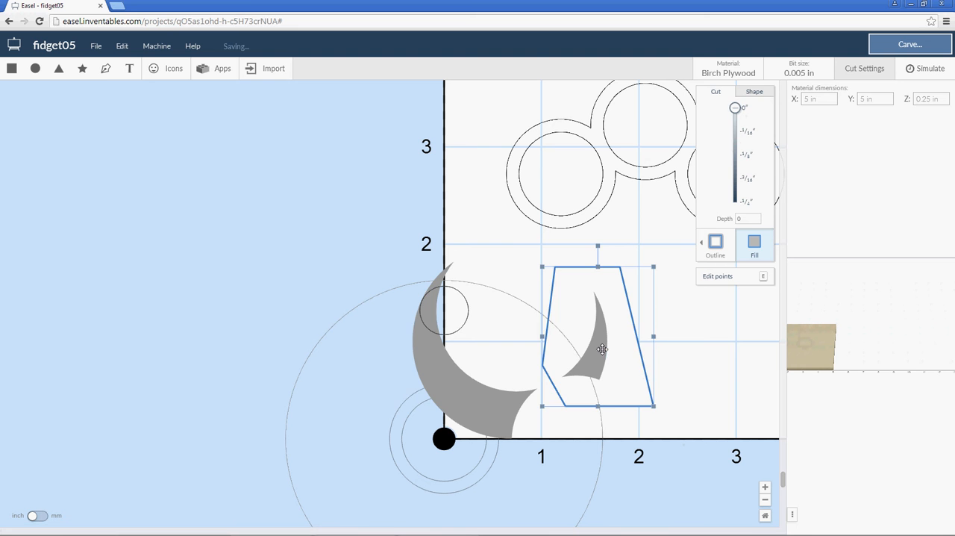
key(ctrl+z)
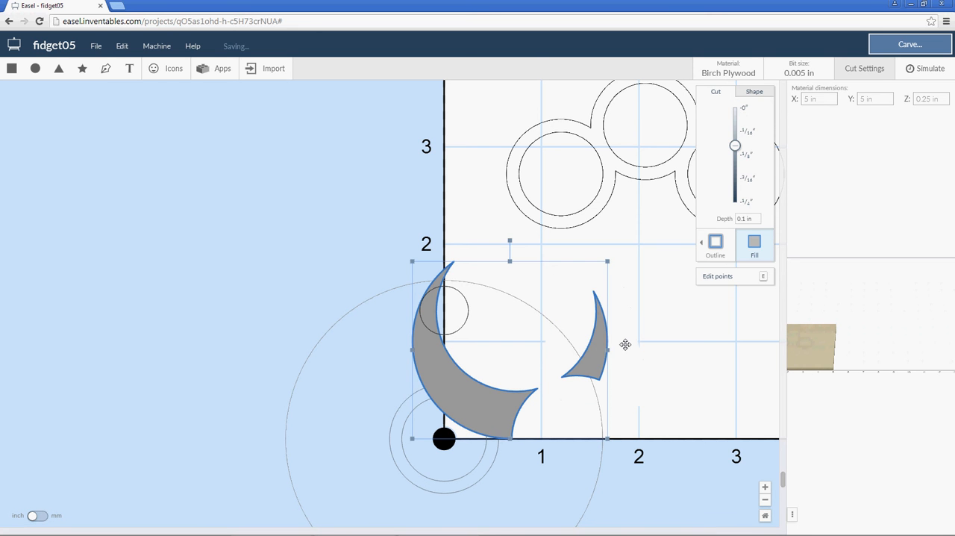
click(627, 341)
click(599, 347)
key(ctrl+shift+z)
right_click(628, 344)
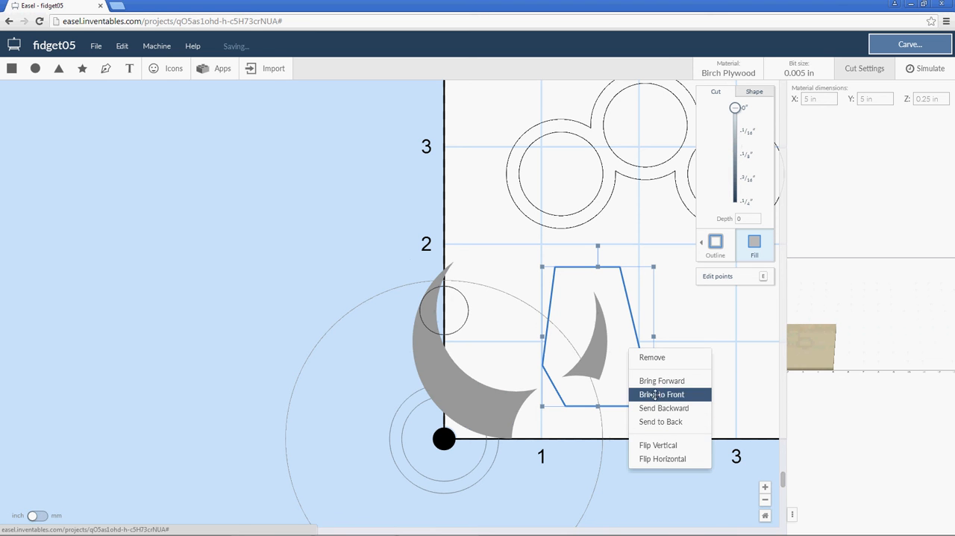
click(655, 394)
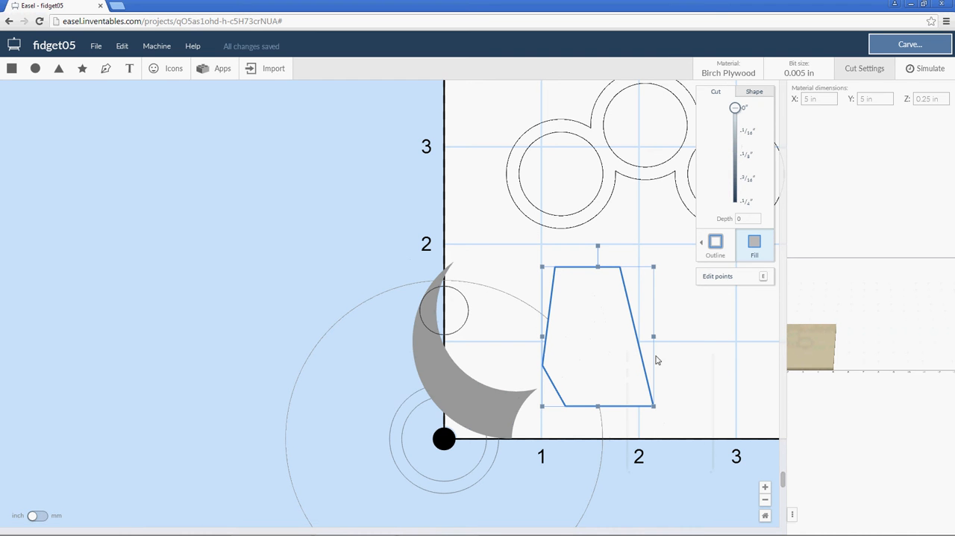
key(Delete)
click(506, 391)
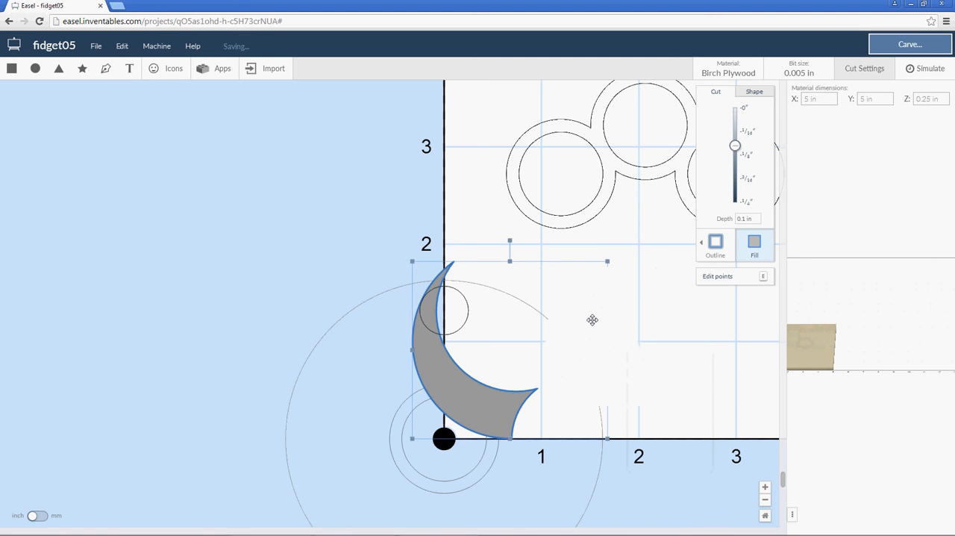
key(ctrl+z)
click(713, 243)
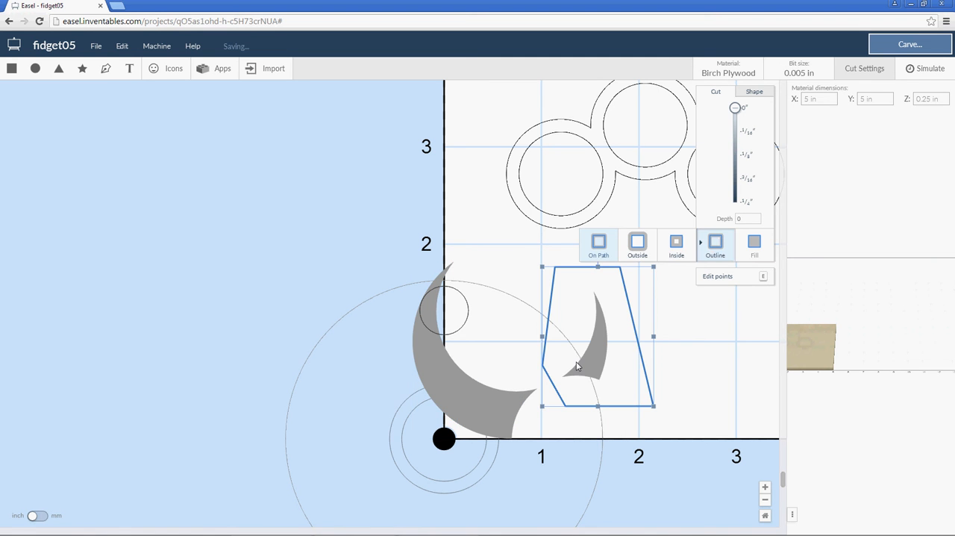
key(Delete)
click(499, 394)
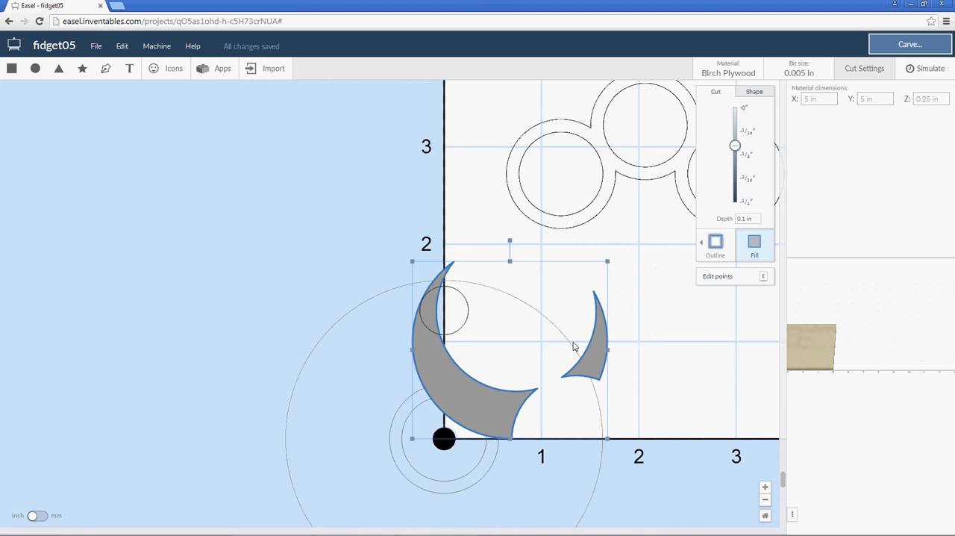
click(576, 318)
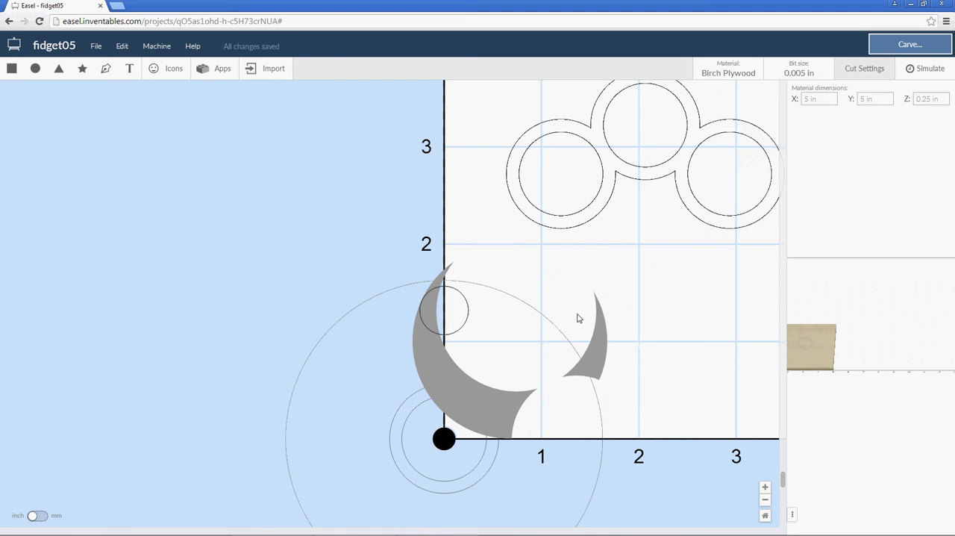
key(ctrl+z)
click(752, 246)
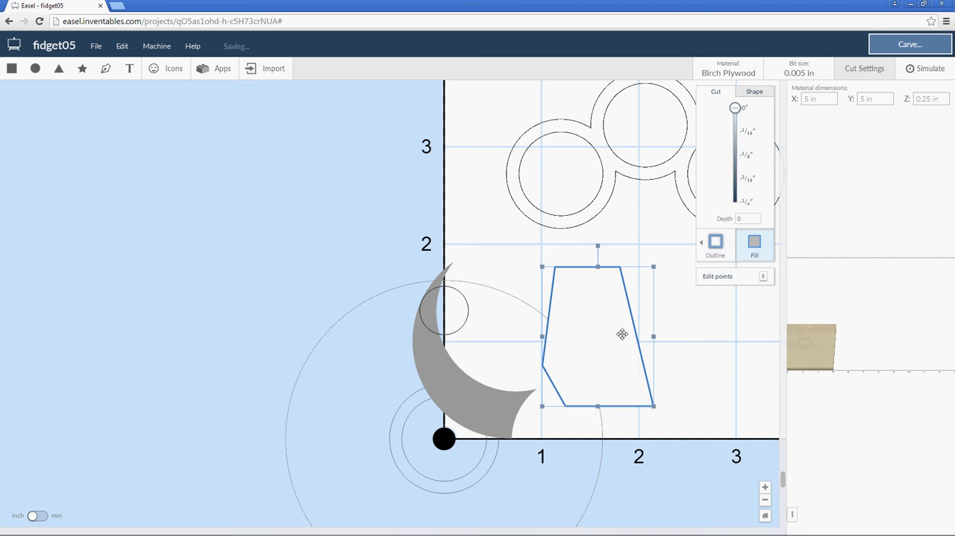
Combine the zero-depth polygon with the crescent to remove the detached right-hand fragment.
shift+click(442, 365)
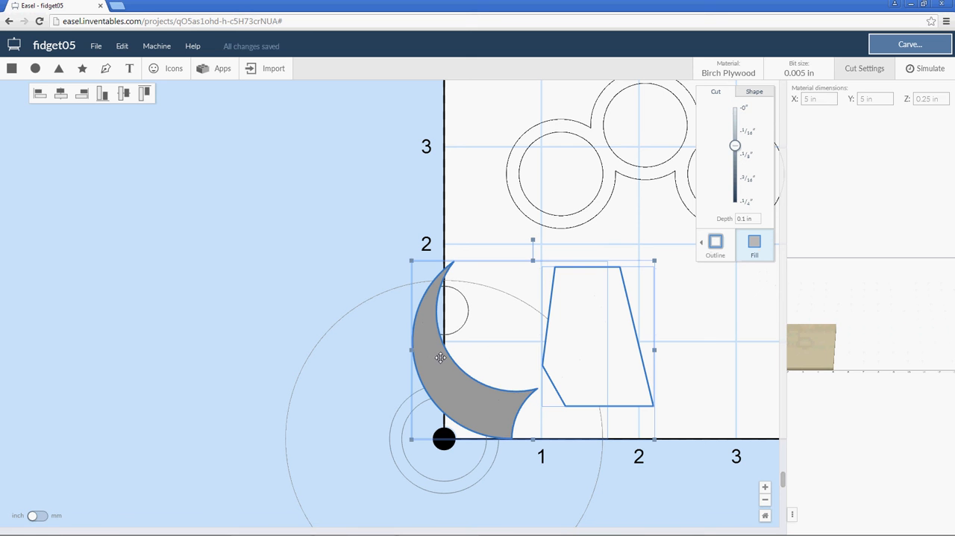
click(122, 45)
click(137, 300)
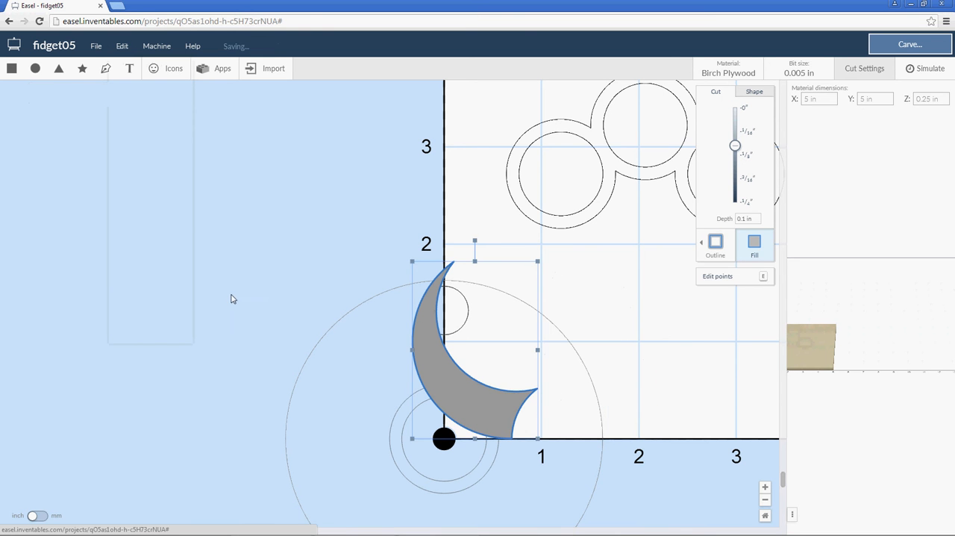
click(580, 309)
click(449, 338)
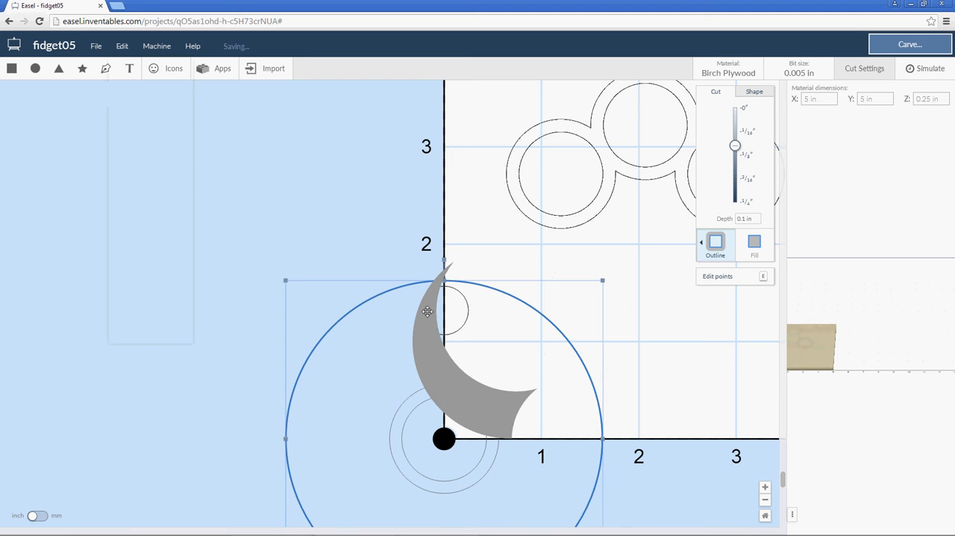
click(366, 224)
Bring the small circle near the crescent's upper tip to the front of the crescent.
scroll(395, 295, up, 2)
scroll(407, 314, up, 6)
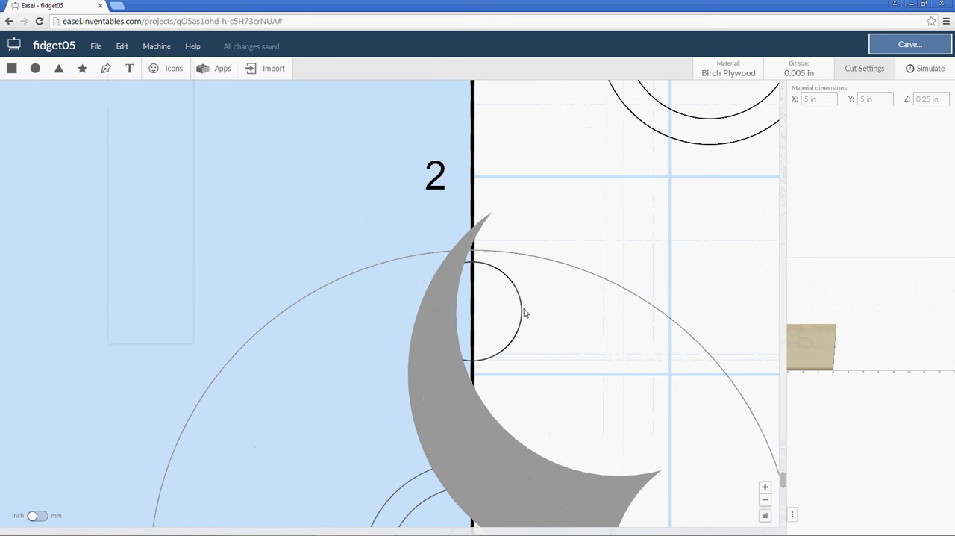
click(521, 308)
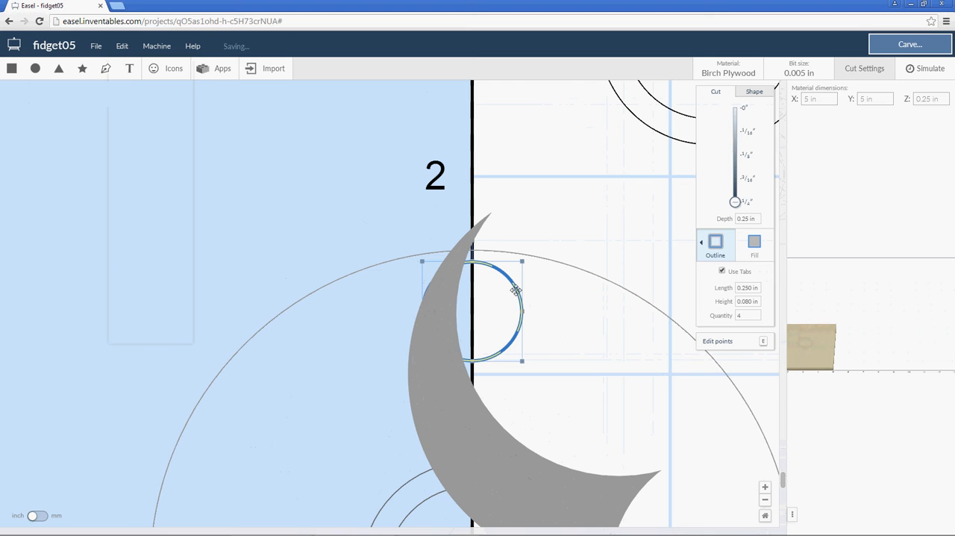
right_click(516, 289)
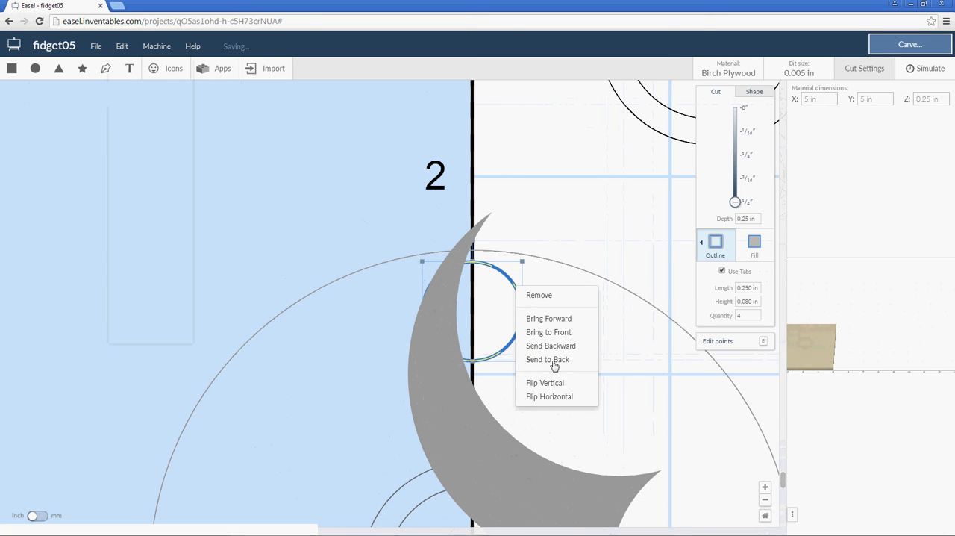
click(548, 332)
click(356, 199)
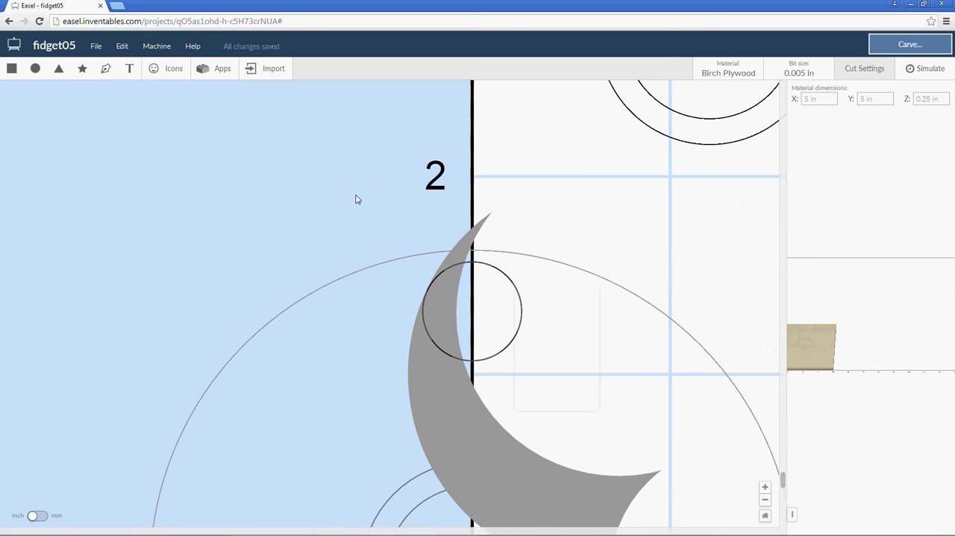
Draw a closed four-sided shape with the Pen tool around the crescent's upper tip, with its lower corner inside the small circle.
click(106, 68)
click(334, 225)
click(569, 224)
click(446, 112)
click(320, 205)
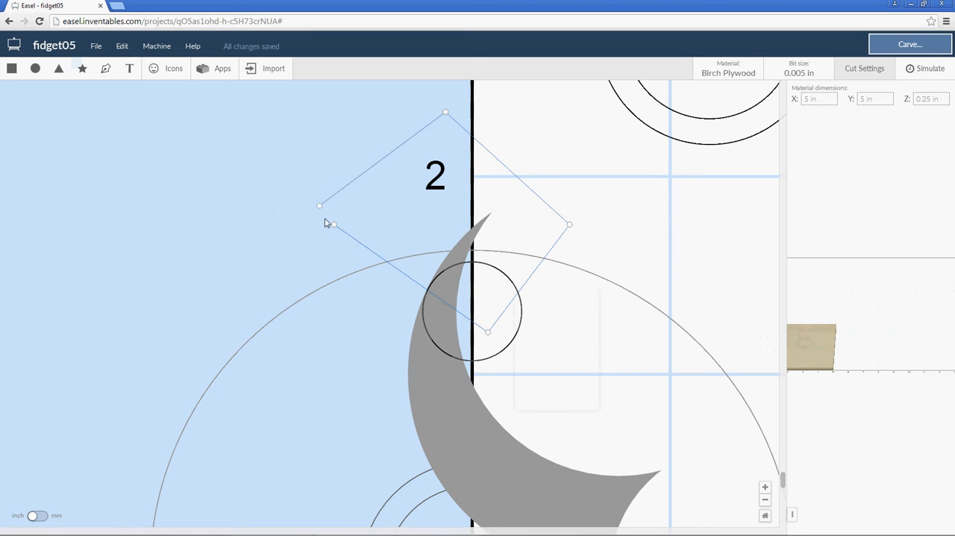
click(333, 223)
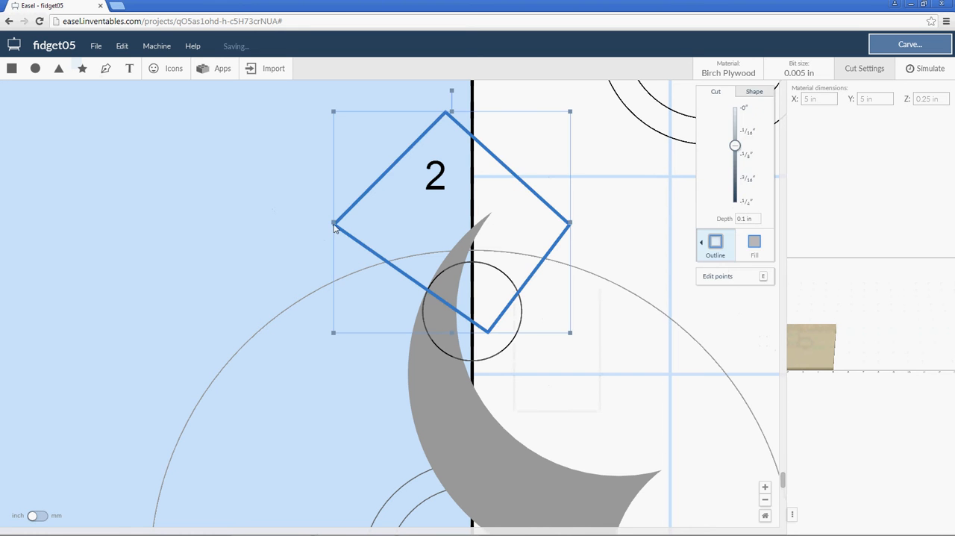
Fill the four-sided shape at depth 0 and combine it with the crescent to cut off the upper tip.
click(755, 243)
click(735, 107)
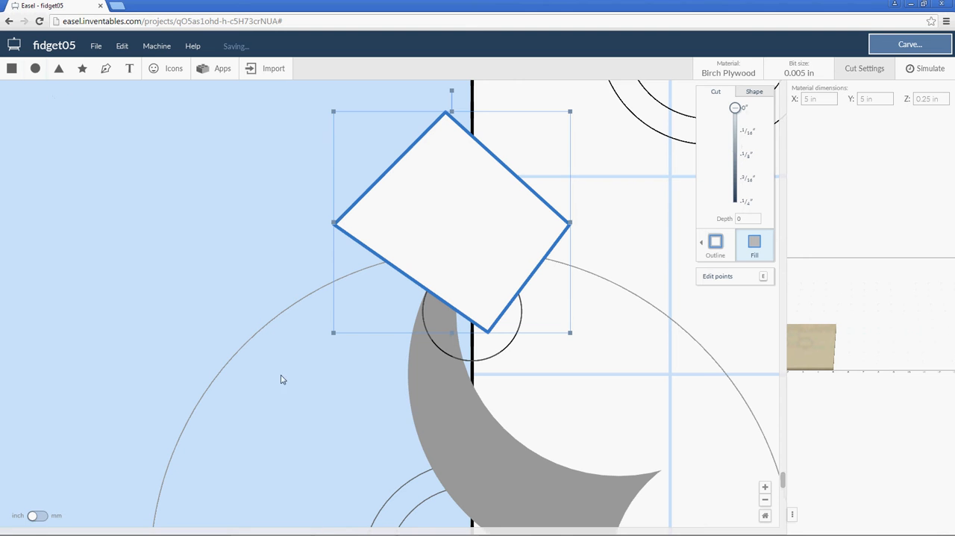
shift+click(433, 404)
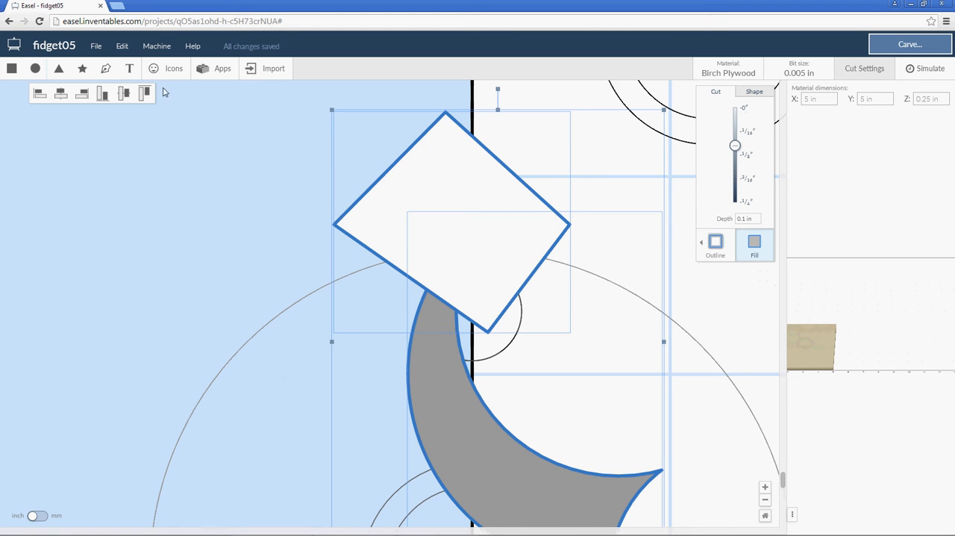
click(122, 45)
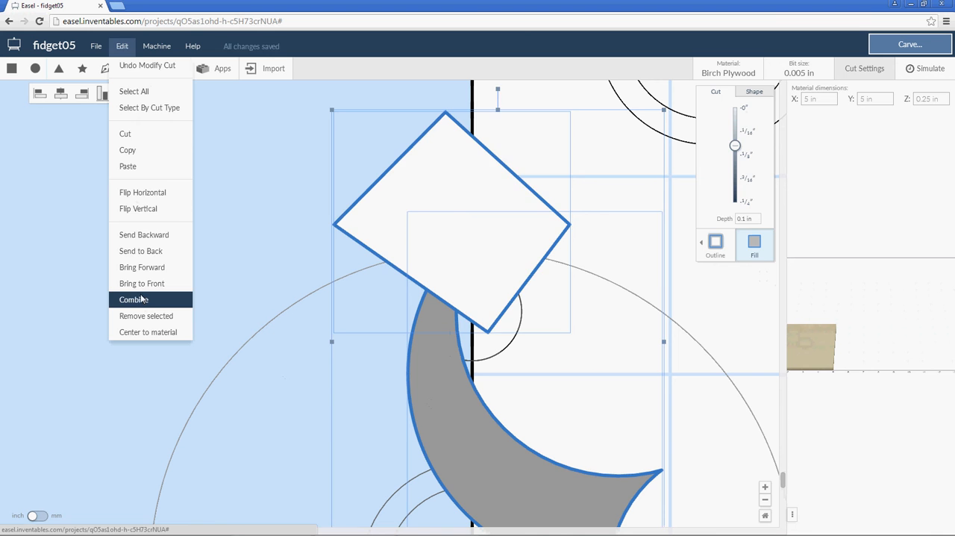
click(134, 299)
click(232, 214)
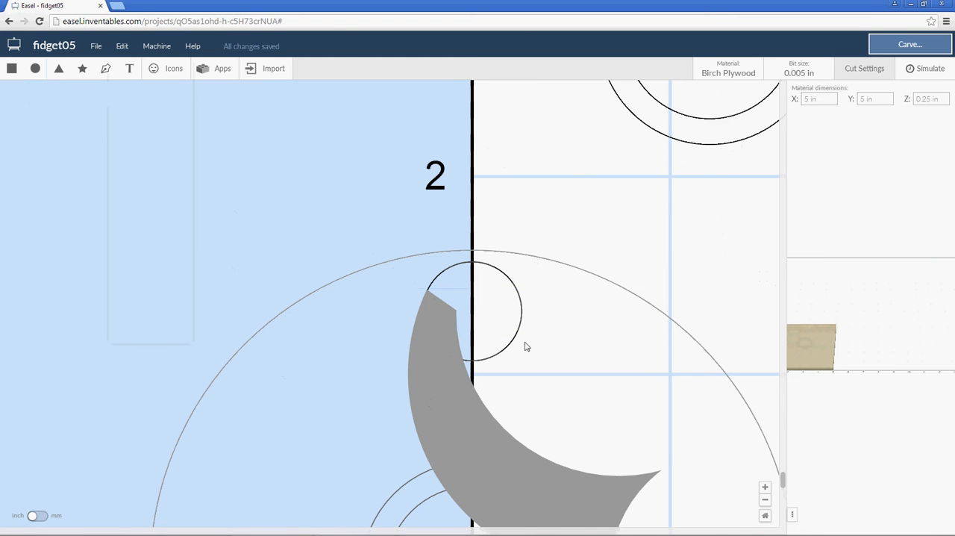
Edit the crescent's points and delete the outermost ones at its sharp lower right tip to blunt it.
scroll(507, 345, down, 1)
scroll(510, 340, down, 2)
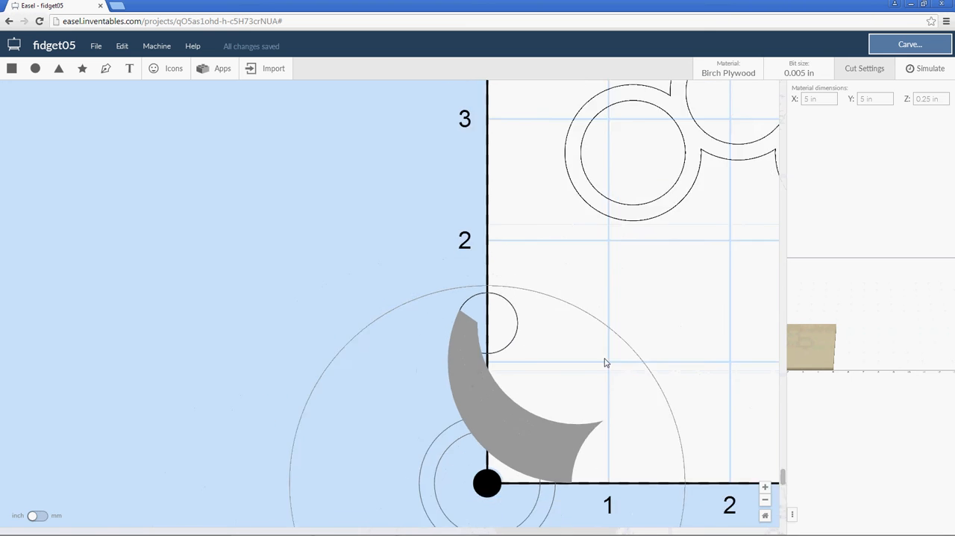
scroll(623, 380, down, 4)
scroll(523, 273, up, 1)
scroll(522, 319, up, 1)
scroll(529, 358, down, 1)
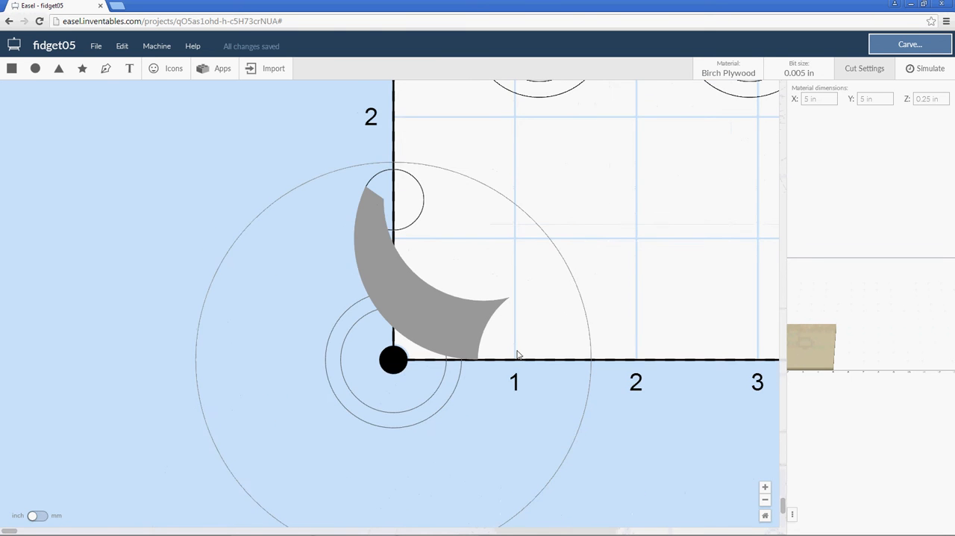
scroll(517, 336, up, 2)
scroll(508, 307, up, 3)
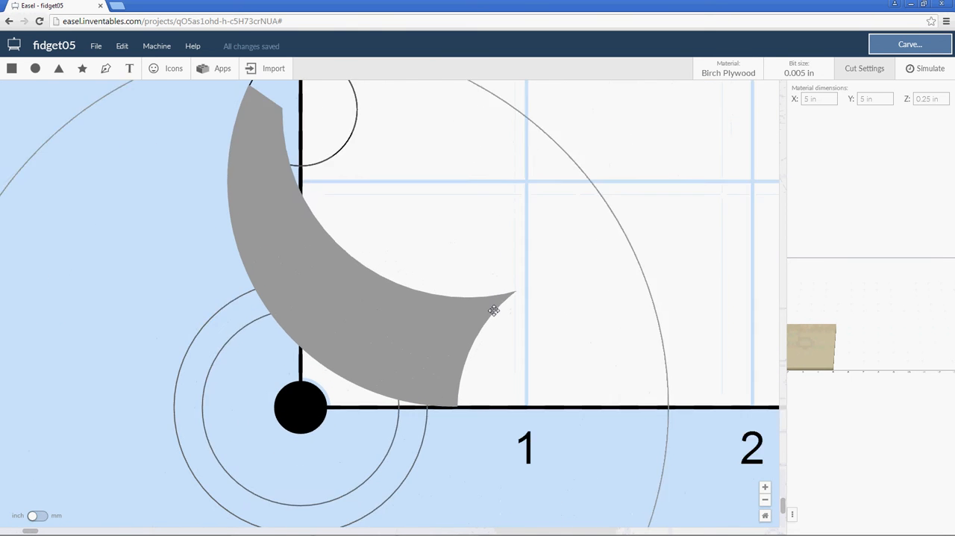
click(497, 303)
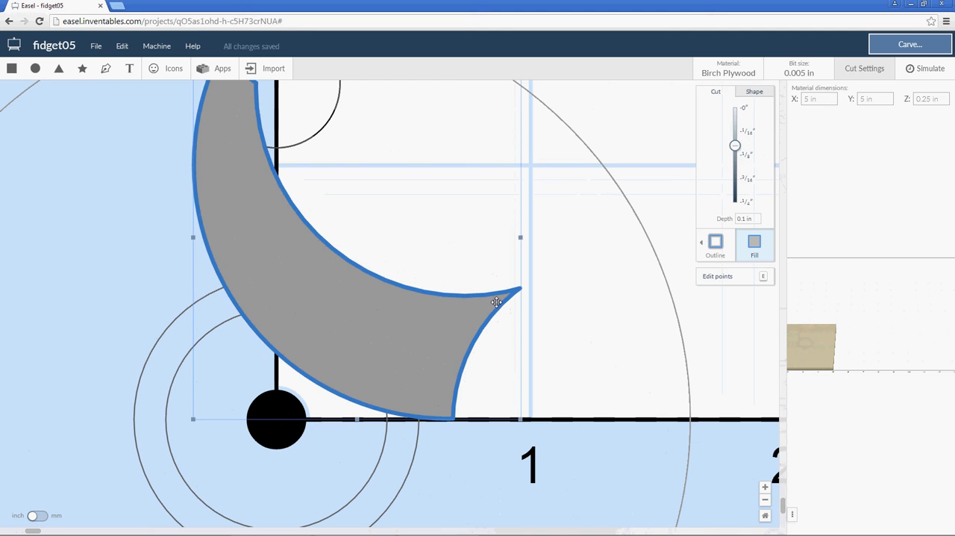
key(e)
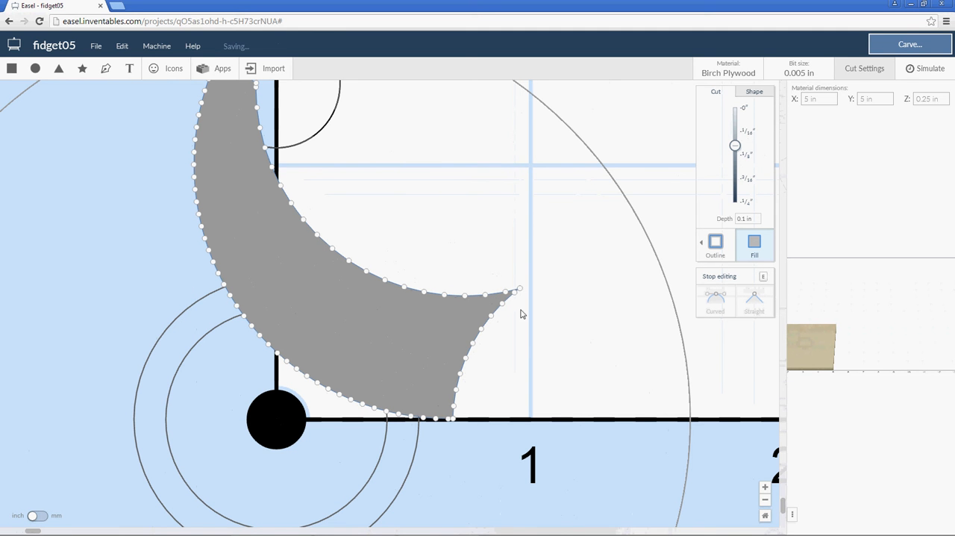
click(520, 288)
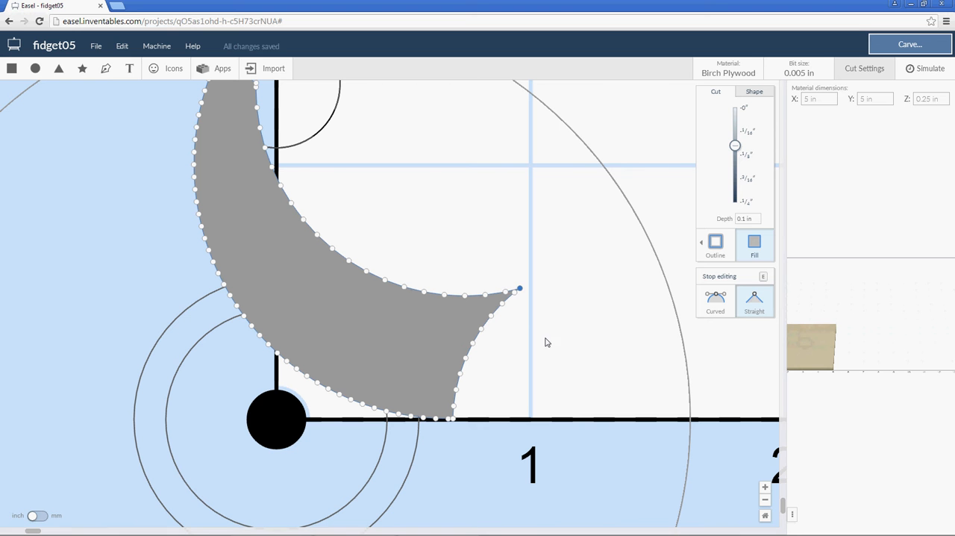
key(Delete)
Try a curved point at the crescent's blunted right tip, return it to straight, and finish editing the points.
click(718, 301)
key(e)
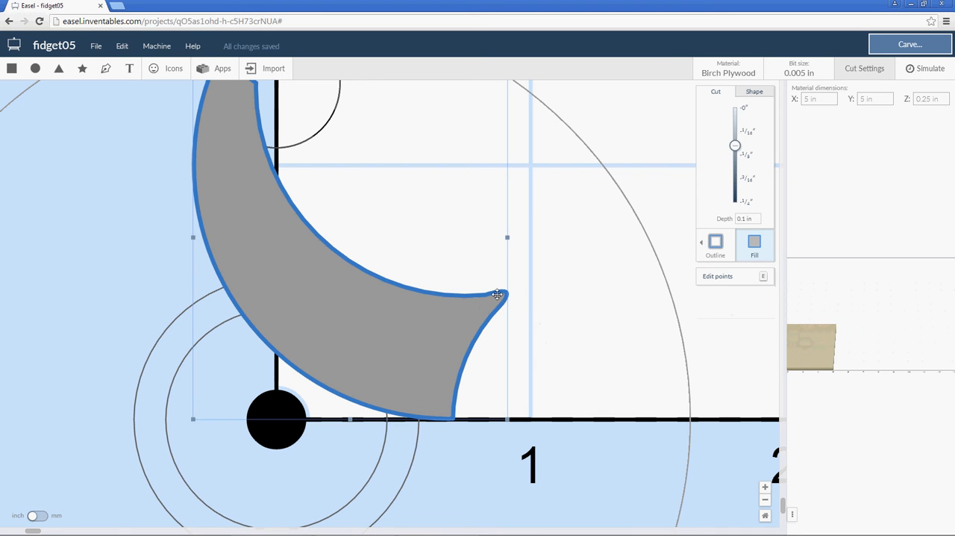
double_click(497, 295)
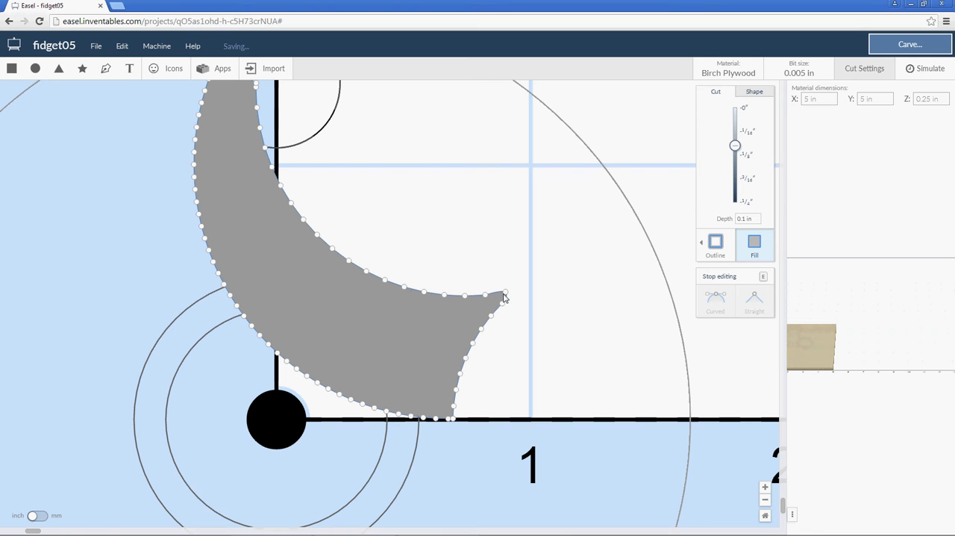
click(504, 294)
click(753, 299)
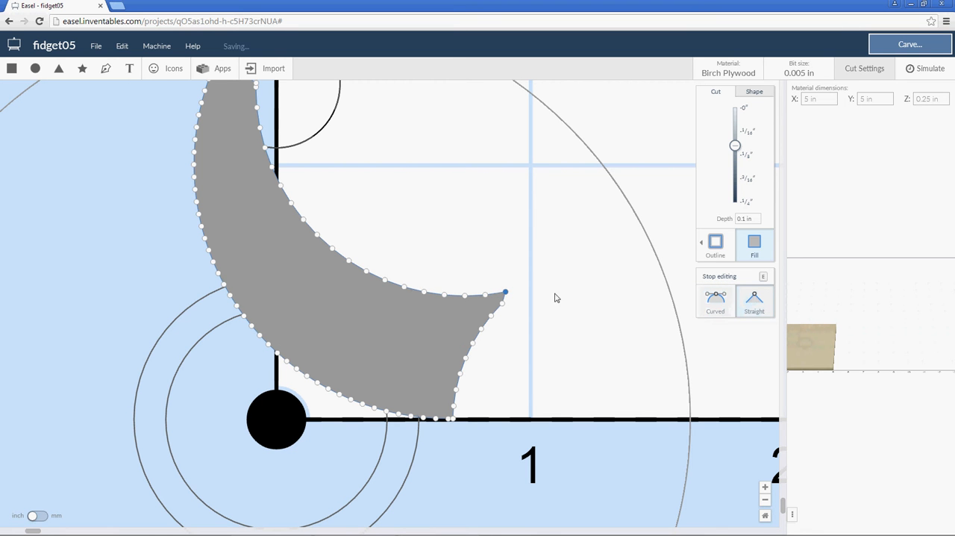
key(e)
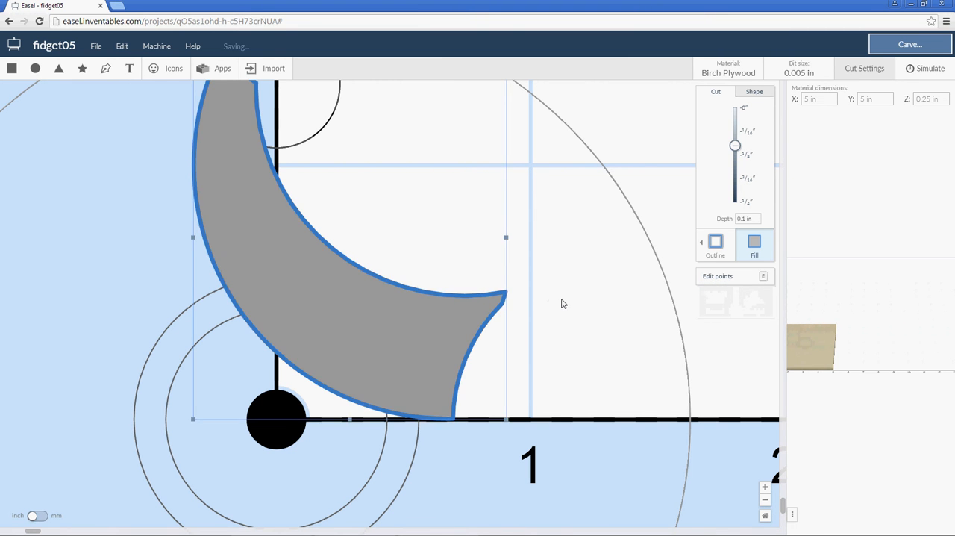
Add a circle, make it an on-path outline, and shrink it to a small circle at the crescent's sharp right tip.
click(563, 303)
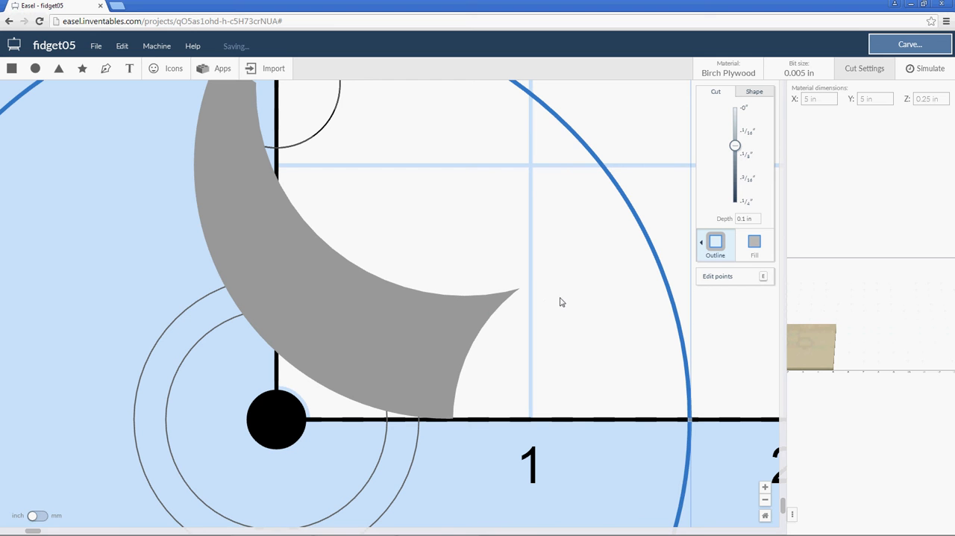
click(35, 70)
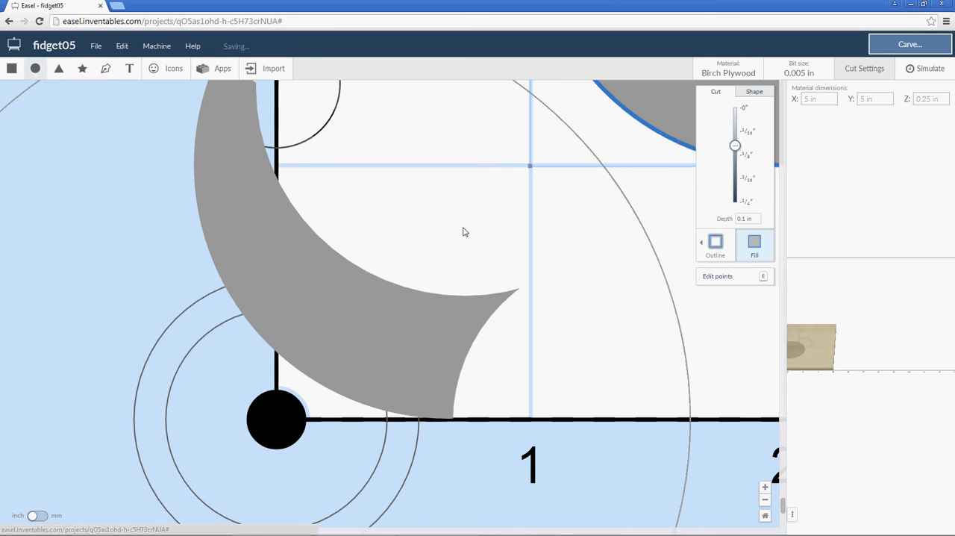
drag(655, 105, 354, 352)
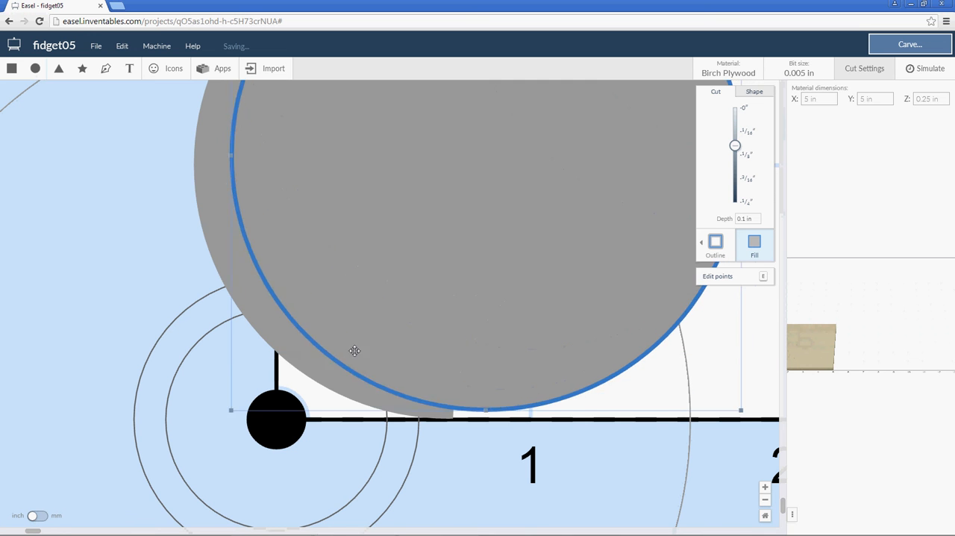
drag(693, 417, 514, 333)
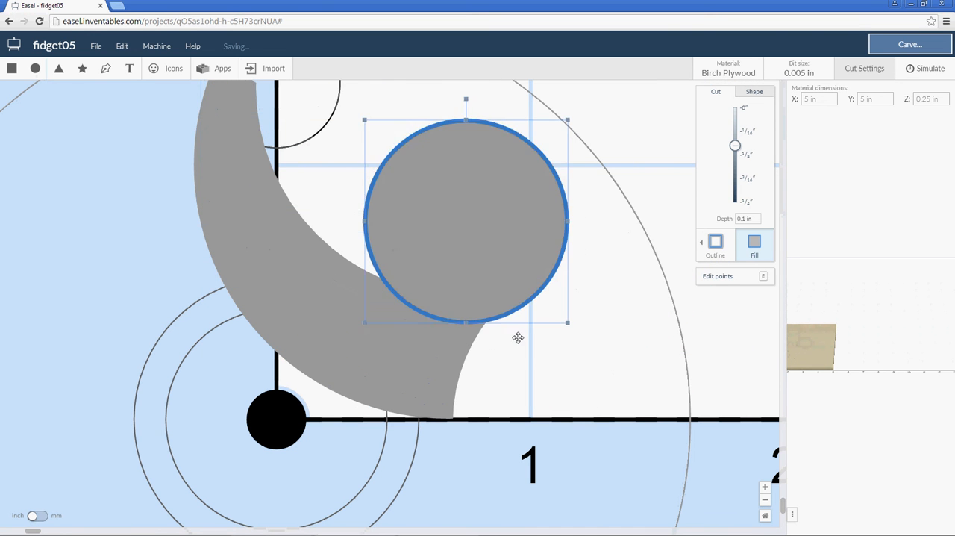
click(715, 241)
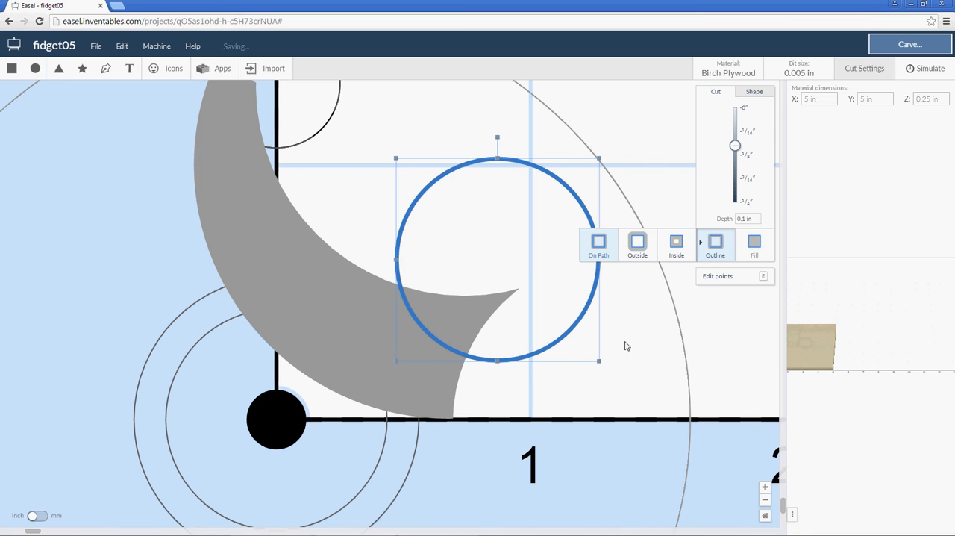
click(600, 243)
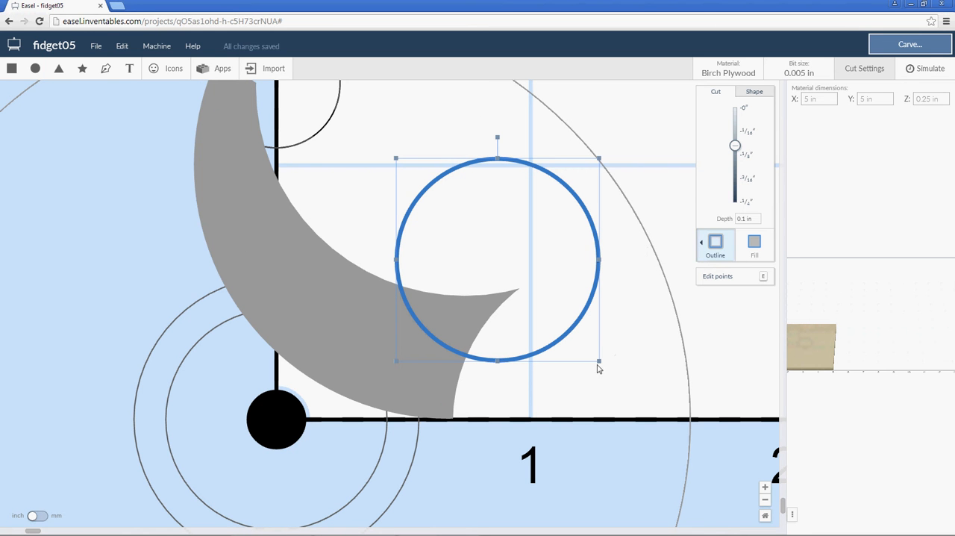
drag(595, 354, 496, 311)
Fill the small circle at depth 0.0625 in and move it slightly down into the crescent's right tip.
click(716, 242)
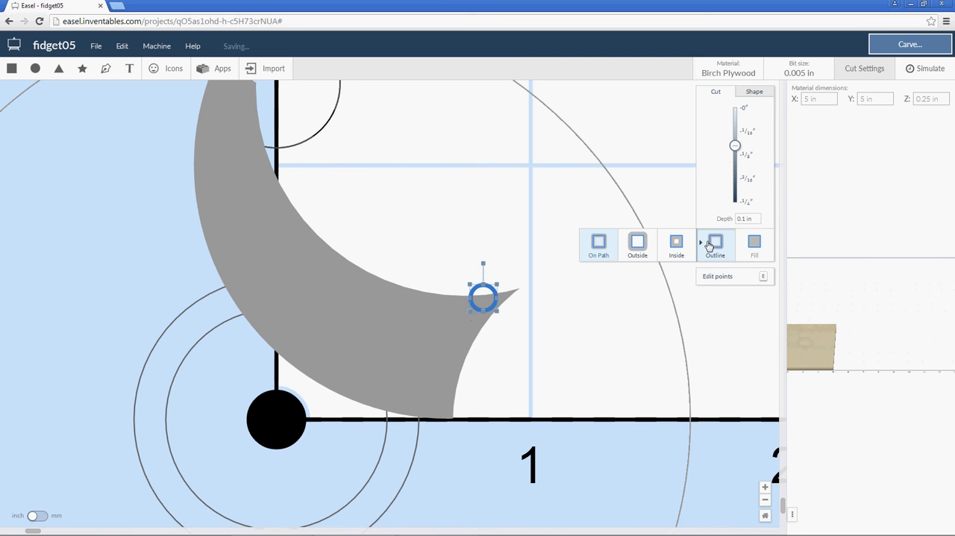
click(754, 242)
click(499, 293)
click(483, 293)
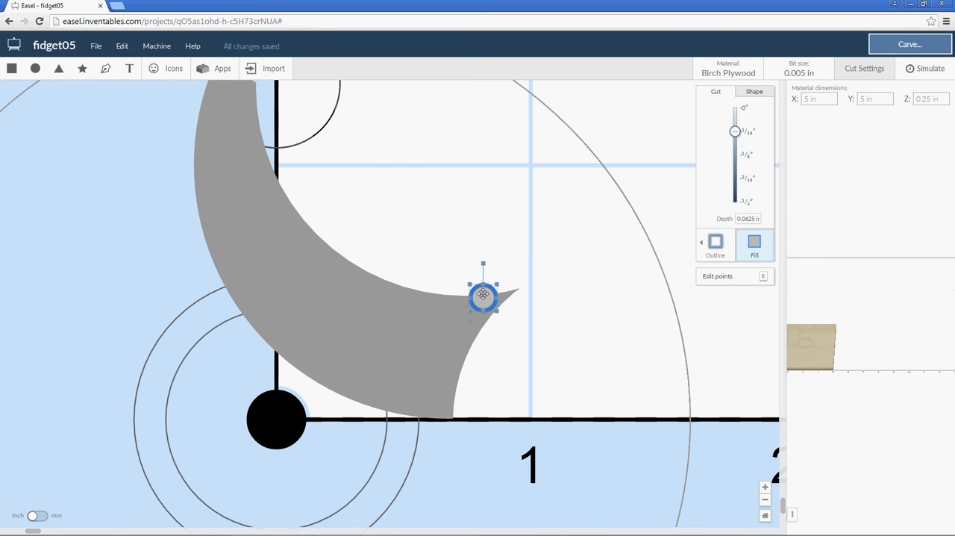
drag(483, 298, 483, 308)
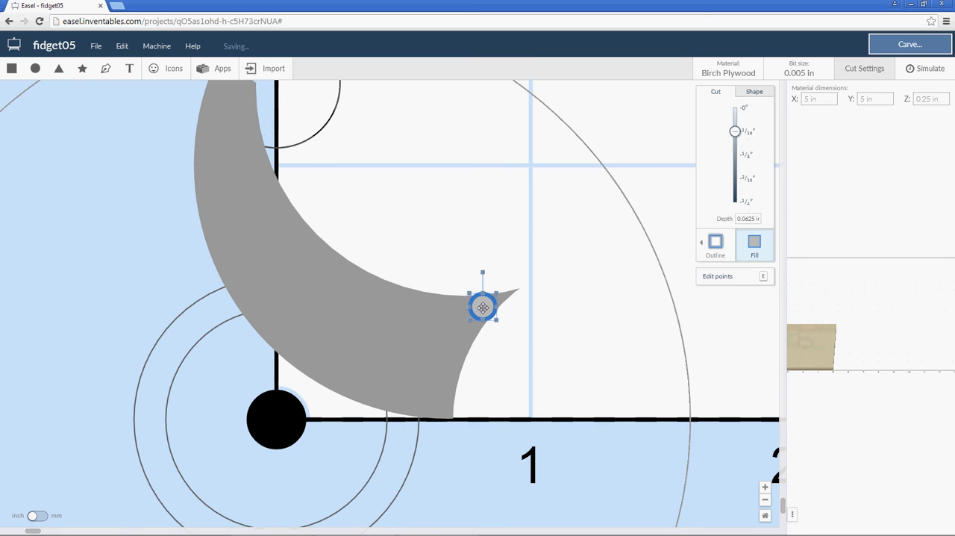
click(549, 290)
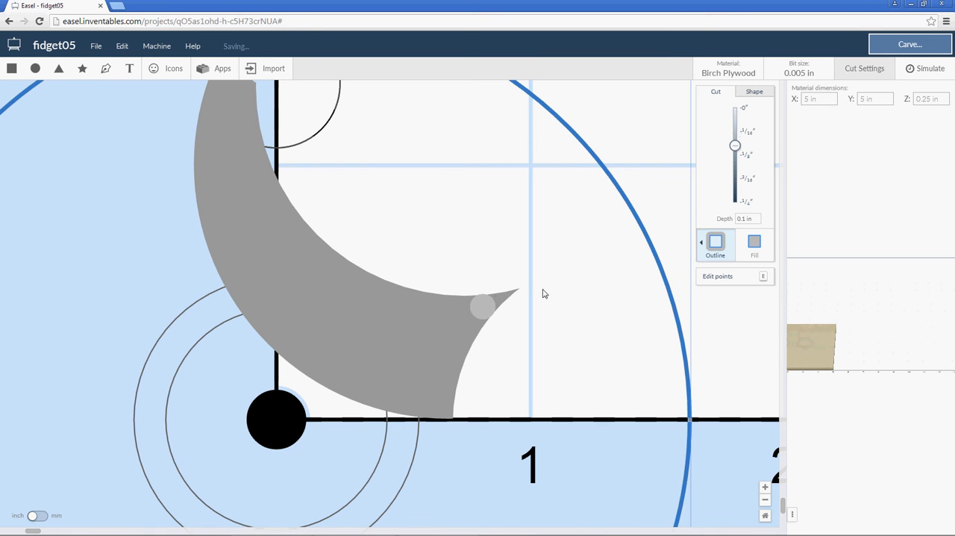
click(482, 303)
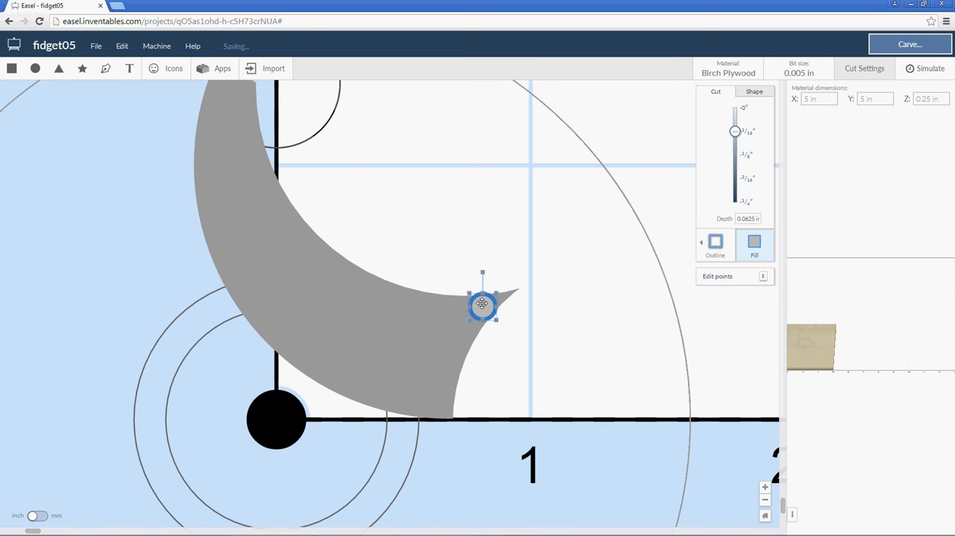
click(556, 309)
click(482, 305)
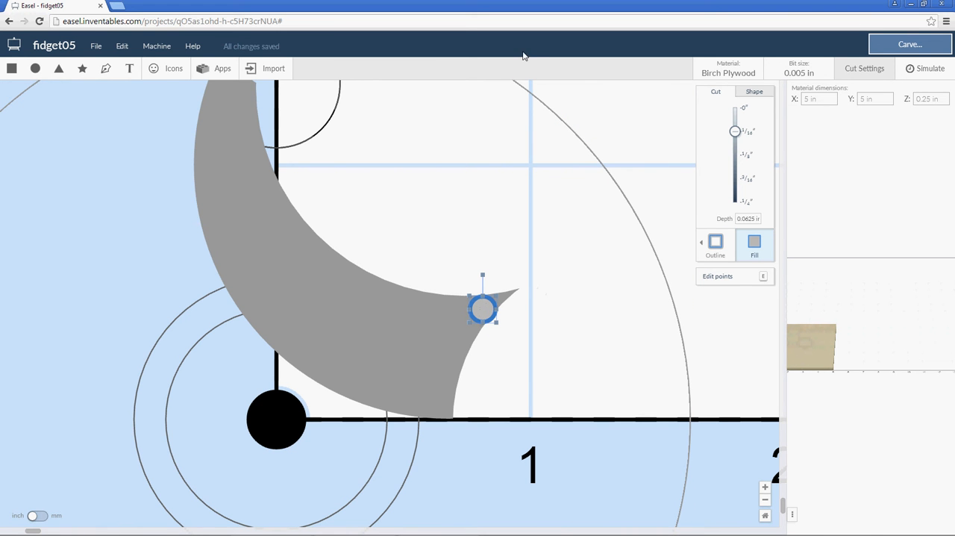
Nudge the small circle slightly up and left to fit it between the two edges of the crescent's right tip.
key(ctrl+plus)
key(ctrl+plus)
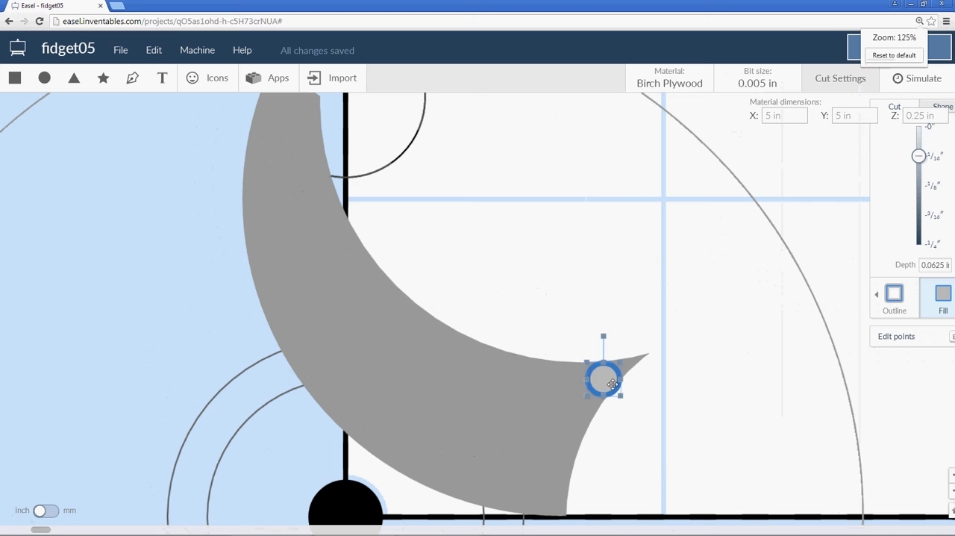
click(652, 383)
click(604, 377)
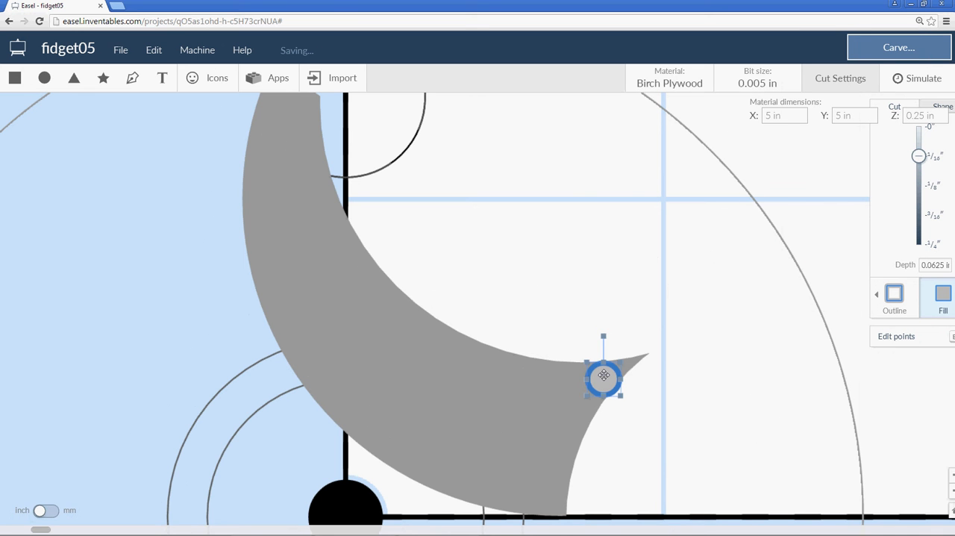
drag(604, 375, 602, 373)
click(681, 389)
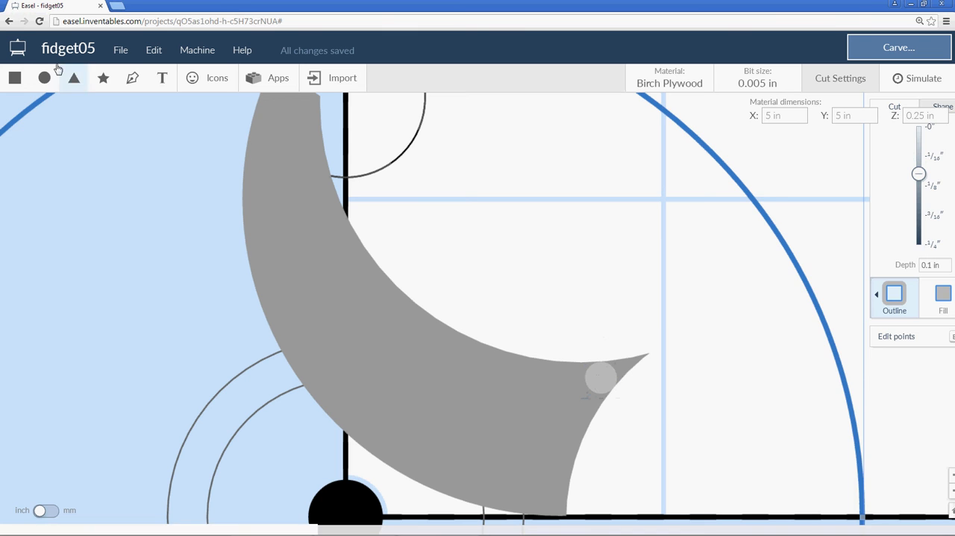
Draw a closed five-sided shape with the Pen tool around the crescent's right tip, with one corner inside the small circle.
click(132, 78)
click(584, 320)
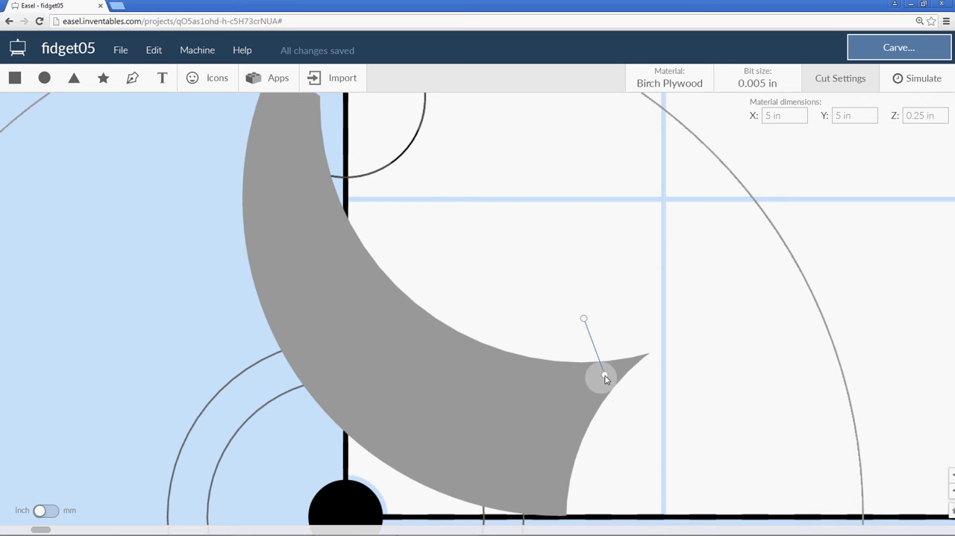
drag(605, 377, 633, 415)
click(634, 414)
click(743, 348)
click(683, 292)
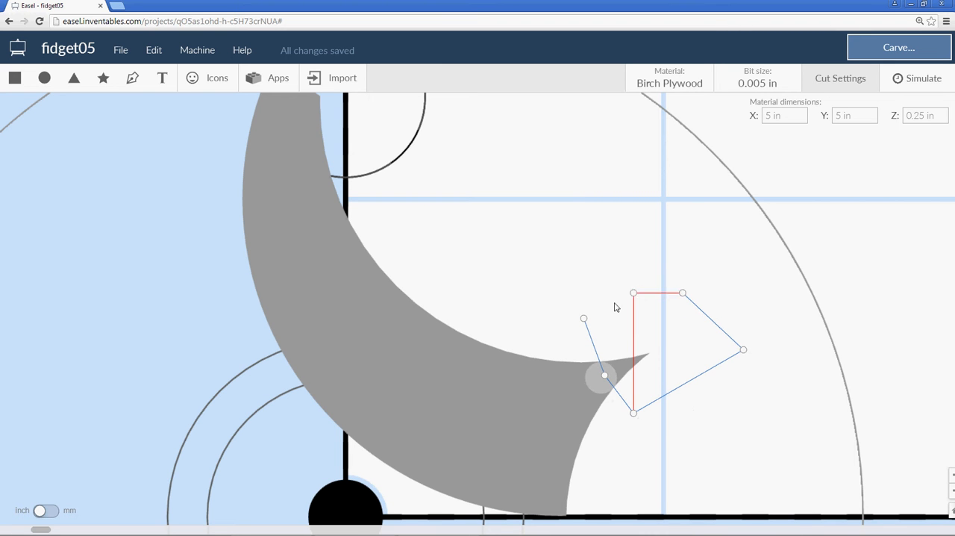
click(585, 320)
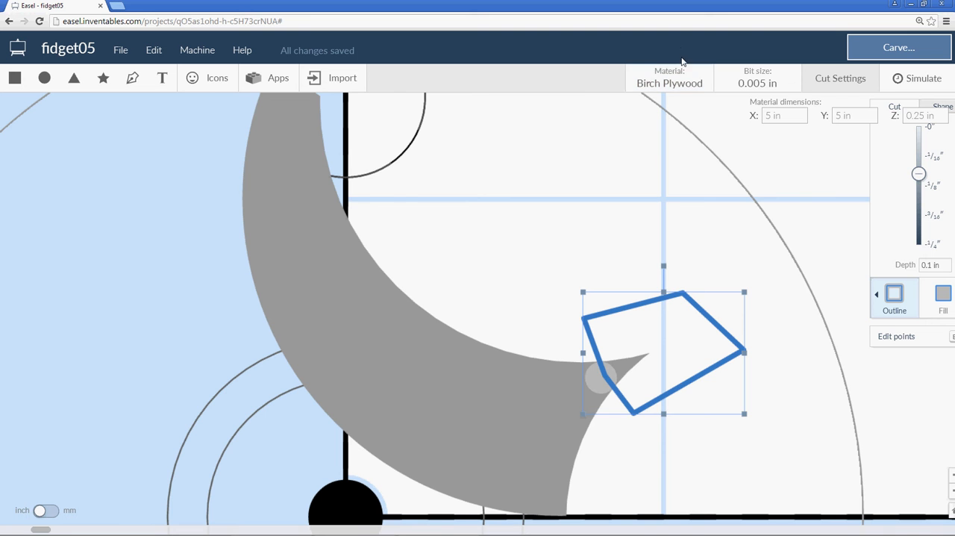
key(ctrl+minus)
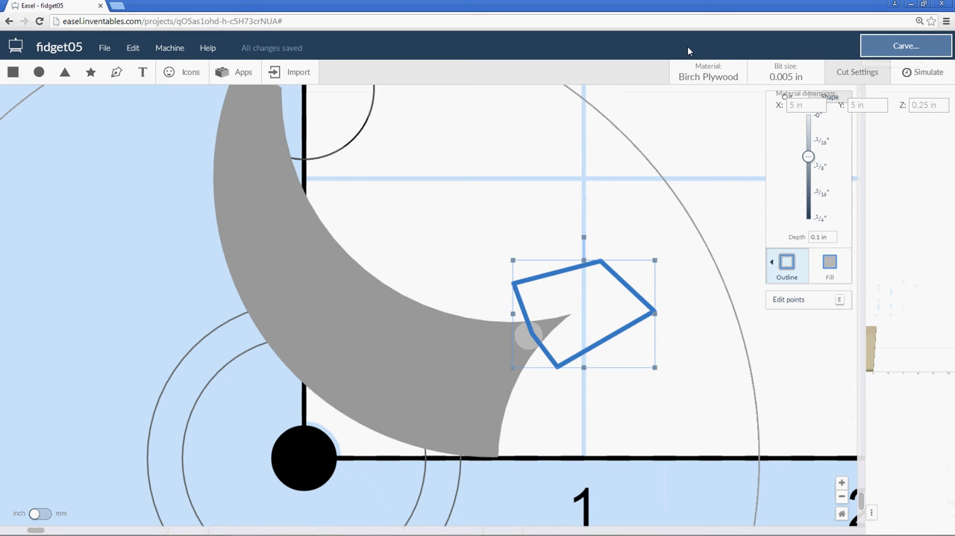
key(ctrl+minus)
key(ctrl+plus)
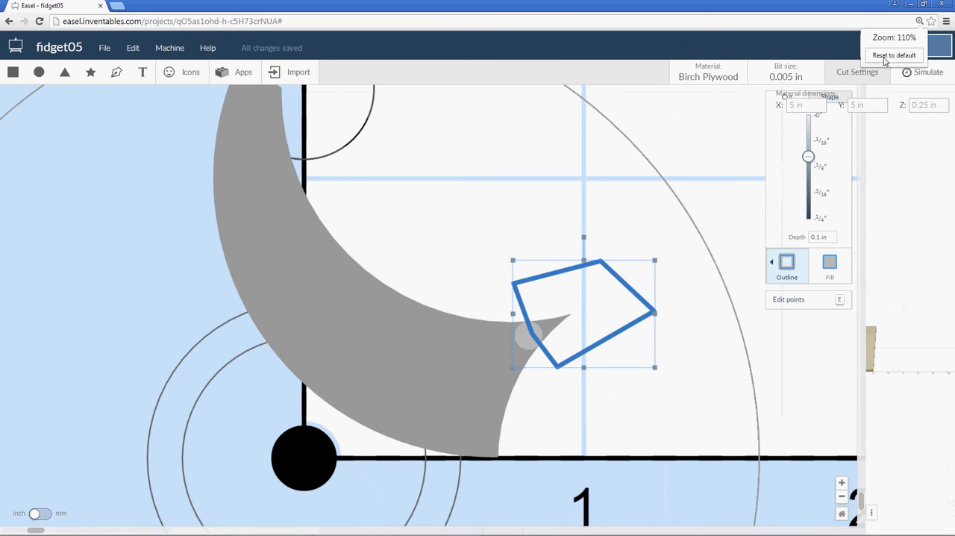
click(886, 57)
click(650, 153)
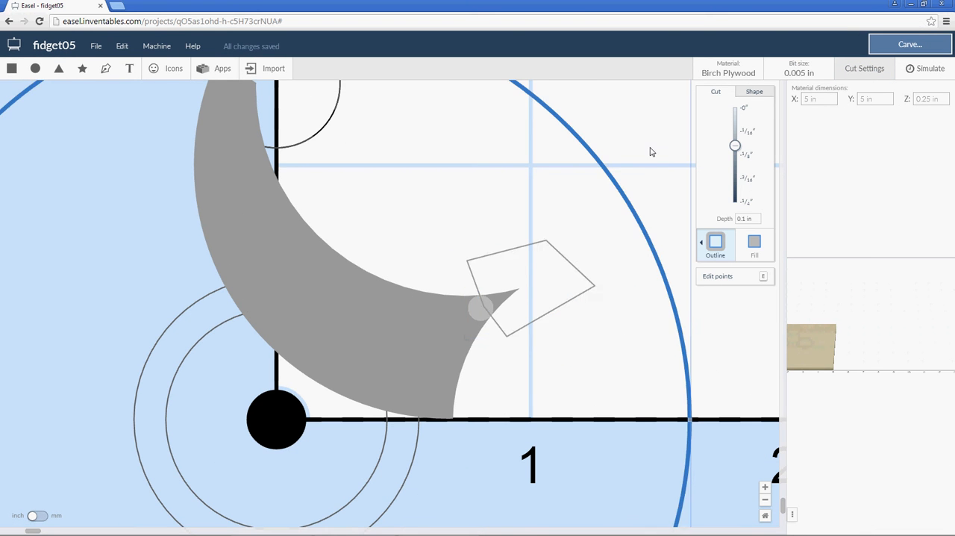
scroll(636, 170, down, 5)
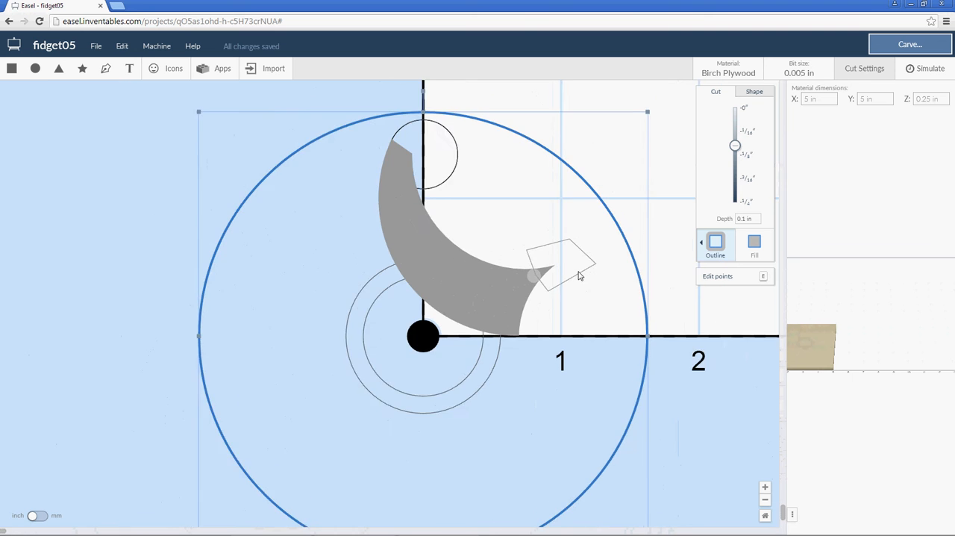
scroll(579, 275, up, 5)
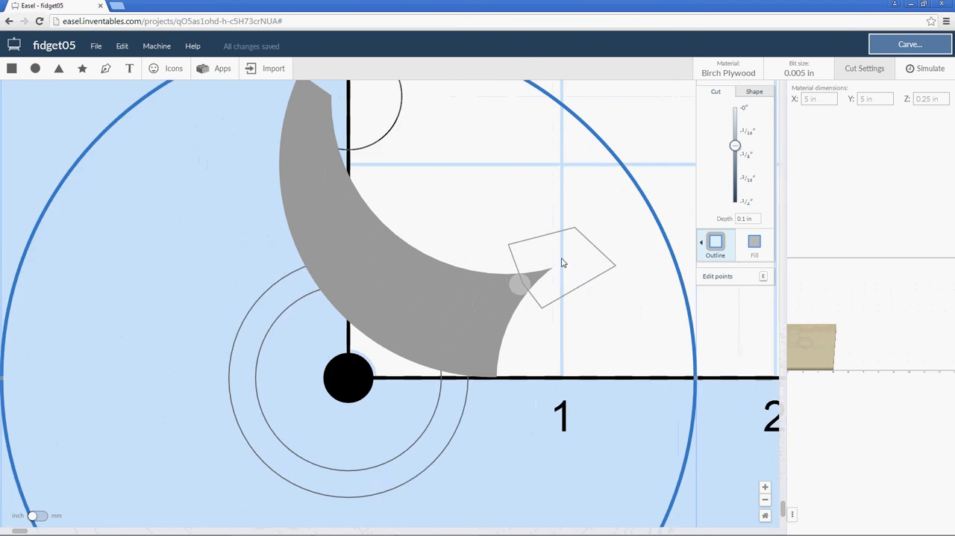
scroll(563, 263, up, 1)
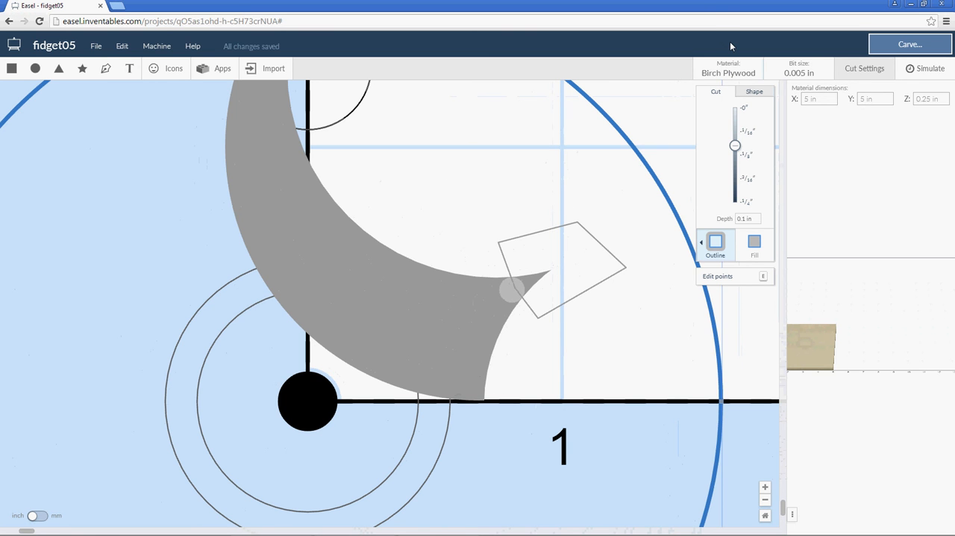
key(ctrl+plus)
key(ctrl+plus)
key(ctrl+plus)
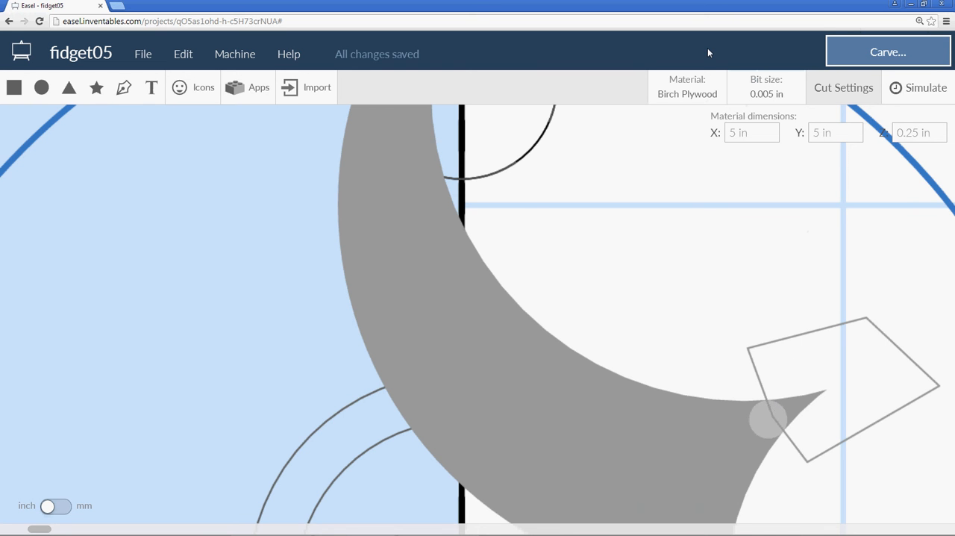
key(ctrl+minus)
key(ctrl+minus)
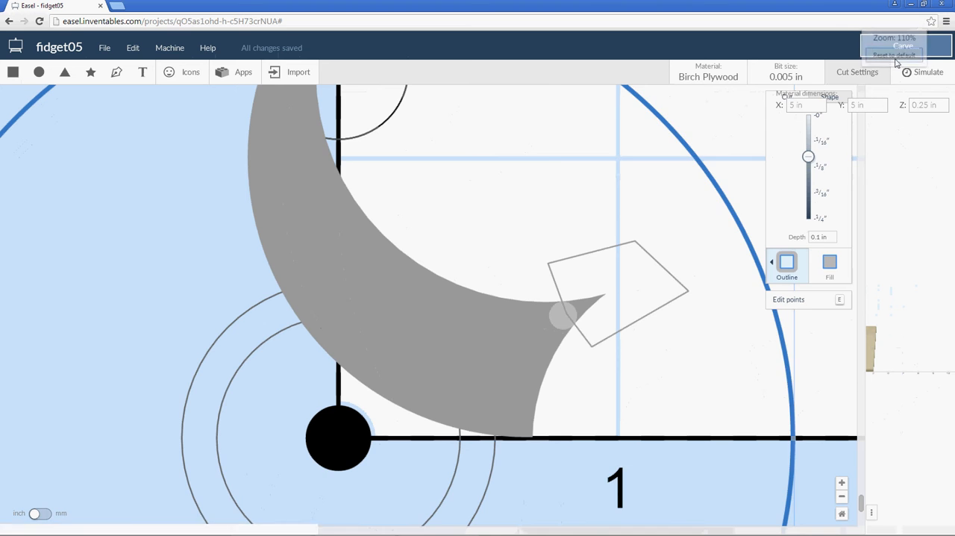
key(ctrl+minus)
Set the five-sided shape's depth to 0.125 in and make it a filled cut.
click(623, 254)
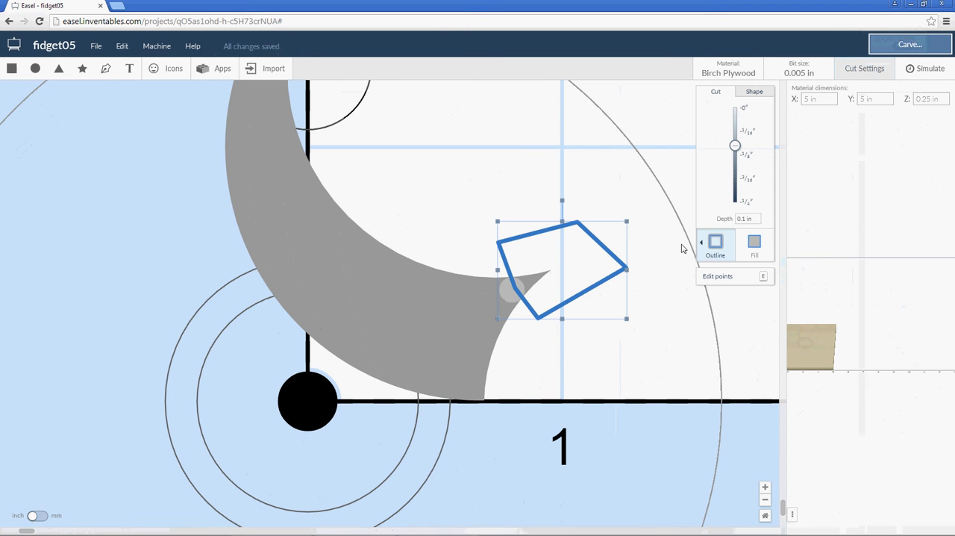
click(745, 112)
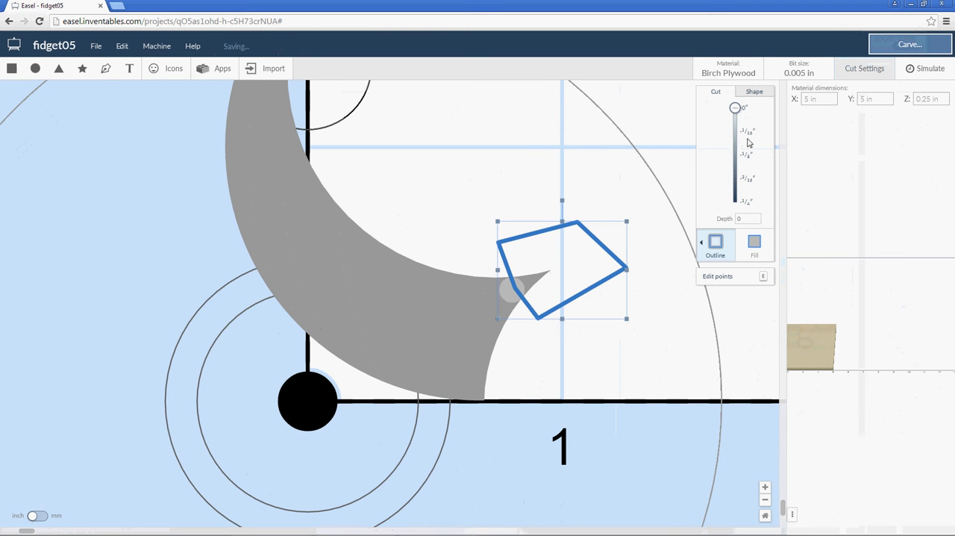
click(751, 132)
click(748, 154)
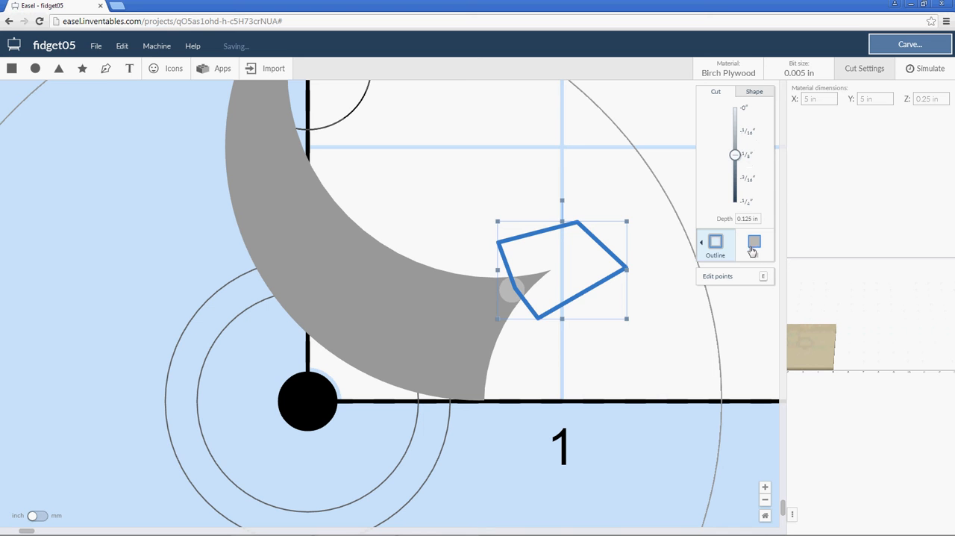
click(756, 246)
Set the small circle's depth to 0 and bring it to the front of the five-sided shape.
click(508, 293)
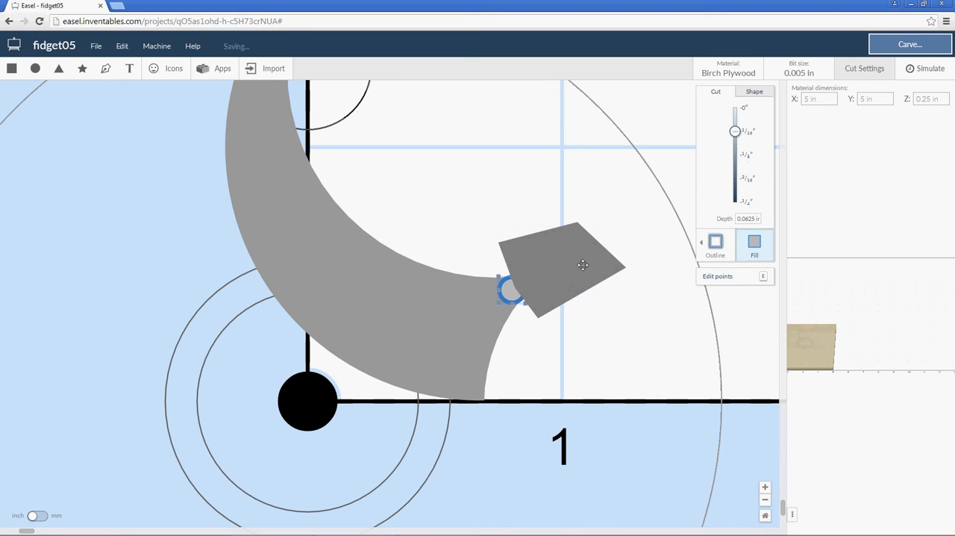
click(745, 111)
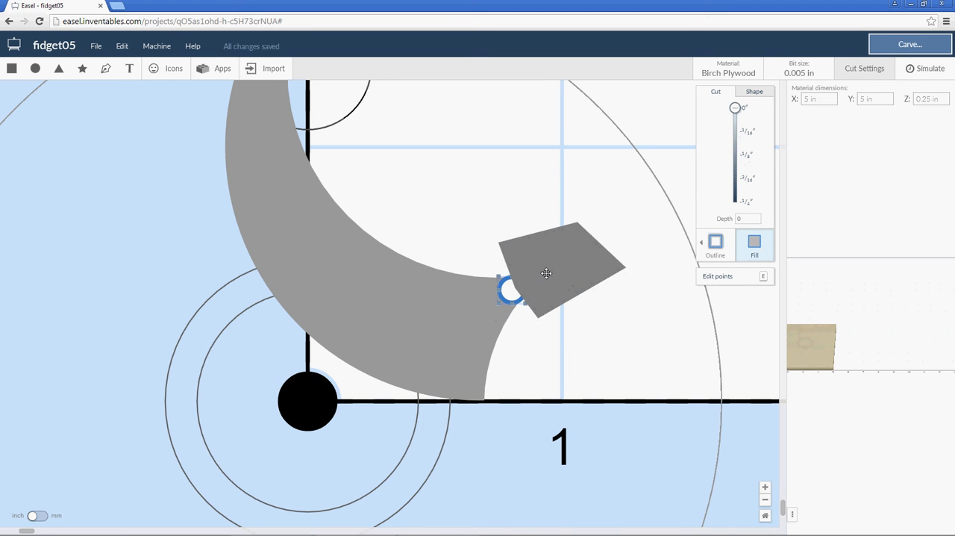
right_click(508, 287)
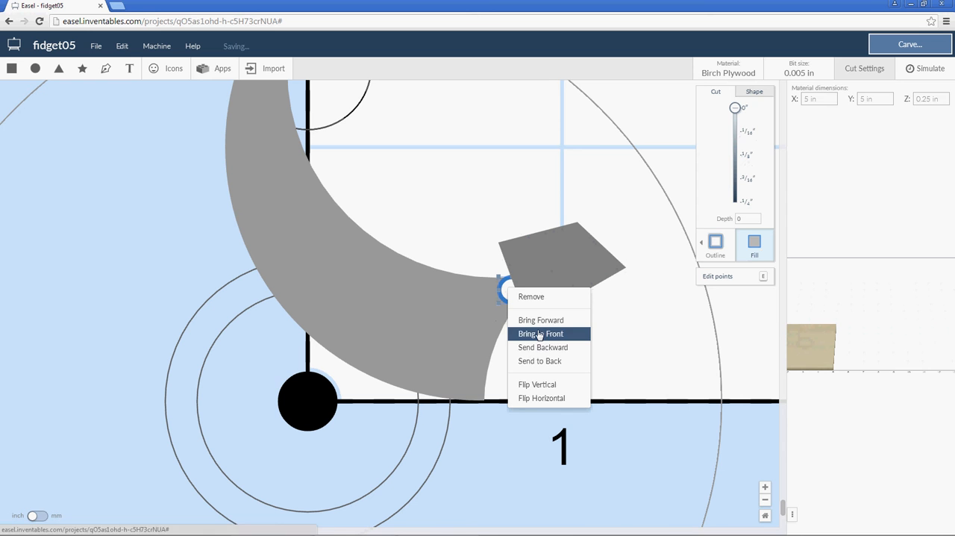
click(542, 335)
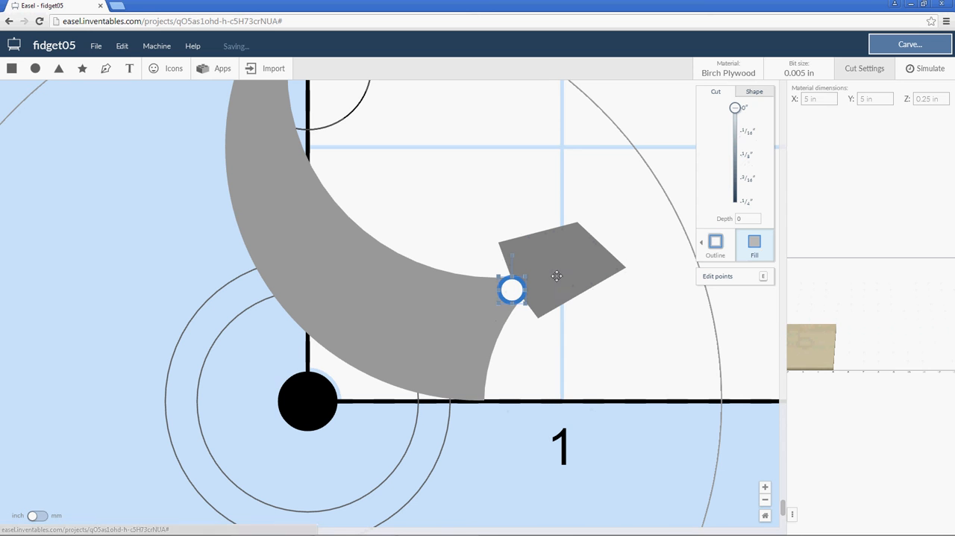
Combine the five-sided shape with the small circle in front of it, cutting a round notch into the five-sided shape.
click(605, 265)
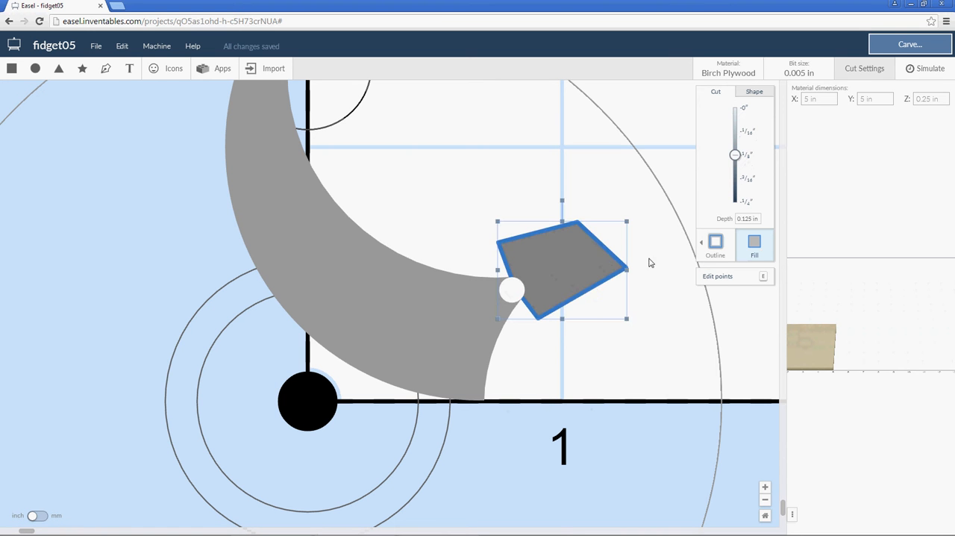
click(512, 290)
click(583, 271)
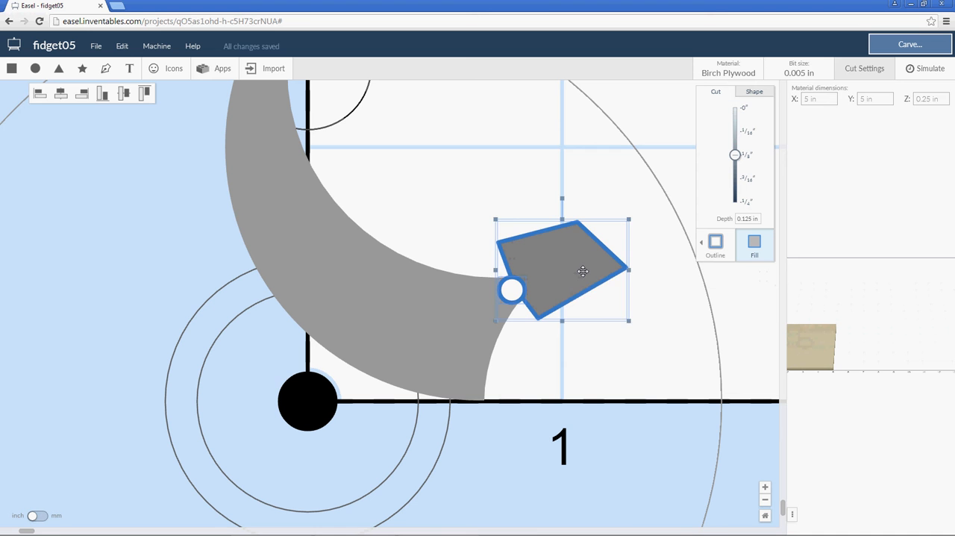
right_click(578, 272)
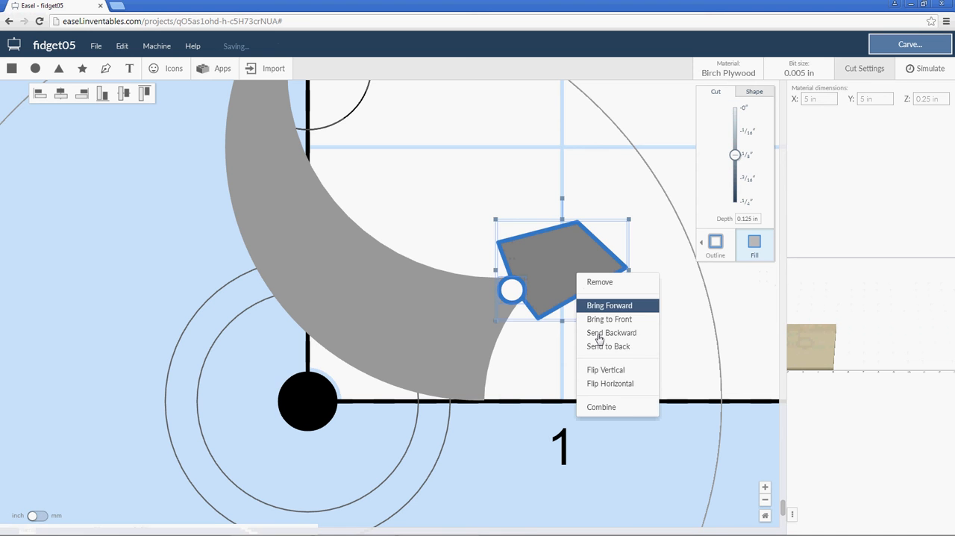
click(603, 406)
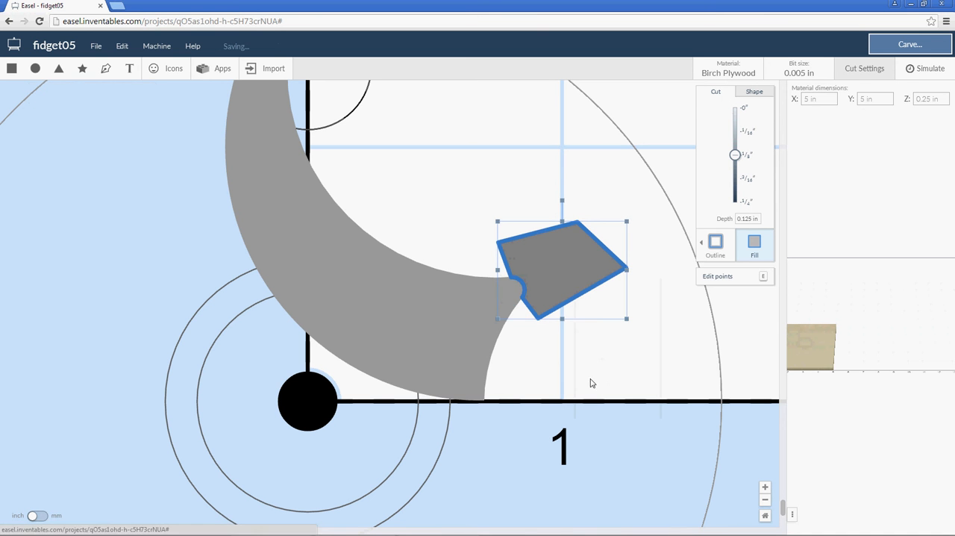
Set the notched shape's depth to 0 as a fill and combine it with the crescent to round the crescent's right tip.
click(744, 108)
click(715, 239)
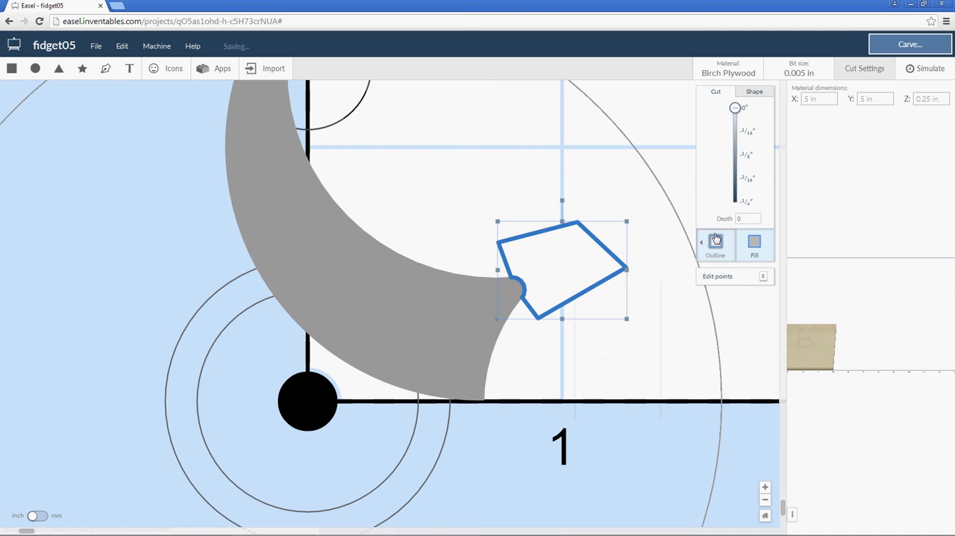
click(756, 244)
click(457, 291)
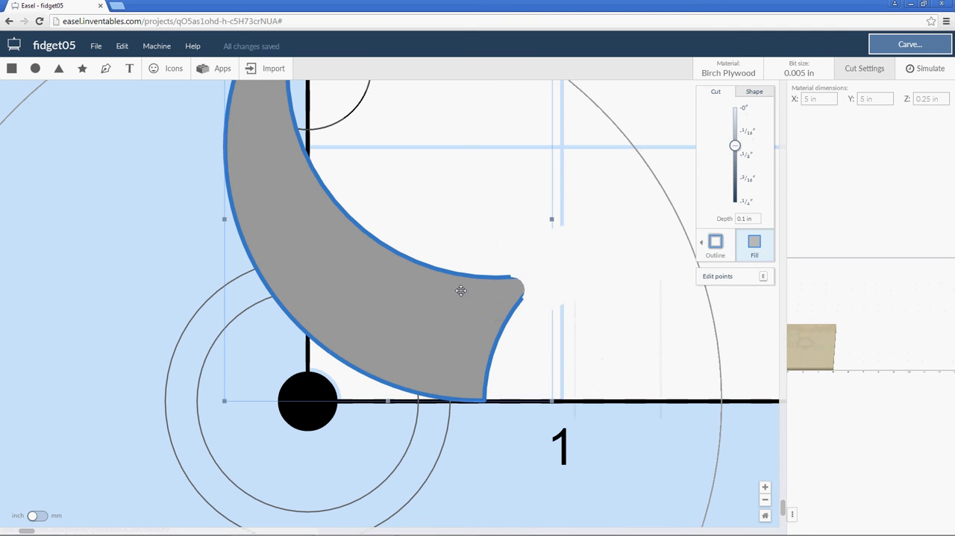
shift+click(555, 267)
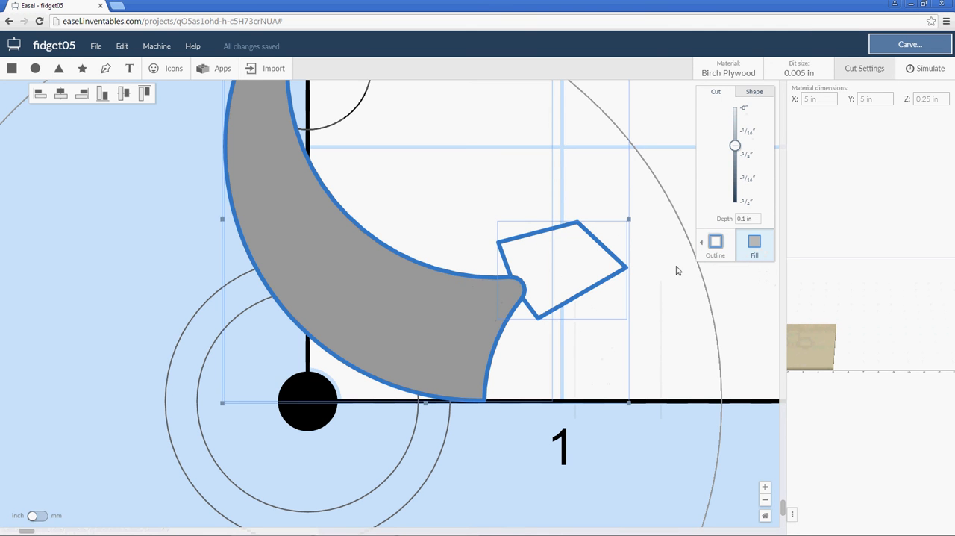
right_click(580, 266)
click(609, 396)
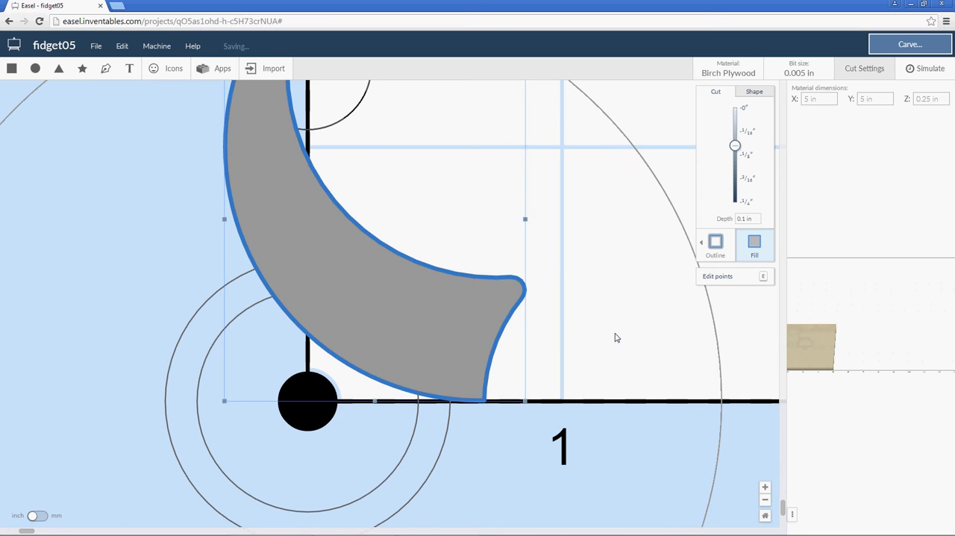
click(616, 335)
click(499, 306)
Change the outlined circle at the crescent's upper end to a filled cut.
scroll(553, 295, down, 5)
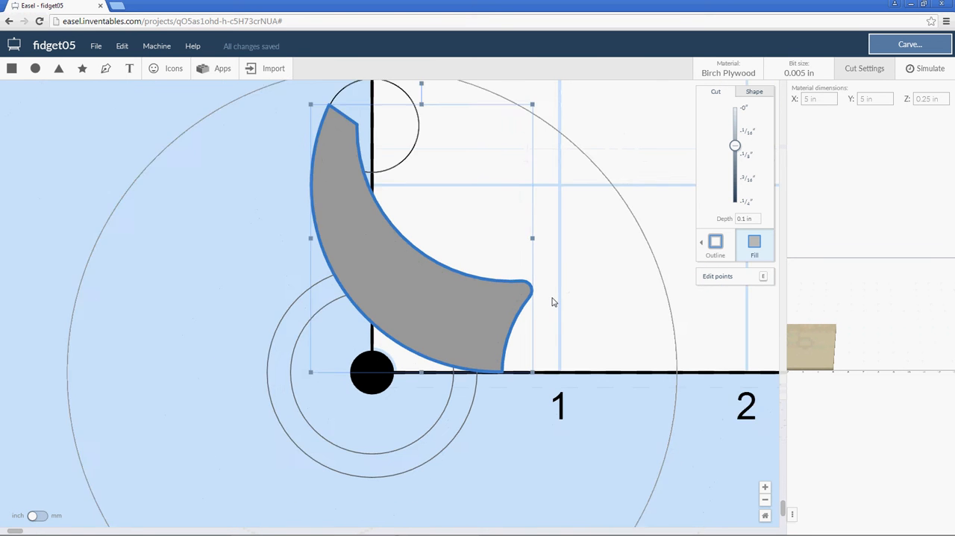
scroll(545, 298, down, 5)
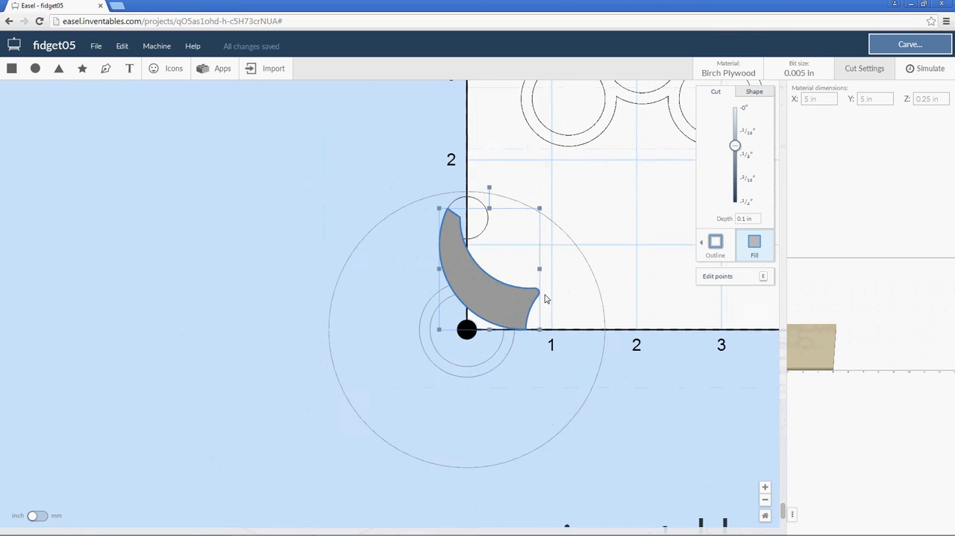
scroll(544, 302, down, 2)
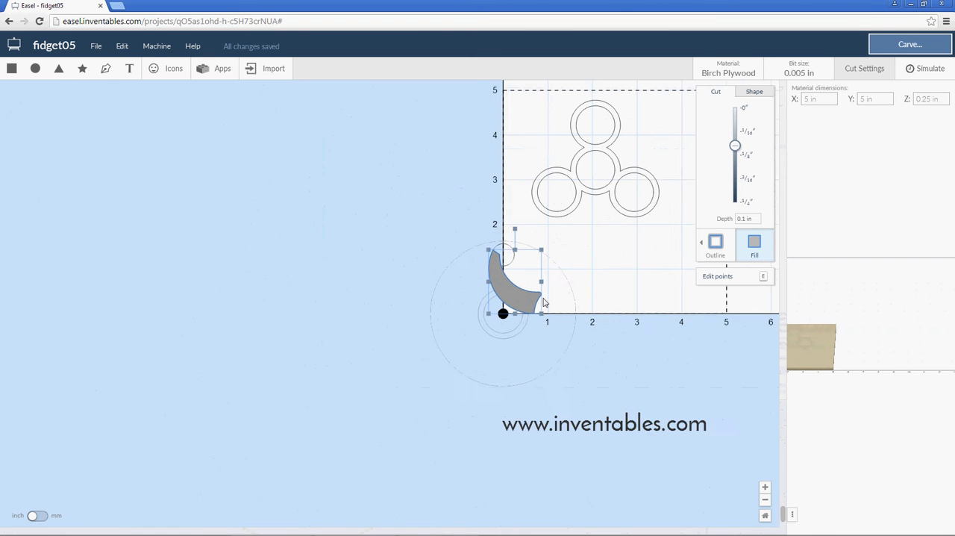
scroll(543, 301, up, 3)
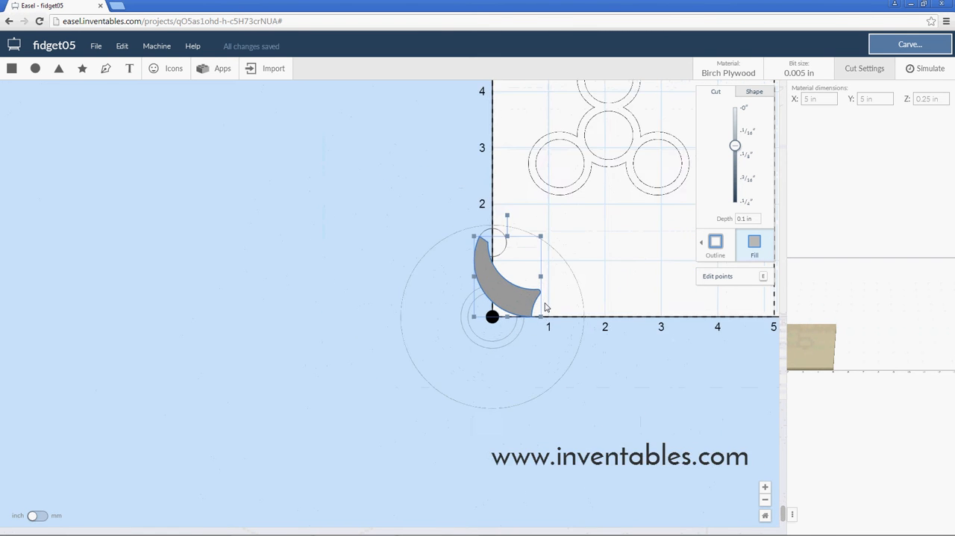
scroll(545, 309, up, 4)
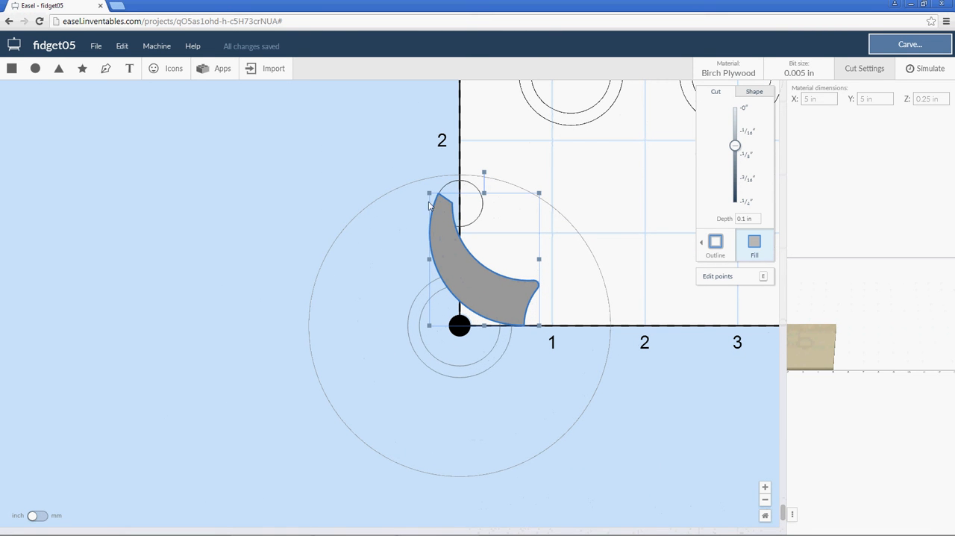
click(493, 139)
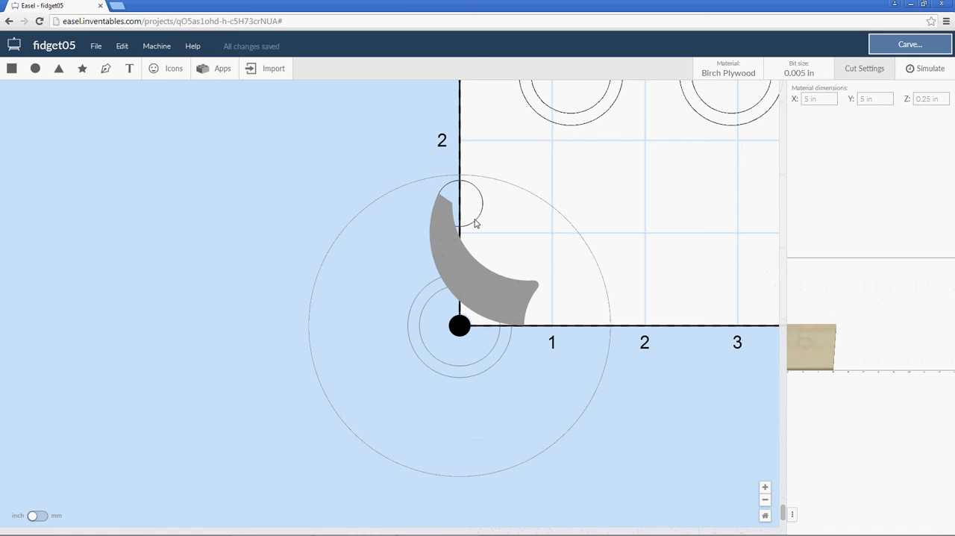
click(467, 249)
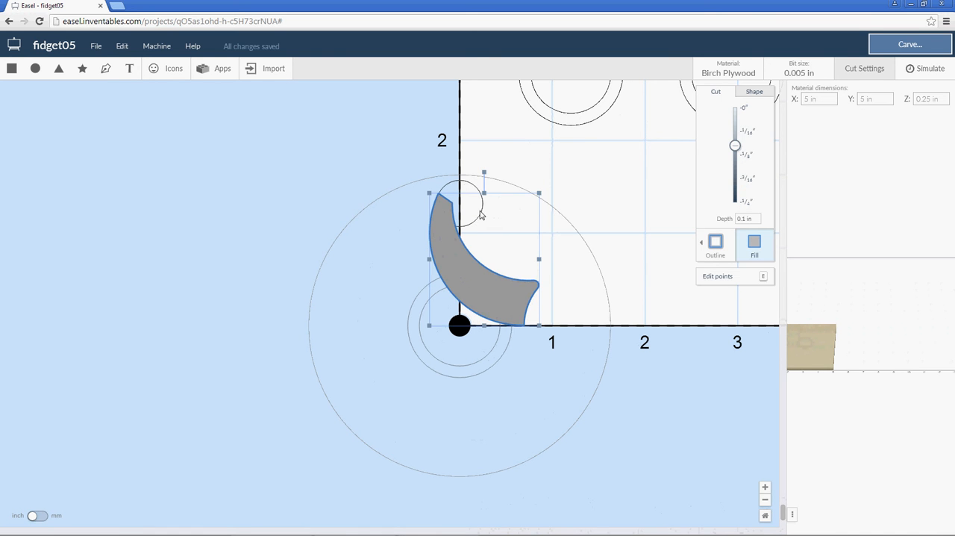
click(480, 214)
click(755, 244)
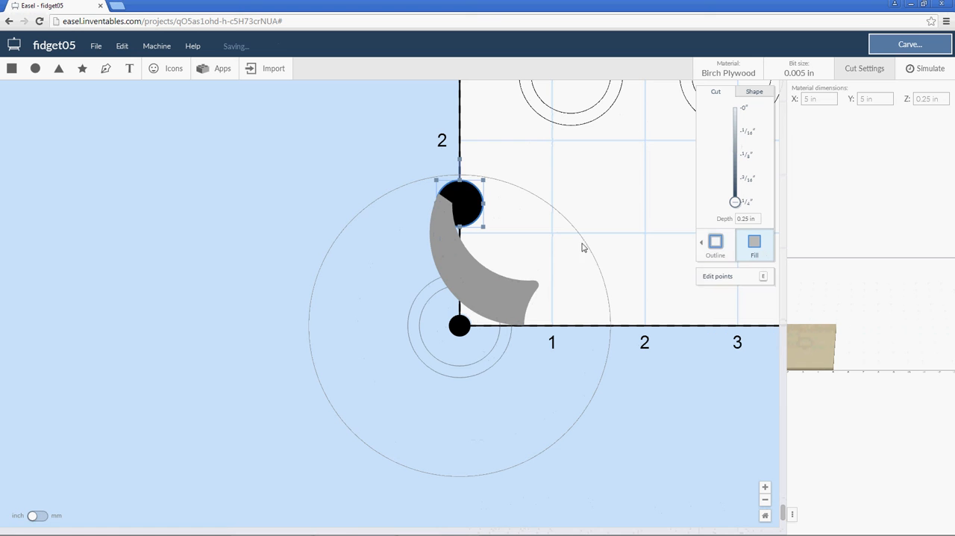
Combine the filled circle with the crescent into a single arm shape.
shift+click(453, 259)
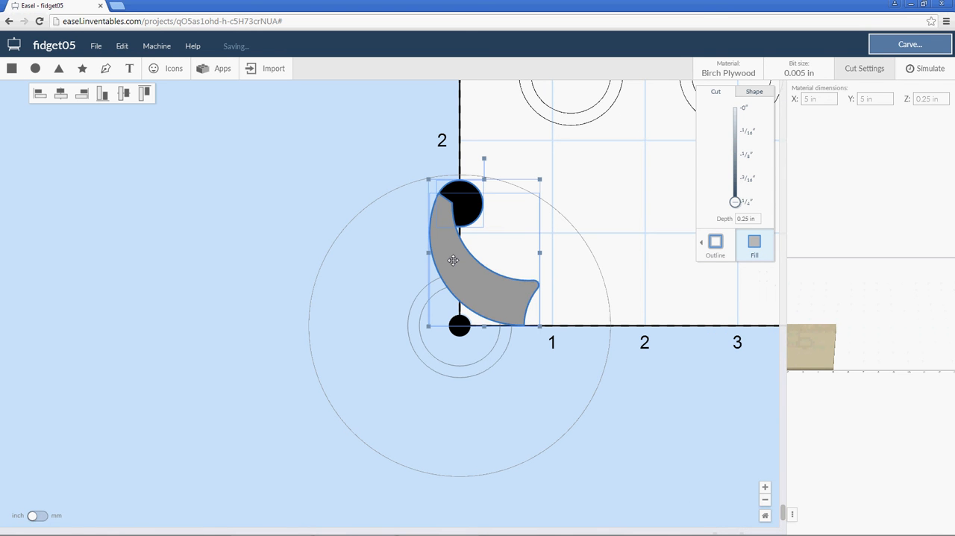
right_click(454, 259)
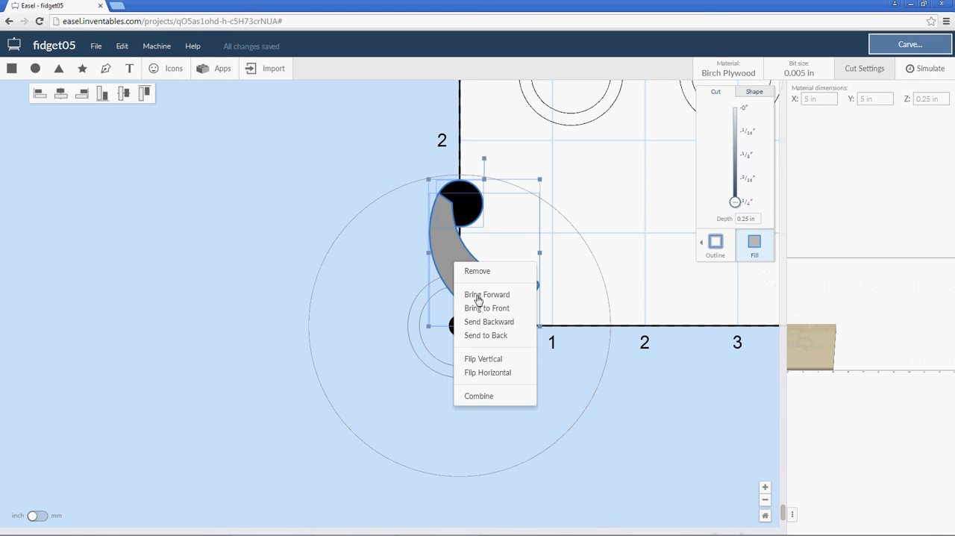
click(480, 395)
click(367, 146)
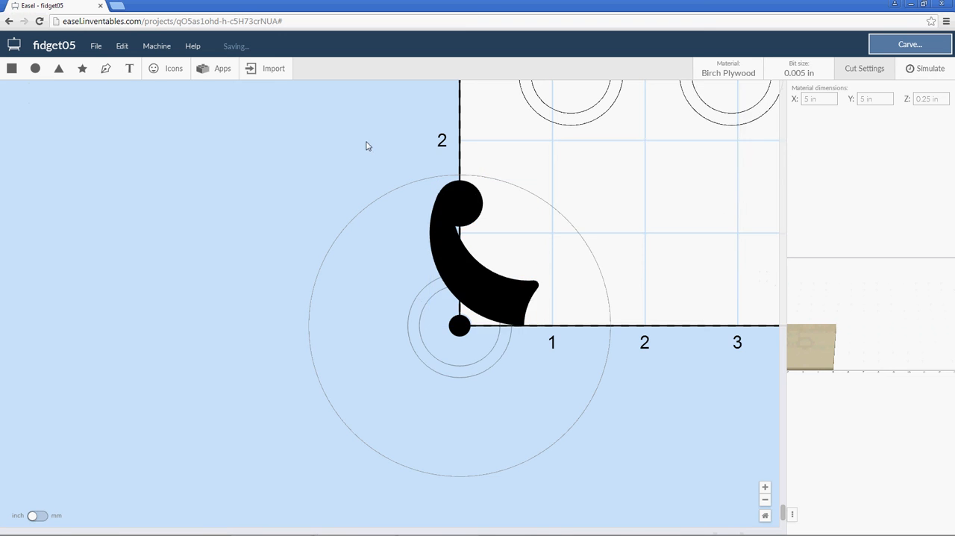
Smooth the kink where the circle meets the arm's outer edge by adjusting the edge points there.
scroll(447, 188, up, 4)
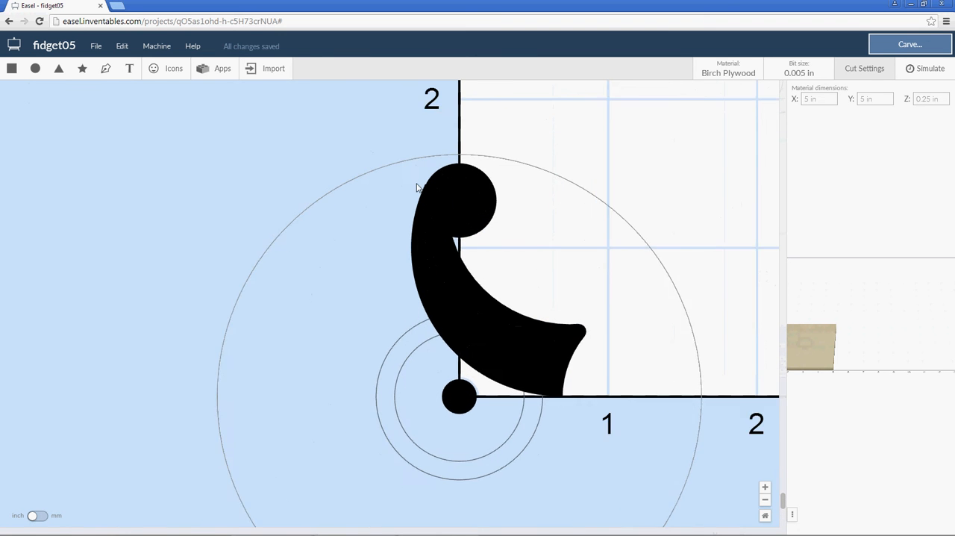
scroll(432, 183, up, 3)
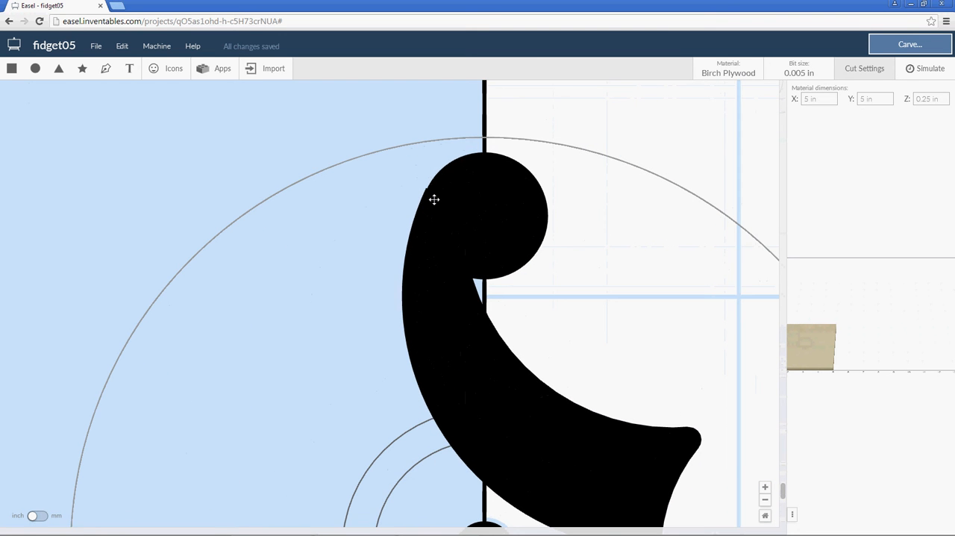
double_click(430, 204)
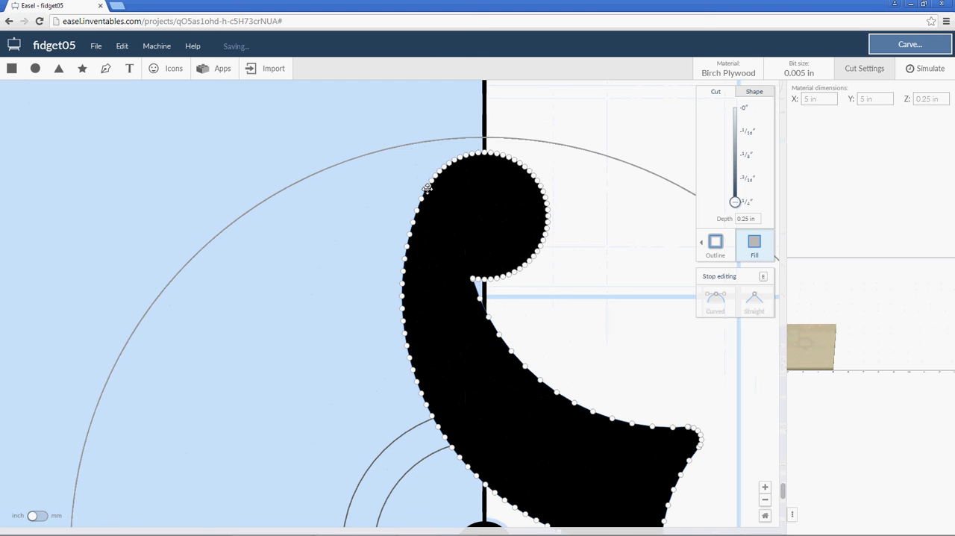
click(427, 188)
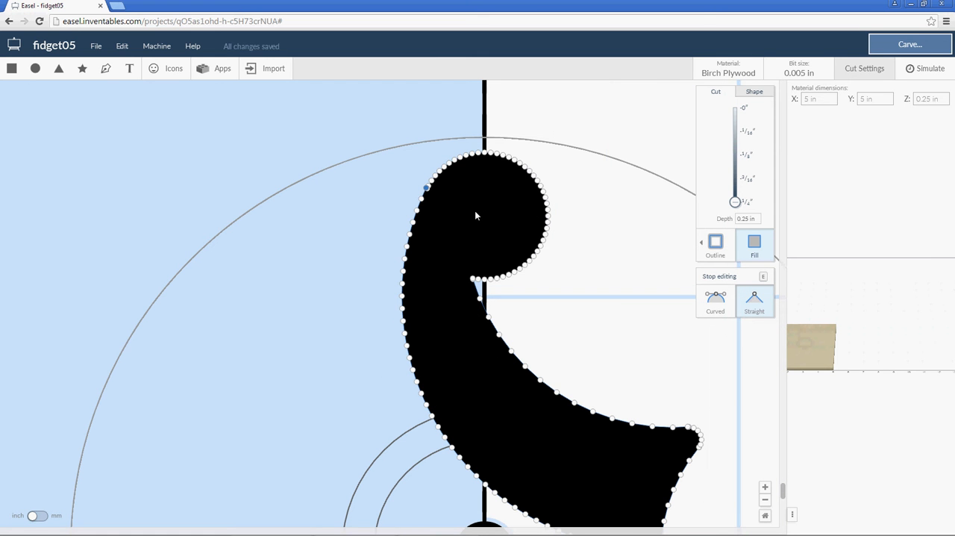
click(421, 198)
drag(421, 198, 427, 188)
key(e)
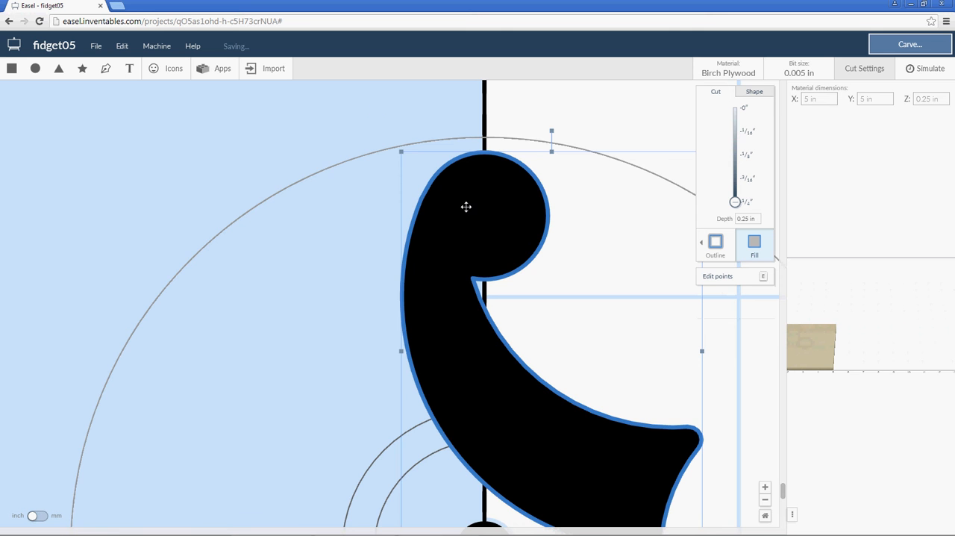
scroll(466, 206, down, 5)
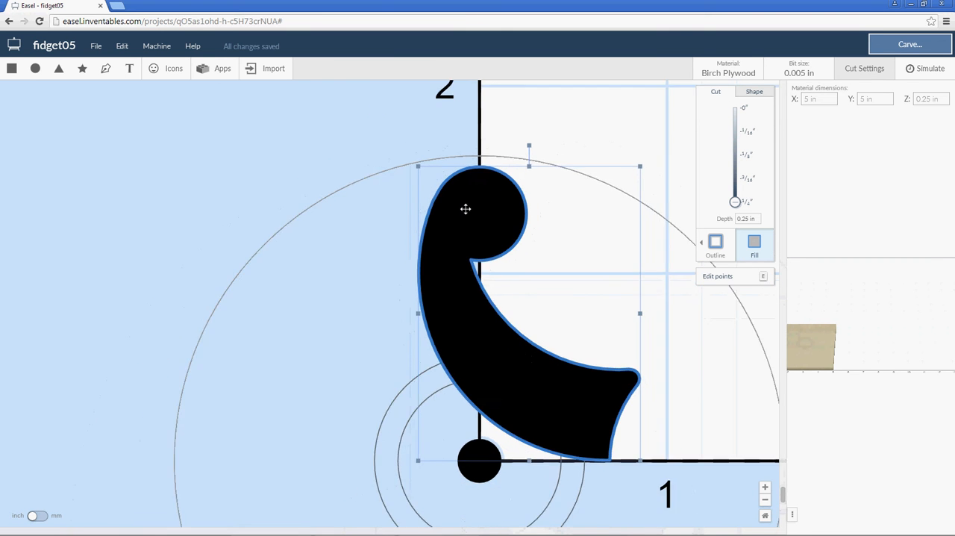
scroll(464, 211, down, 1)
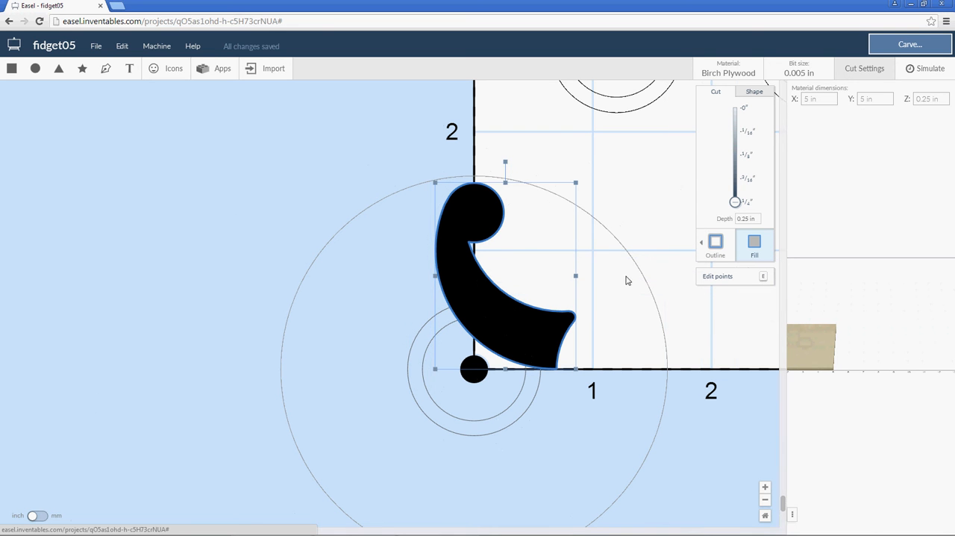
double_click(469, 214)
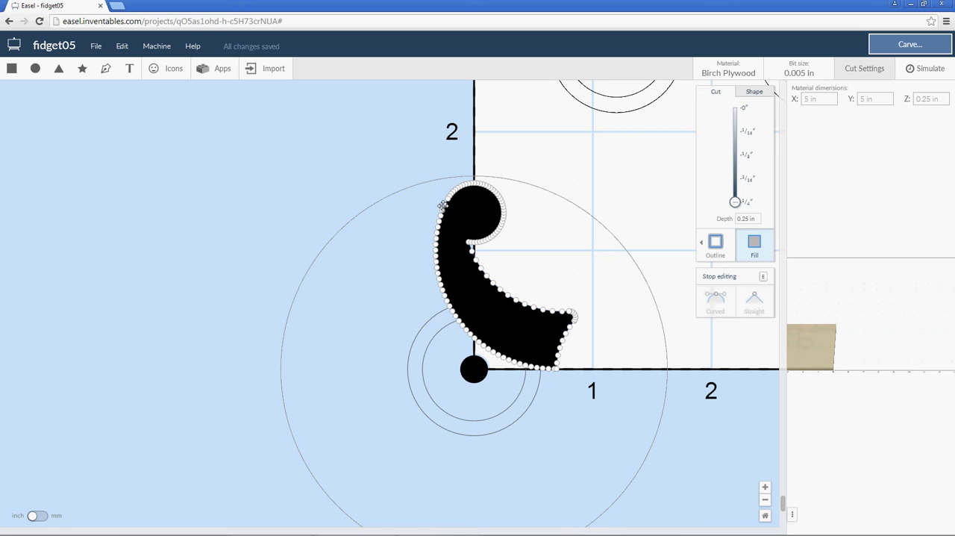
click(500, 149)
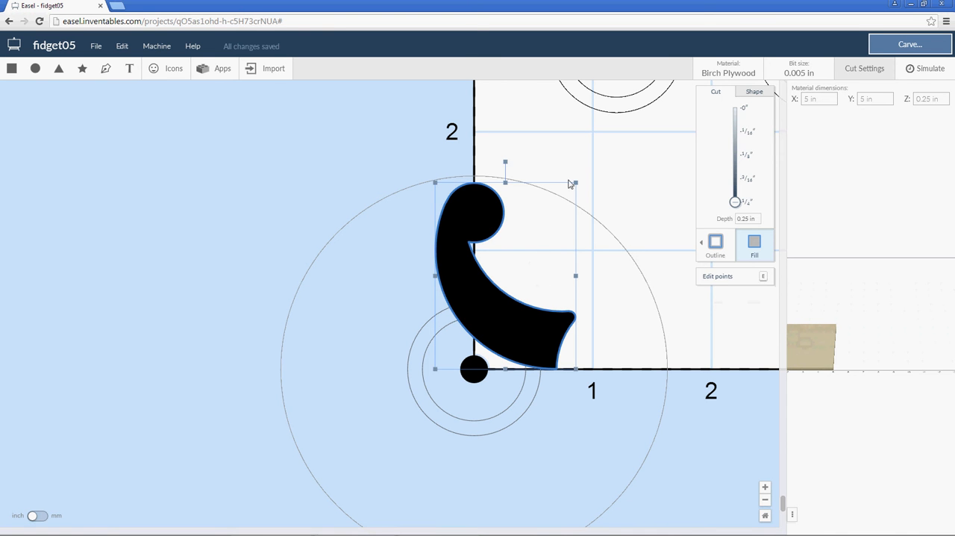
click(550, 149)
Delete the three-lobed spinner outline from the material area.
scroll(571, 239, down, 5)
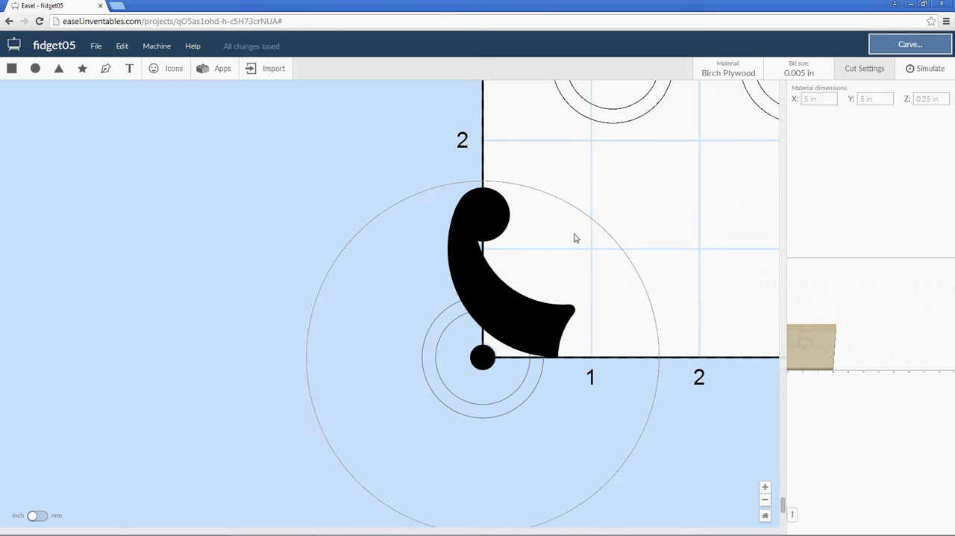
scroll(581, 238, down, 3)
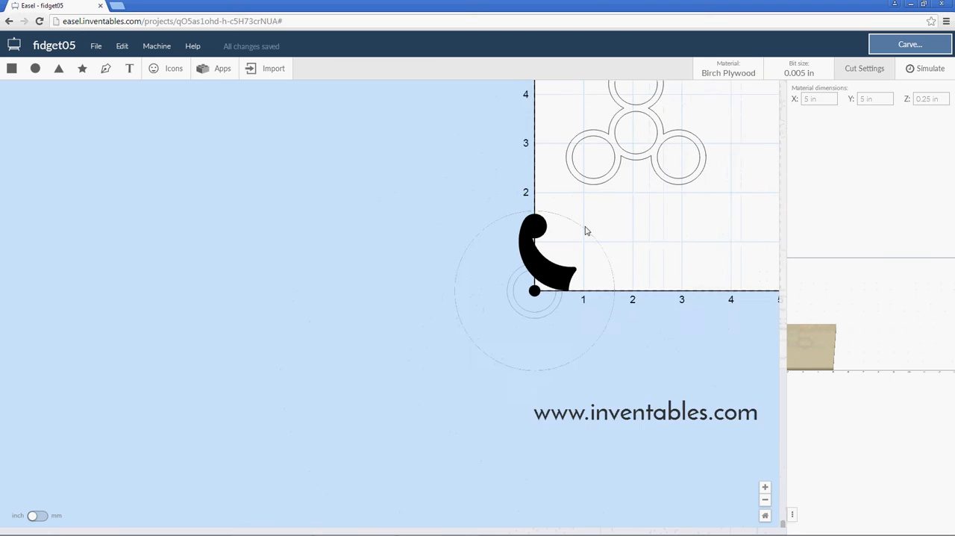
drag(695, 118, 599, 164)
key(Delete)
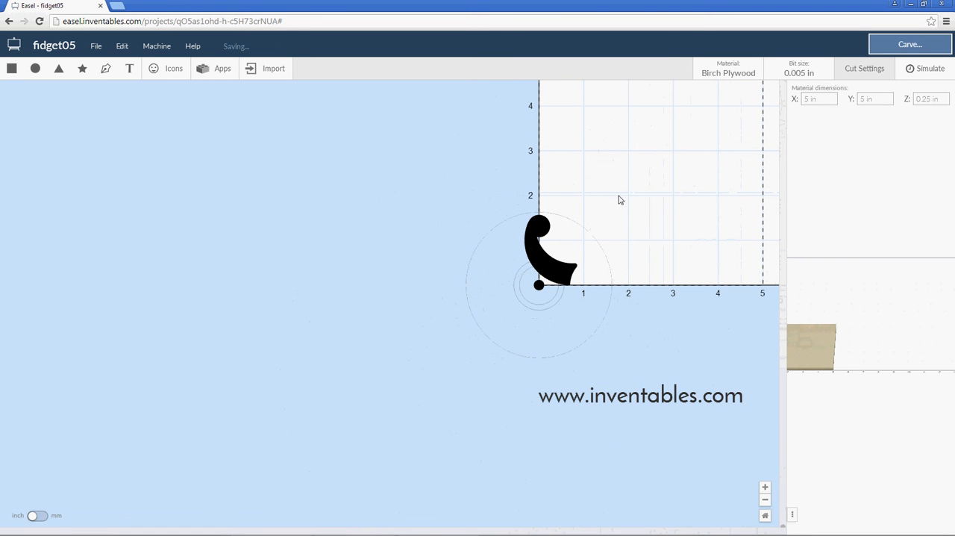
Add a square and move it off the material, to the left of the large outer circle.
scroll(582, 242, up, 4)
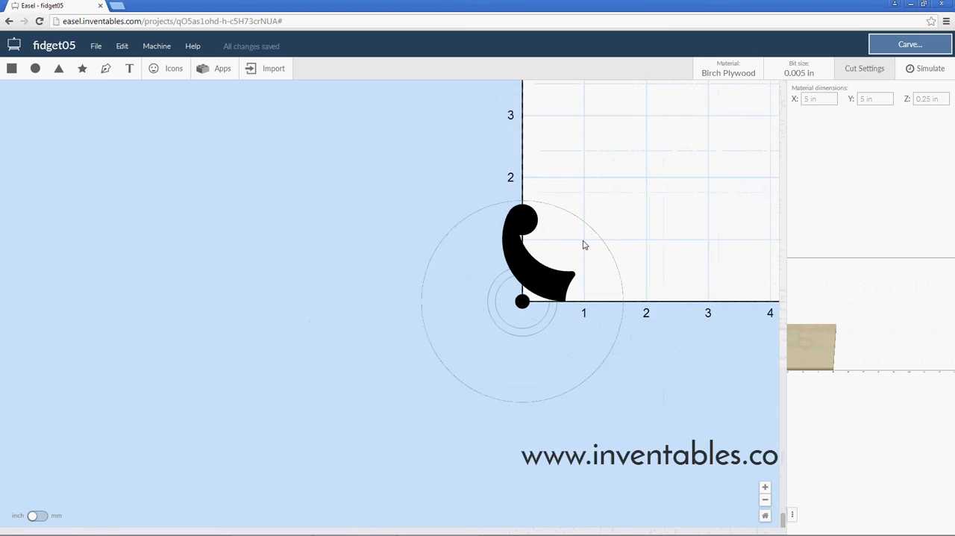
scroll(582, 240, up, 1)
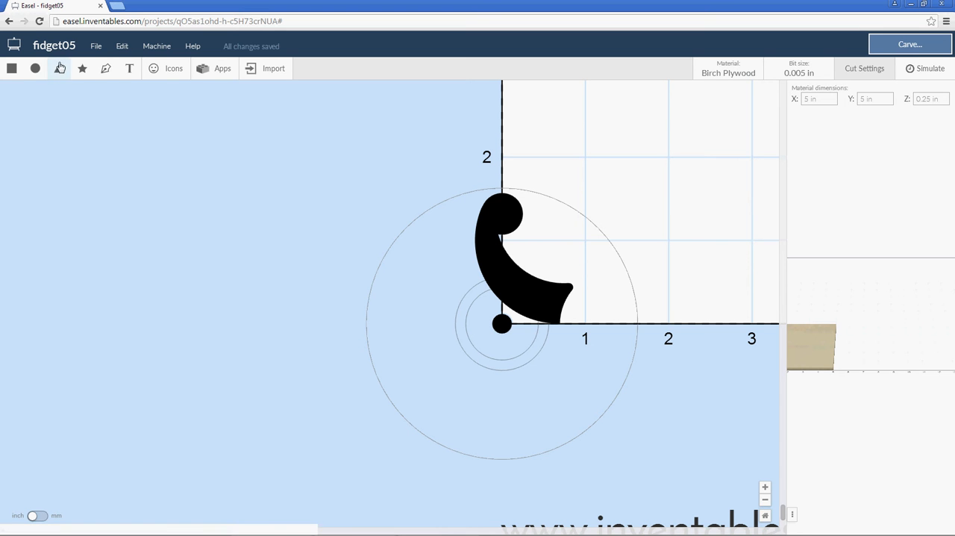
click(12, 69)
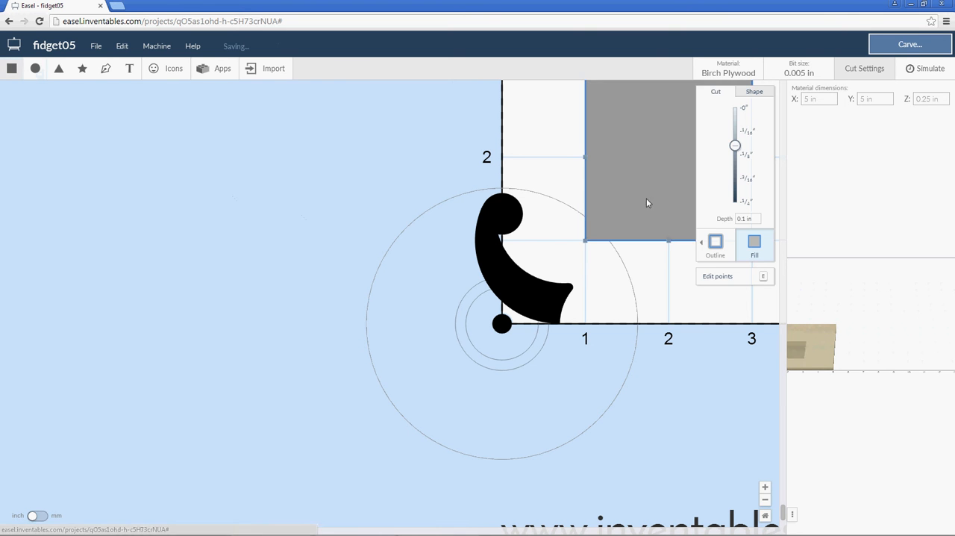
drag(668, 172, 154, 220)
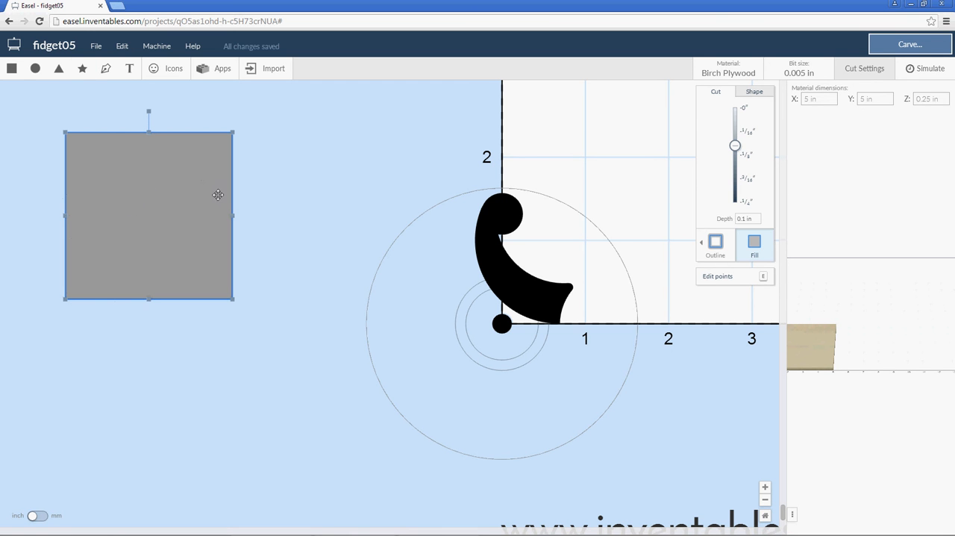
Replace the square with a filled circle placed off the material and stretch the circle vertically into a tall ellipse.
key(Delete)
click(36, 68)
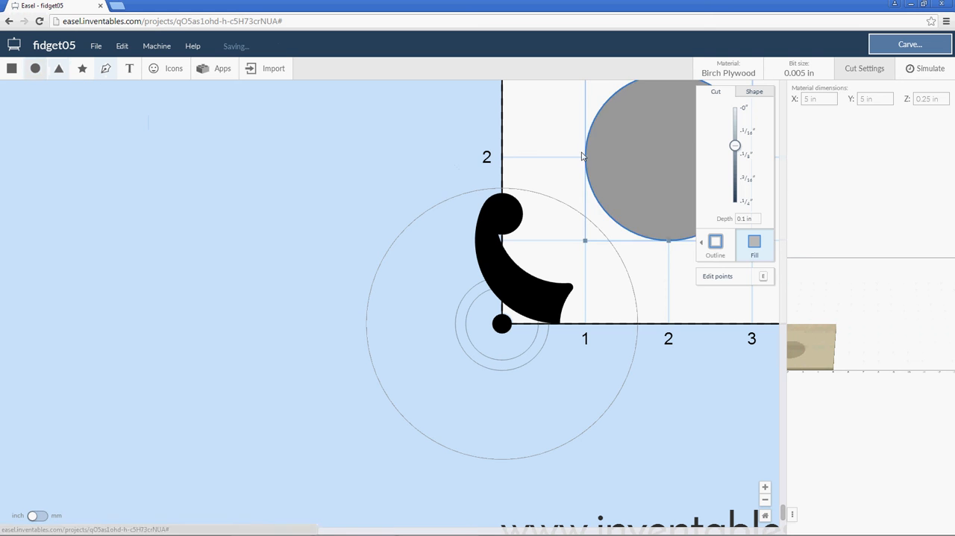
drag(635, 138, 173, 220)
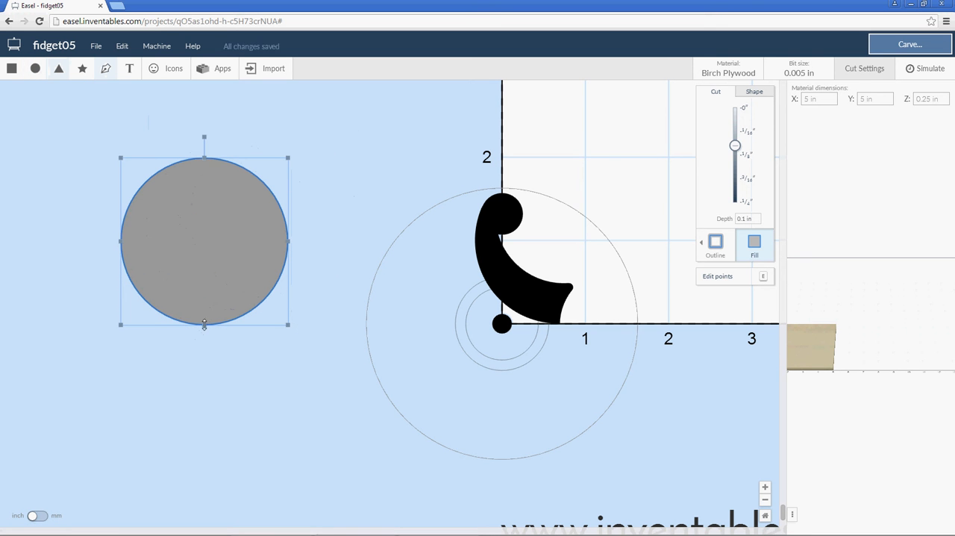
drag(203, 369, 196, 433)
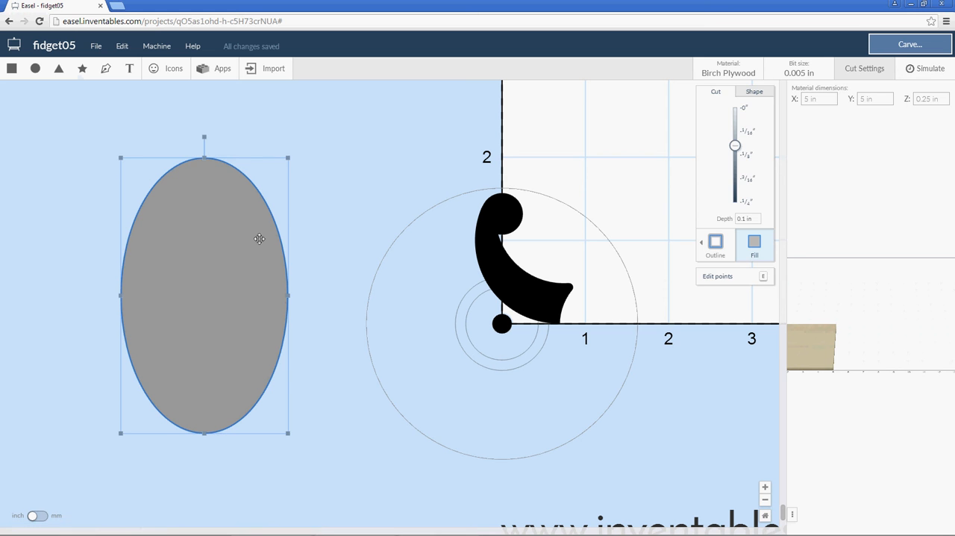
Add a second filled circle, scale it down and place it overlapping the ellipse's upper right edge.
click(326, 153)
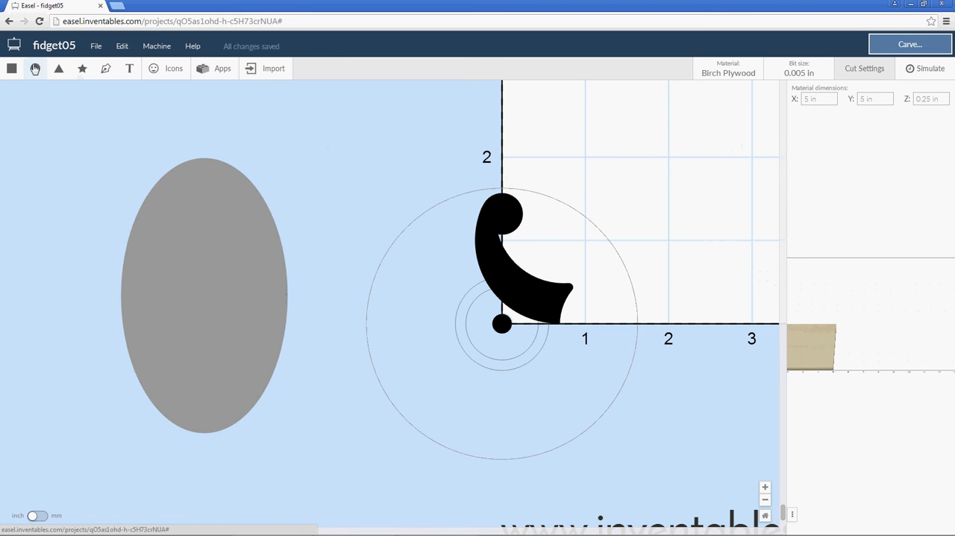
click(35, 68)
drag(652, 145, 266, 197)
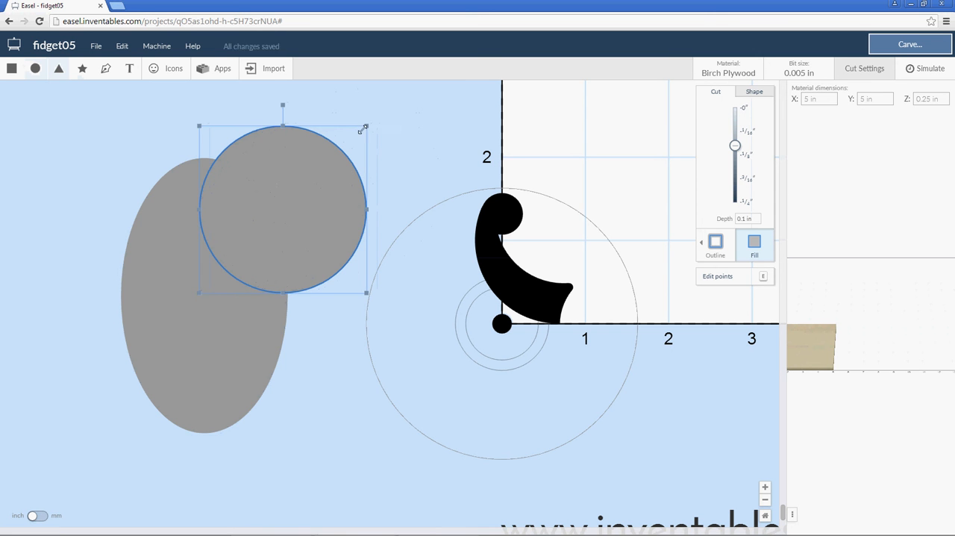
drag(365, 124, 322, 170)
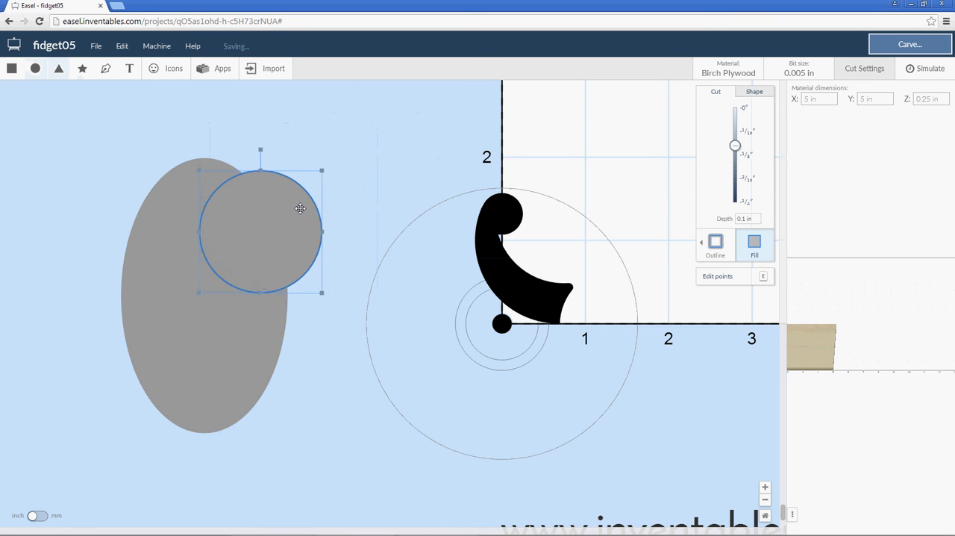
drag(301, 209, 303, 194)
Combine the ellipse and the overlapping circle into a single shape.
click(302, 128)
drag(314, 118, 196, 260)
right_click(213, 254)
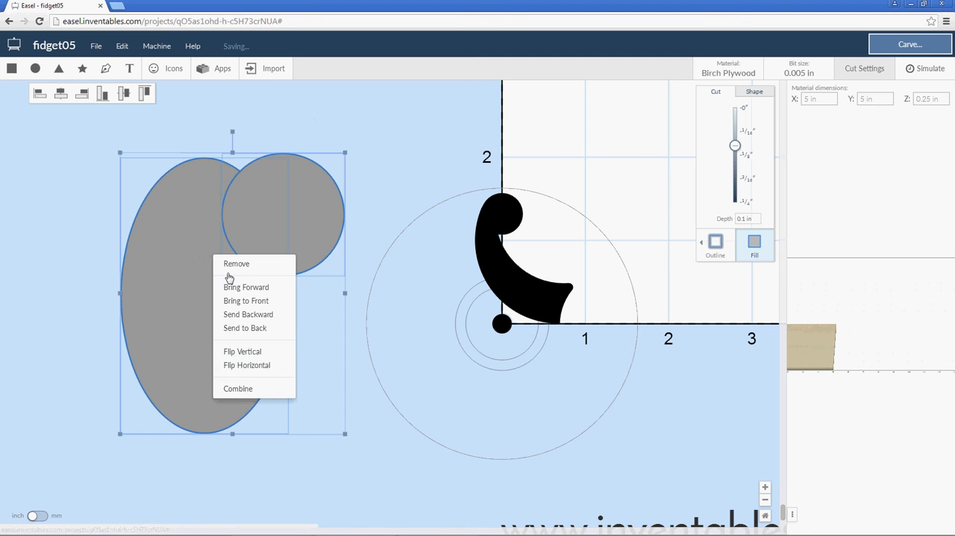
click(255, 386)
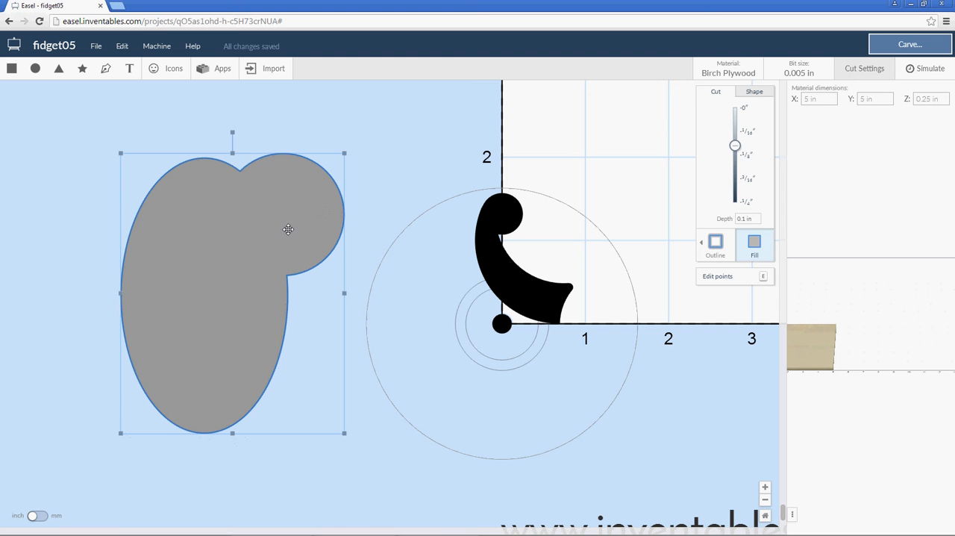
Undo the combining of the two shapes and the circle's repositioning and resizing.
key(ctrl+z)
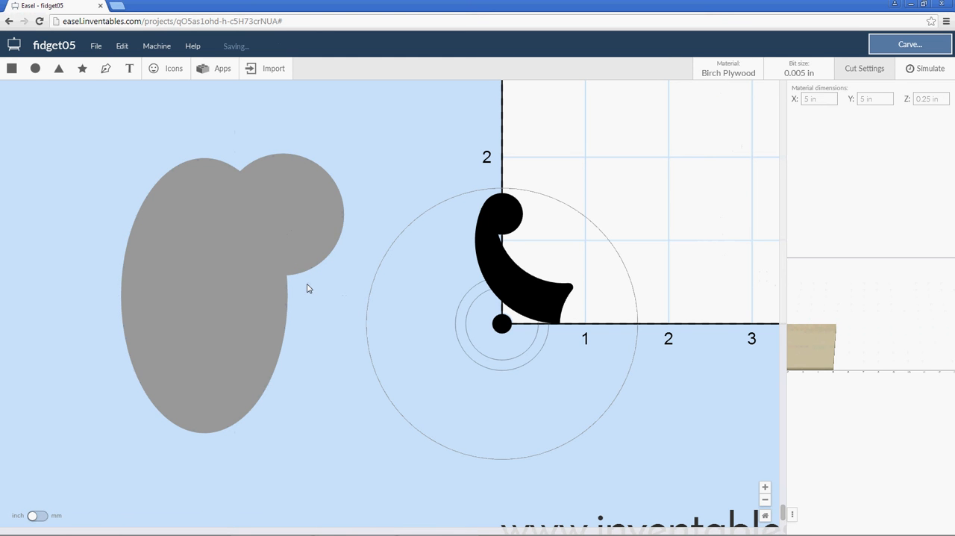
key(ctrl+z)
key(ctrl+y)
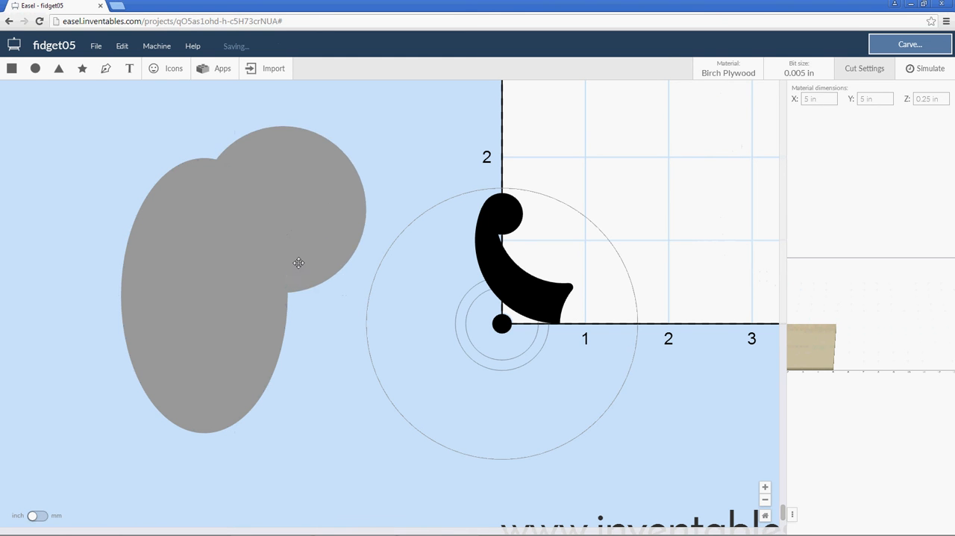
Delete the circle and the ellipse beside the material.
click(294, 227)
click(208, 332)
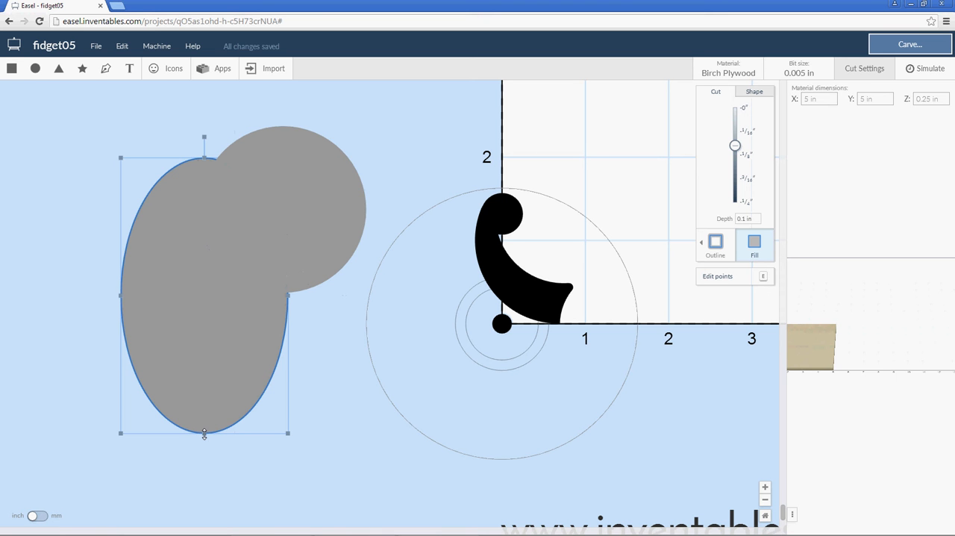
click(294, 233)
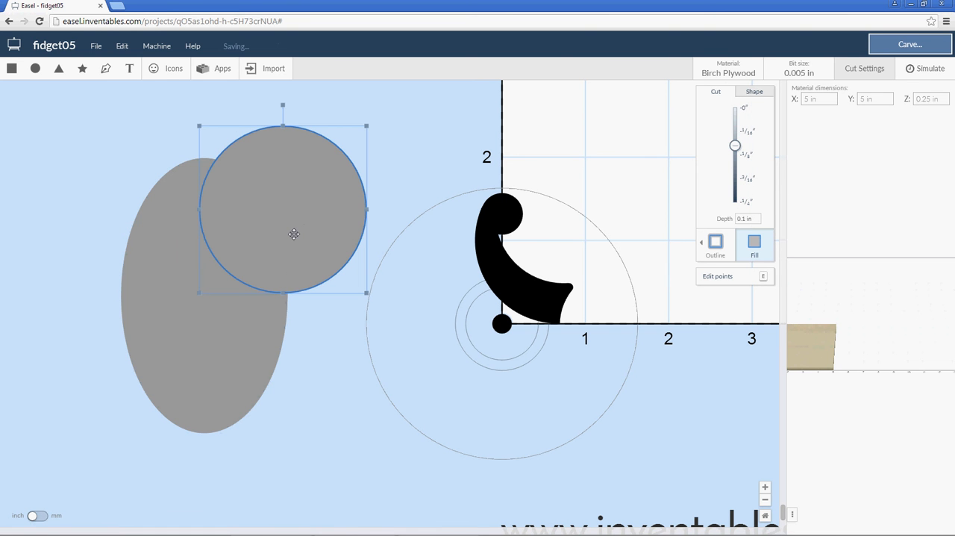
key(Delete)
click(241, 278)
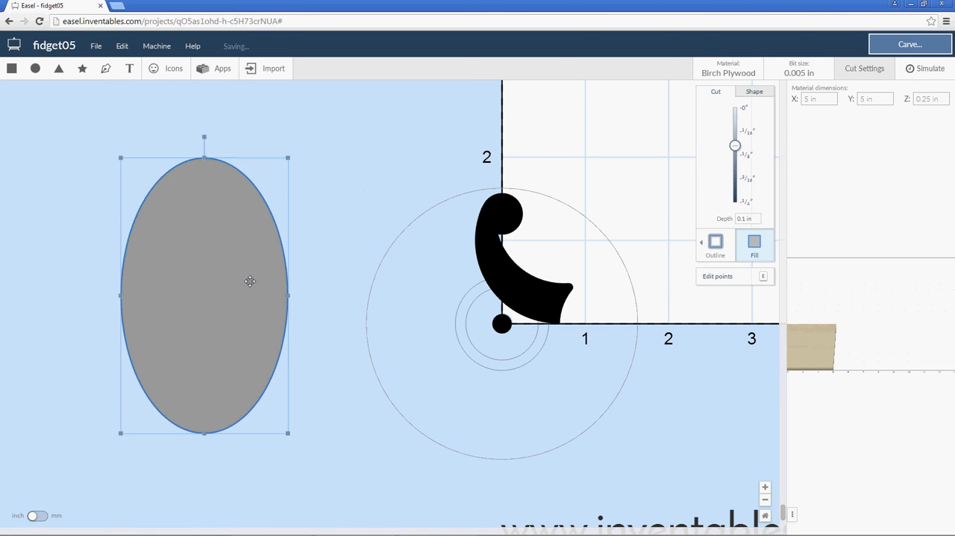
key(Delete)
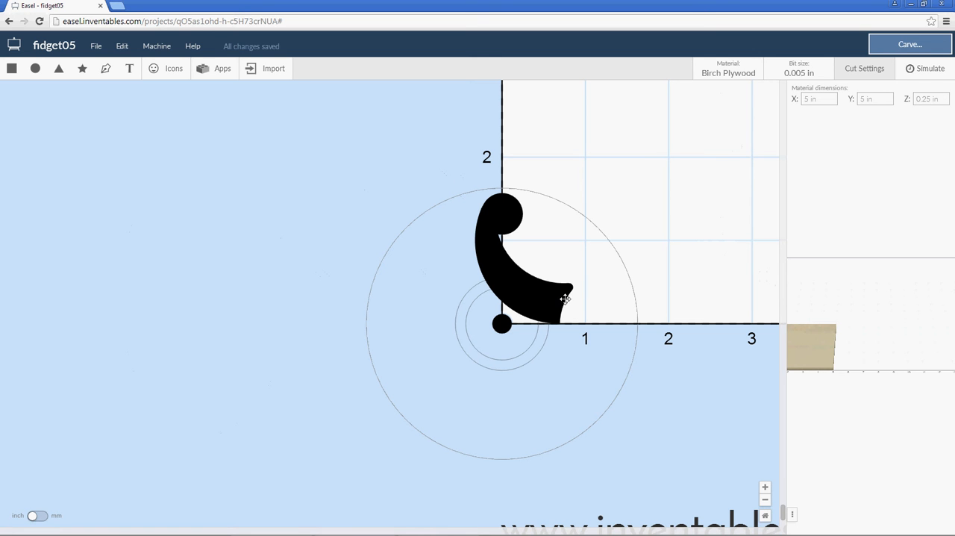
Examine the lower end of the black arm close up and check the arm's position and size values.
scroll(562, 321, up, 5)
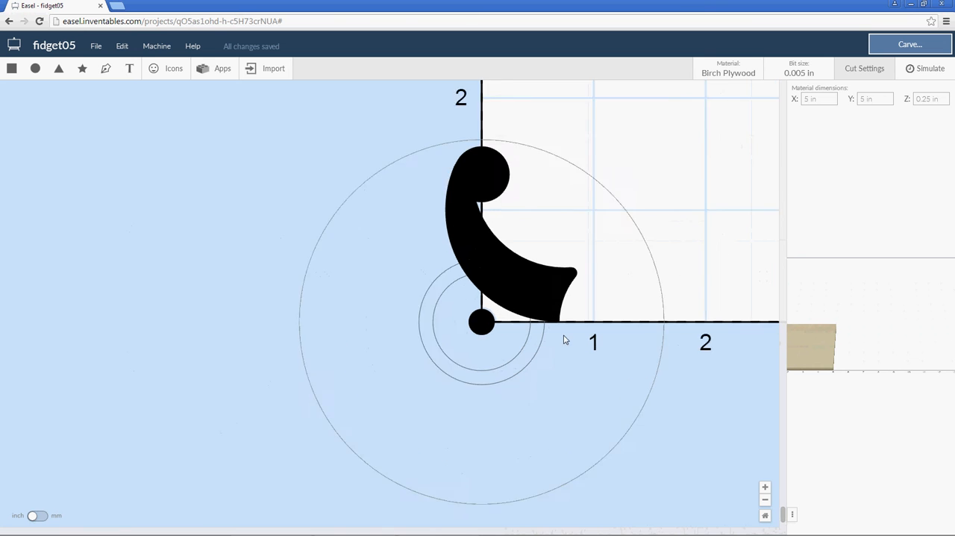
scroll(562, 343, up, 3)
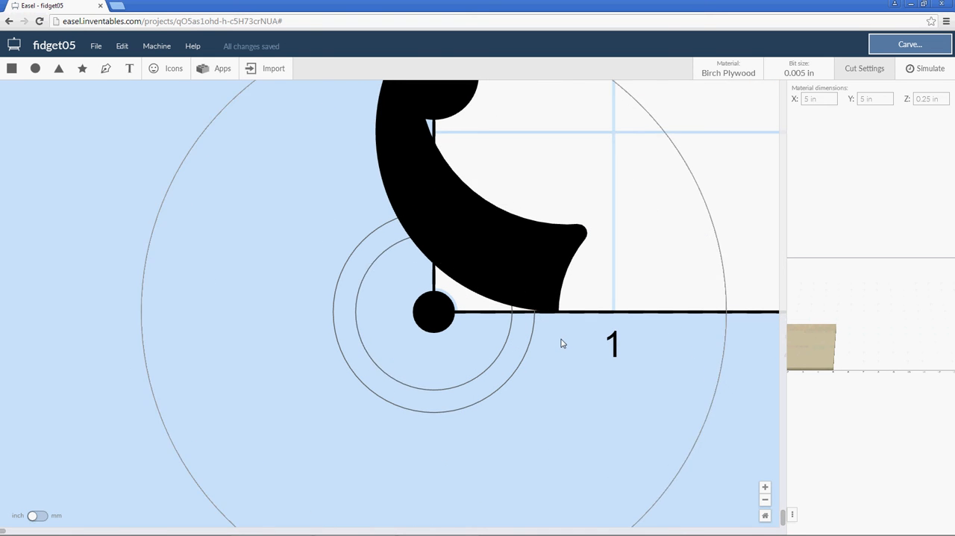
click(503, 236)
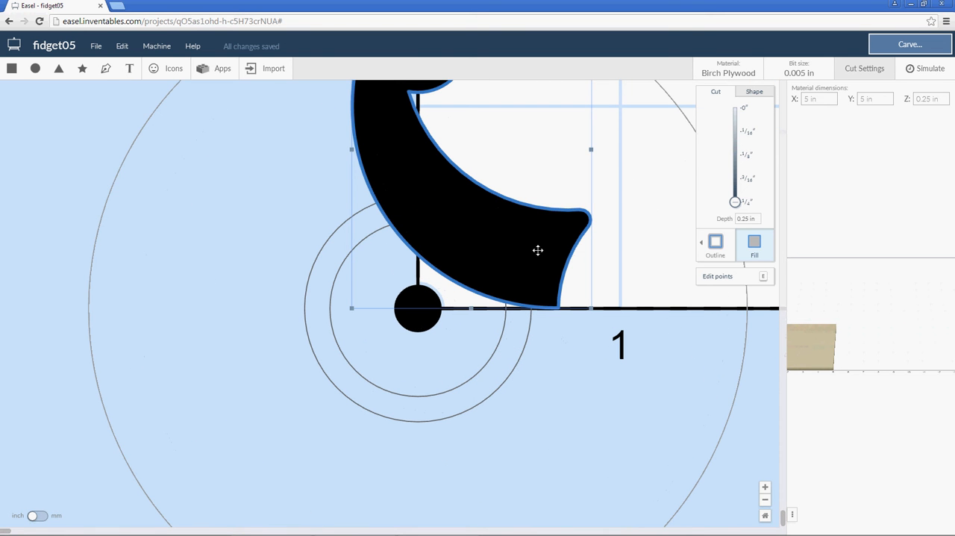
click(751, 94)
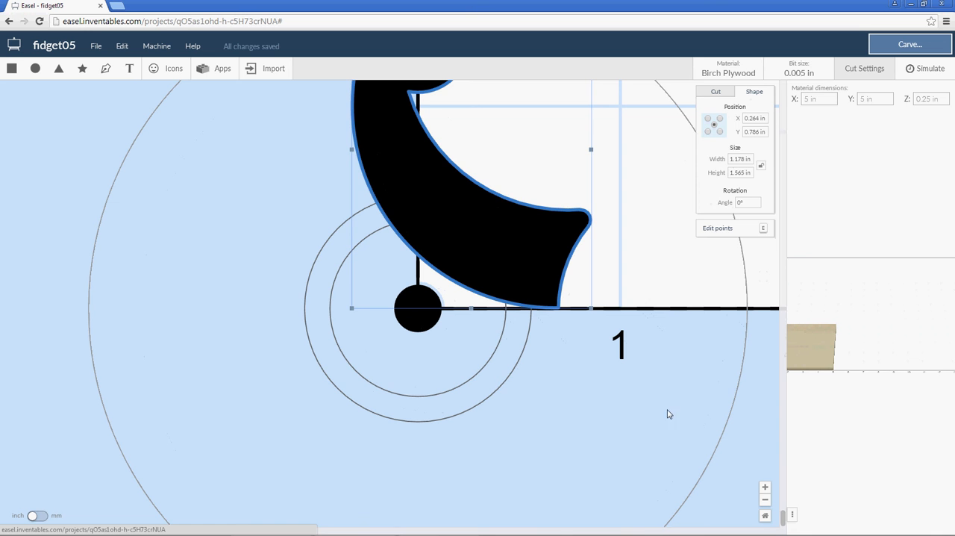
click(53, 293)
scroll(146, 299, down, 3)
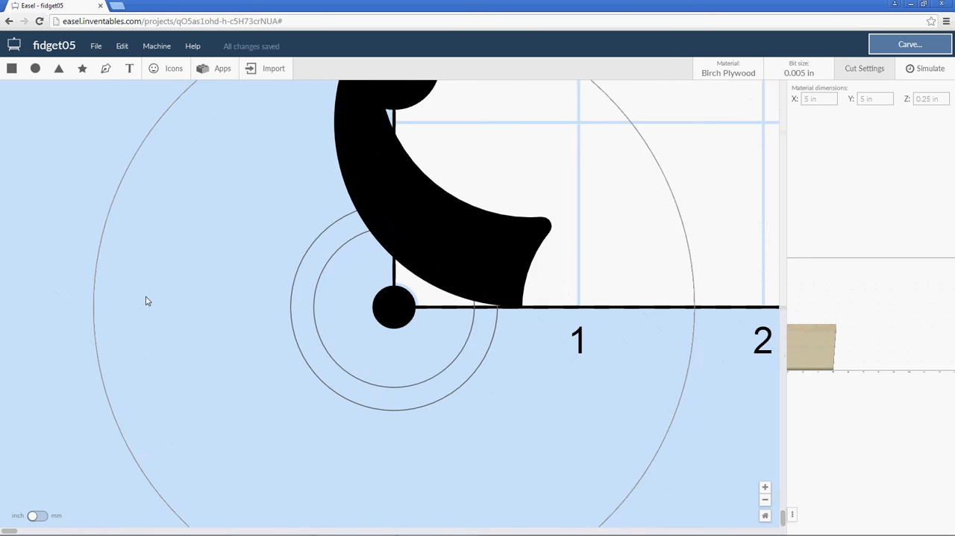
scroll(150, 299, down, 1)
scroll(222, 216, down, 3)
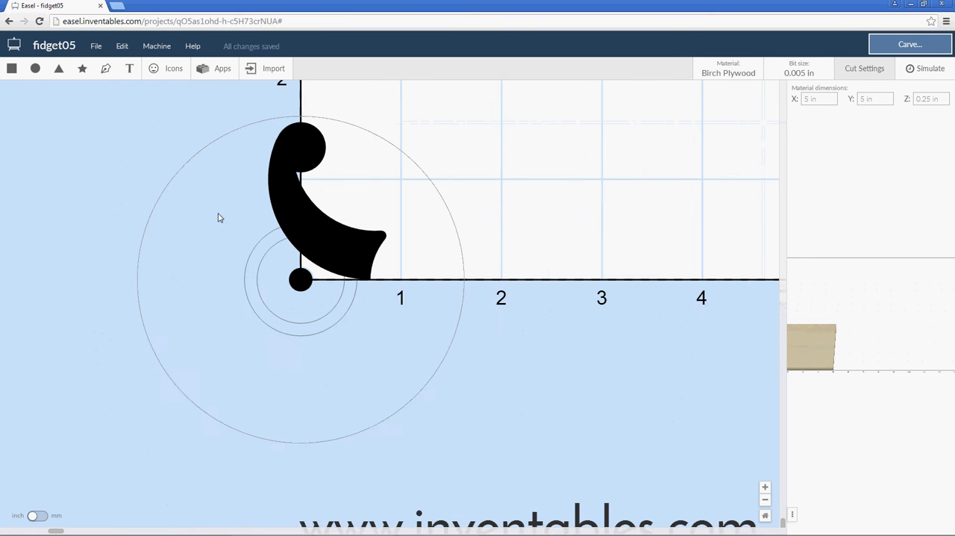
scroll(247, 213, up, 3)
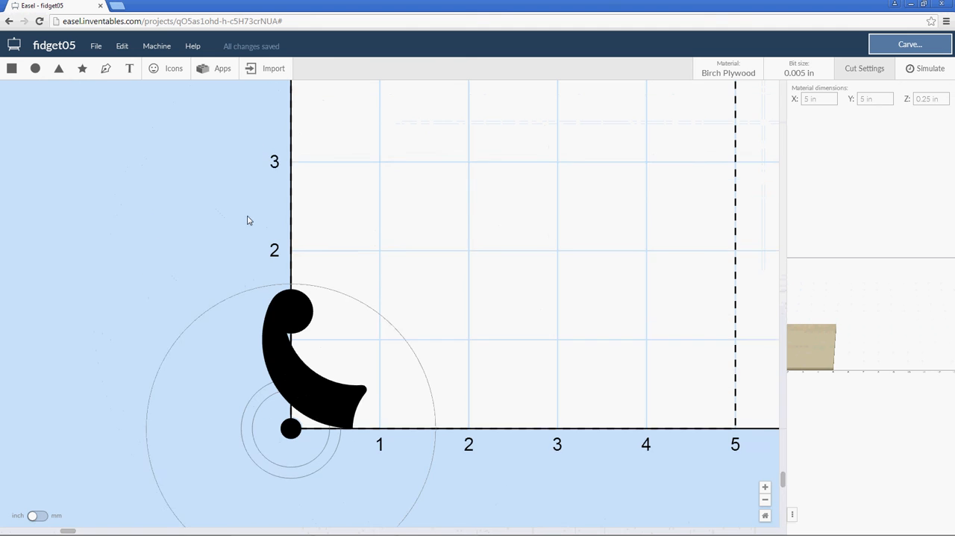
scroll(247, 220, down, 2)
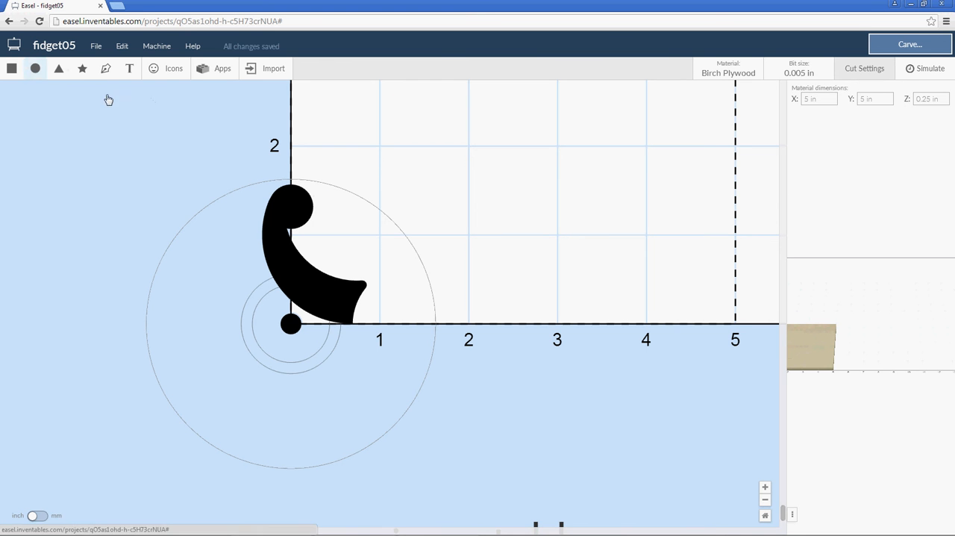
Add a new circle about 4.05 in across and change its cut type to an outline.
click(36, 68)
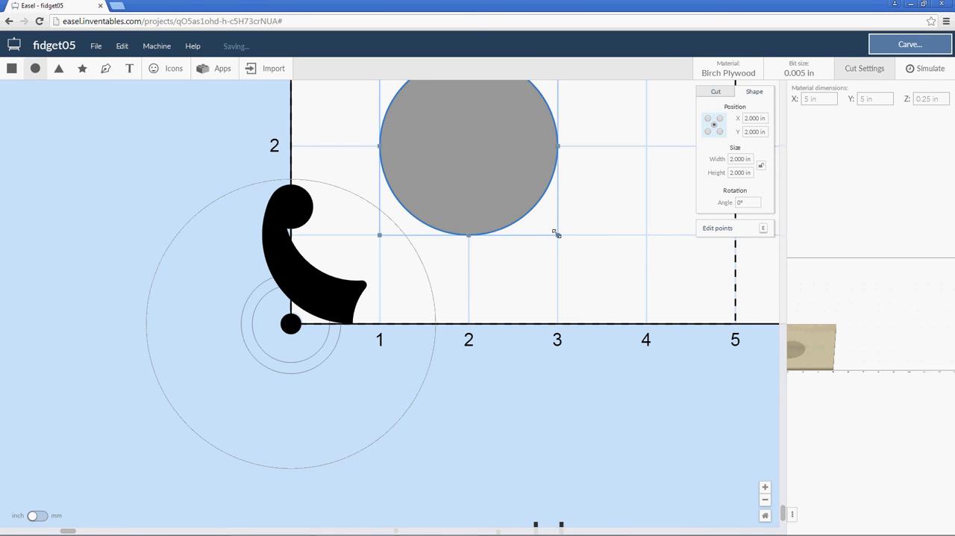
drag(556, 234, 403, 242)
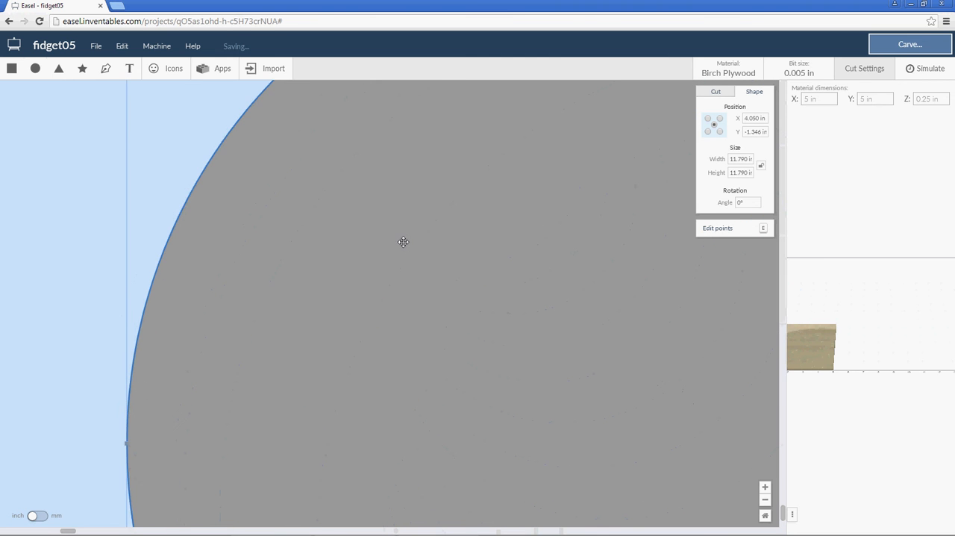
scroll(466, 274, down, 4)
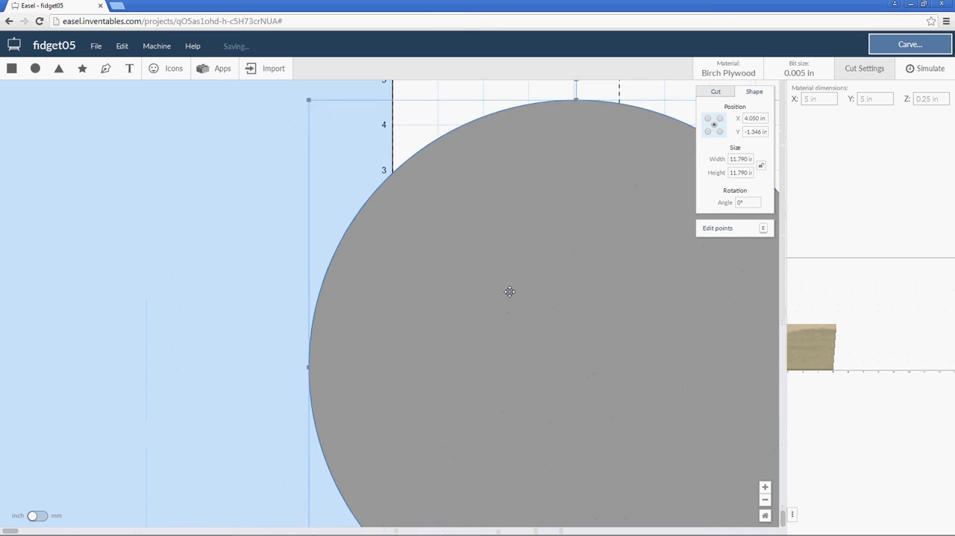
scroll(509, 291, down, 3)
scroll(663, 411, down, 1)
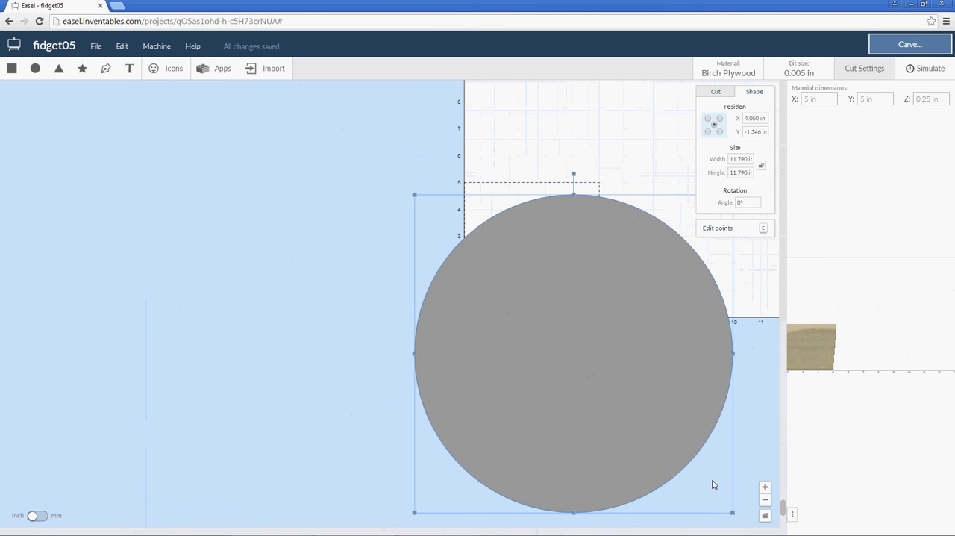
drag(732, 512, 550, 258)
click(714, 92)
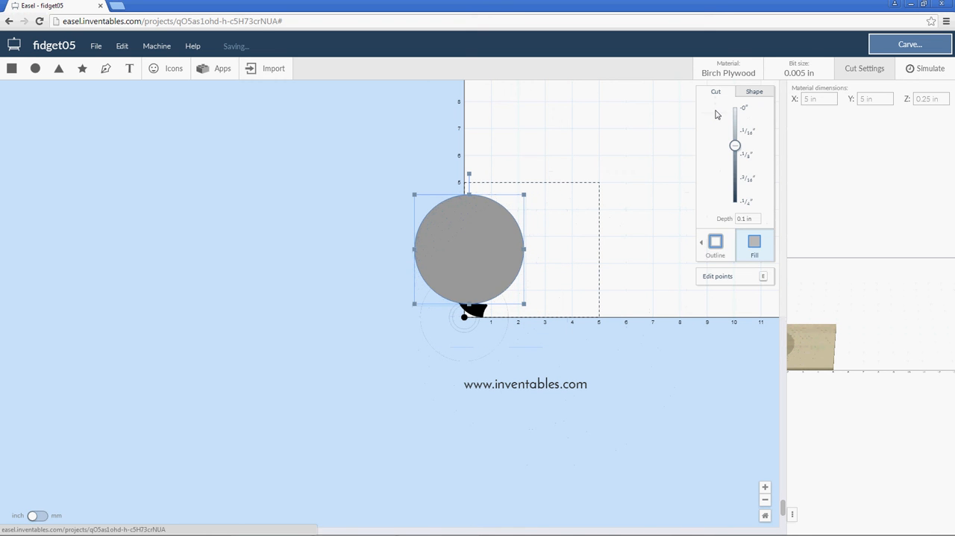
click(715, 243)
Center the outlined circle on the origin with its X and Y position set to 0.
click(750, 91)
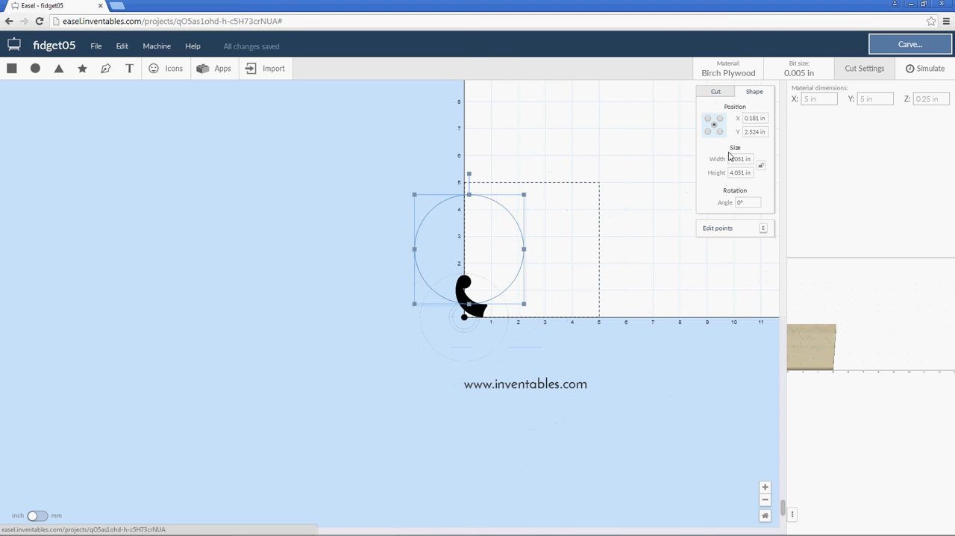
drag(760, 118, 743, 132)
text(0)
text(0)
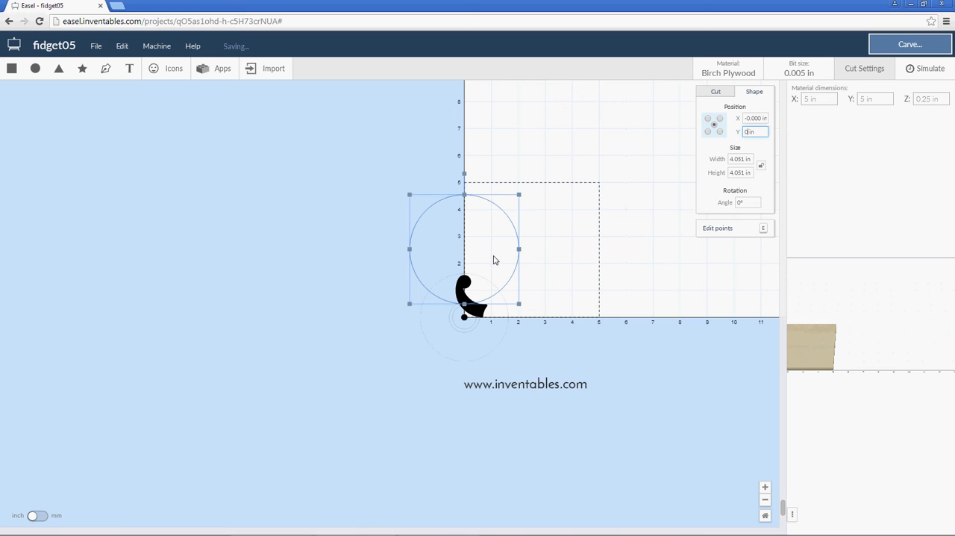
click(759, 117)
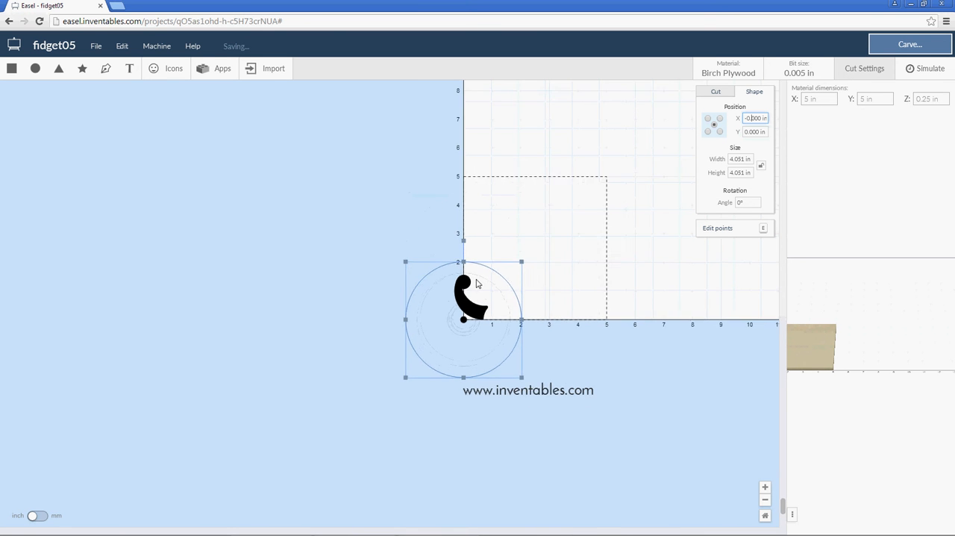
Scale the outlined circle down to about 3.4 in across, slightly larger than the large outer circle.
scroll(476, 299, up, 3)
scroll(476, 310, up, 3)
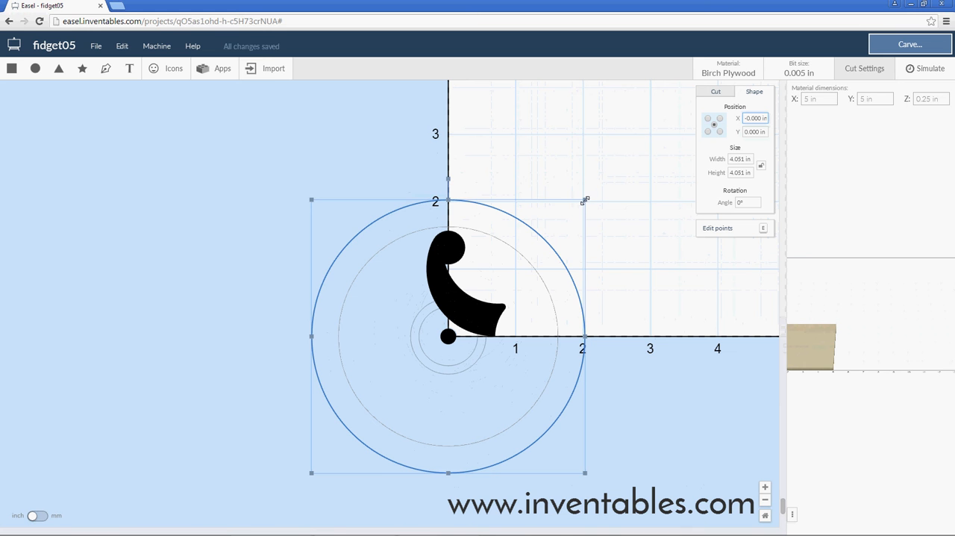
drag(585, 200, 565, 225)
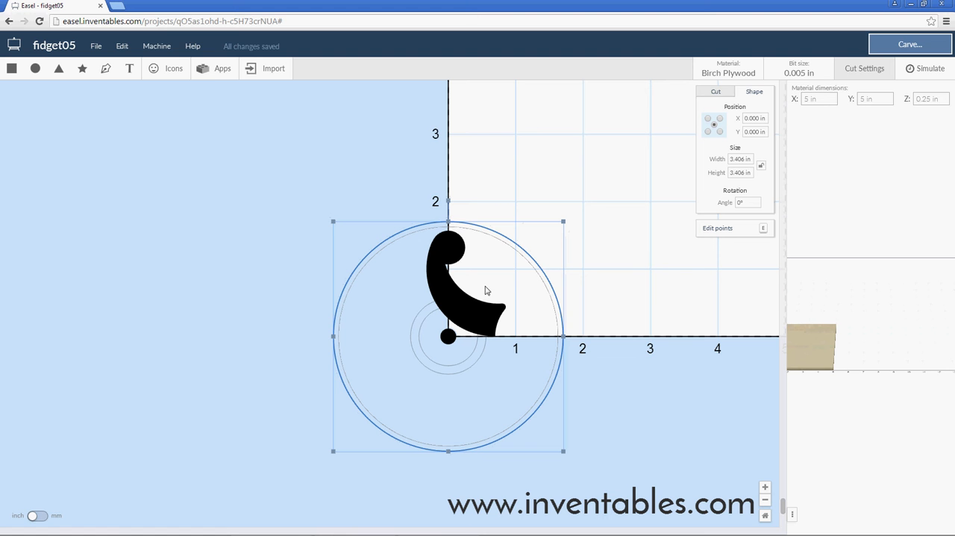
Offset the outlined circle outward by 0.5 in with the Offsetter app, one iteration, keeping the original, and import the result.
click(210, 68)
click(274, 151)
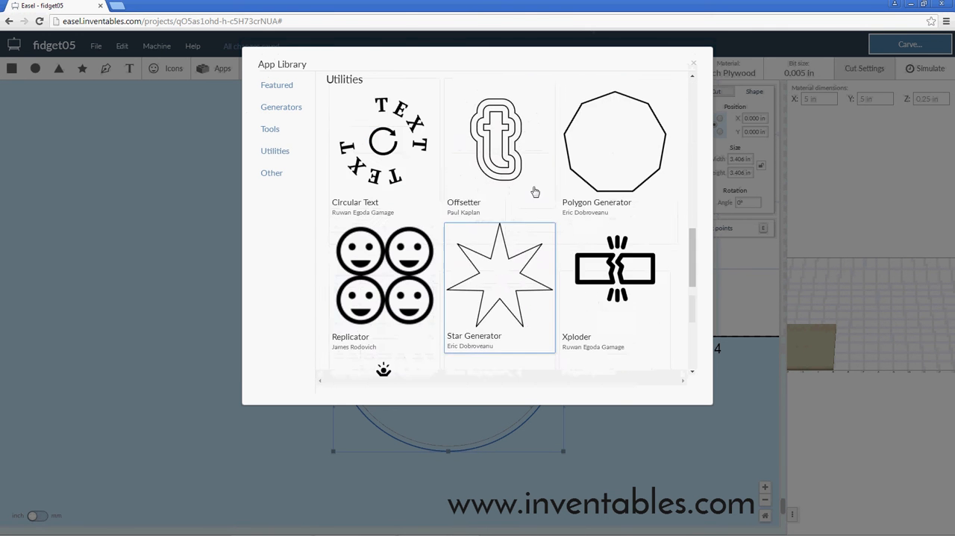
click(515, 161)
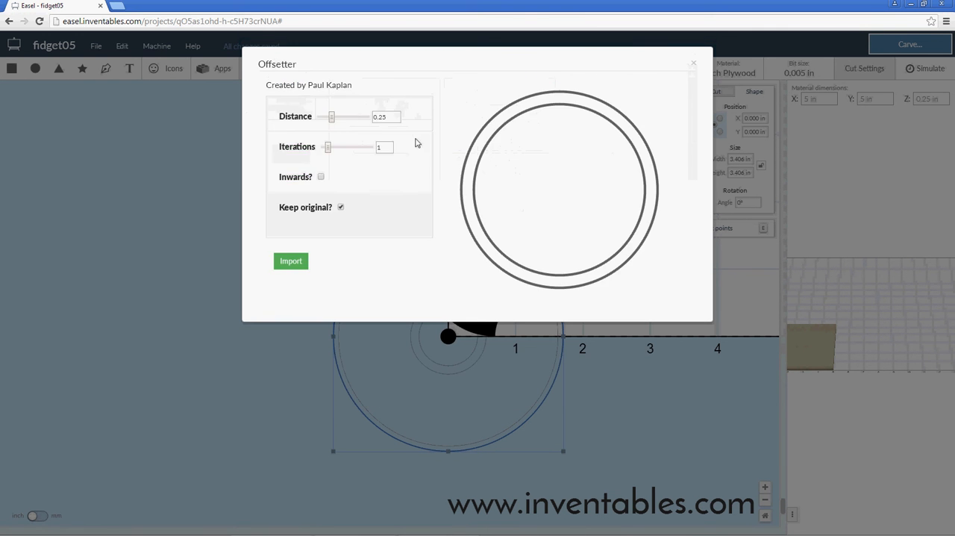
double_click(374, 118)
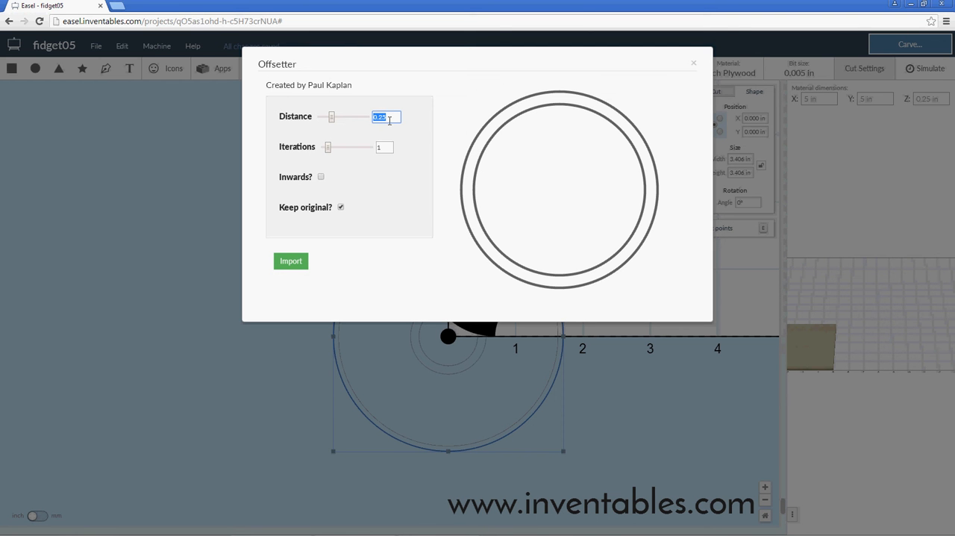
drag(389, 120, 372, 122)
text(.5)
click(289, 262)
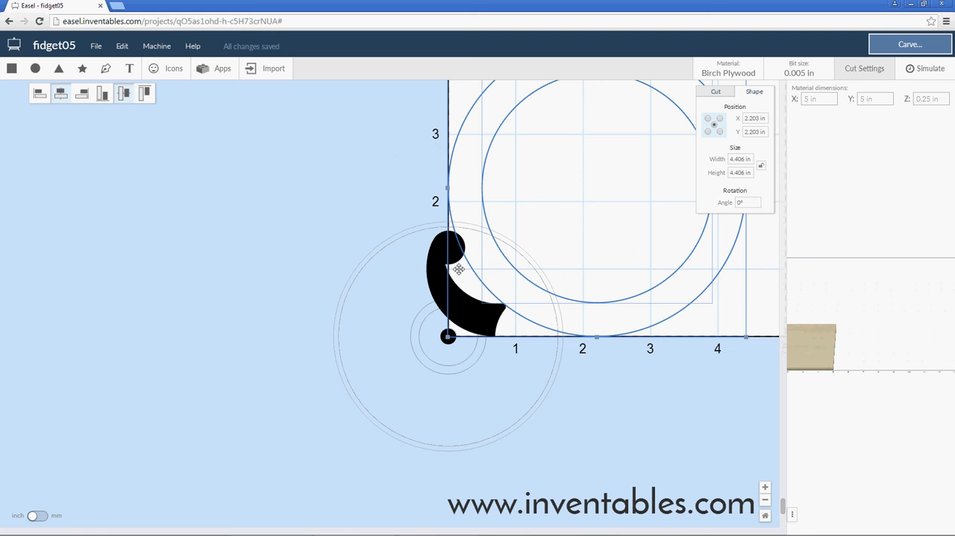
Delete the original 3.4 in outlined circle and center the imported offset circles on the origin with X and Y at 0.
click(359, 269)
click(563, 260)
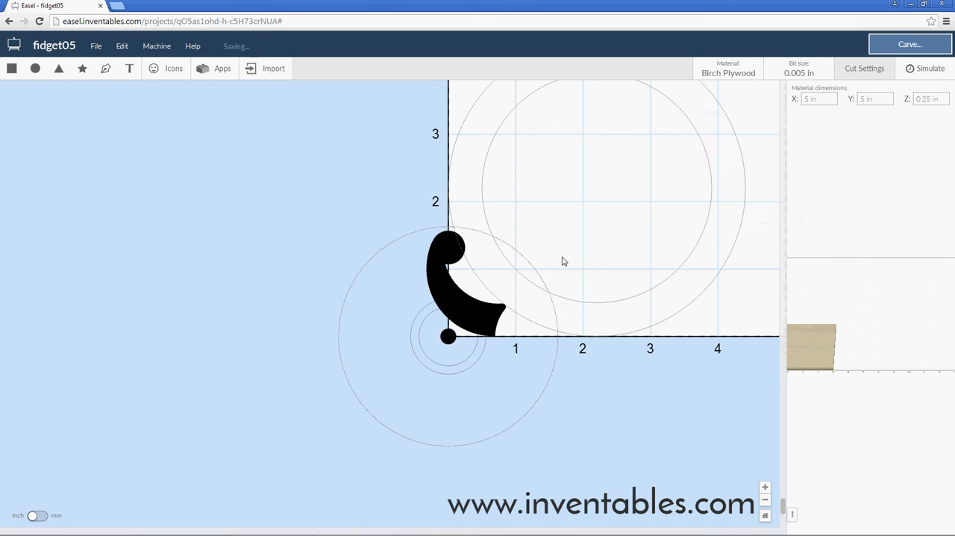
drag(624, 254, 717, 356)
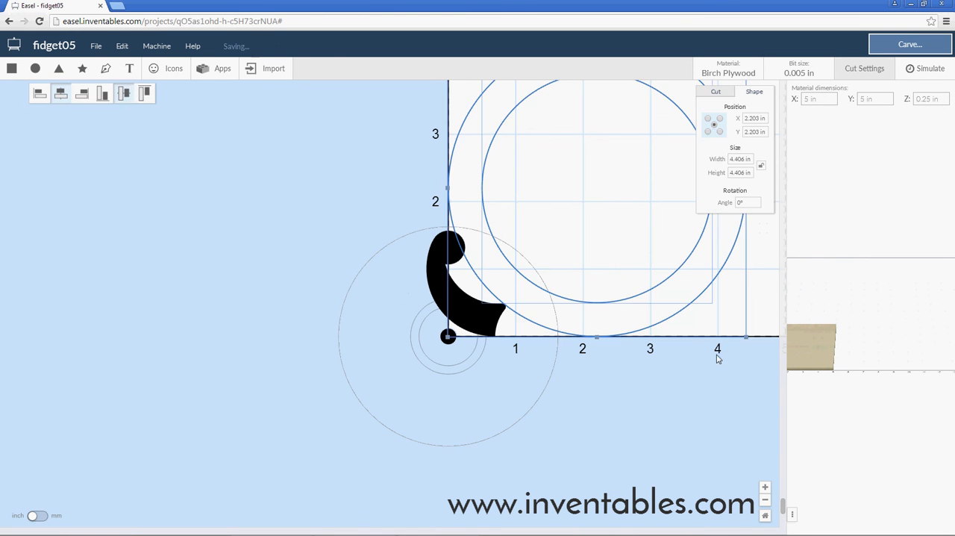
double_click(758, 119)
text(0)
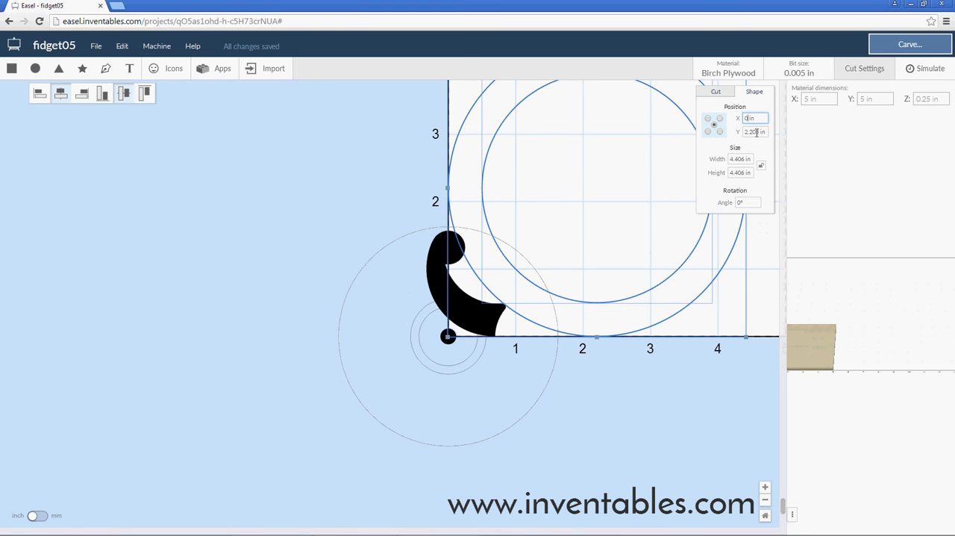
double_click(759, 132)
text(0)
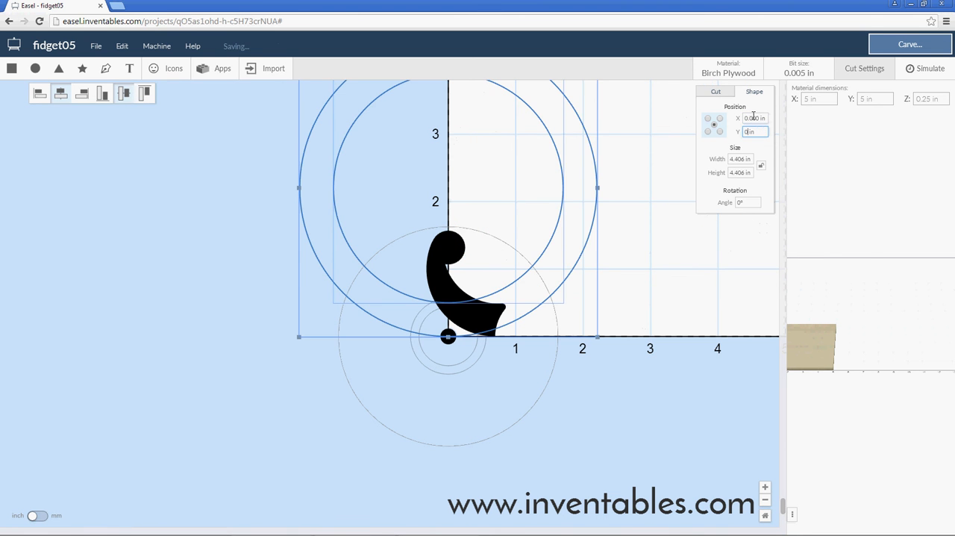
click(753, 117)
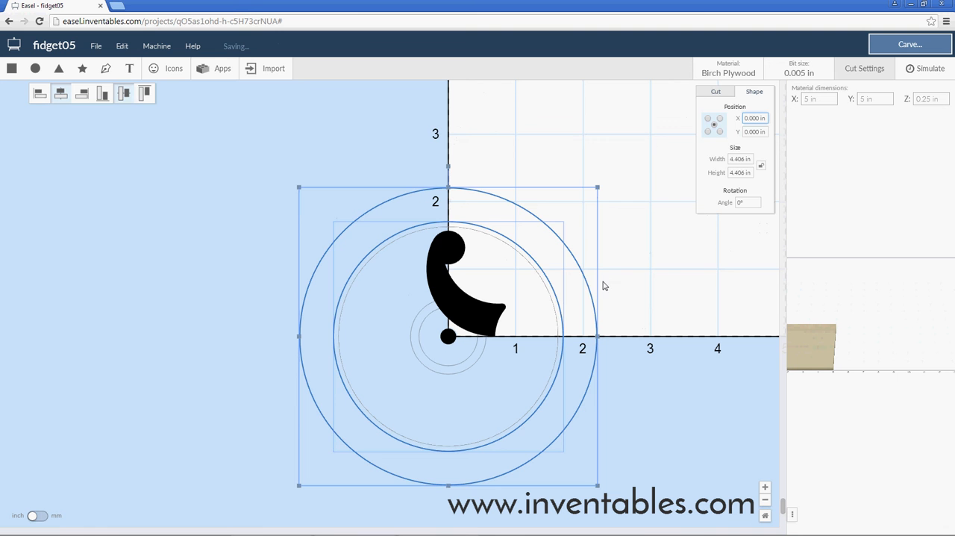
click(654, 290)
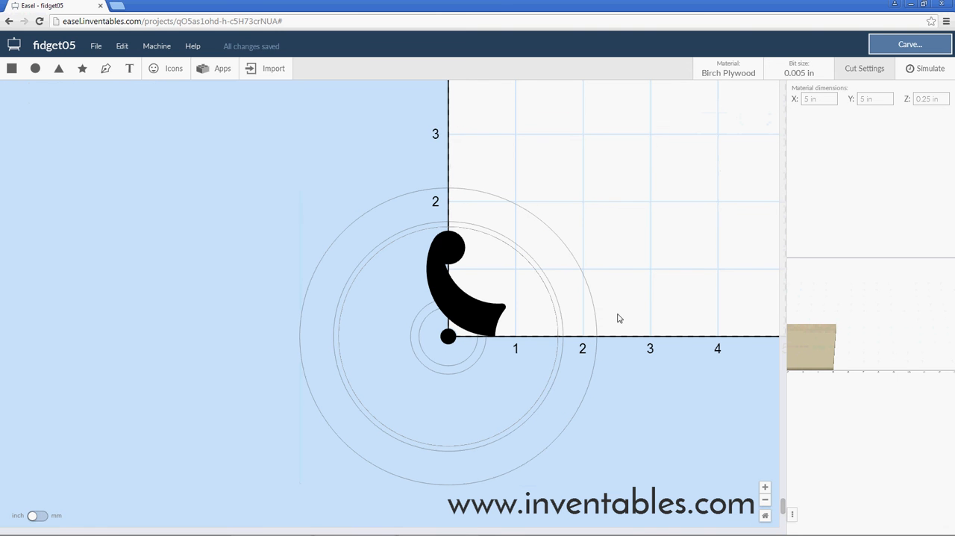
Change the inner imported circle to a fill cut with depth 0 and bring it to the front.
click(553, 389)
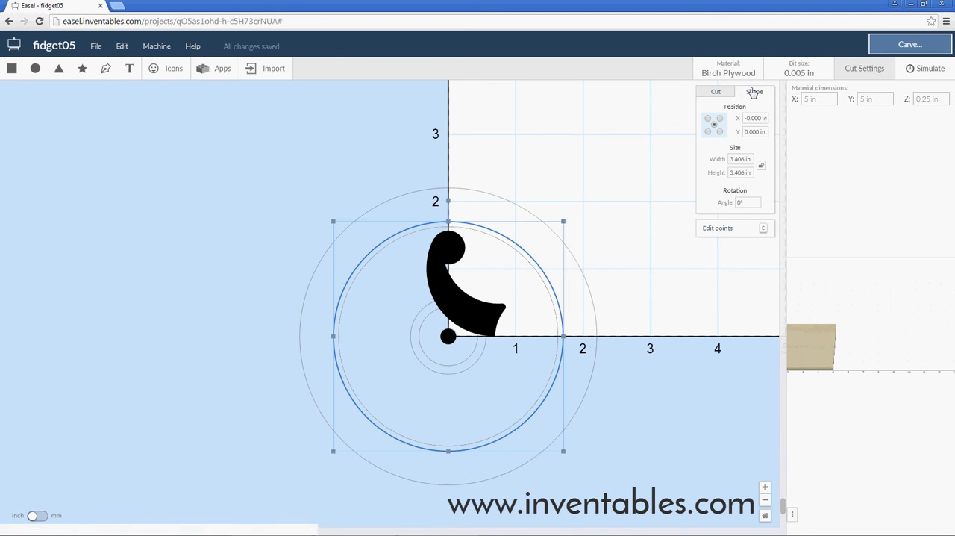
click(720, 94)
click(755, 243)
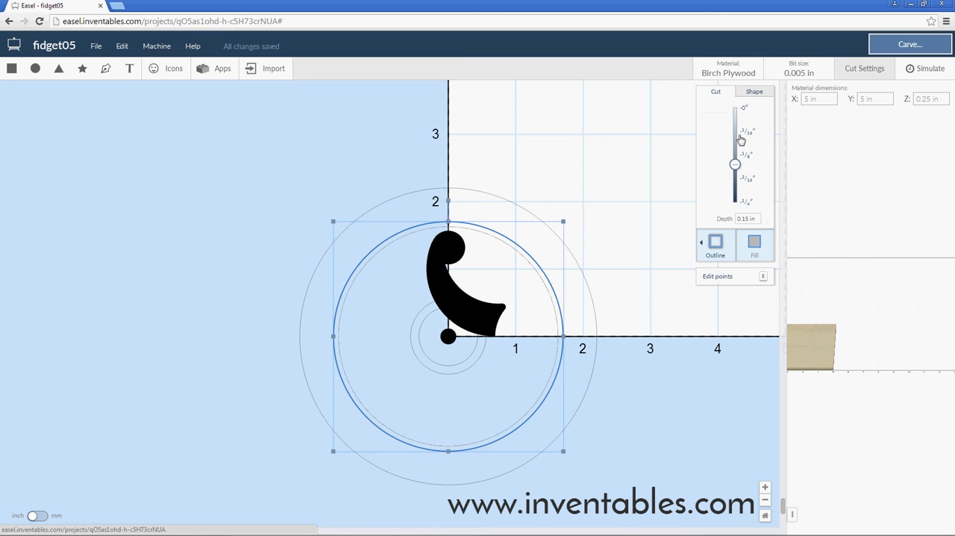
click(743, 108)
right_click(526, 288)
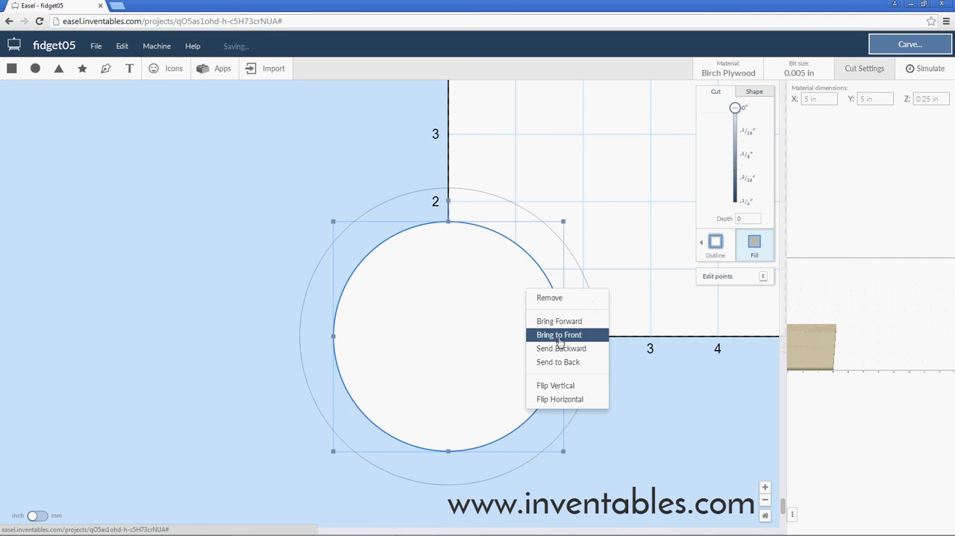
click(559, 335)
Change the outer imported circle to a fill cut and combine it with the inner circle into a solid ring.
click(589, 298)
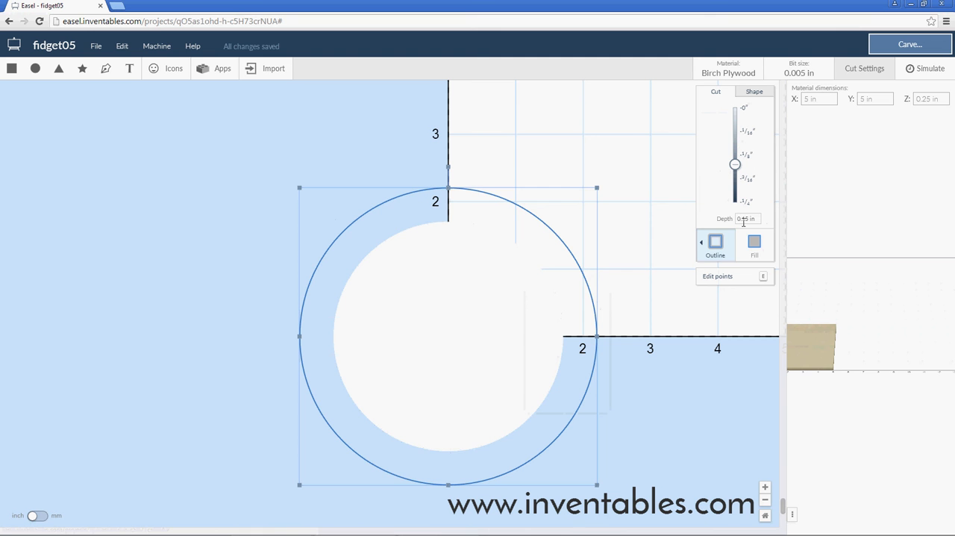
click(755, 242)
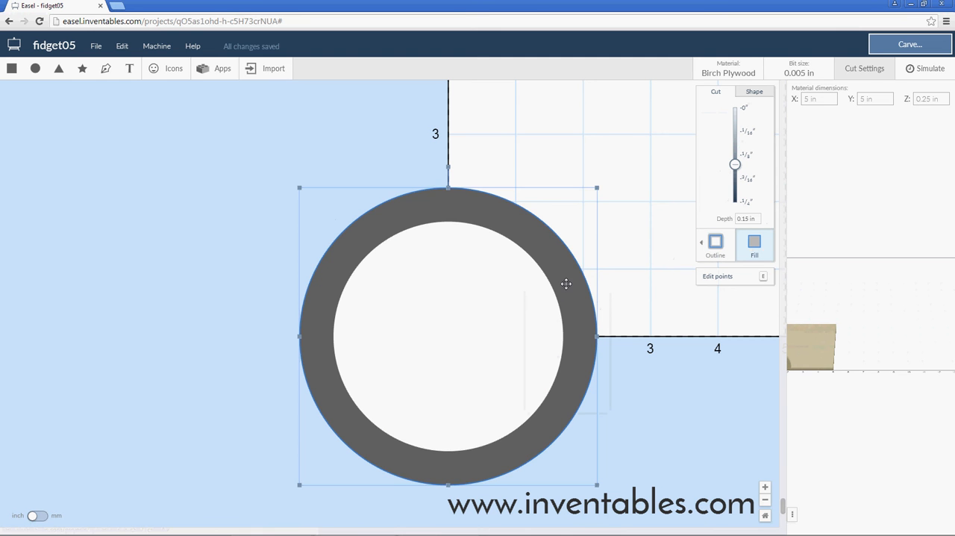
shift+click(485, 312)
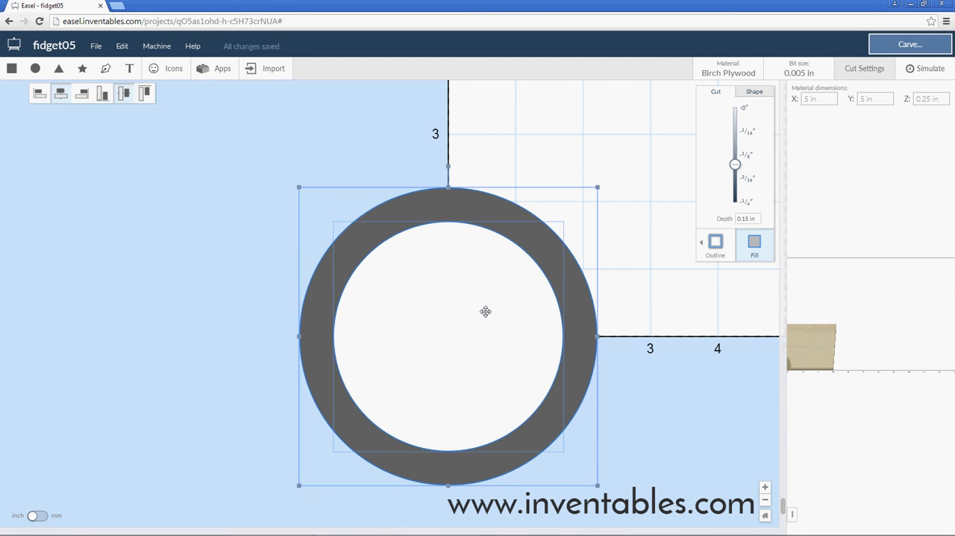
right_click(422, 208)
click(446, 341)
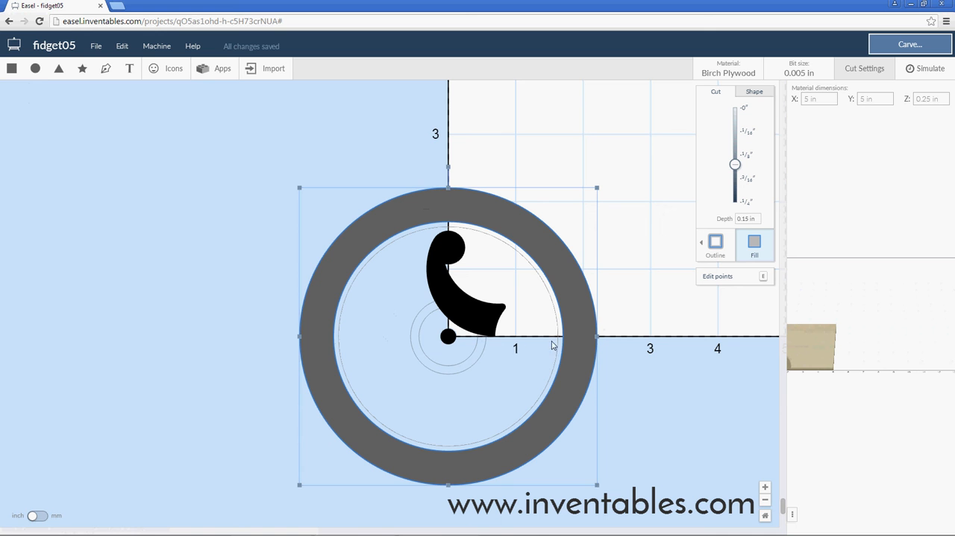
Add a rectangle about 6.33 in wide and 2.61 in high over the ring's lower half and set its cut depth to 0.
click(12, 68)
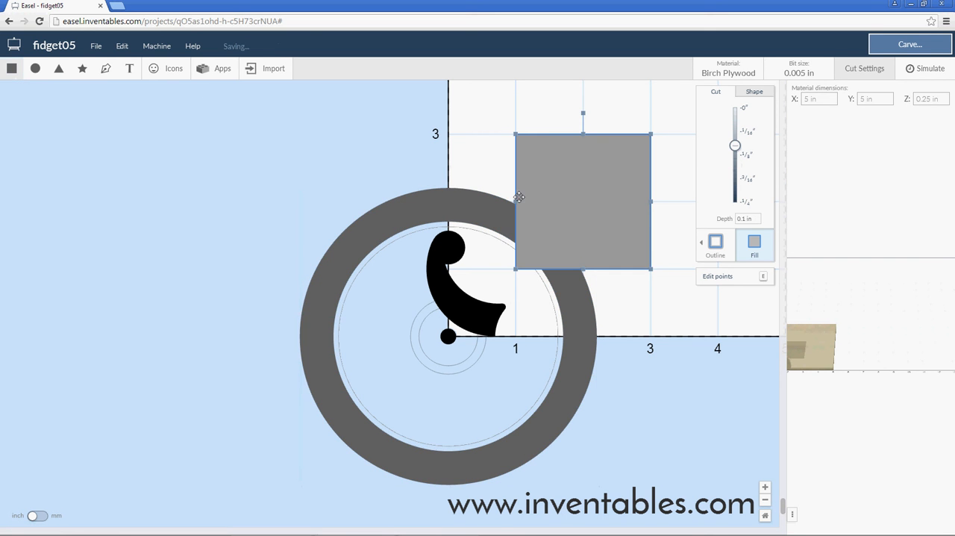
drag(228, 195, 224, 199)
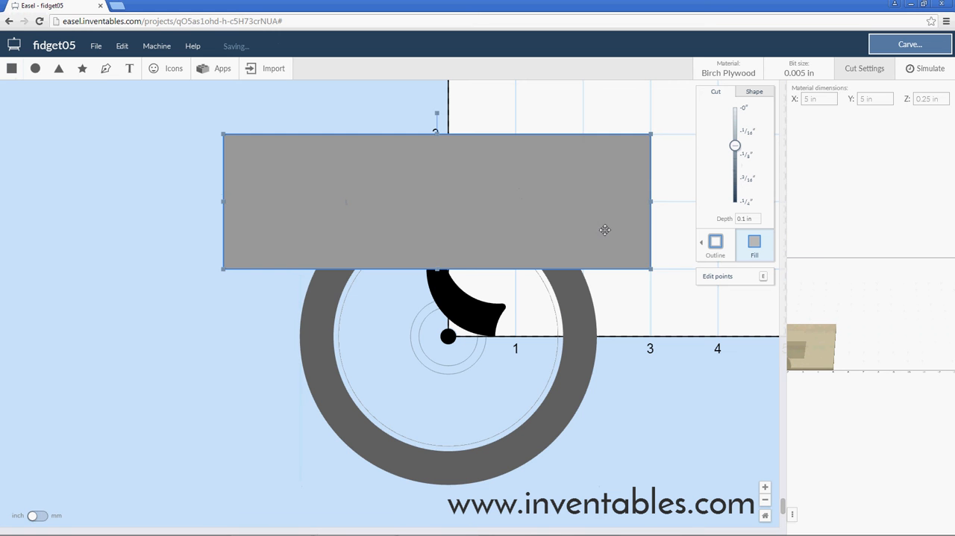
drag(438, 311, 439, 312)
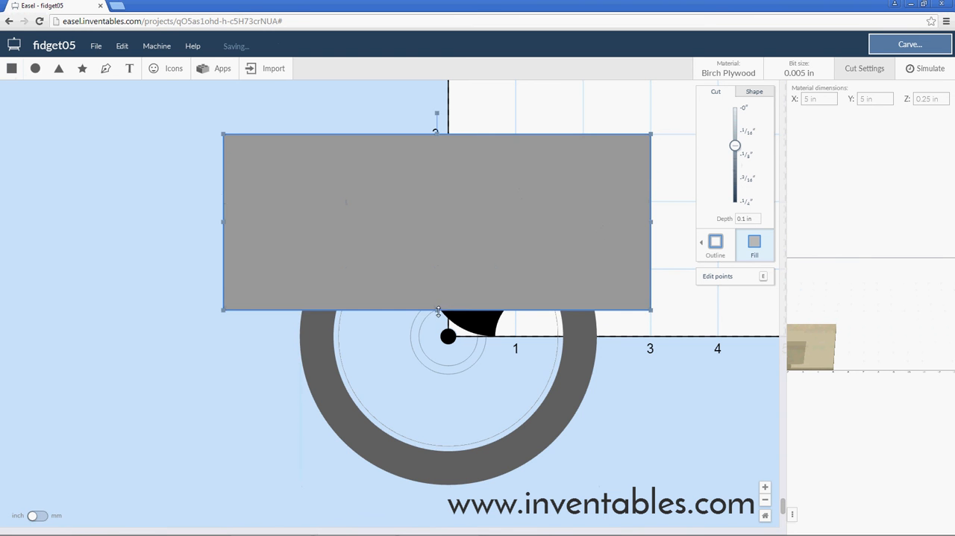
drag(497, 217, 504, 397)
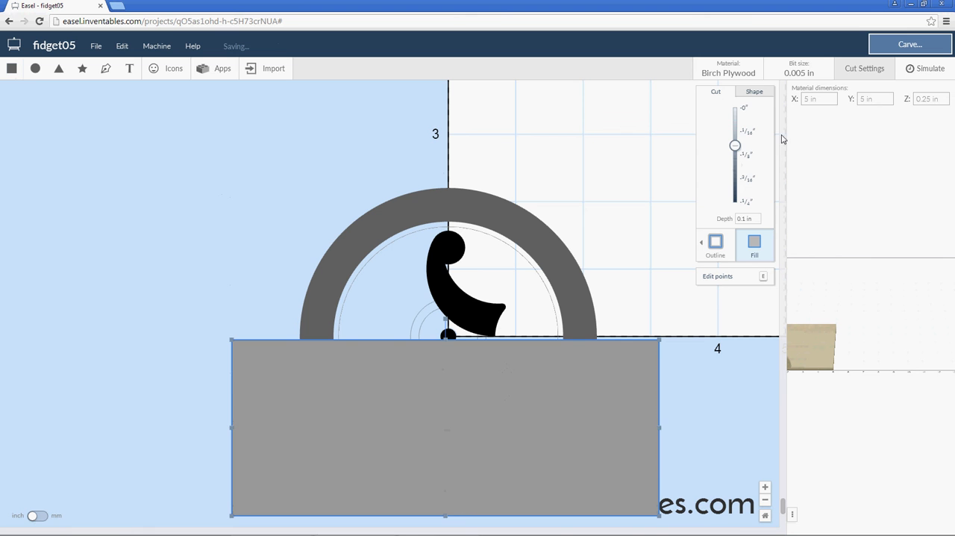
click(747, 108)
Align the rectangle's upper edge with the horizontal axis by setting its upper-left reference point to Y 0.
click(753, 91)
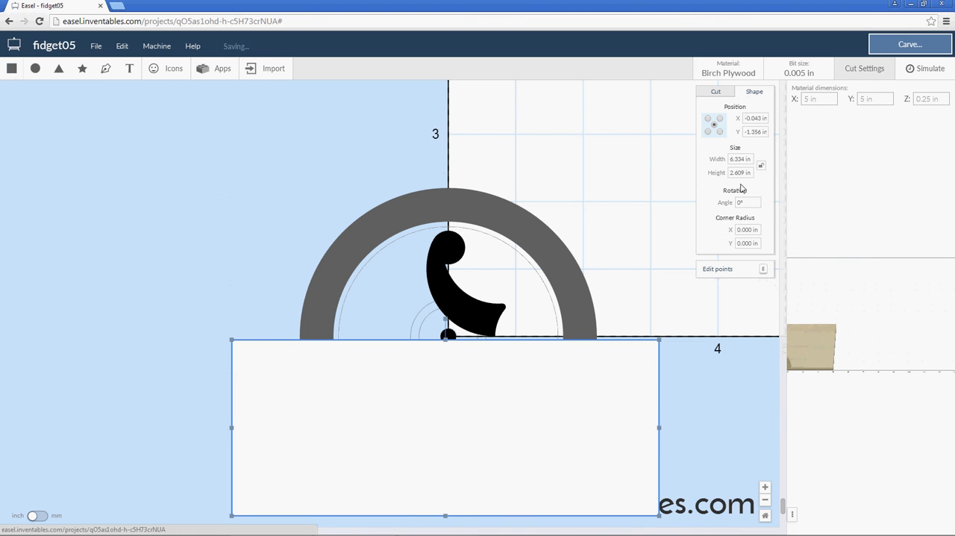
drag(745, 131, 771, 132)
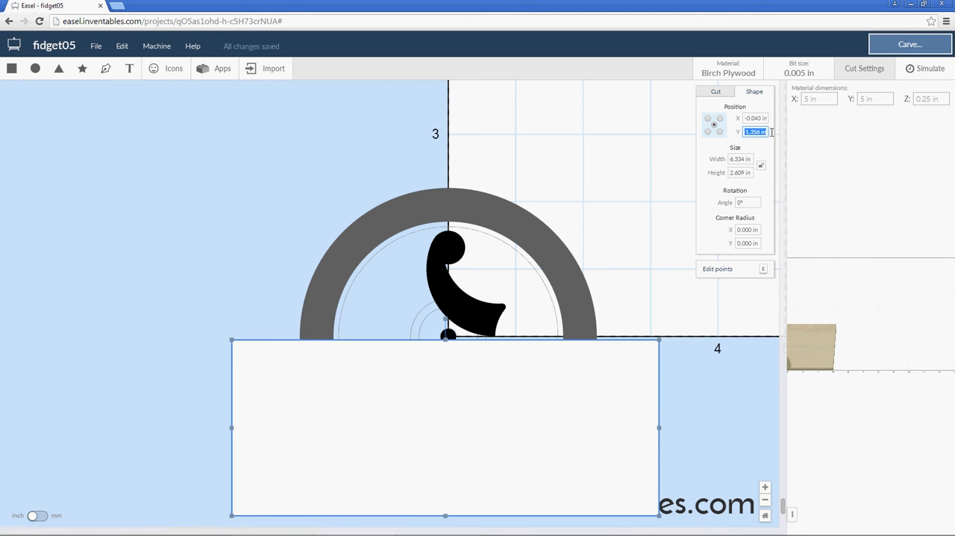
text(0)
key(Return)
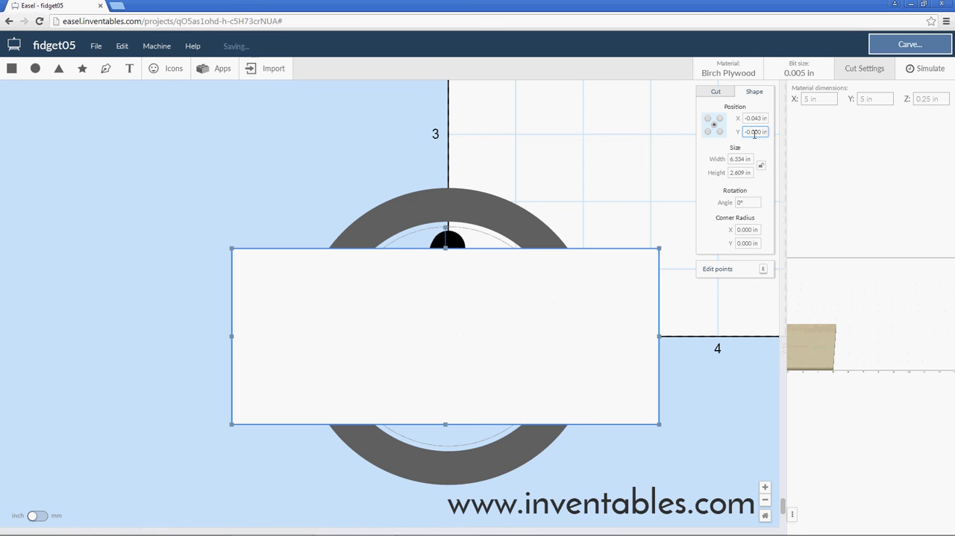
click(709, 119)
text(0)
key(Return)
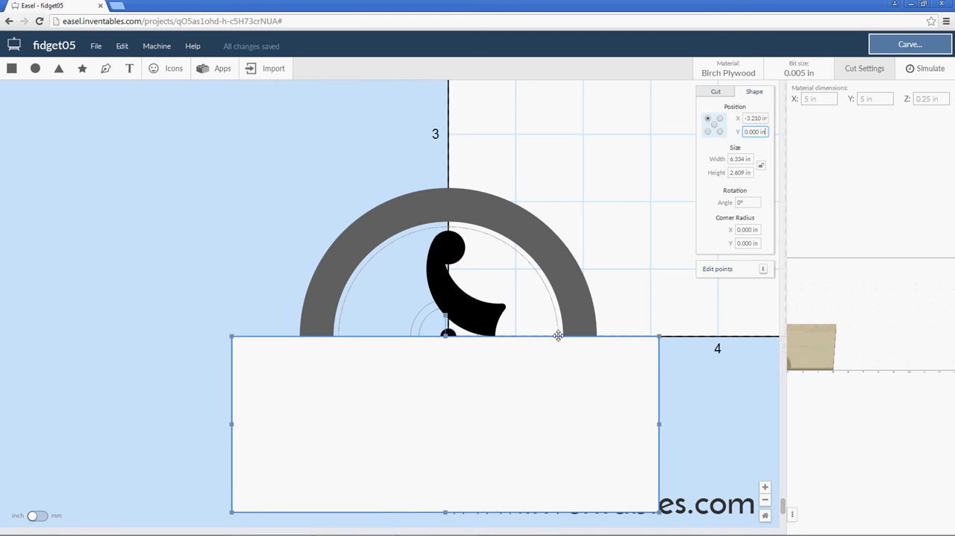
Combine the rectangle with the ring to cut away the lower half, leaving a half ring.
shift+click(315, 295)
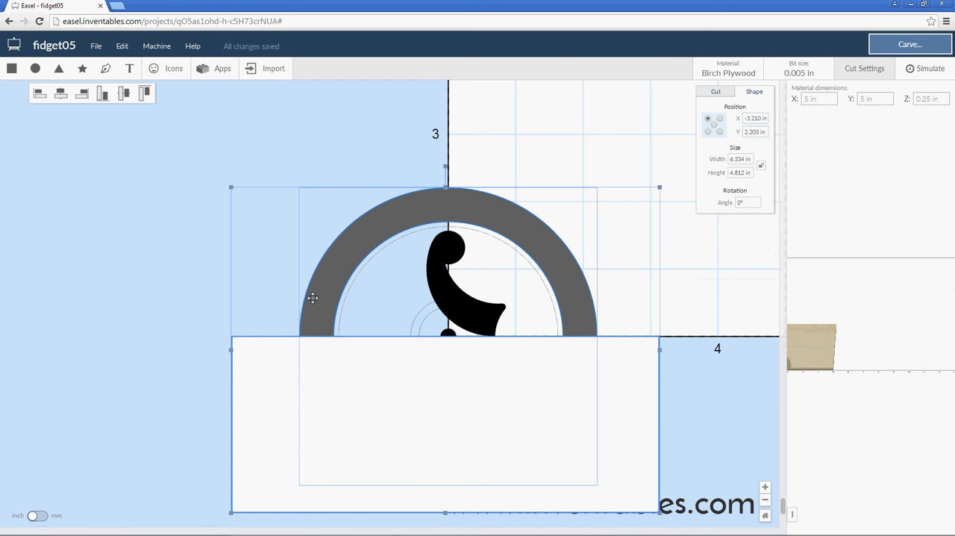
right_click(290, 374)
click(309, 510)
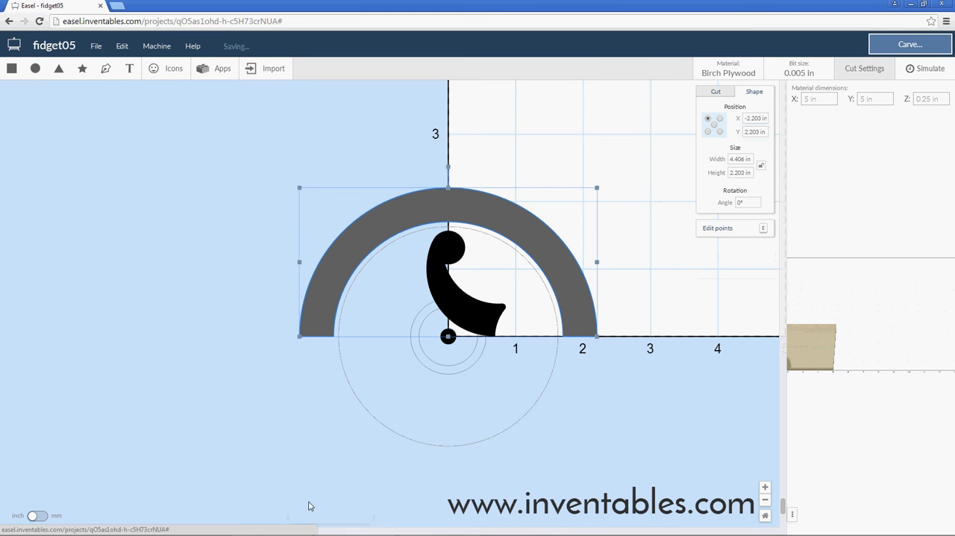
click(238, 339)
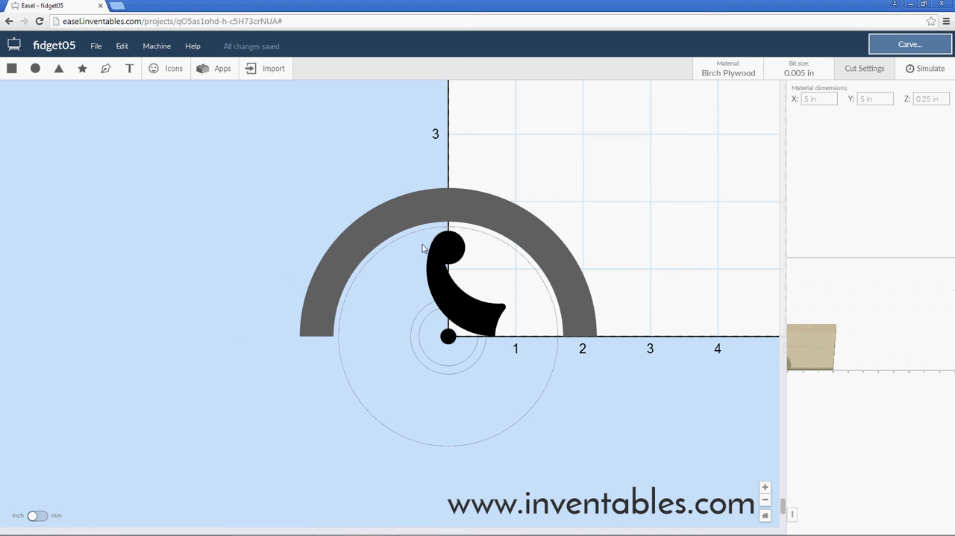
Select the curved arm together with the half ring.
click(444, 245)
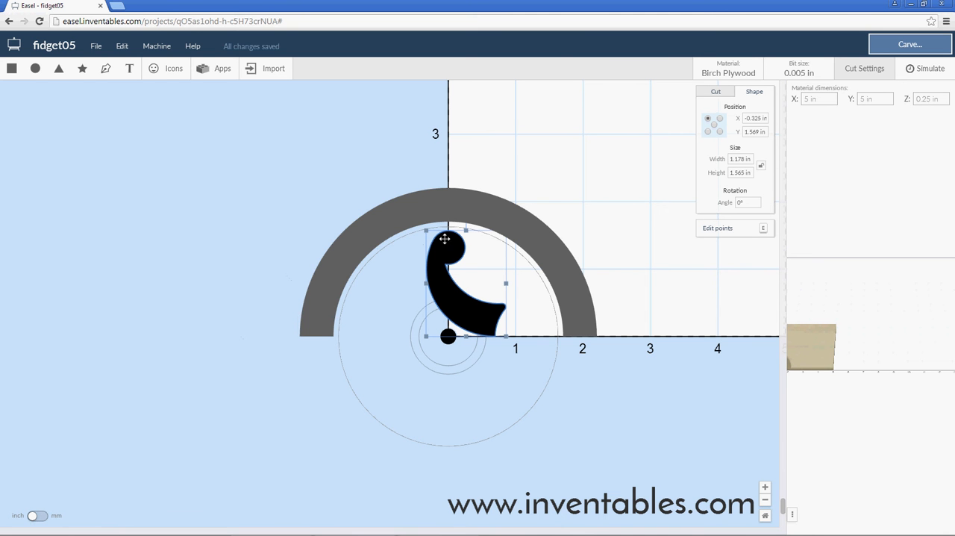
shift+click(419, 210)
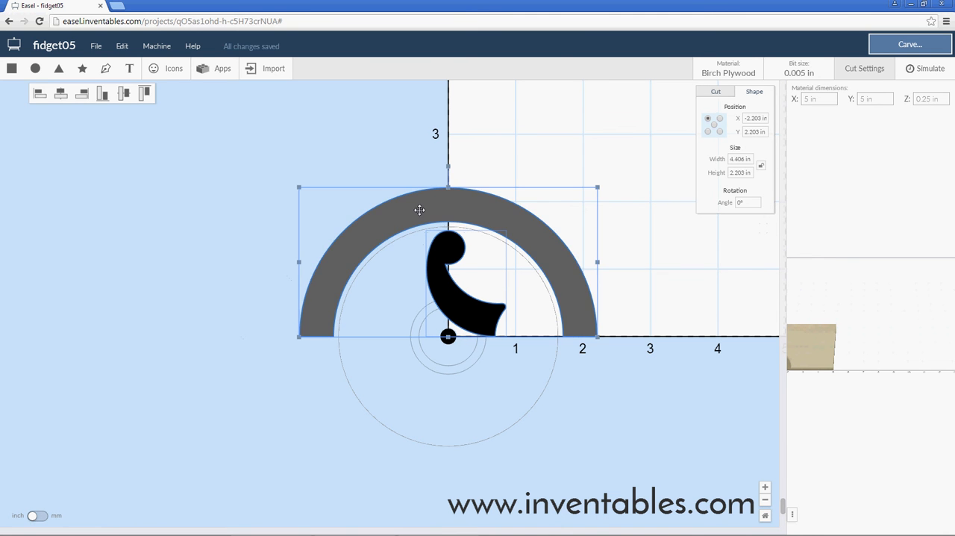
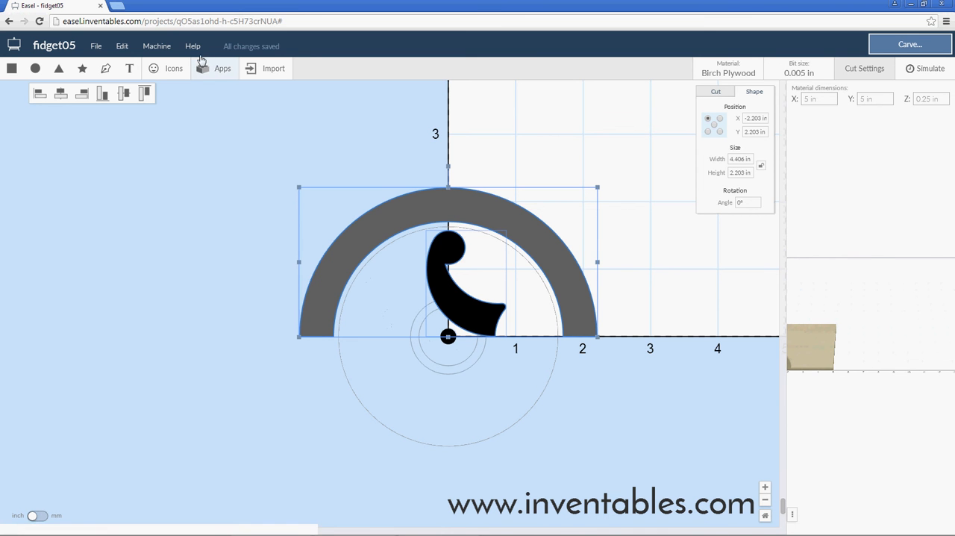
Start a Radial Array of the selected arm and half ring with a shape count of 3 and an array radius of 0.
click(221, 69)
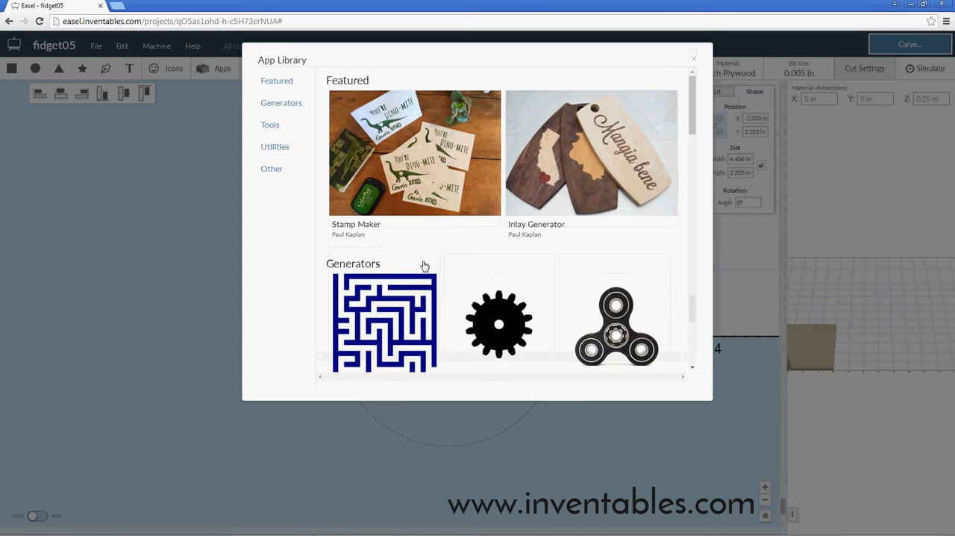
click(267, 151)
scroll(384, 351, down, 3)
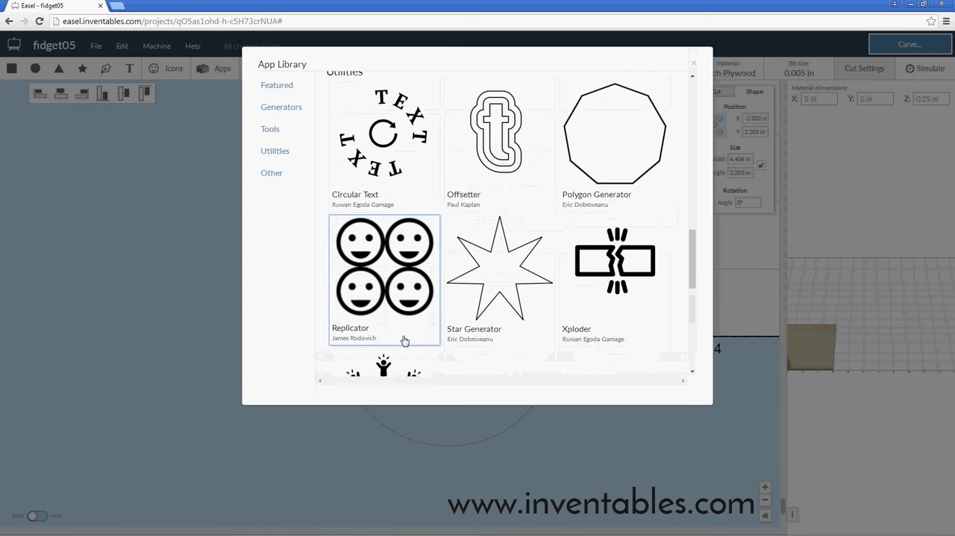
click(383, 265)
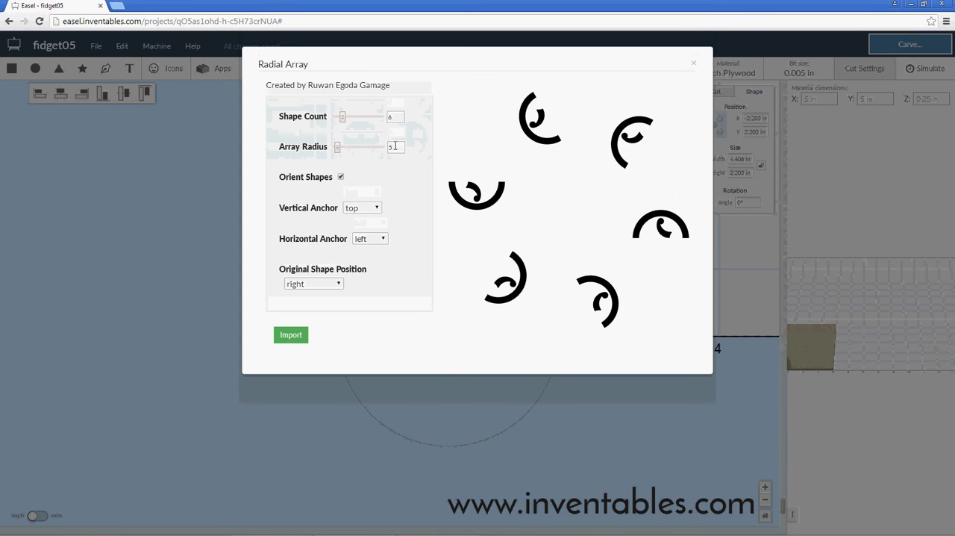
drag(440, 65, 468, 108)
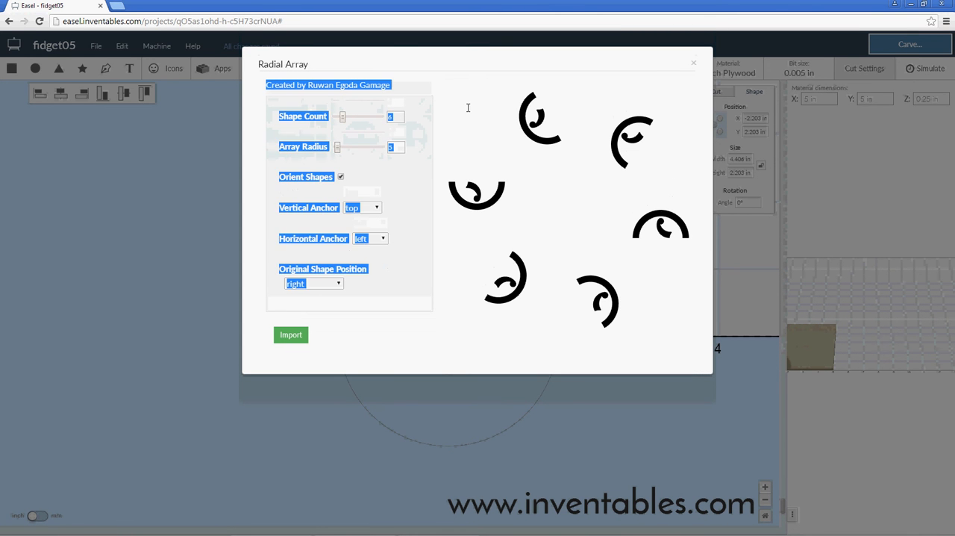
click(397, 117)
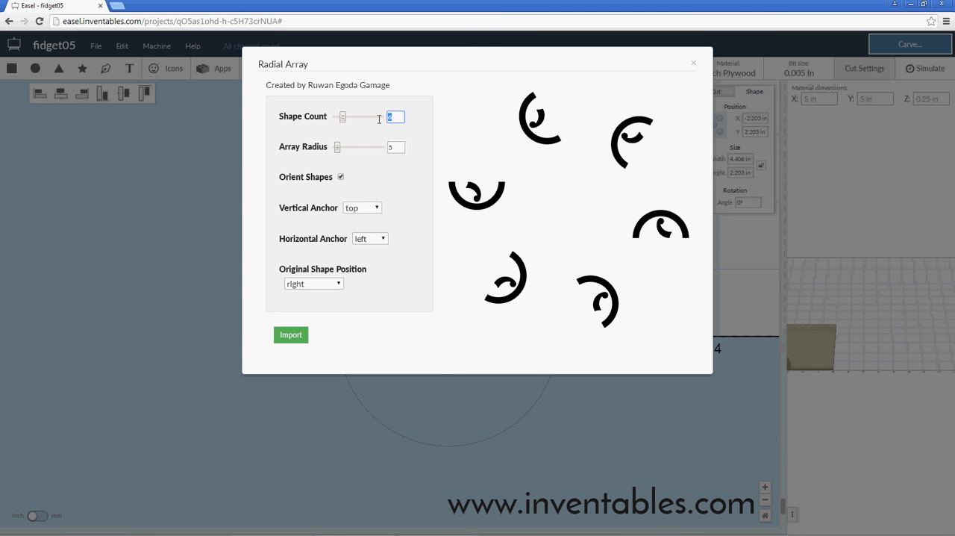
text(3)
drag(339, 151, 333, 150)
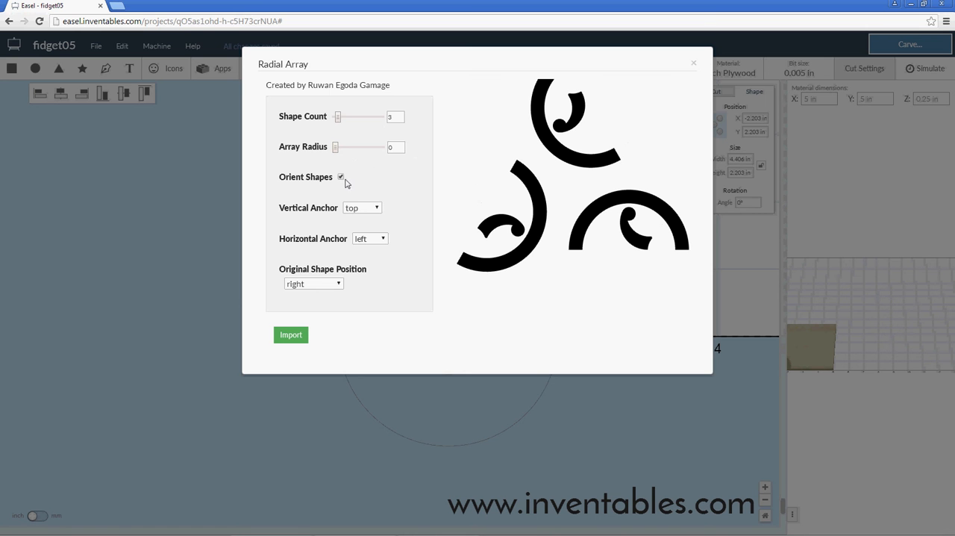
Set the radial array's vertical anchor to bottom and its horizontal anchor to center.
click(379, 209)
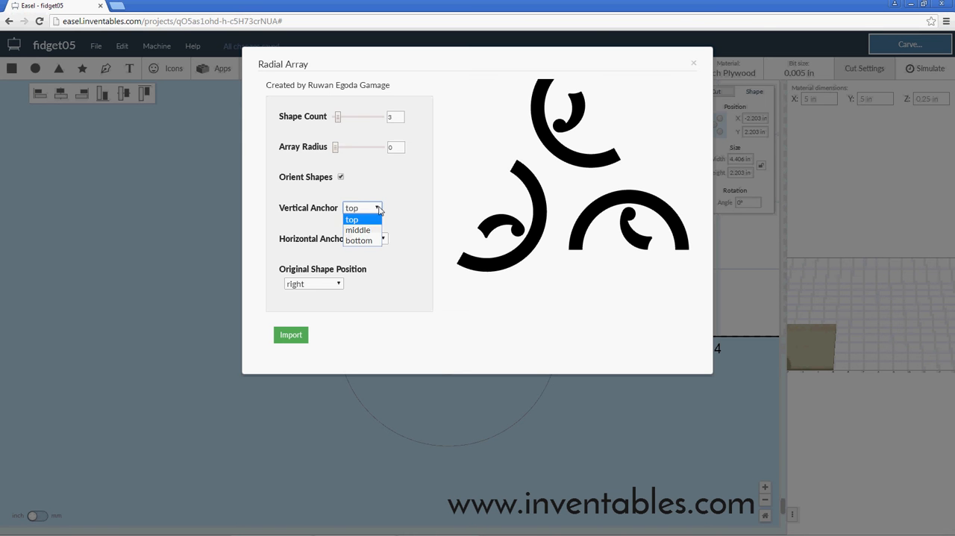
click(391, 207)
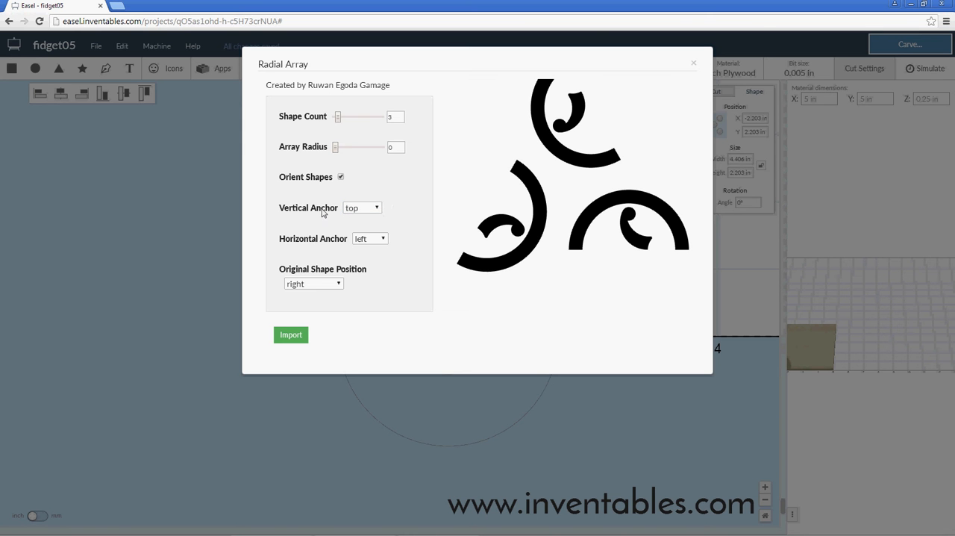
click(367, 209)
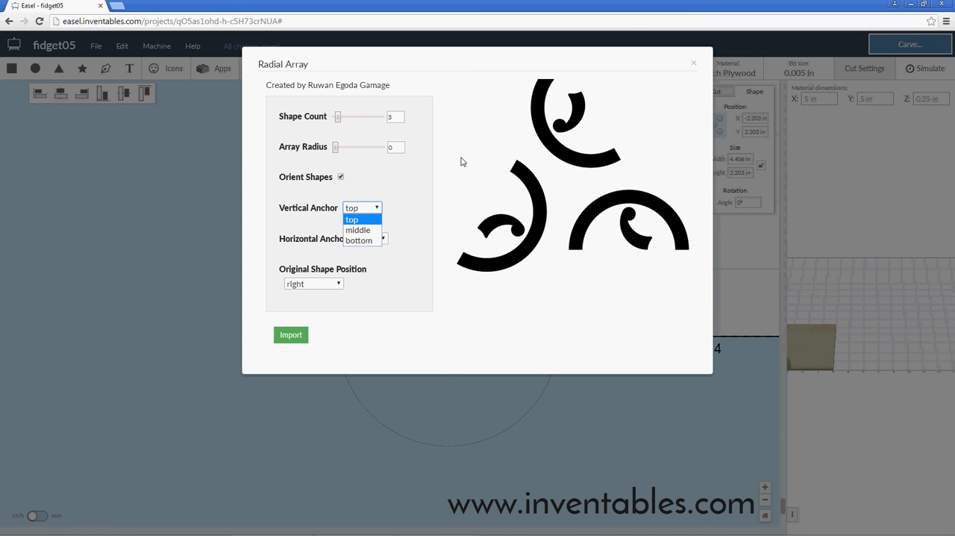
key(Down)
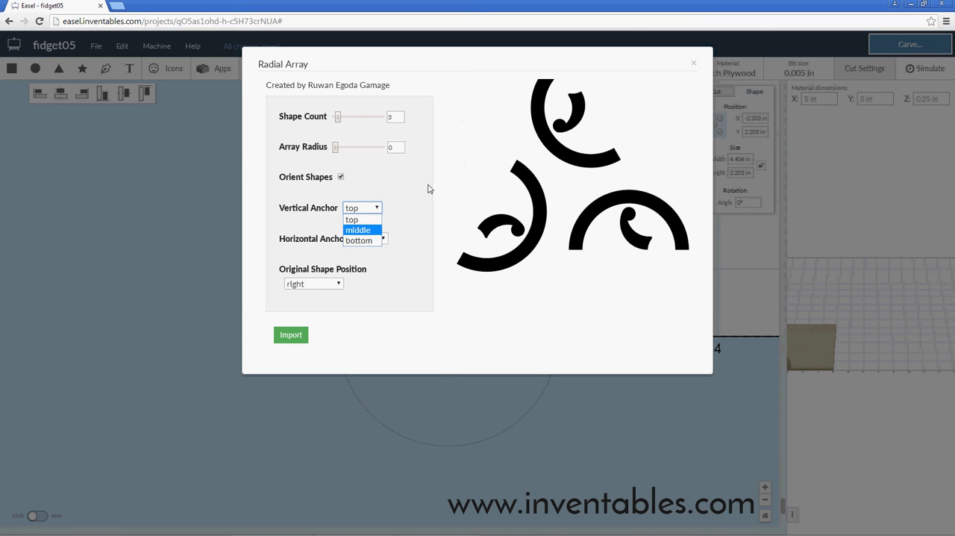
click(353, 241)
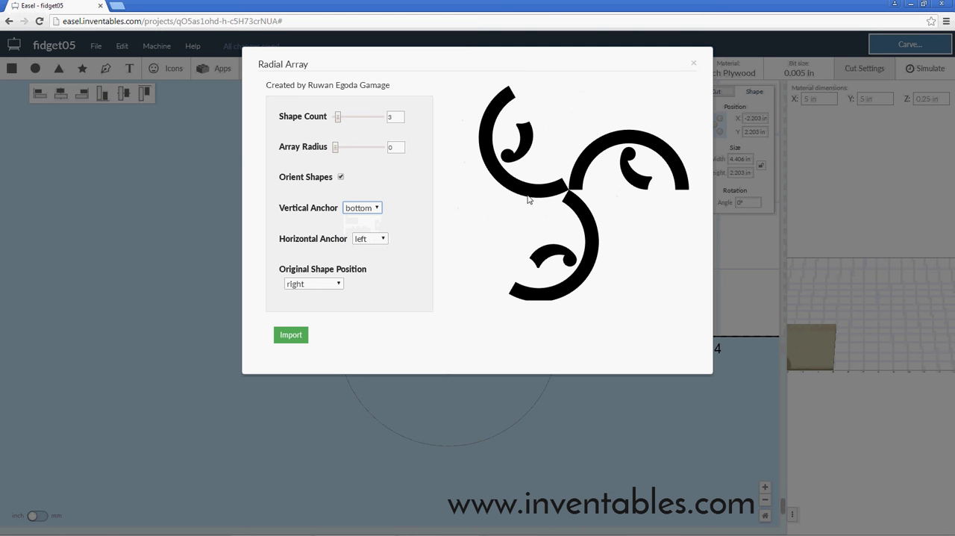
click(384, 239)
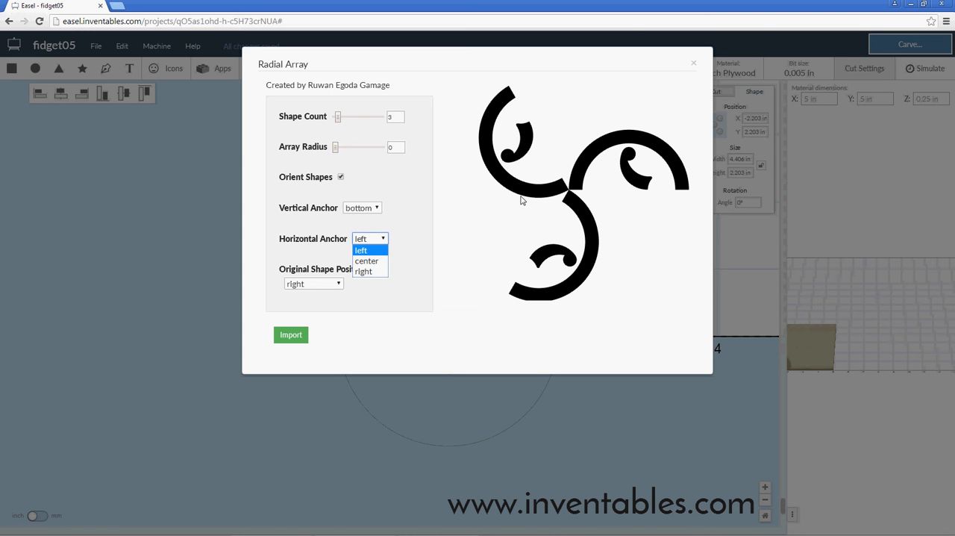
click(367, 260)
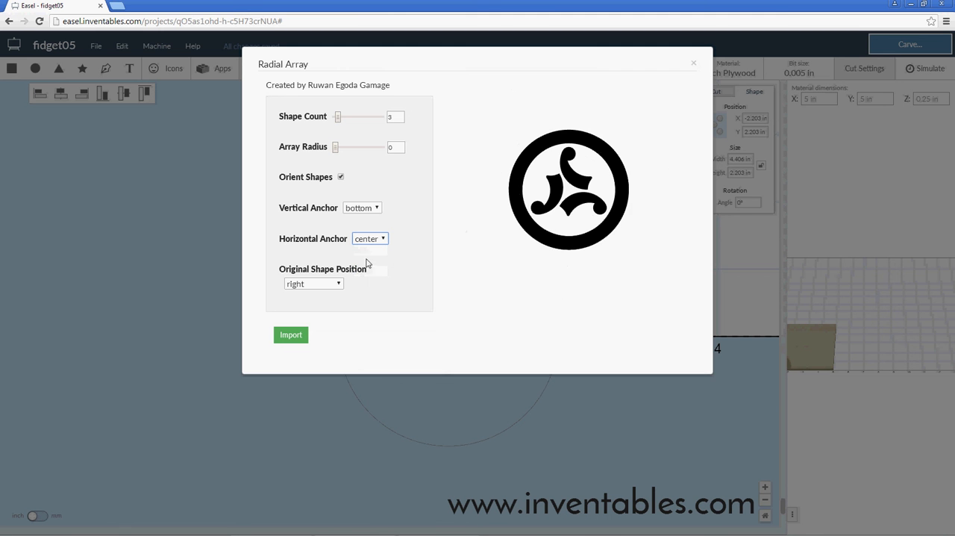
Set the array's original shape position to top and import the result into the design.
click(339, 287)
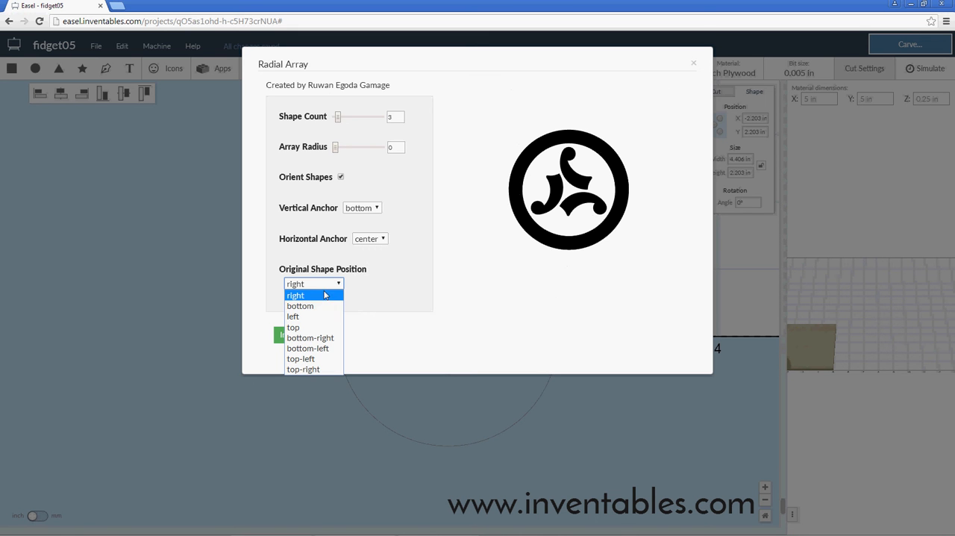
click(325, 296)
click(327, 286)
click(329, 306)
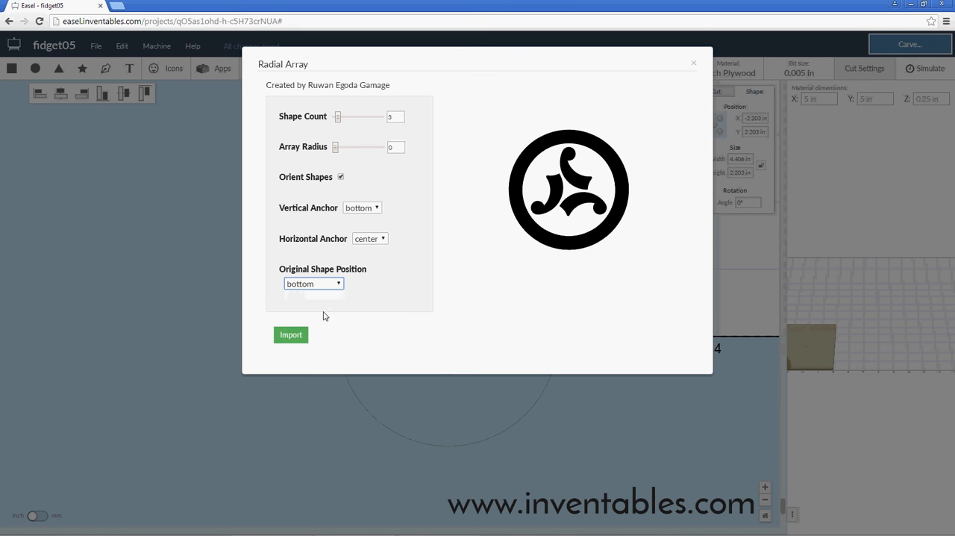
click(338, 286)
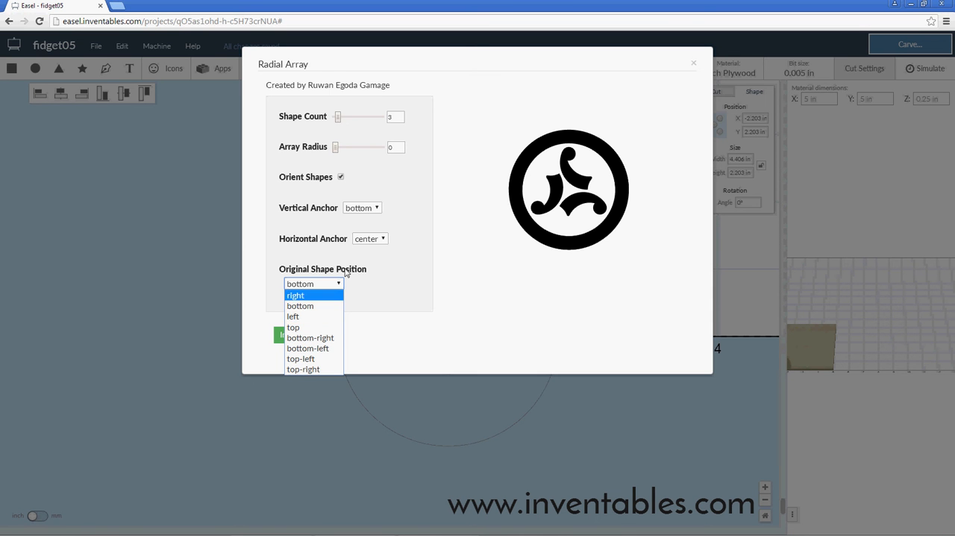
click(311, 328)
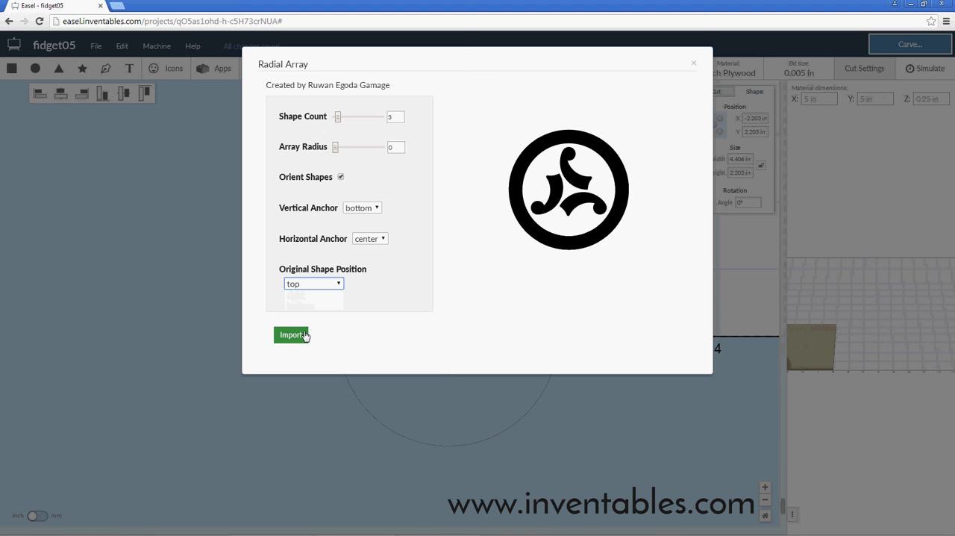
click(305, 335)
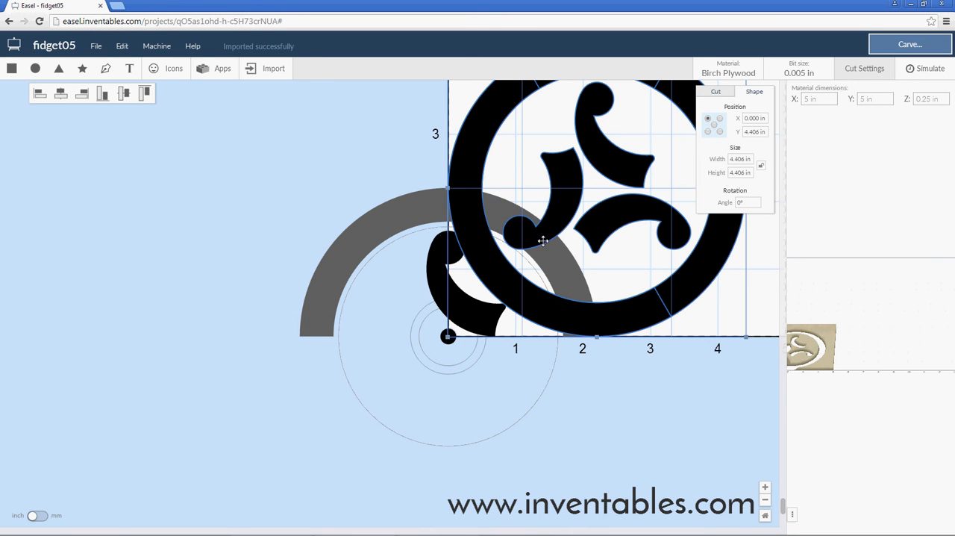
Move the imported array clear of the original shapes, placing its upper-left corner at about X -7.98 in, Y 3.2 in.
scroll(587, 239, down, 4)
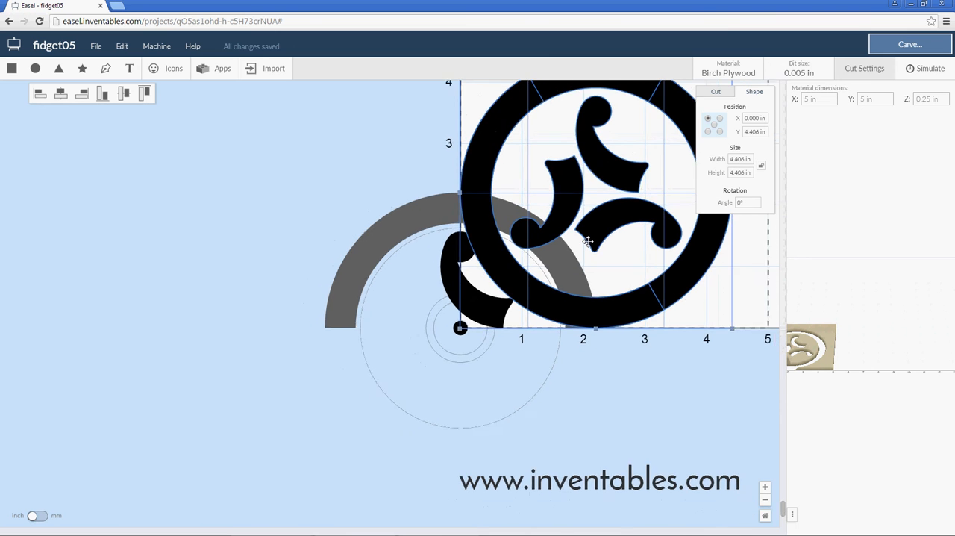
scroll(593, 246, down, 1)
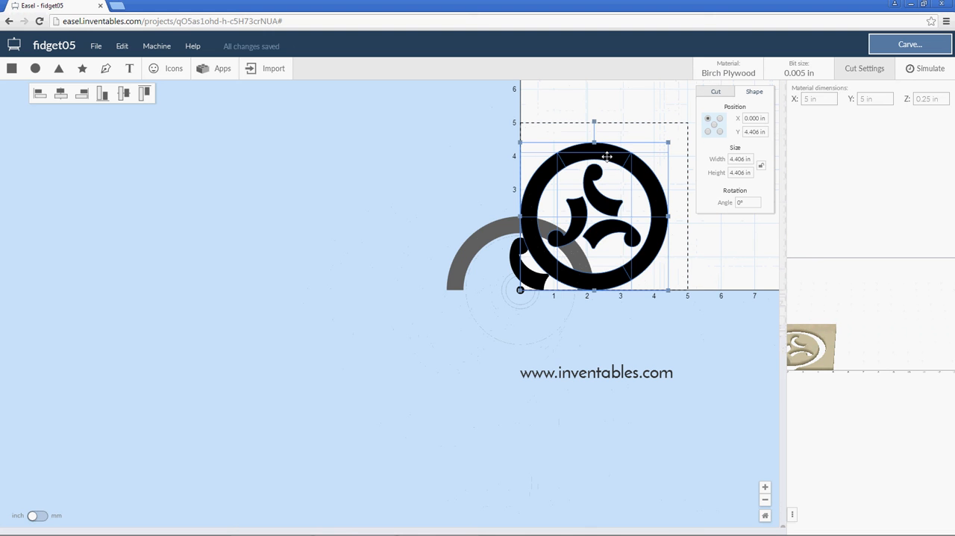
drag(612, 154, 323, 205)
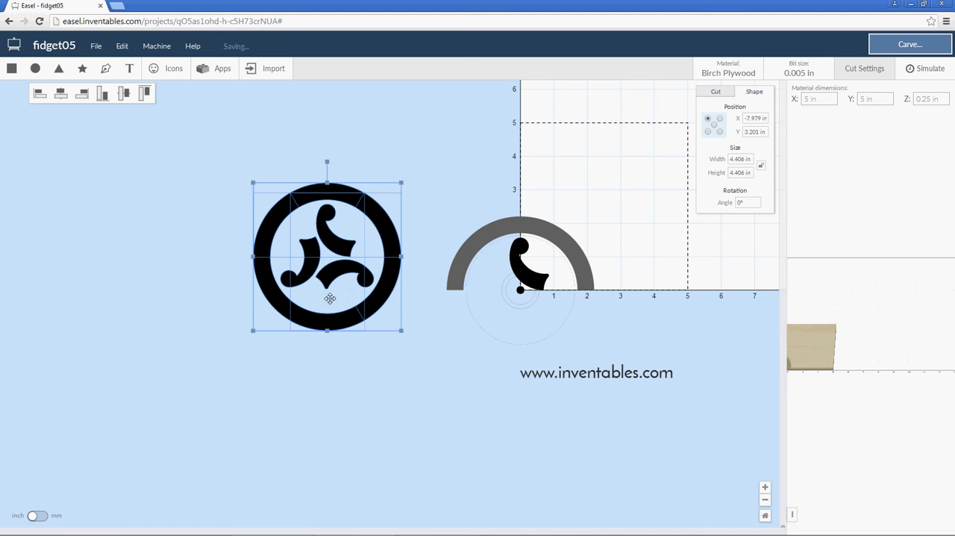
scroll(316, 257, up, 3)
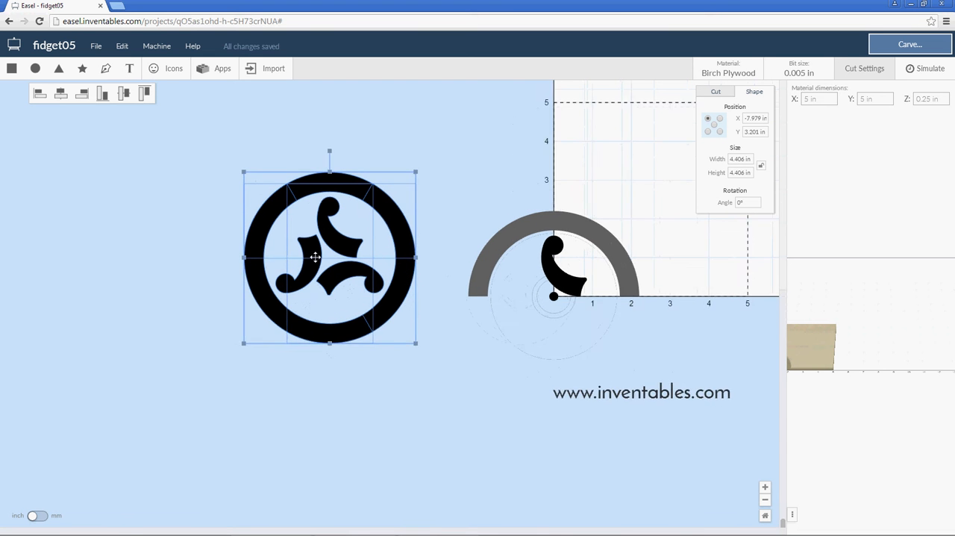
scroll(328, 270, up, 2)
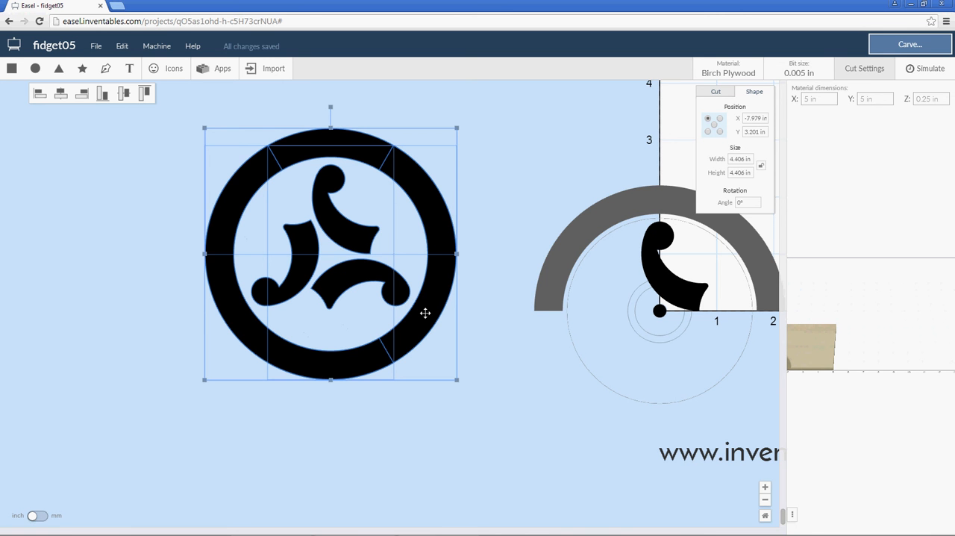
Delete the original half ring around the curved arm at the origin.
click(549, 265)
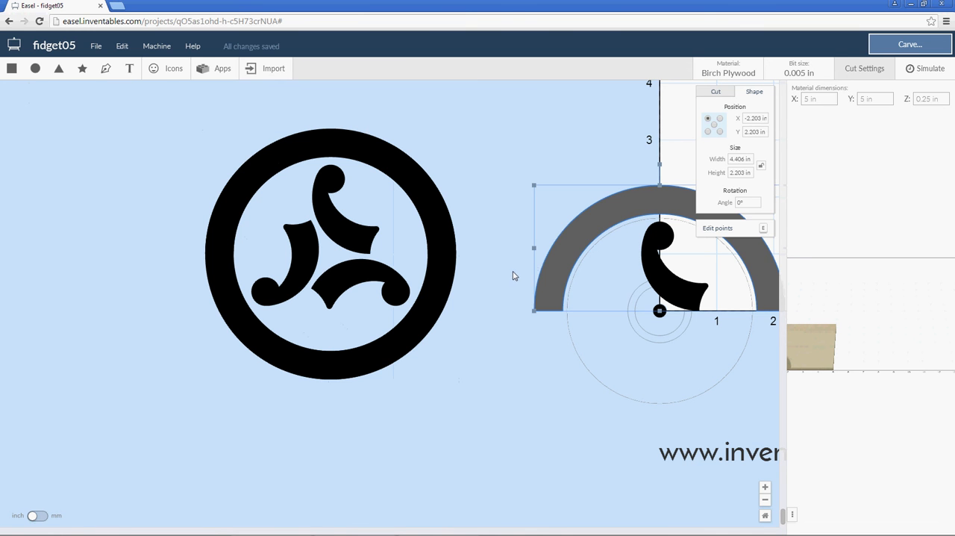
key(Delete)
click(417, 203)
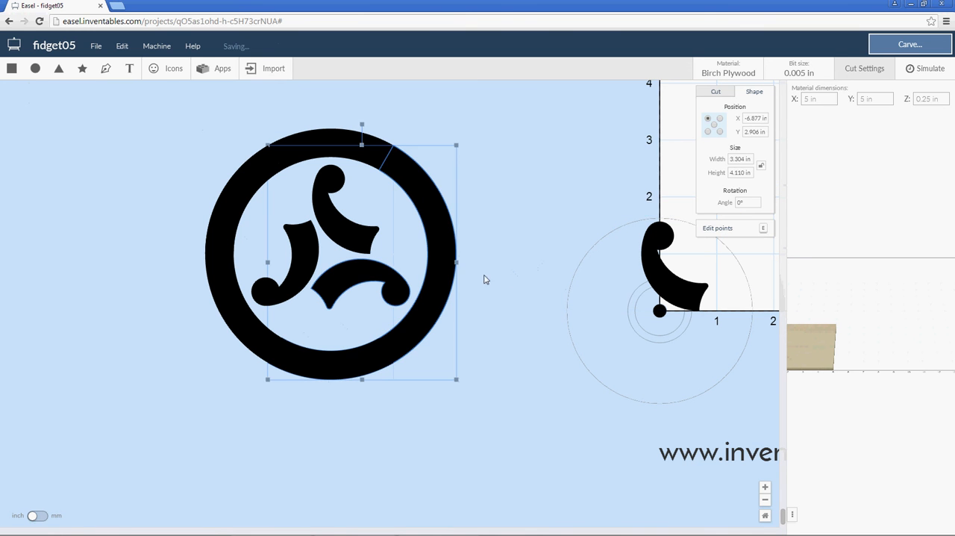
click(520, 271)
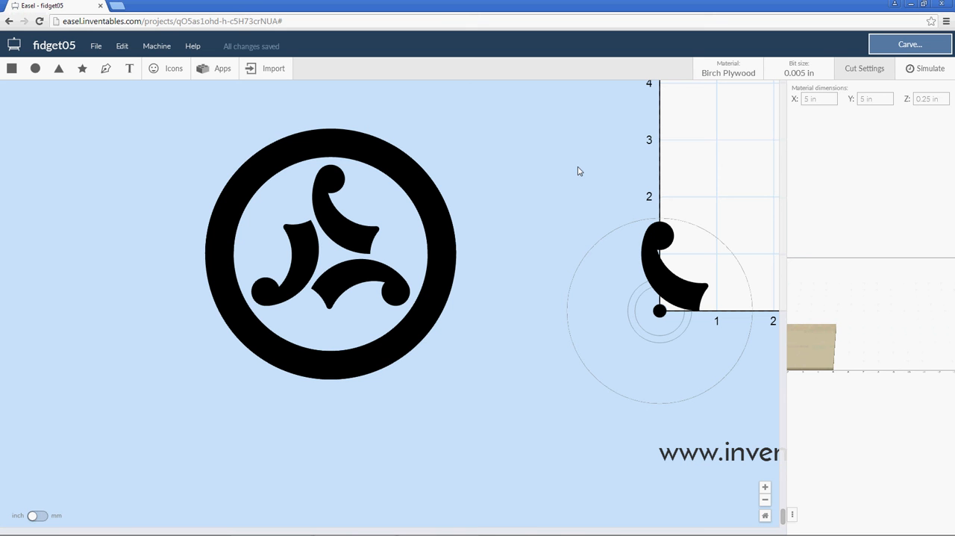
Examine one arm and ring segment of the array up close and compare it with the original arm at the origin.
click(436, 283)
scroll(426, 291, up, 4)
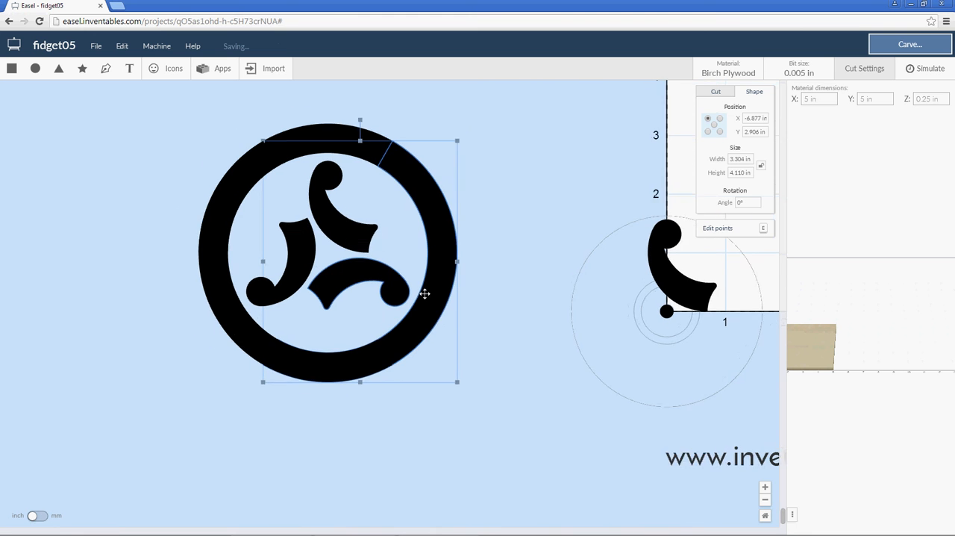
scroll(314, 279, up, 2)
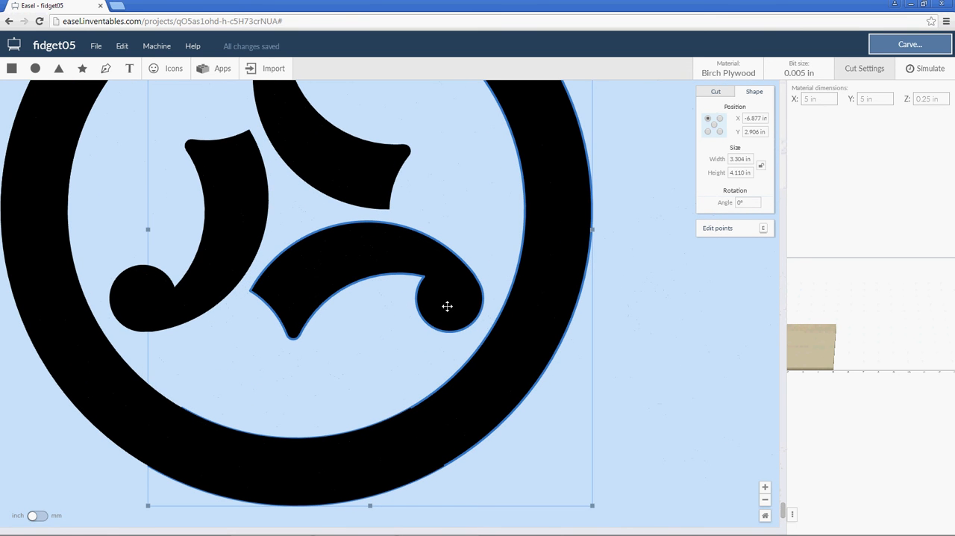
click(634, 344)
click(517, 316)
click(638, 338)
click(544, 327)
drag(674, 301, 520, 375)
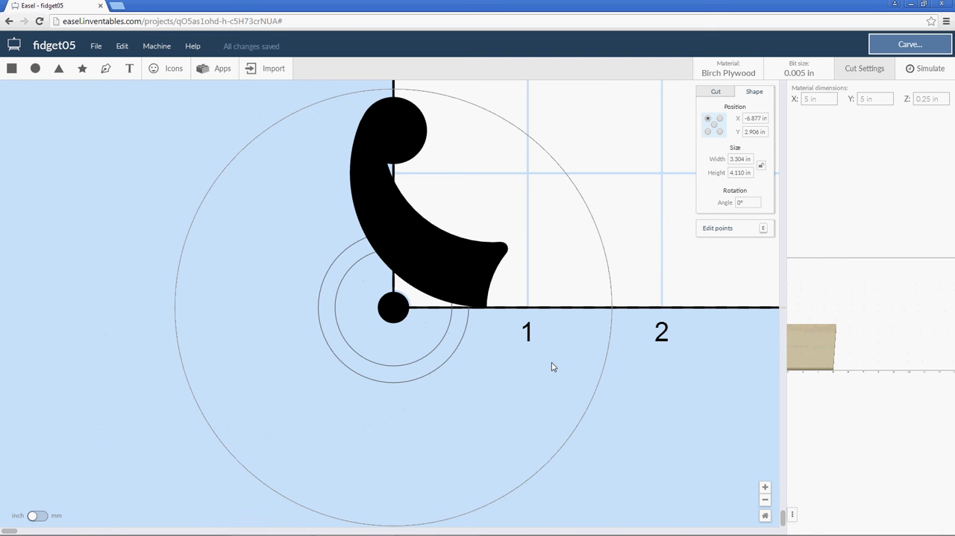
scroll(552, 366, down, 5)
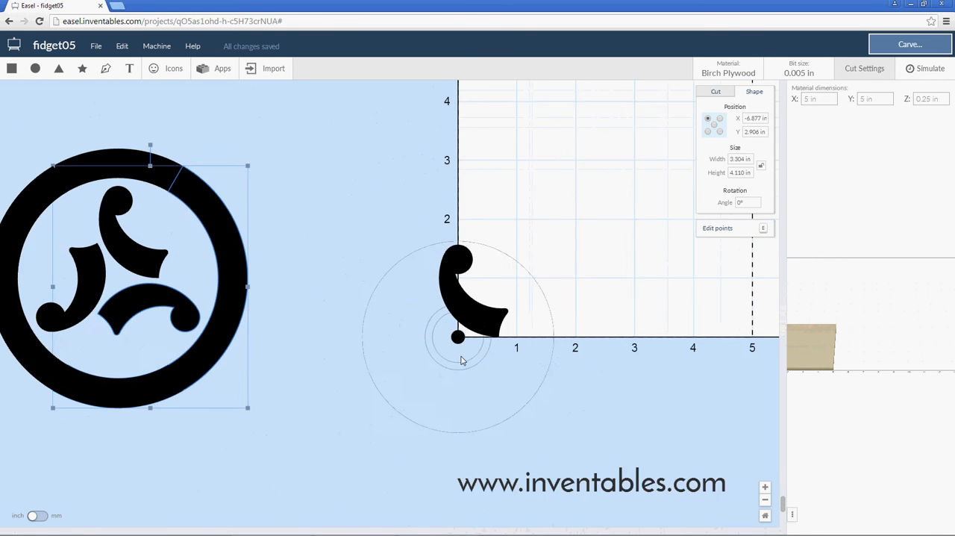
scroll(458, 356, down, 1)
click(354, 283)
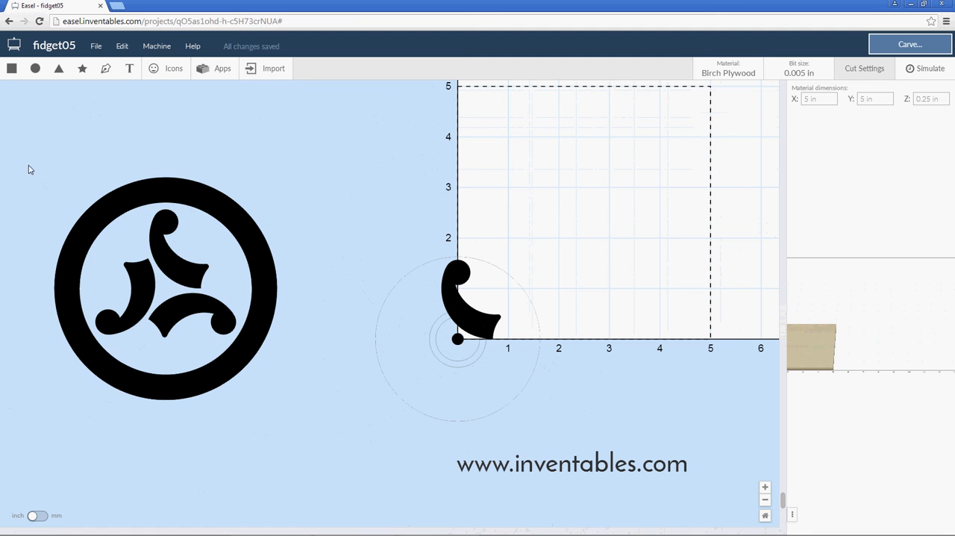
Combine the three overlapping arm and ring segments of the array into a single shape.
drag(28, 170, 305, 419)
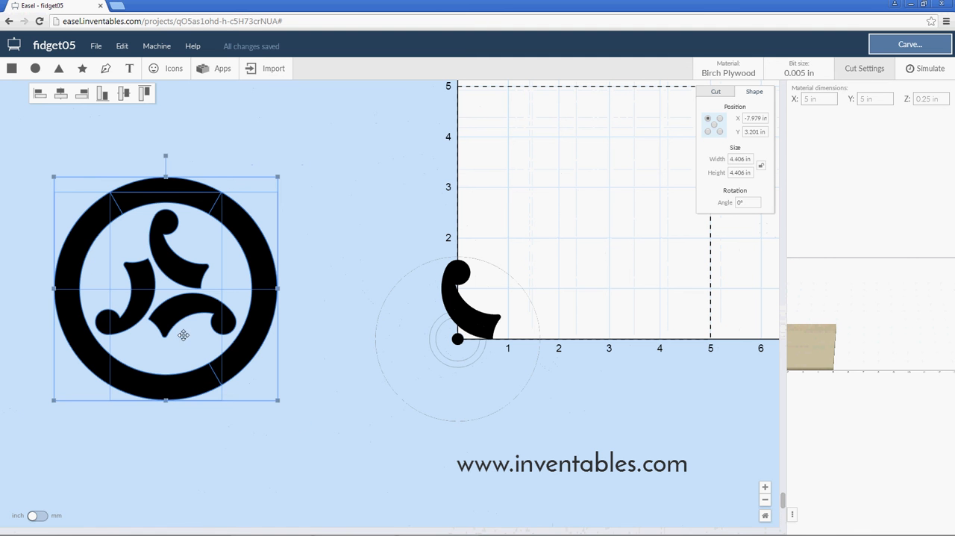
right_click(239, 350)
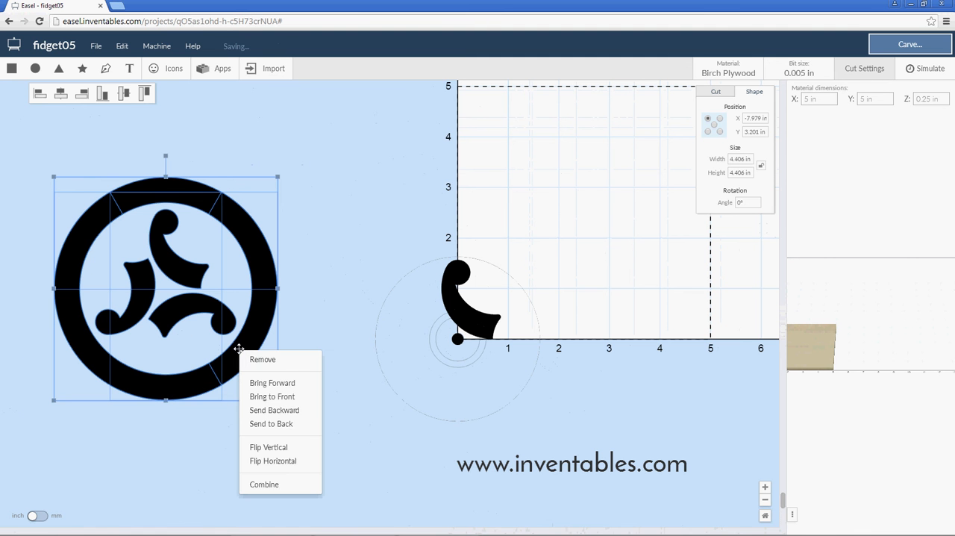
click(270, 484)
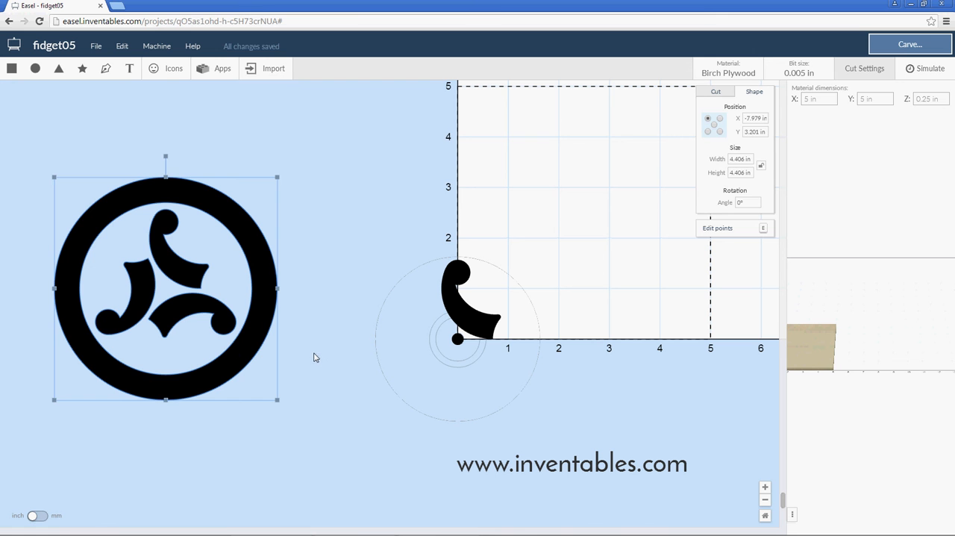
Delete the original curved arm at the origin, leaving the combined ring and arms in place.
click(341, 302)
click(186, 309)
click(446, 287)
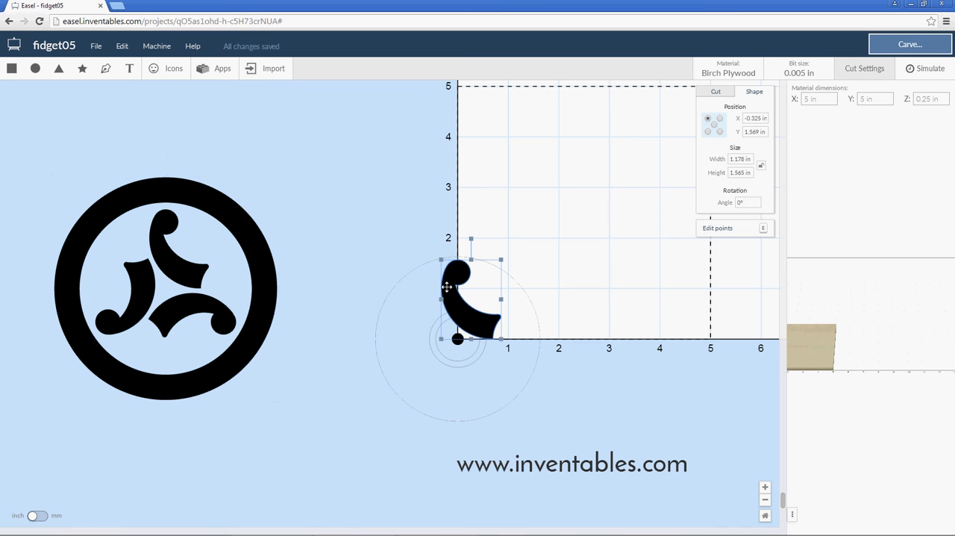
key(Delete)
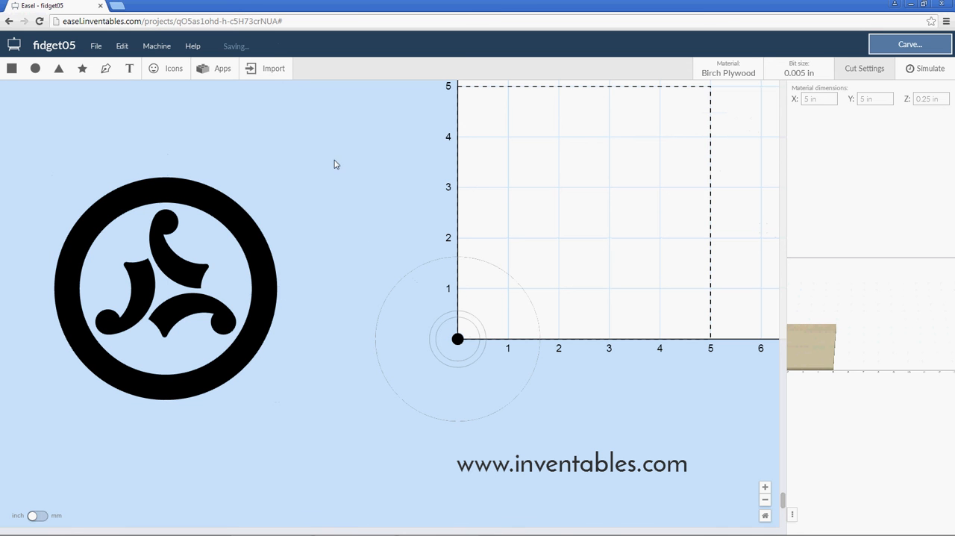
Centre the combined ring and arms on the origin by setting its centre position to X 0, Y 0.
drag(285, 159, 92, 346)
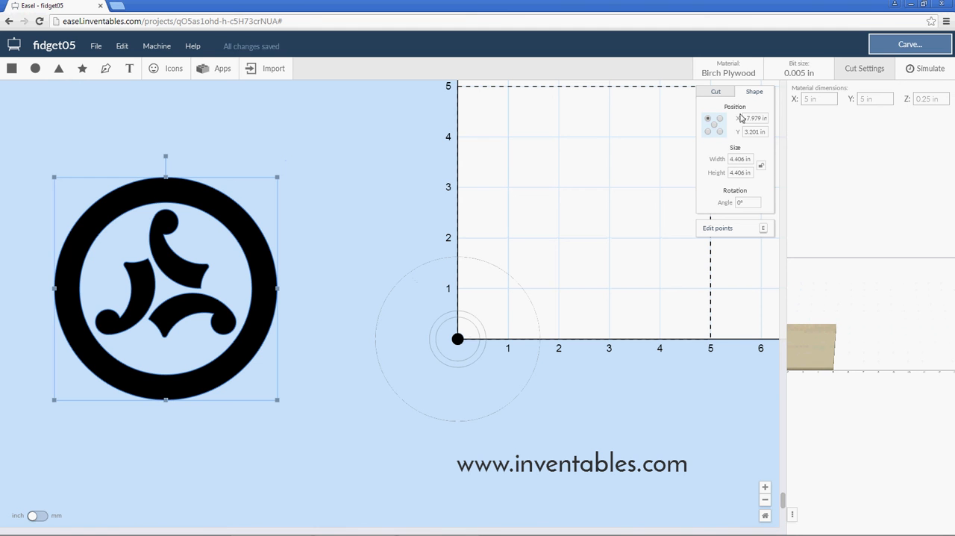
click(714, 125)
drag(761, 118, 739, 132)
text(0)
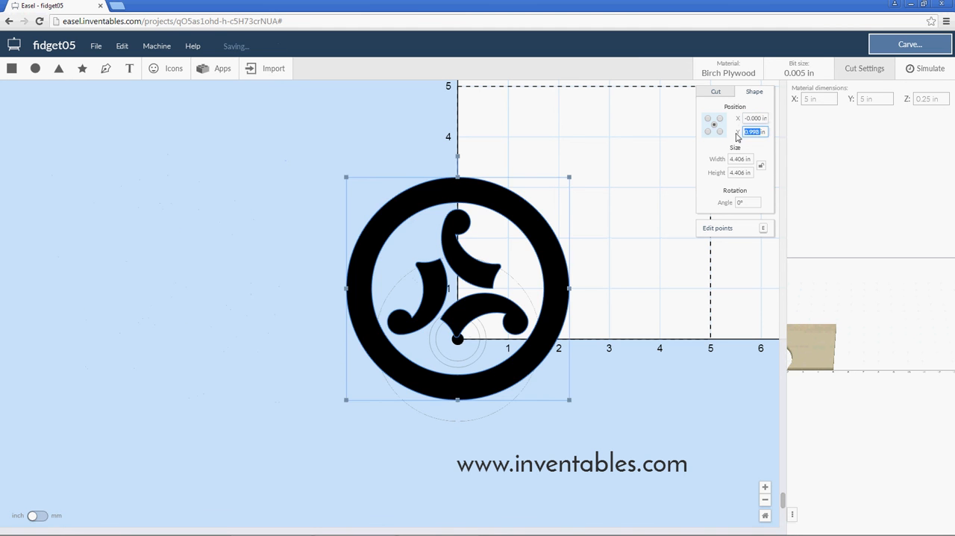
text(0)
key(Return)
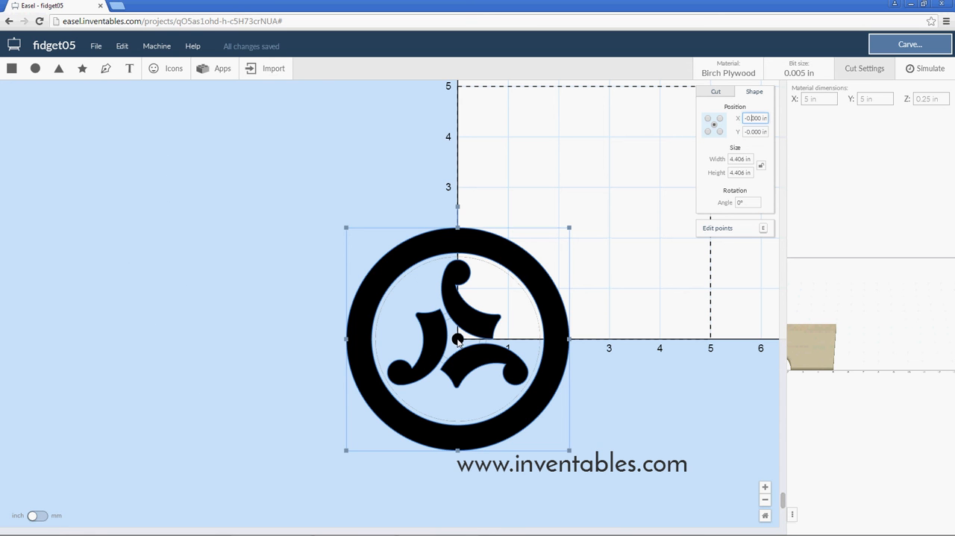
click(627, 362)
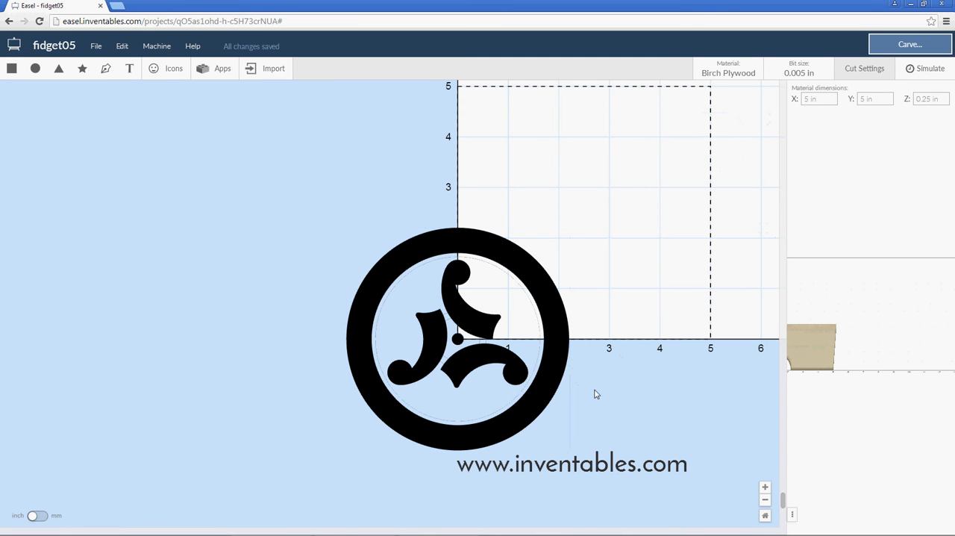
Add a circle and shrink it to about 0.46 in across, placed outside the ring.
scroll(591, 388, up, 3)
scroll(573, 386, up, 2)
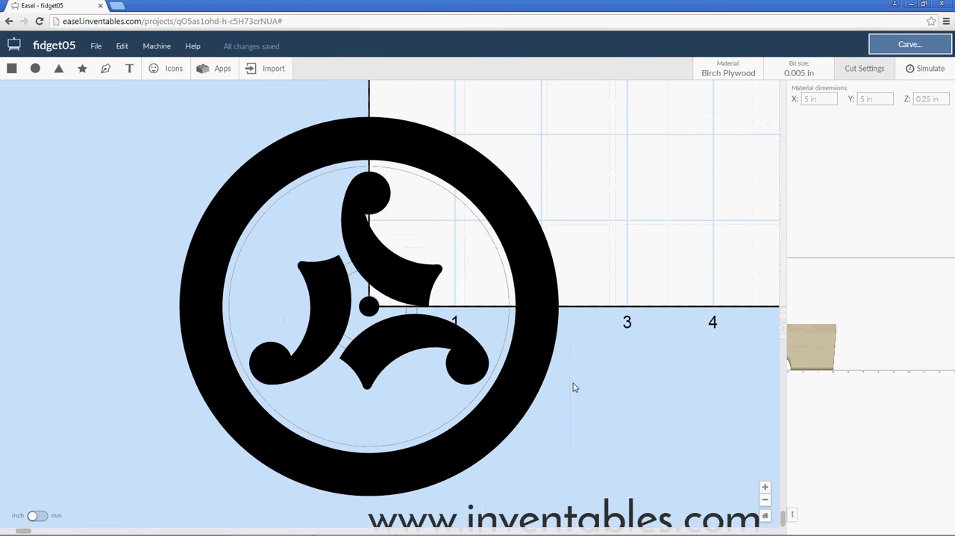
click(500, 357)
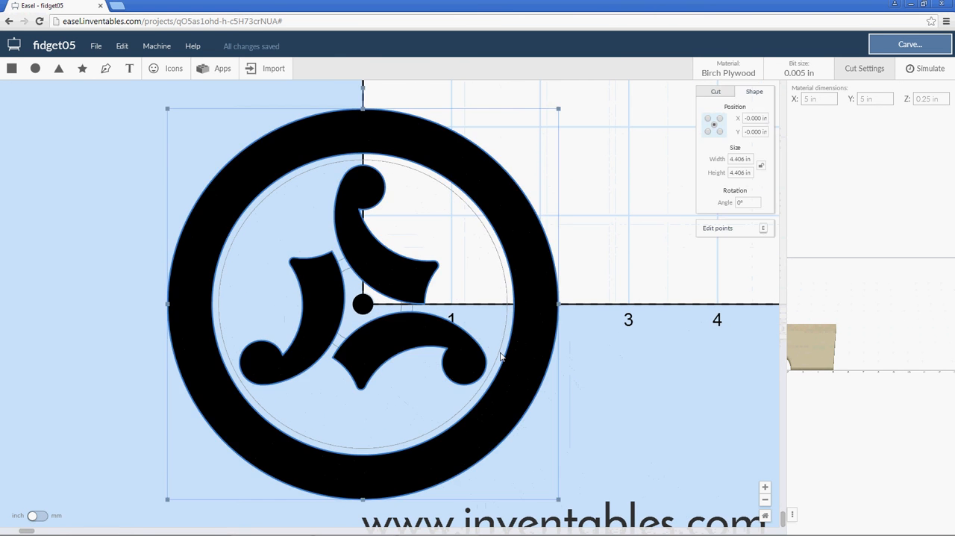
click(591, 344)
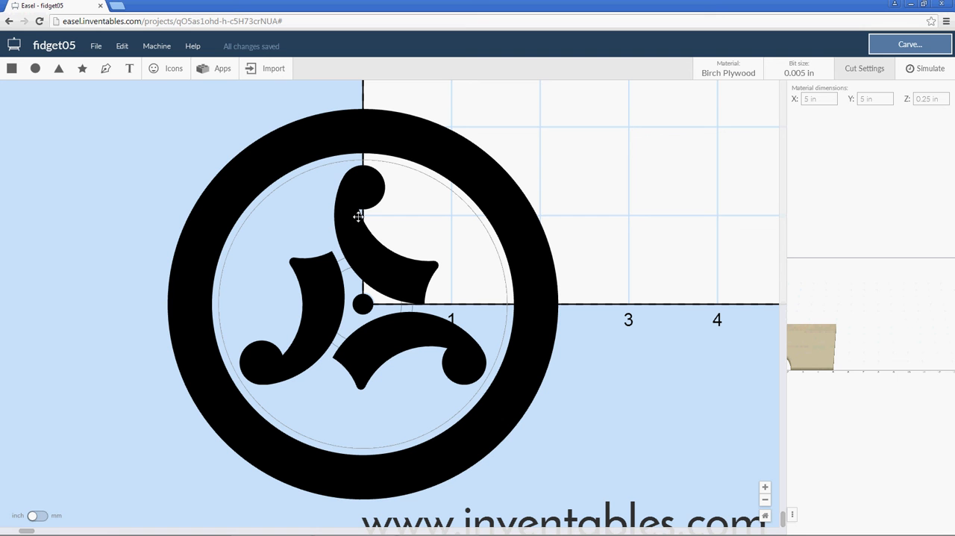
click(35, 68)
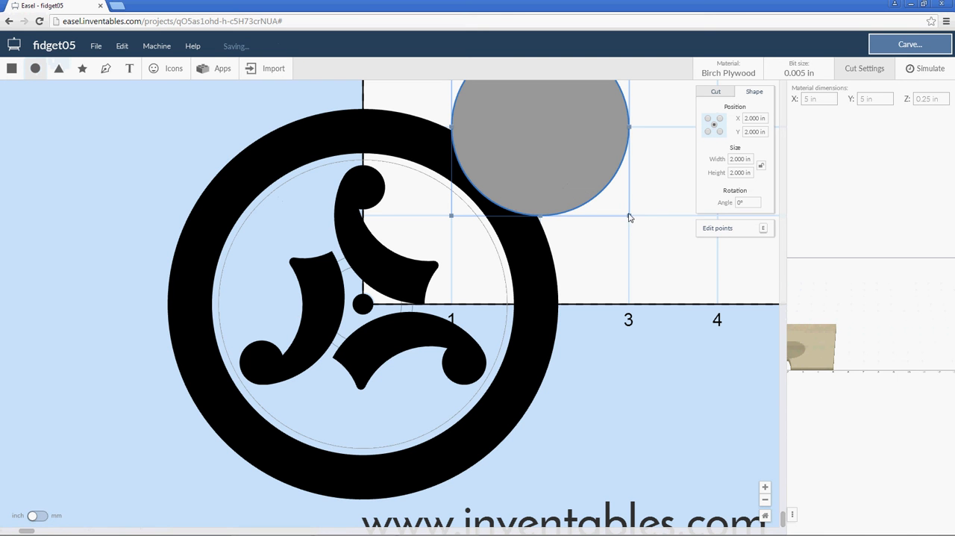
drag(592, 186, 612, 191)
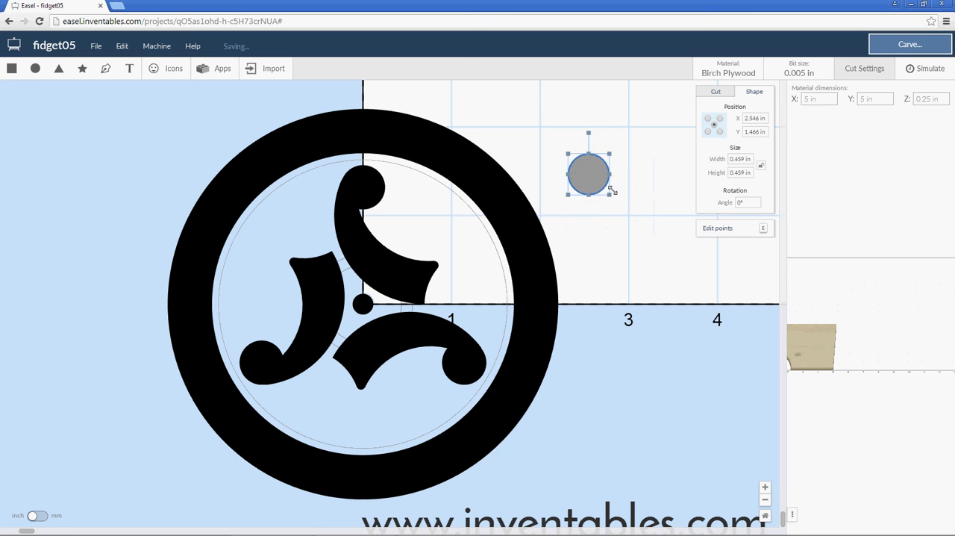
Set the new circle's width and height to 0.24 in.
double_click(738, 159)
text(0.24)
double_click(737, 173)
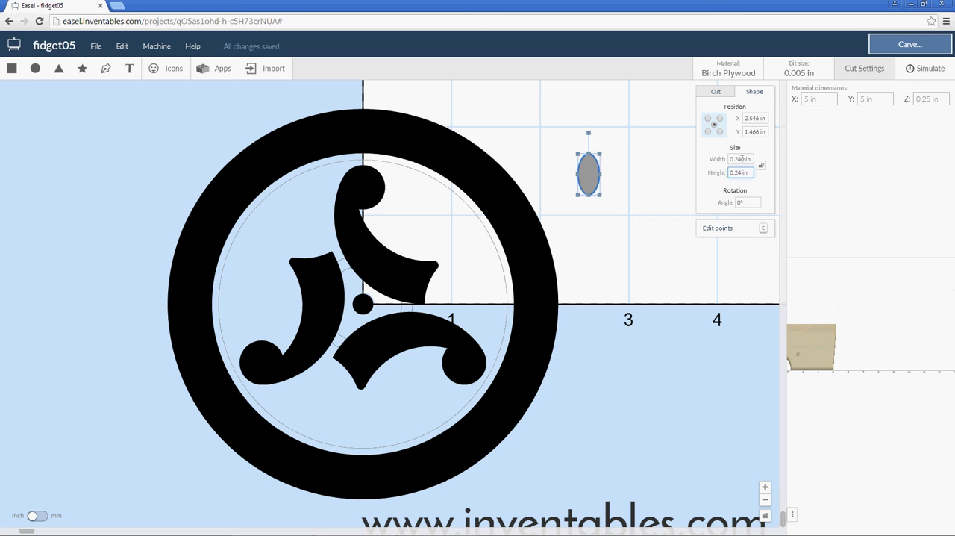
click(742, 159)
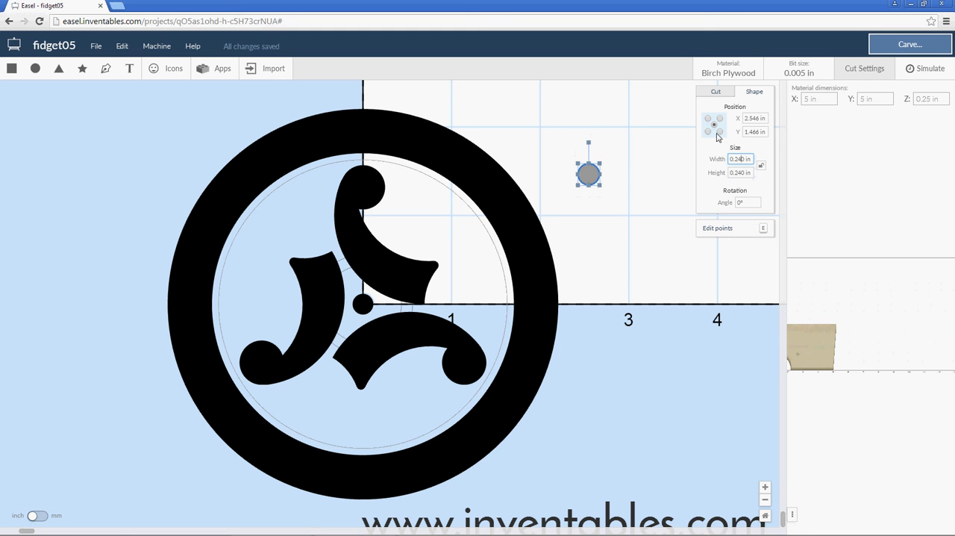
Align the small circle with the vertical axis by setting its centre X position to 0.
drag(760, 120, 742, 123)
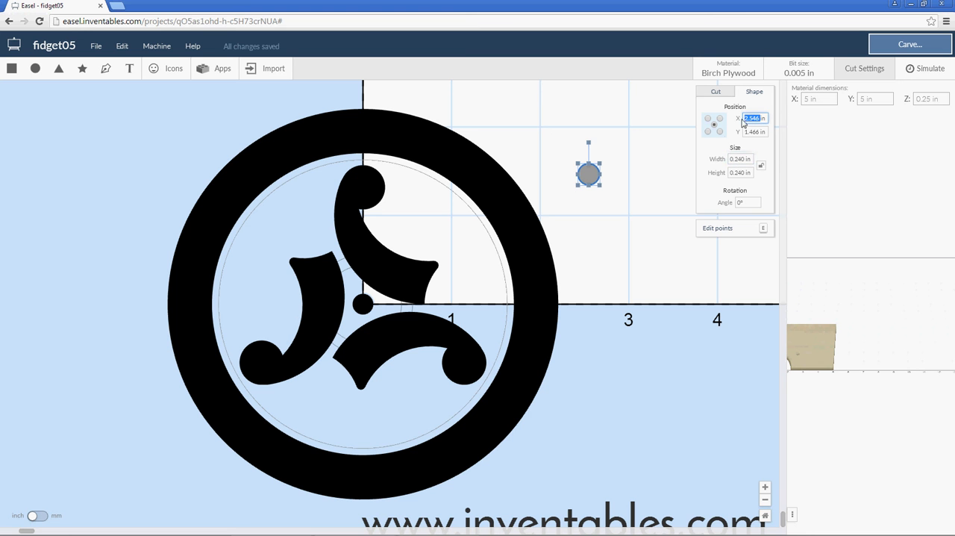
text(0)
key(Return)
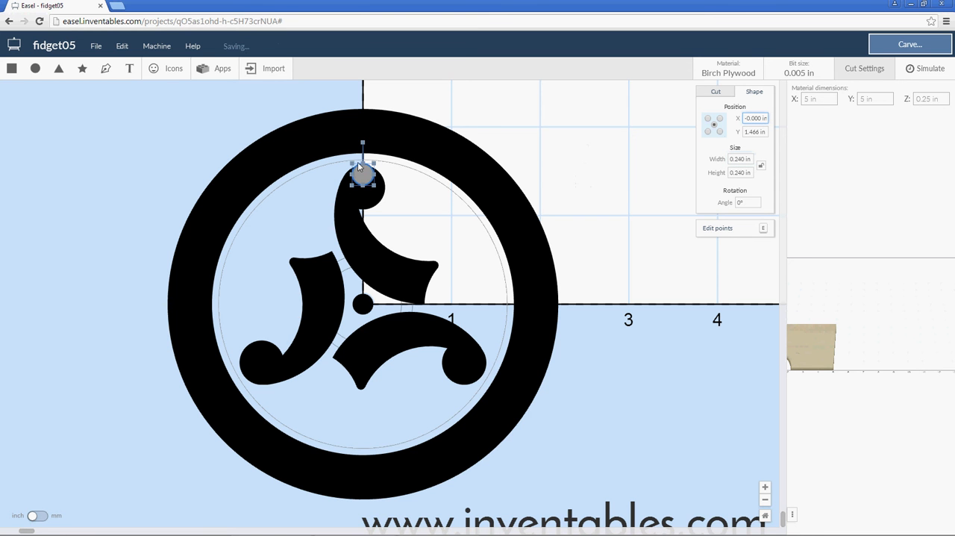
Nudge the small circle vertically to Y 1.316 in, centring it in the rounded end of the upper arm.
scroll(363, 183, up, 5)
scroll(364, 196, up, 3)
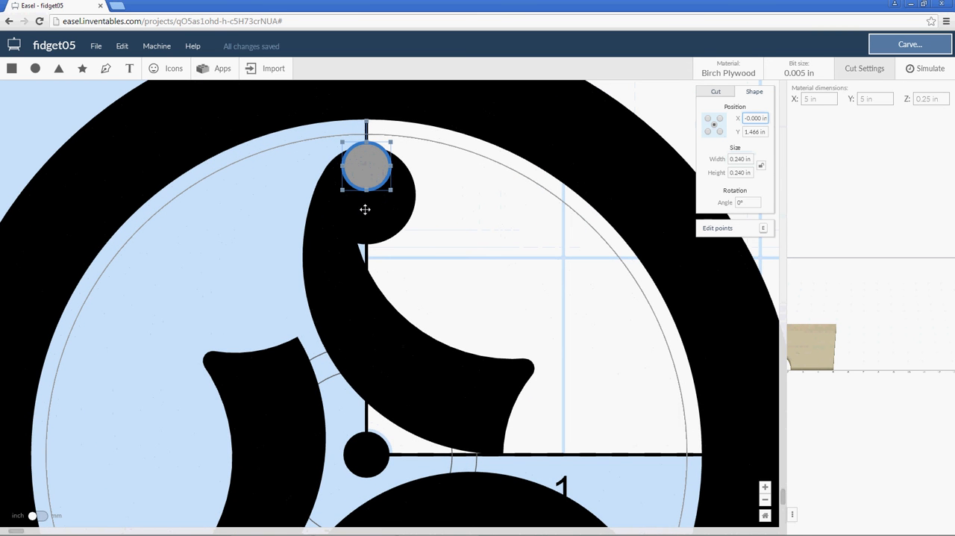
click(385, 185)
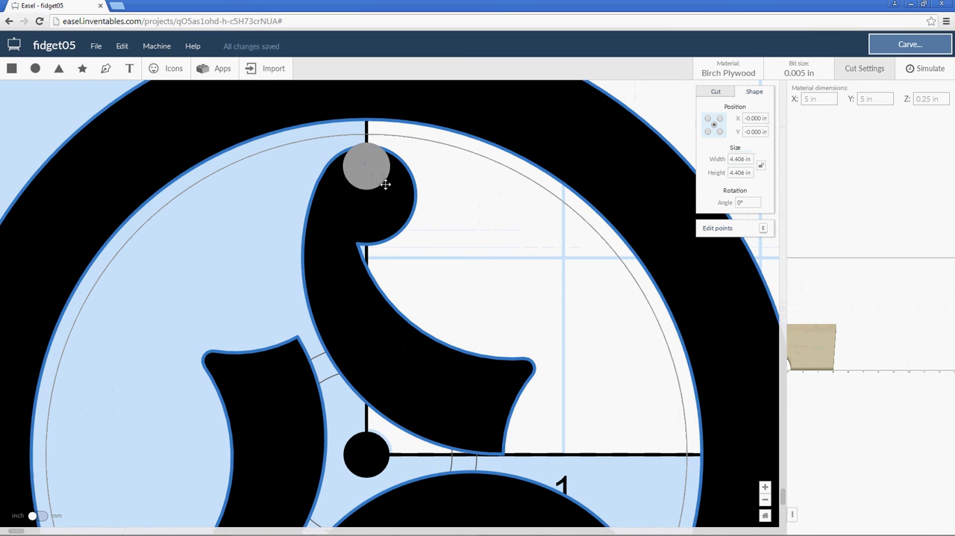
click(358, 165)
key(Down)
key(Down)
key(Down)
key(Down)
key(Down)
key(Down)
key(Down)
key(Down)
key(Down)
key(Down)
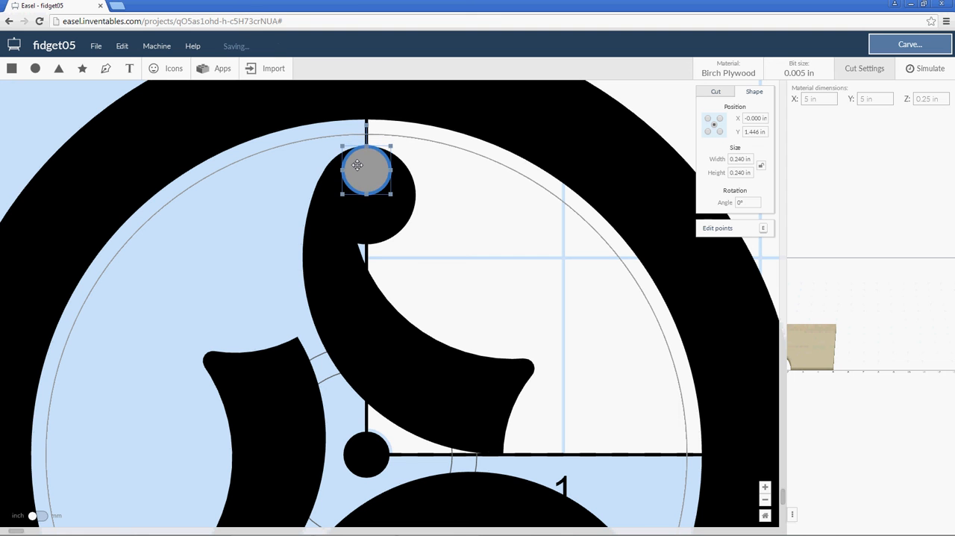
key(Down)
key(Down)
key(Down)
key(Down)
key(Down)
key(Down)
key(Down)
key(Down)
key(Down)
key(Down)
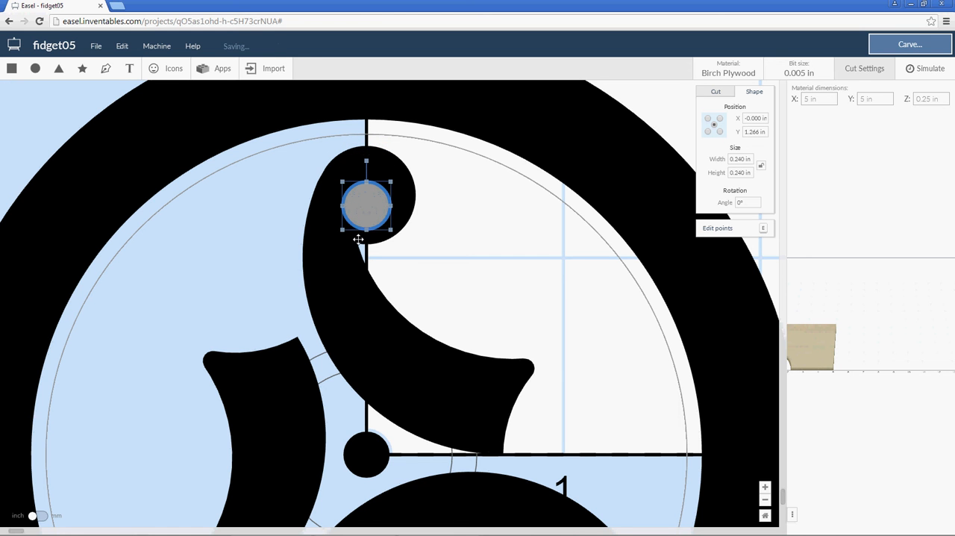
key(Up)
key(Up)
key(Up)
key(Up)
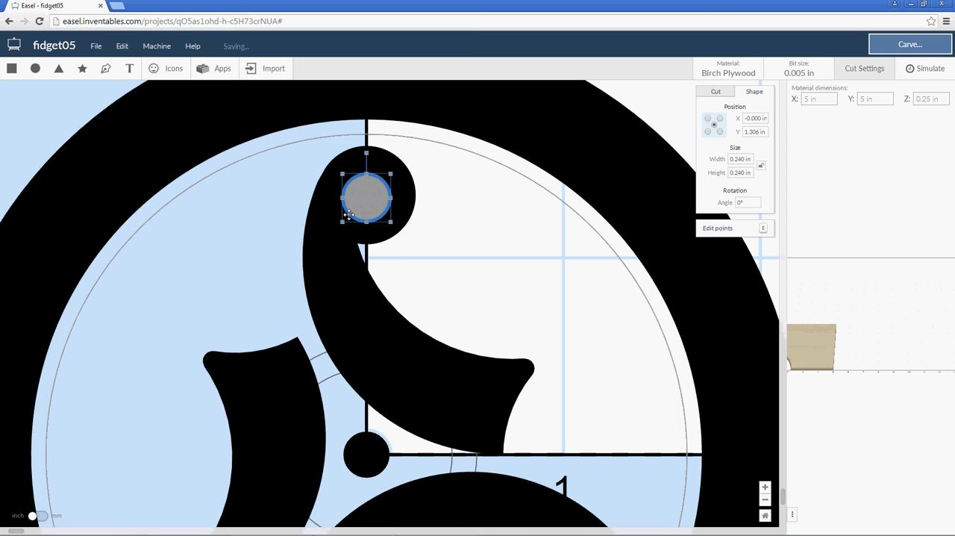
key(Up)
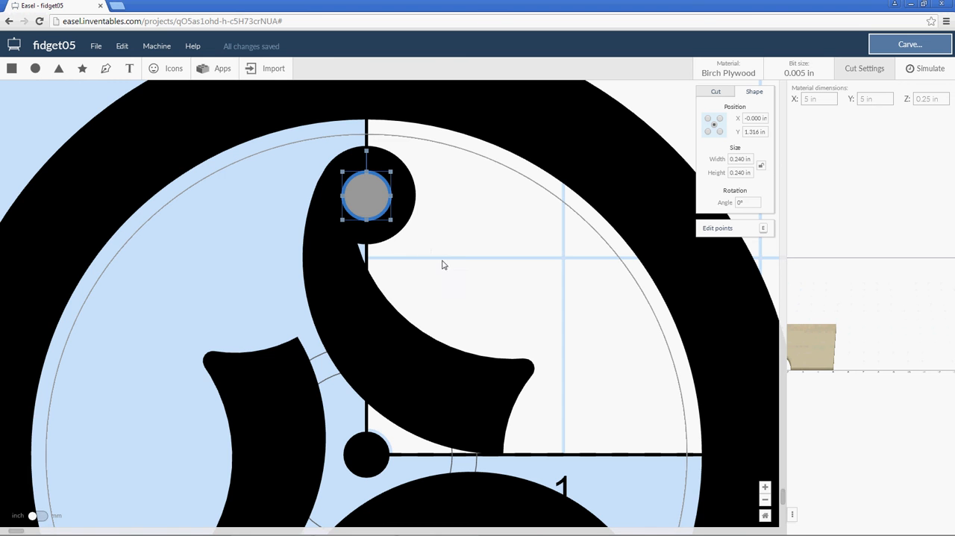
Select the small circle in the upper arm's rounded end and open the Radial Array app for it.
scroll(448, 270, down, 4)
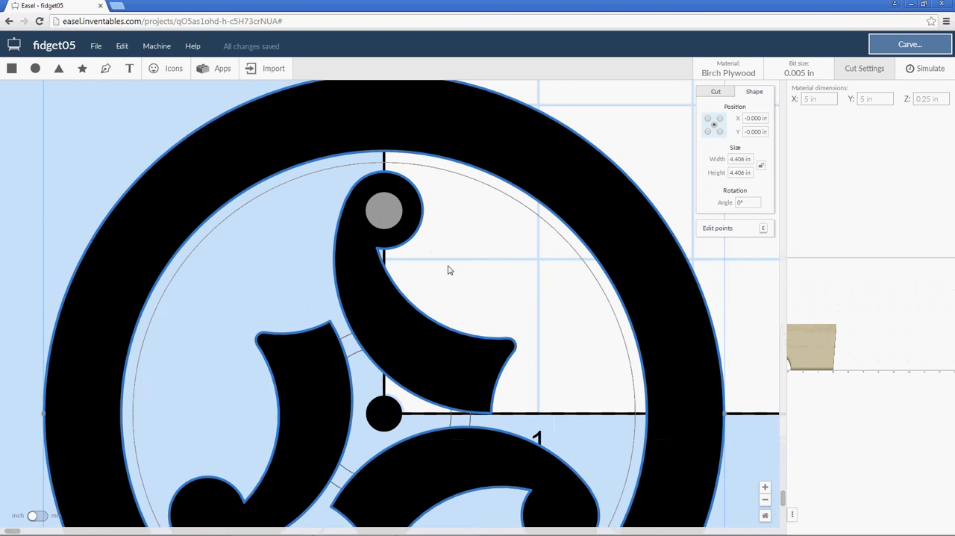
key(ctrl+a)
scroll(448, 269, down, 5)
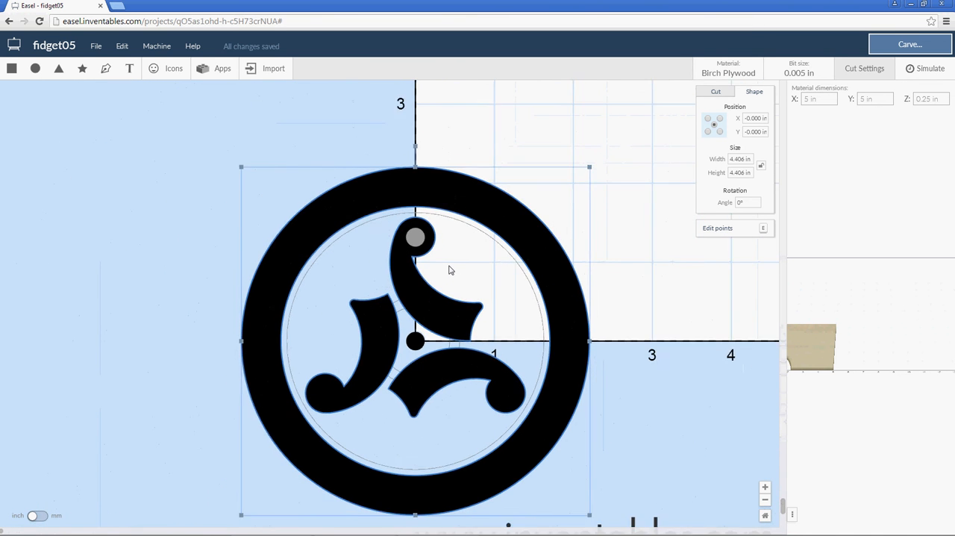
scroll(450, 270, down, 1)
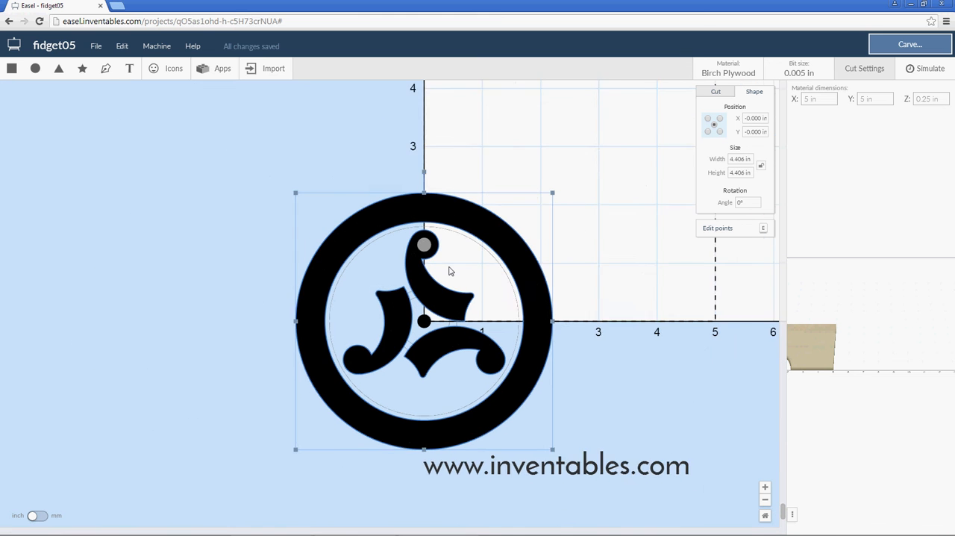
scroll(450, 270, up, 1)
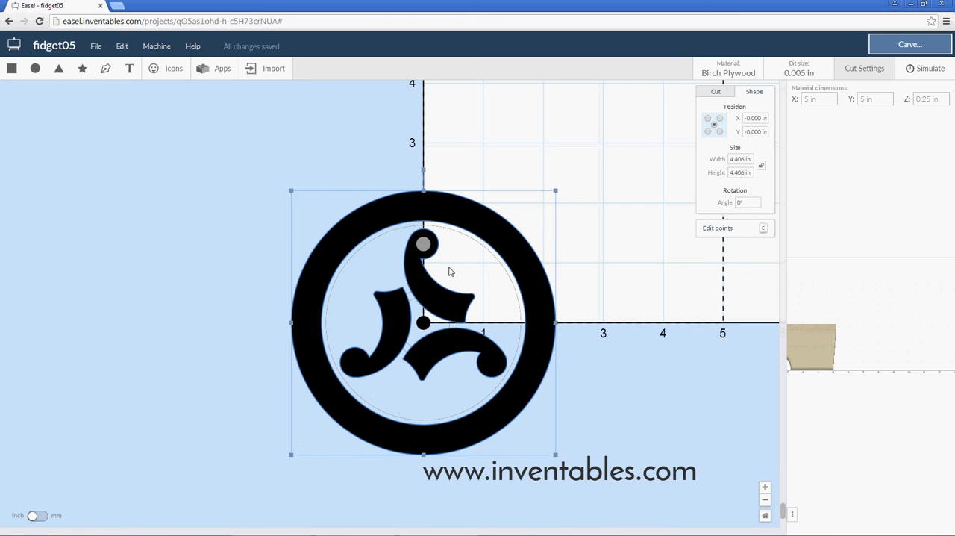
click(421, 240)
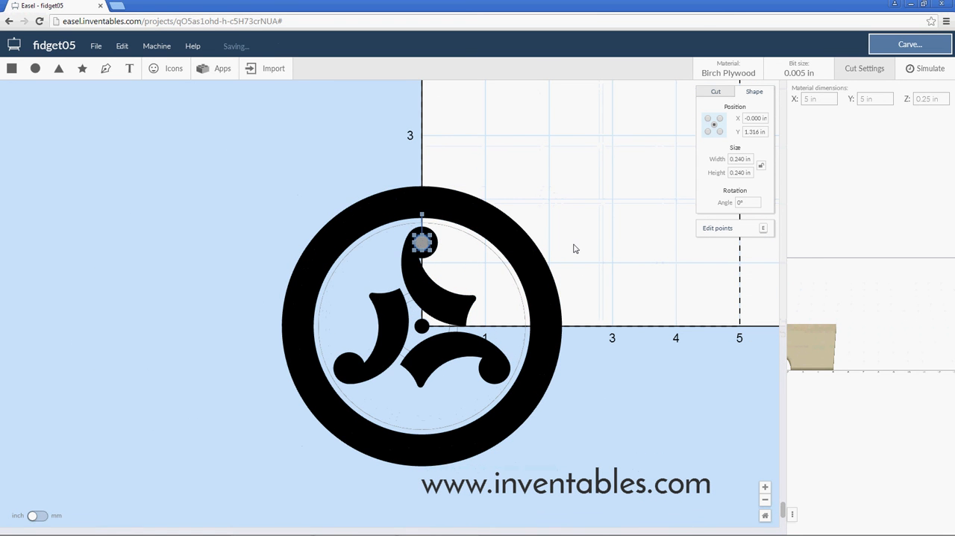
scroll(574, 250, down, 2)
scroll(572, 252, down, 1)
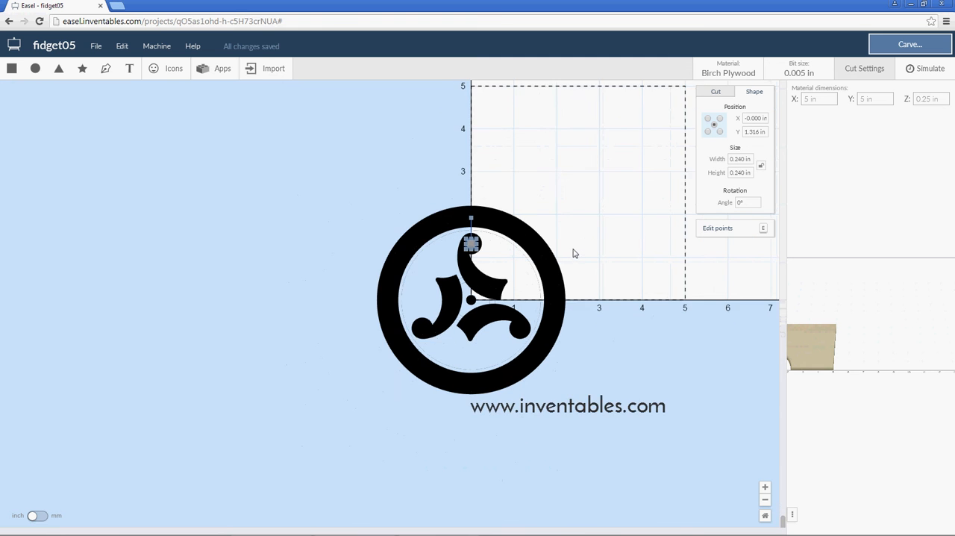
scroll(587, 226, down, 1)
scroll(587, 226, up, 1)
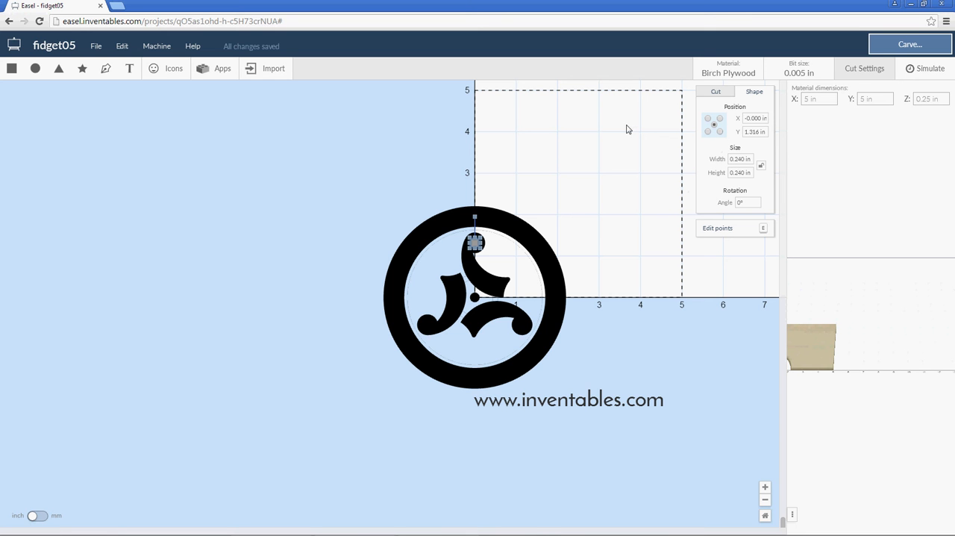
click(216, 75)
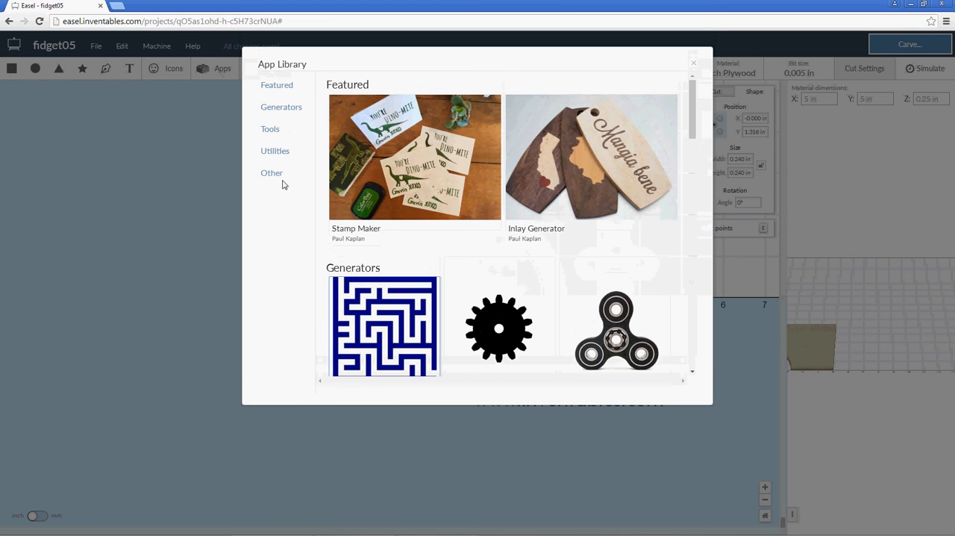
click(276, 151)
scroll(379, 263, down, 3)
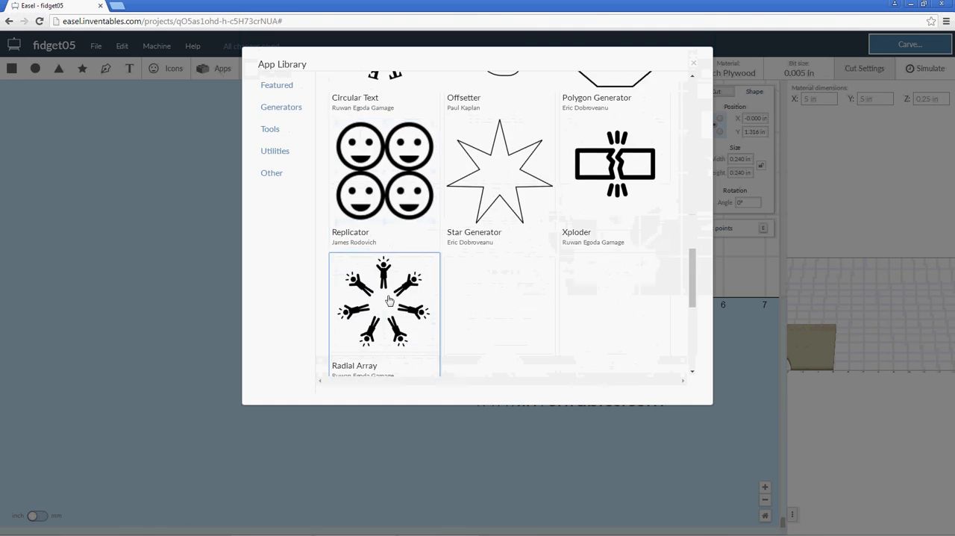
click(382, 313)
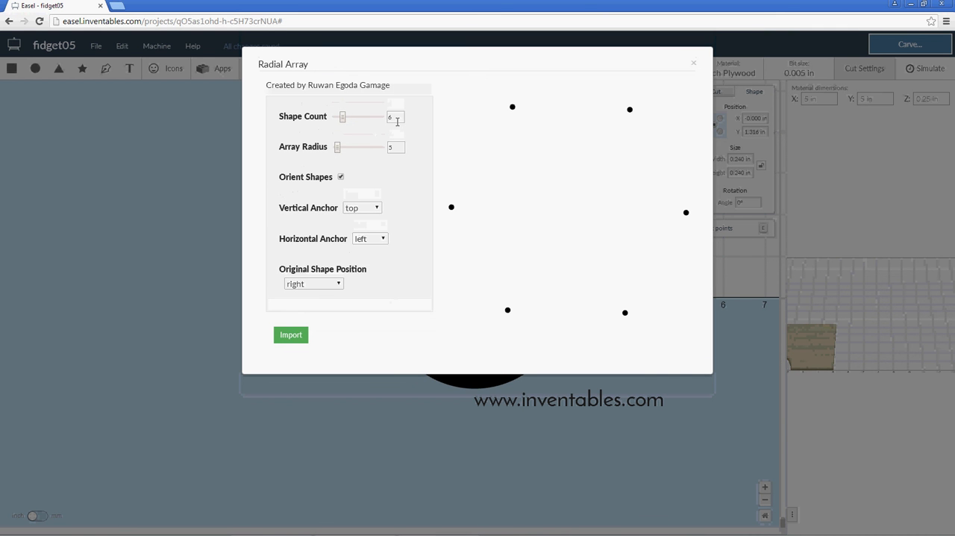
Set the radial array to a shape count of 3 and an array radius of 1.316.
drag(398, 121, 386, 122)
text(3)
drag(396, 146, 380, 146)
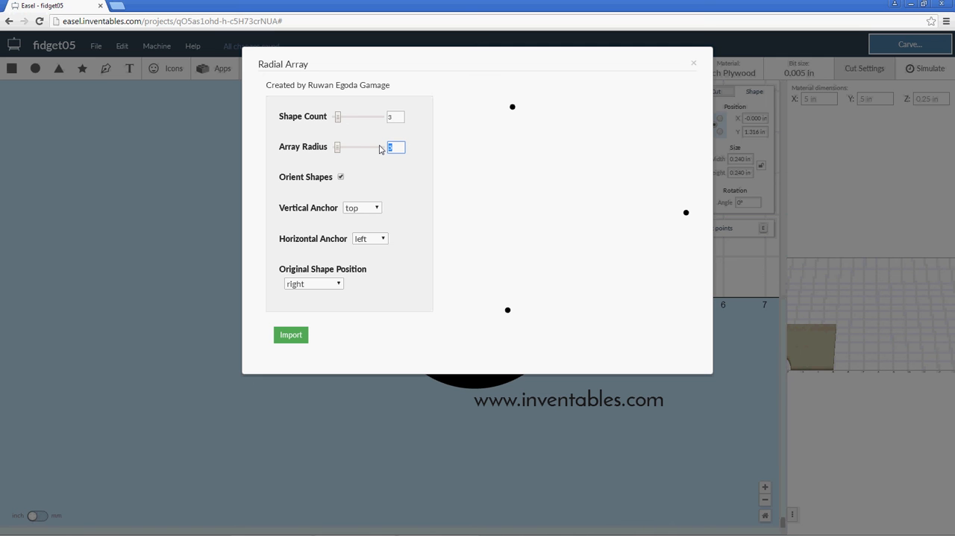
text(1.316)
Set the array's vertical anchor to middle, horizontal anchor to center and original shape position to top, and import the three circles.
click(376, 210)
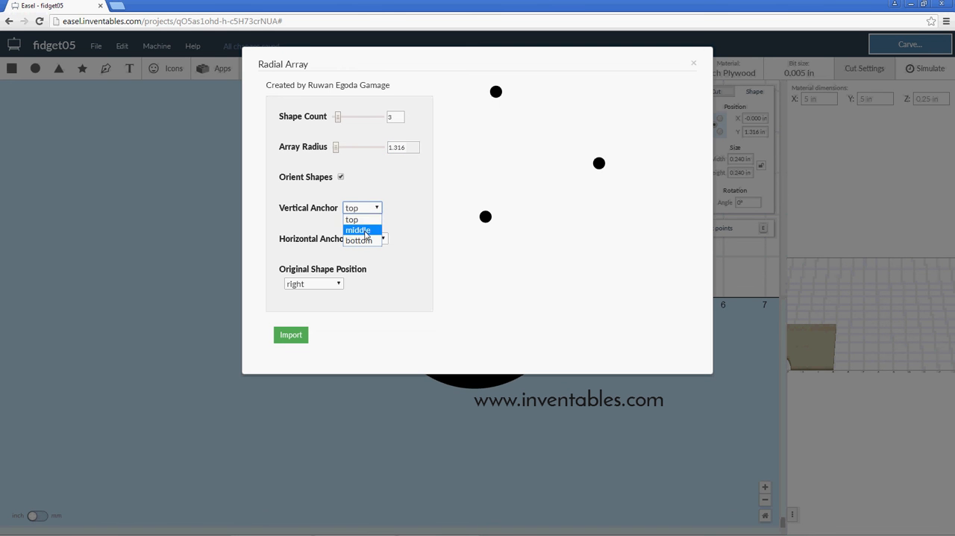
click(361, 230)
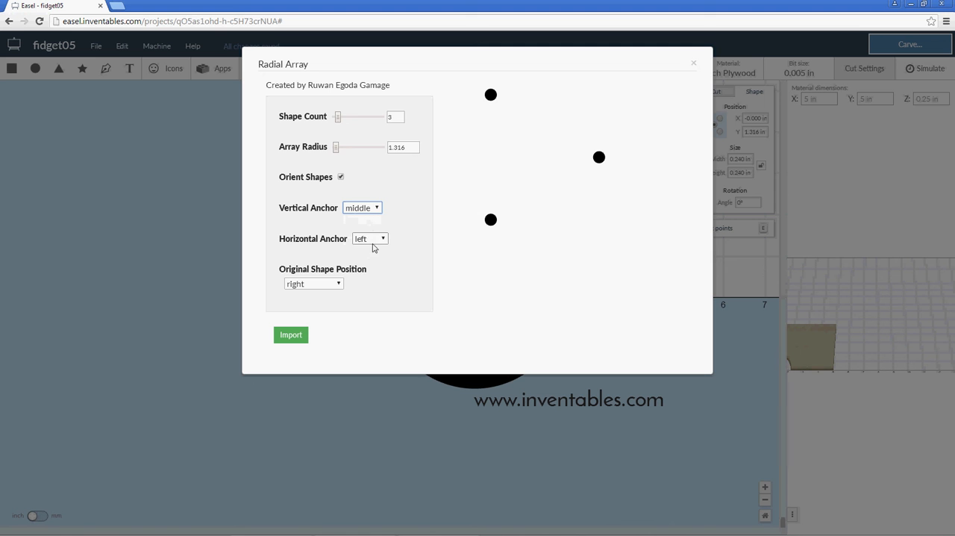
click(370, 240)
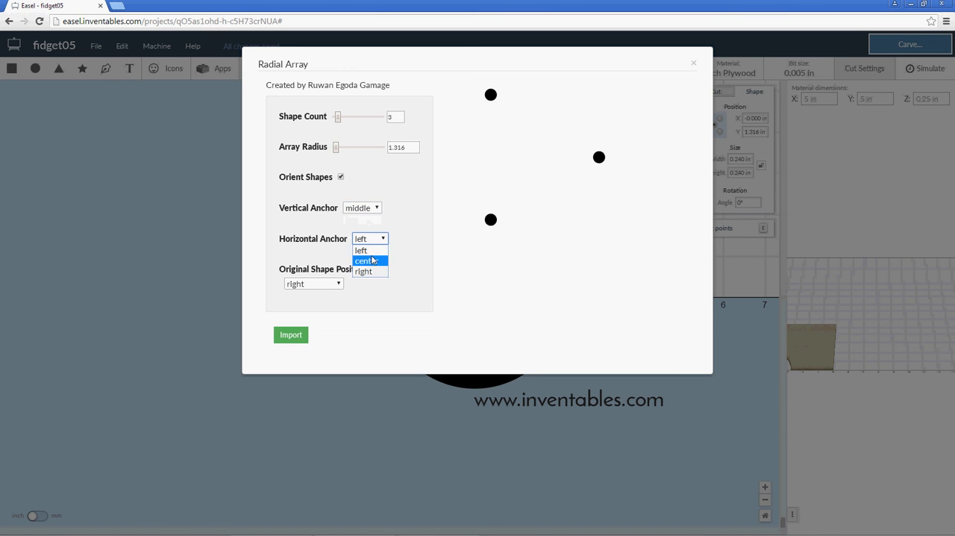
click(375, 262)
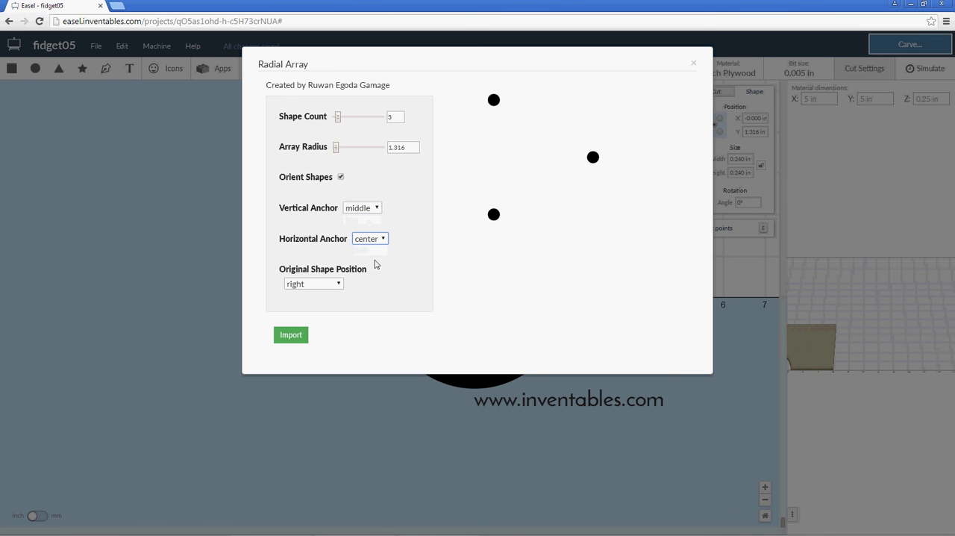
click(331, 282)
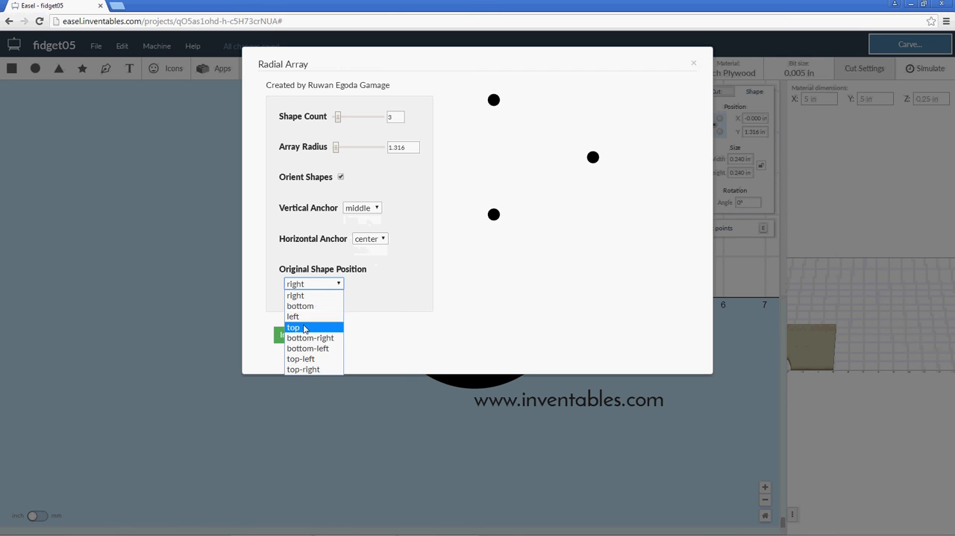
click(304, 328)
click(340, 285)
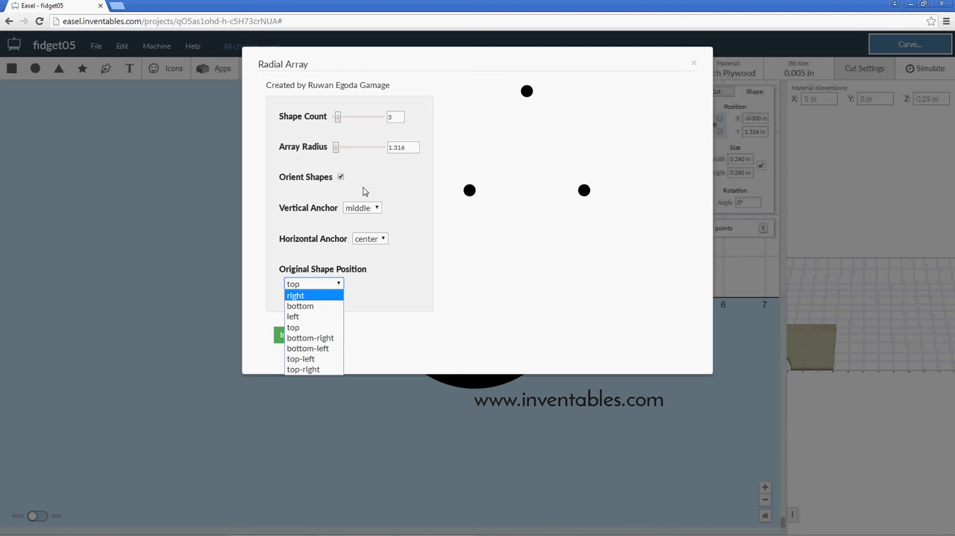
click(302, 327)
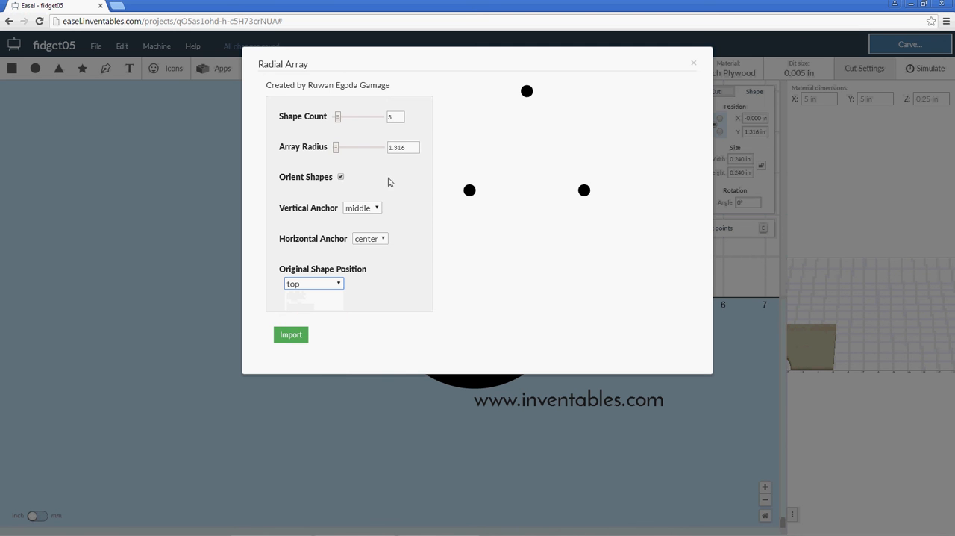
click(291, 335)
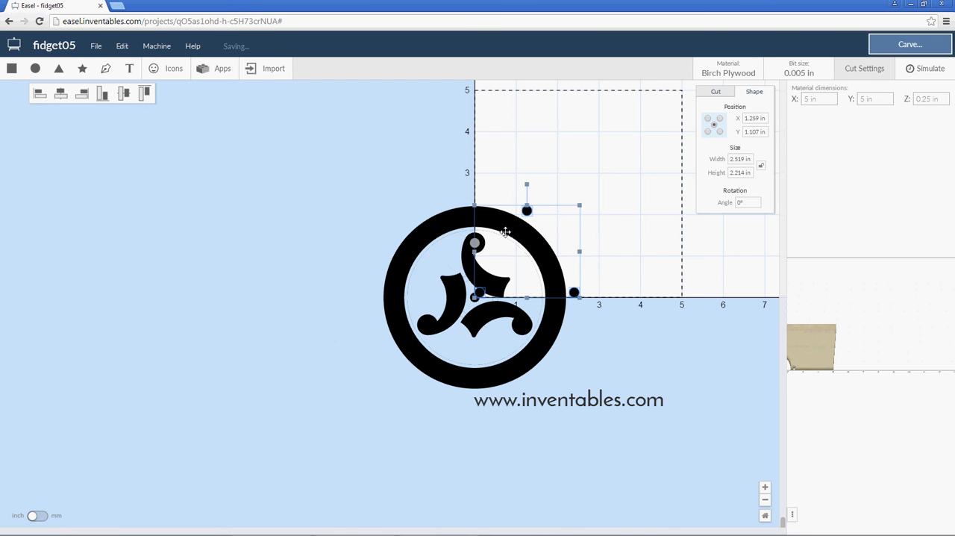
Try fitting the imported three-circle array over the arms' rounded ends, and remove that array from the design.
drag(527, 210, 593, 135)
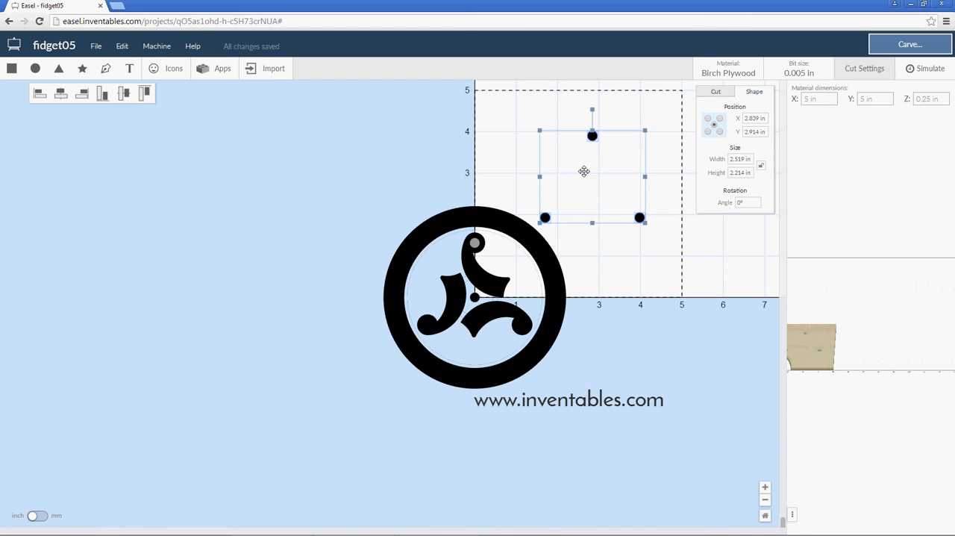
drag(593, 135, 475, 243)
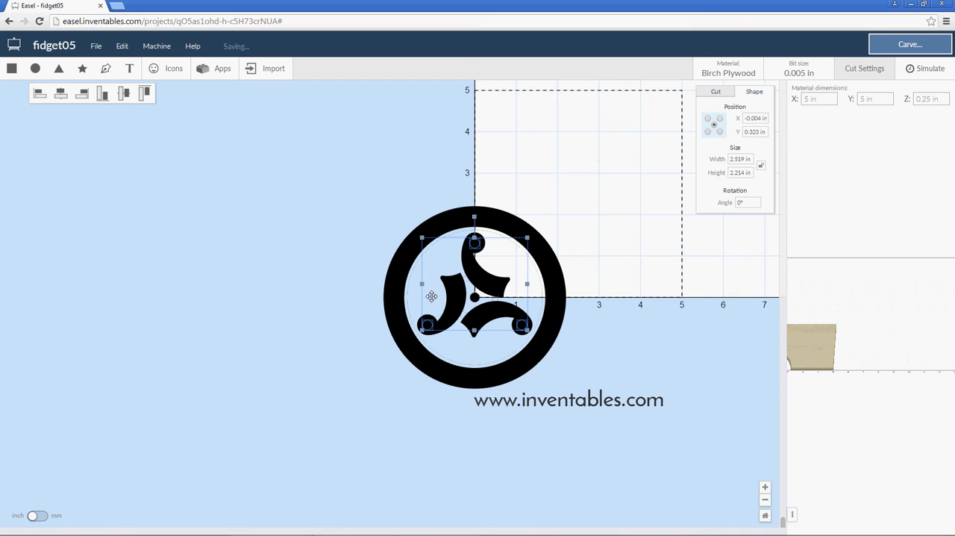
scroll(497, 300, up, 5)
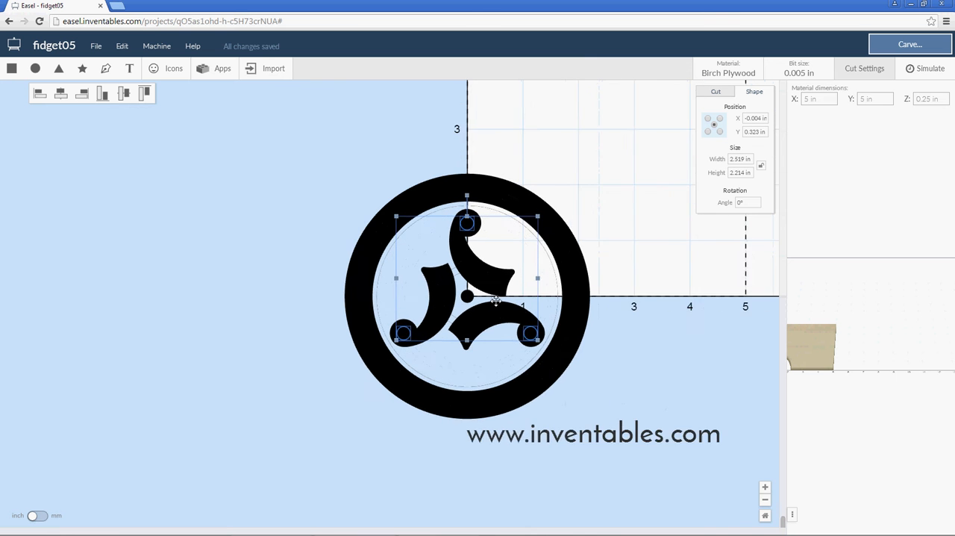
scroll(493, 298, up, 1)
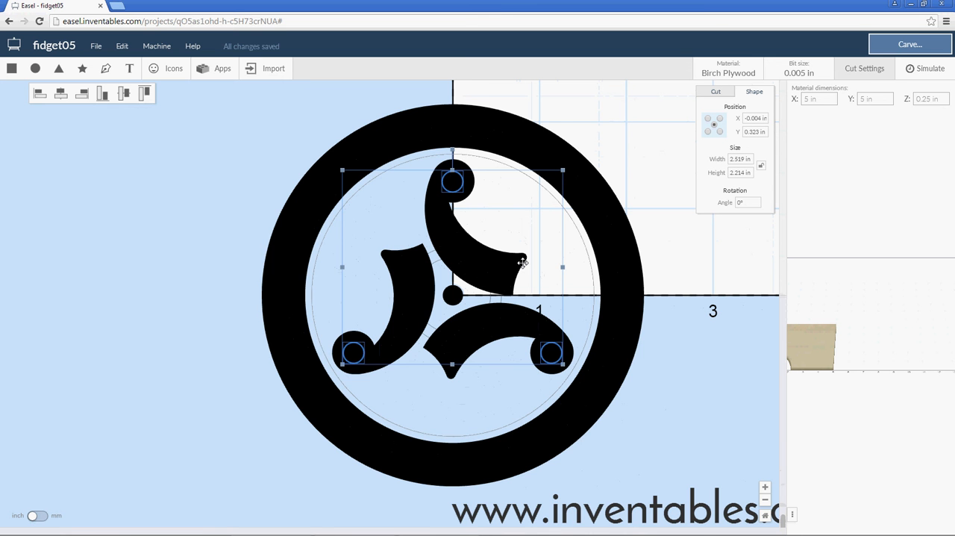
scroll(522, 263, down, 6)
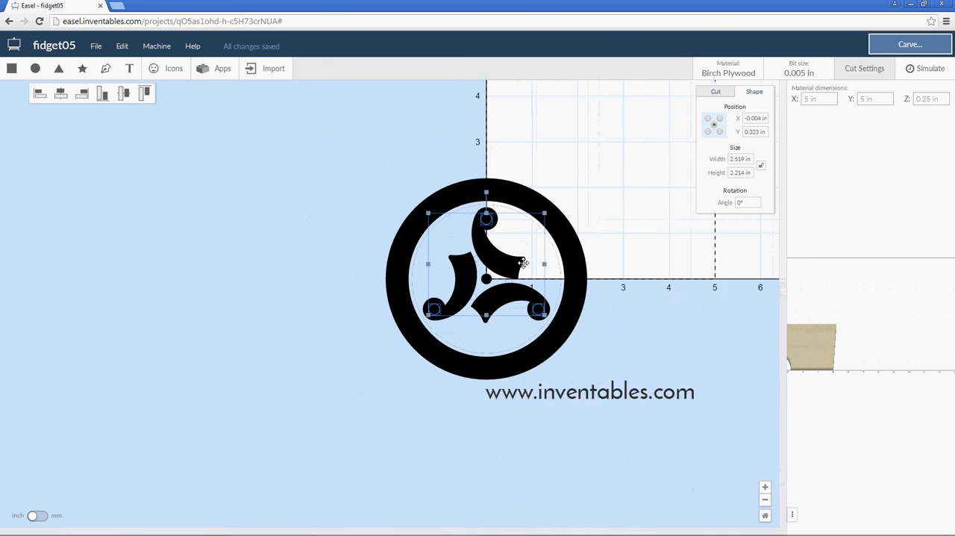
click(540, 252)
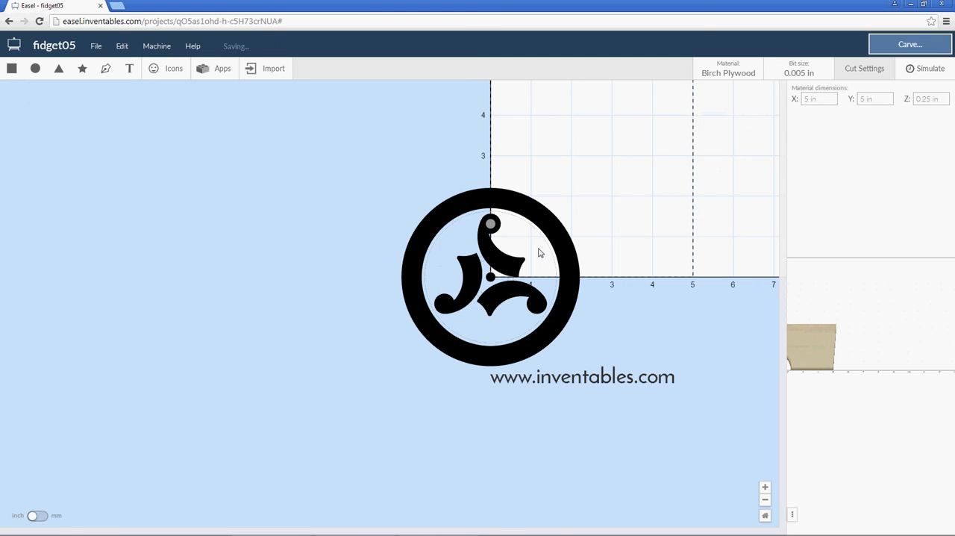
Reopen the Radial Array app for the original small circle in the upper arm's rounded end.
click(490, 224)
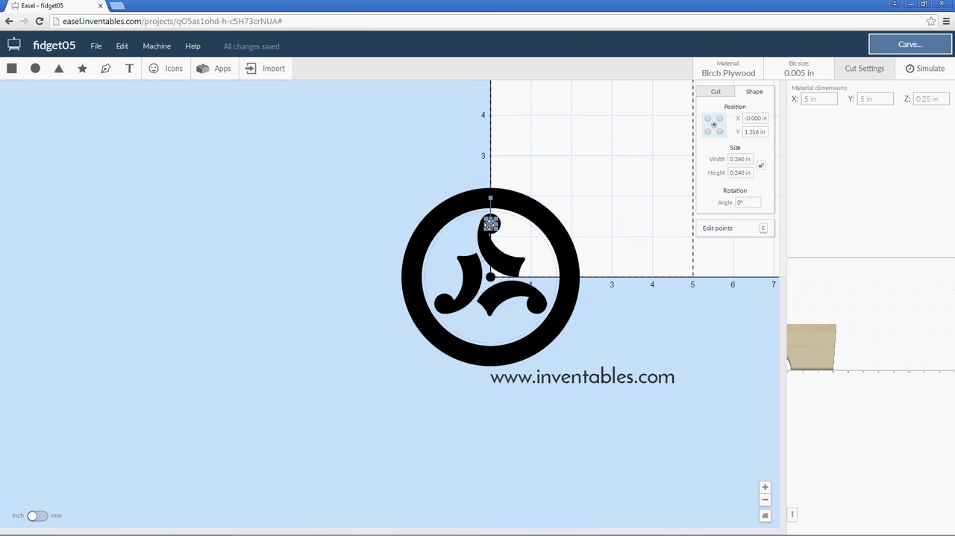
click(202, 68)
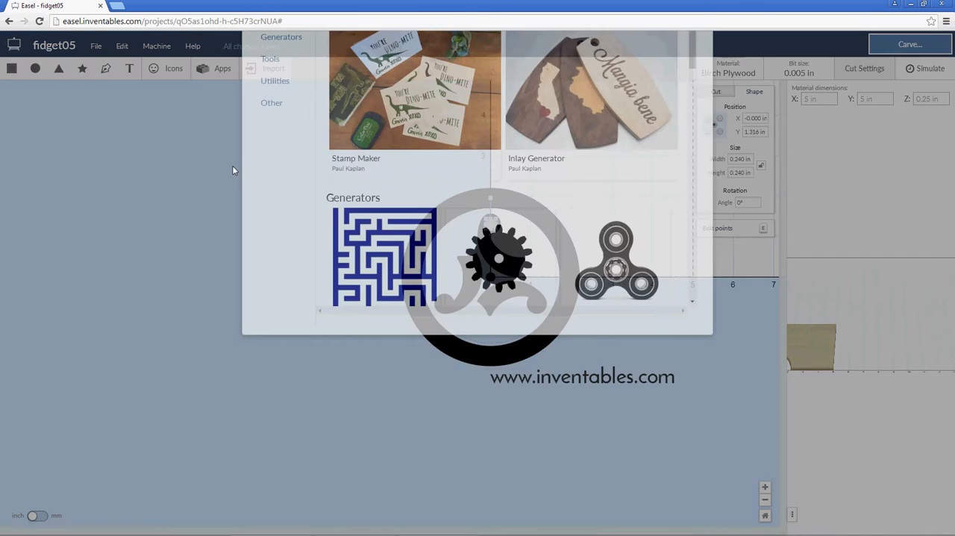
scroll(311, 226, down, 4)
scroll(311, 226, down, 5)
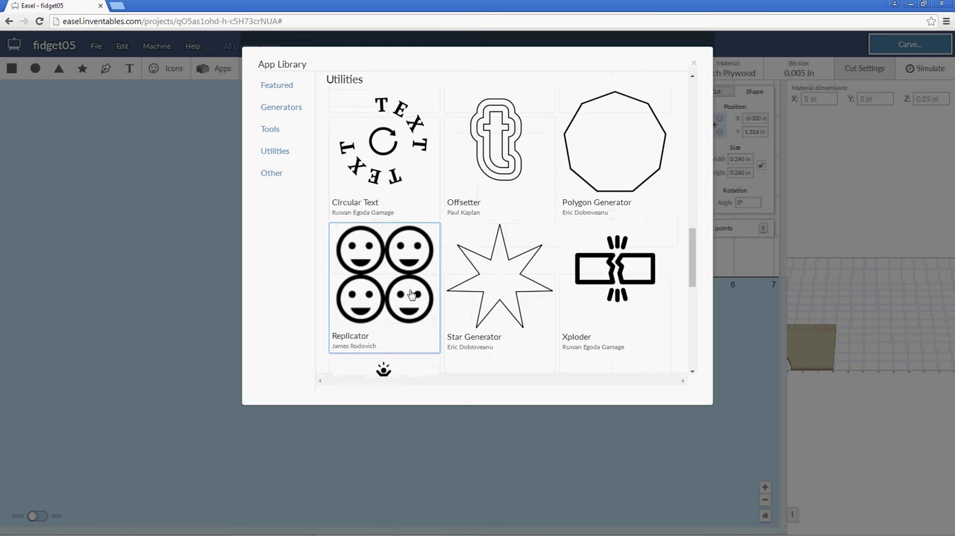
scroll(394, 298, down, 2)
click(380, 257)
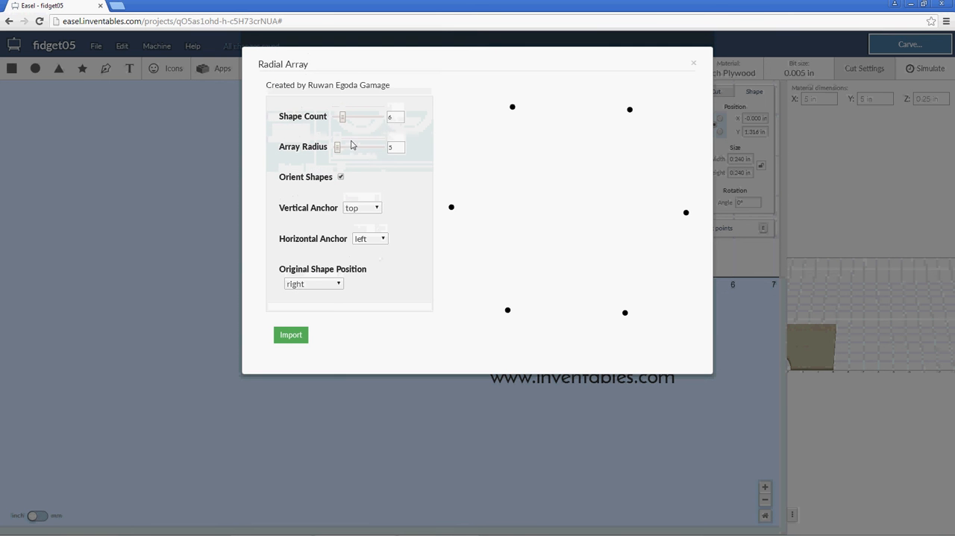
Import a six-shape radial array with radius 1.316, vertical anchor middle, horizontal anchor center and original shape position top.
double_click(390, 147)
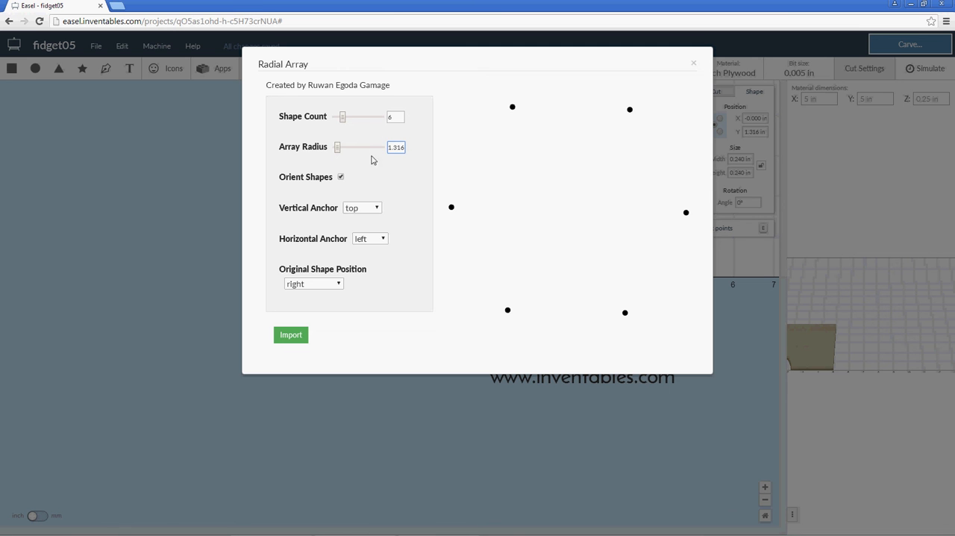
click(364, 210)
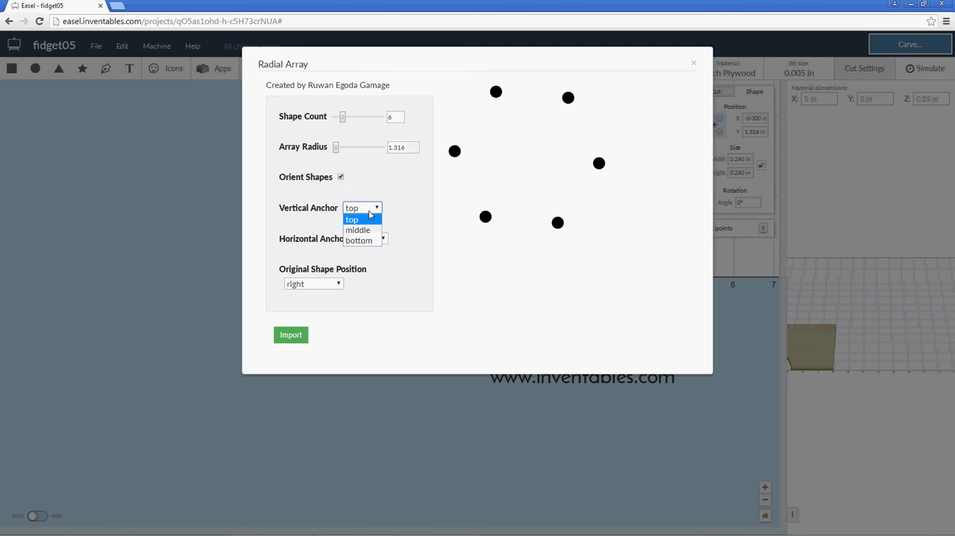
click(371, 226)
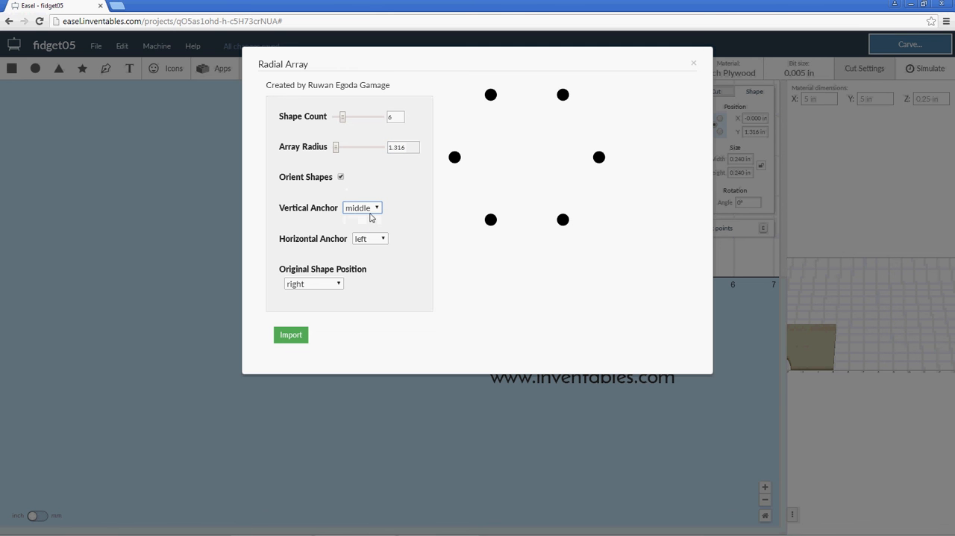
click(379, 240)
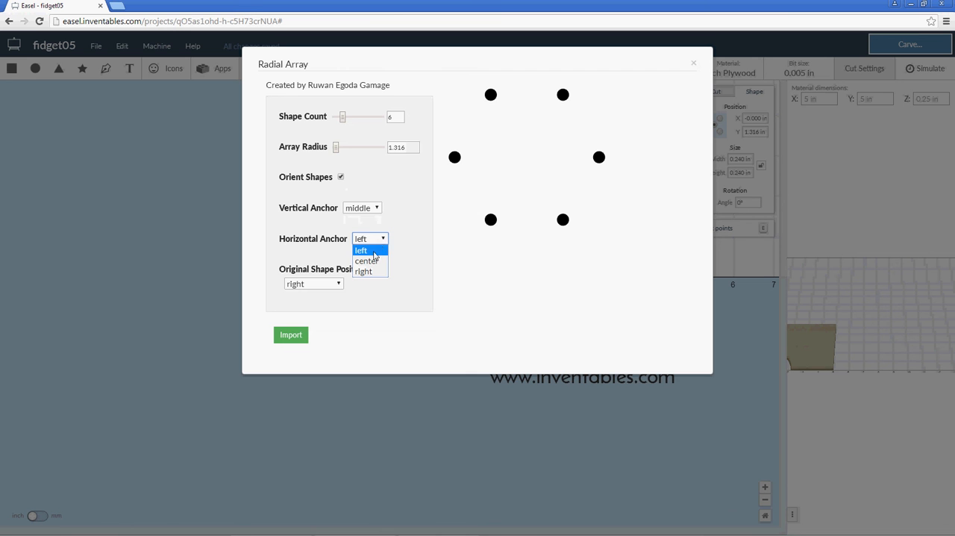
click(370, 260)
click(336, 285)
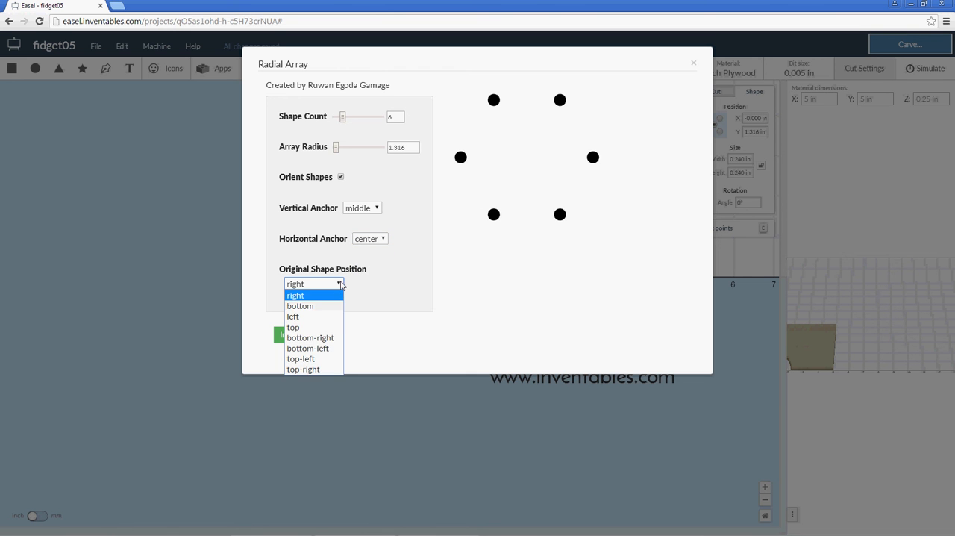
click(320, 327)
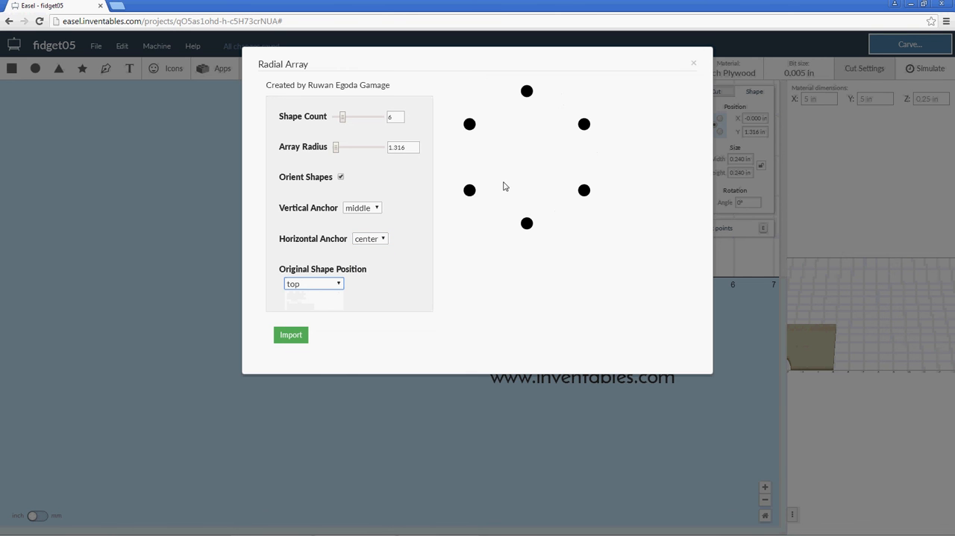
click(306, 335)
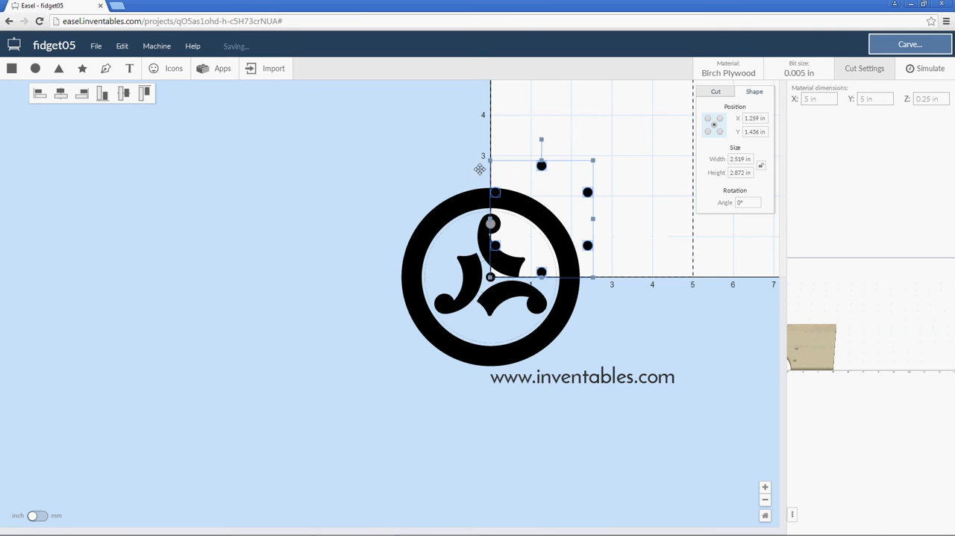
Move the six-circle array clear of the spinner and position its centre at X 0, Y 0.
drag(480, 170, 266, 196)
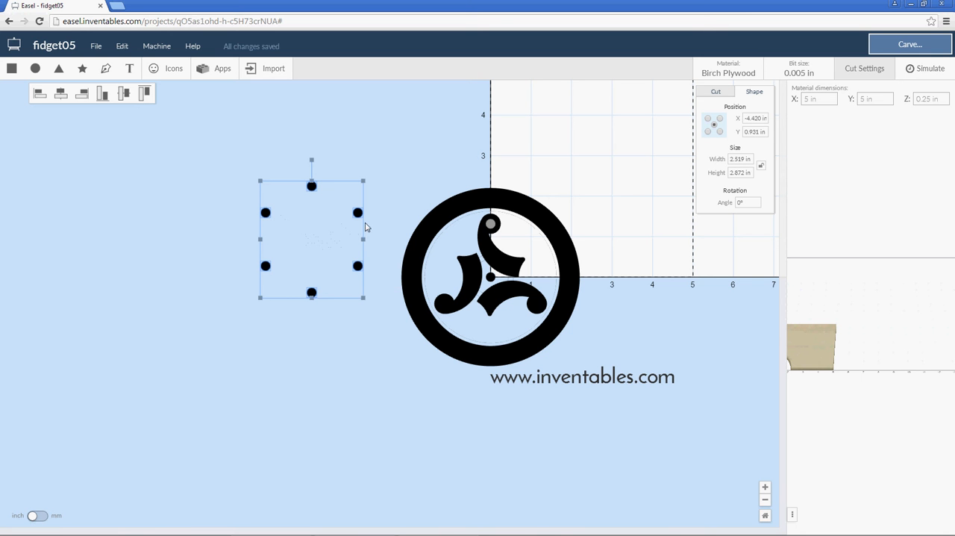
drag(212, 166, 379, 332)
drag(761, 119, 742, 137)
text(0)
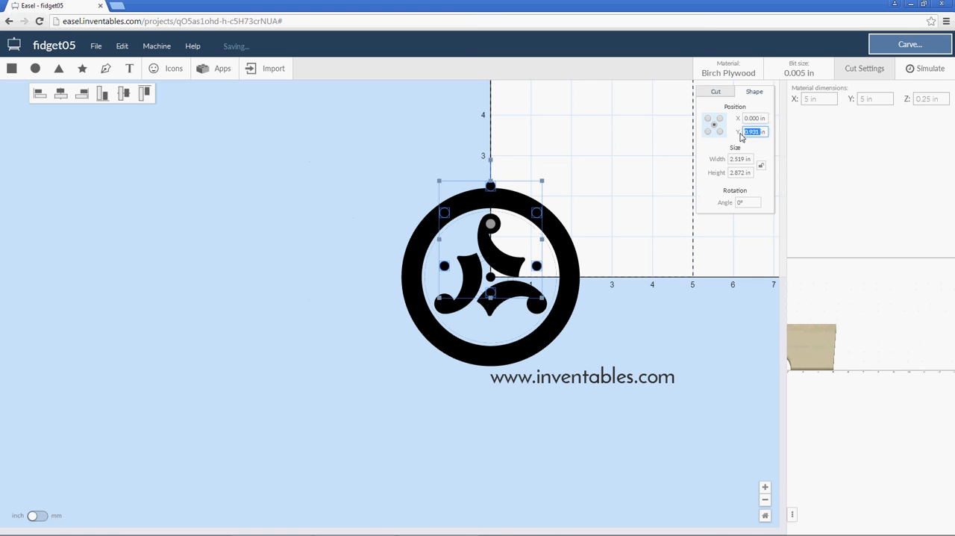
text(0)
click(753, 119)
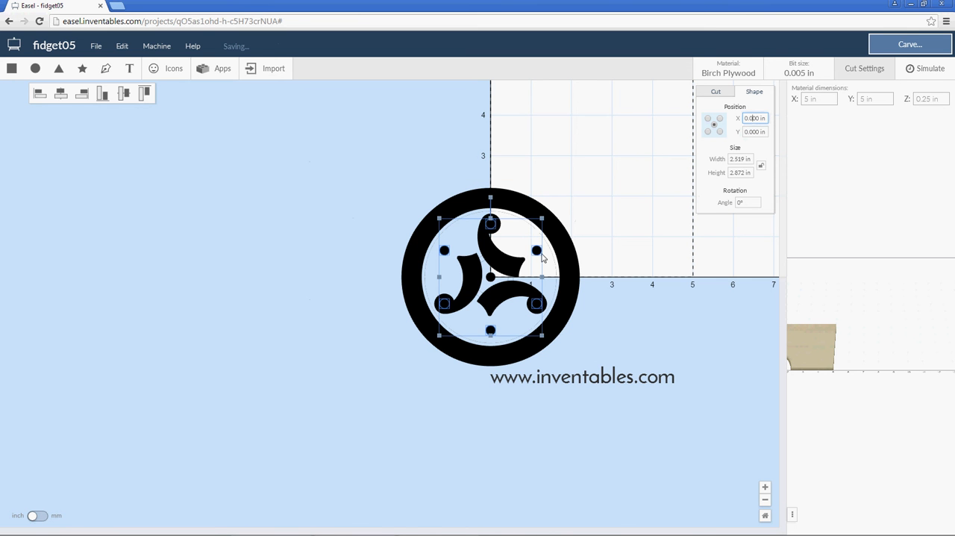
Move the six-circle array out beside the ring and delete the original small circle in the upper arm's end.
scroll(514, 276, up, 3)
scroll(515, 276, up, 2)
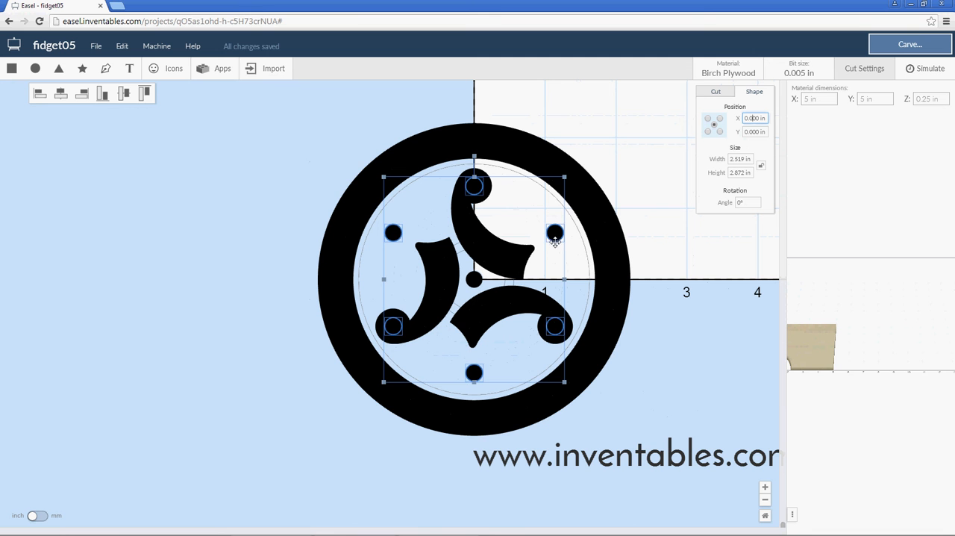
drag(555, 237, 256, 228)
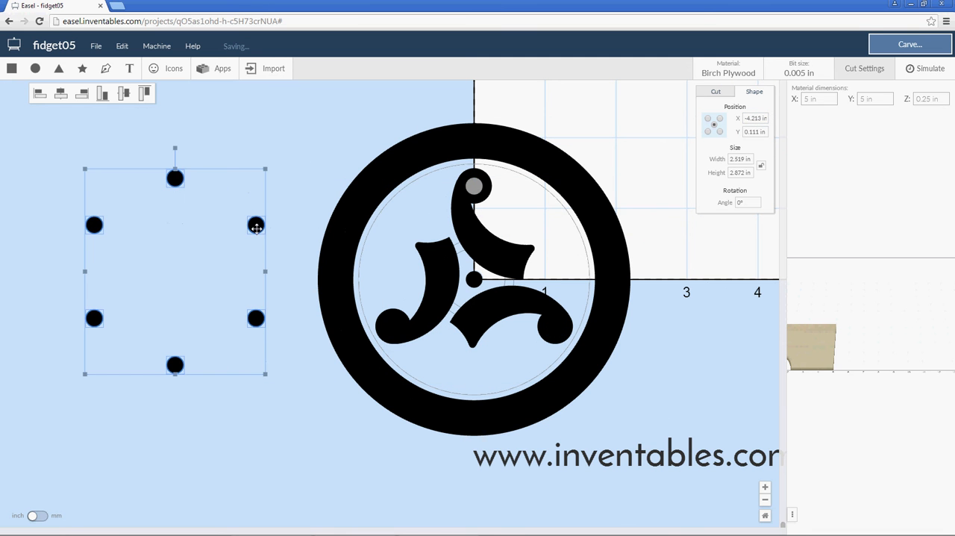
click(474, 186)
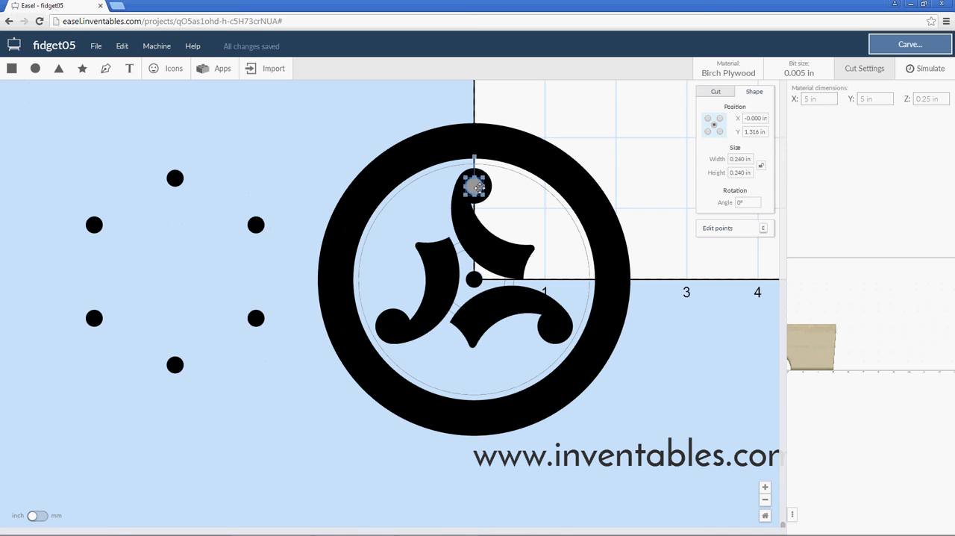
key(Delete)
Select all six arrayed circles and recentre them on the spinner at X 0 and Y 0.
drag(67, 152, 295, 412)
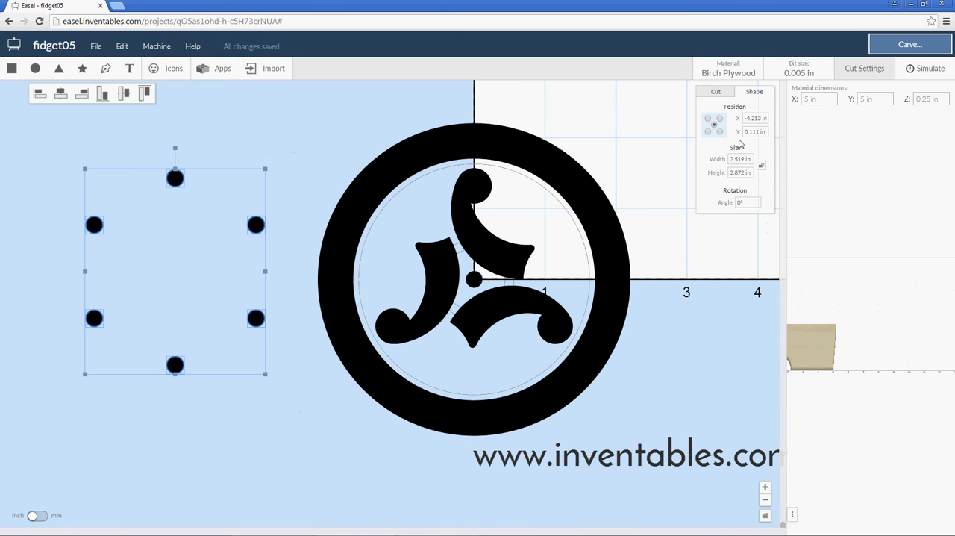
drag(760, 118, 737, 123)
text(0)
key(Tab)
text(0)
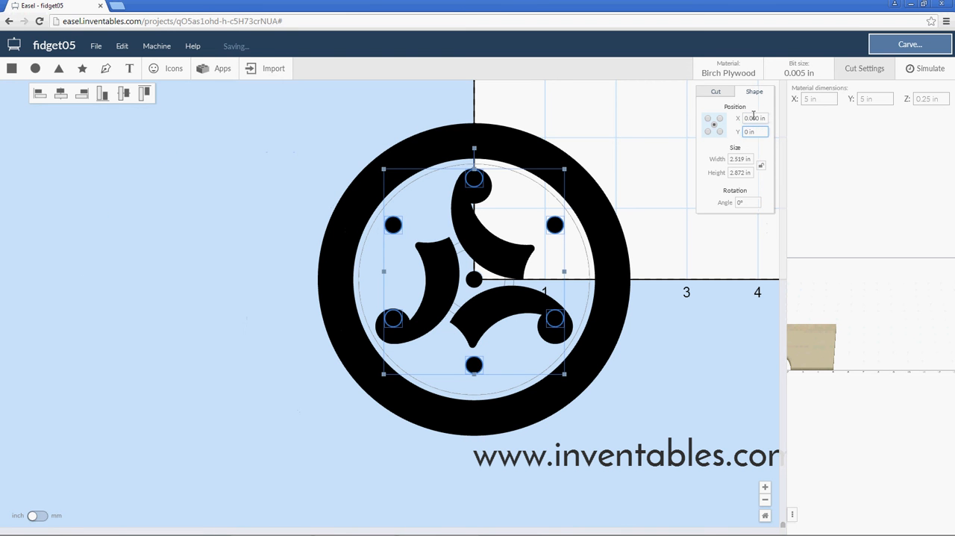
key(Return)
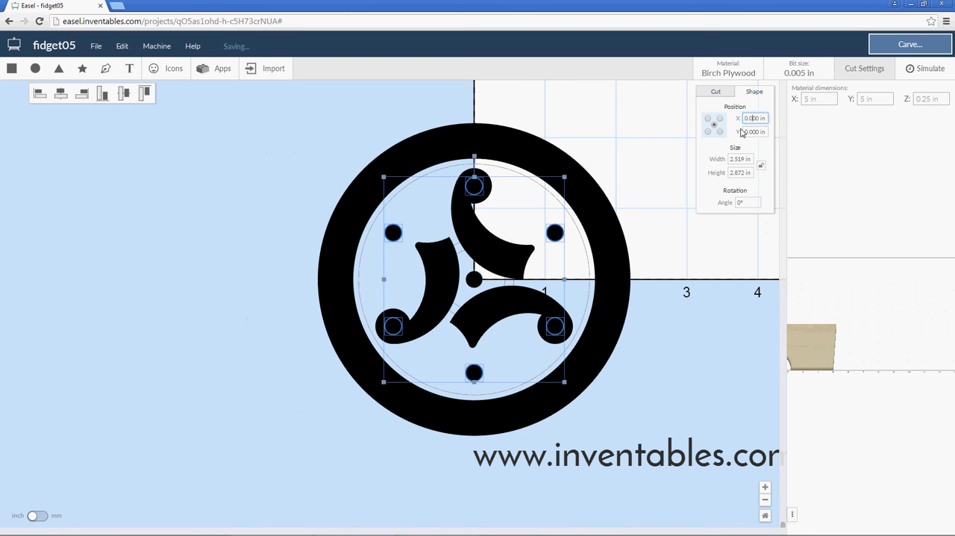
click(670, 241)
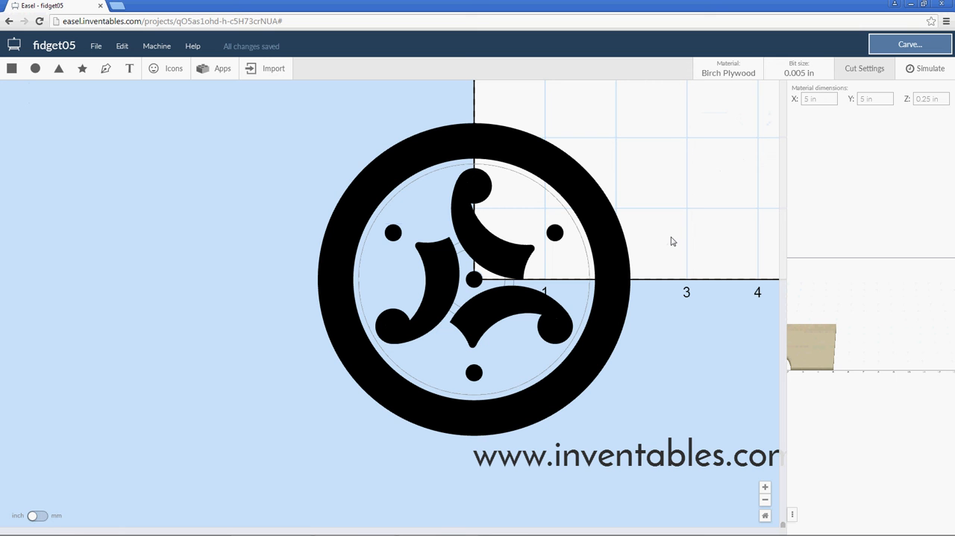
Select the three small circles at the arm ends and set their cut depth to 0.
click(556, 234)
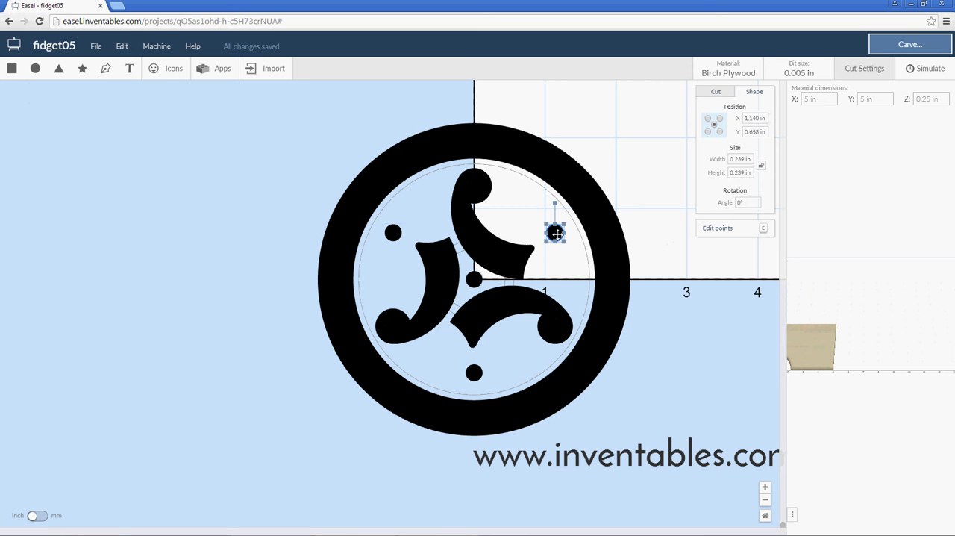
click(474, 187)
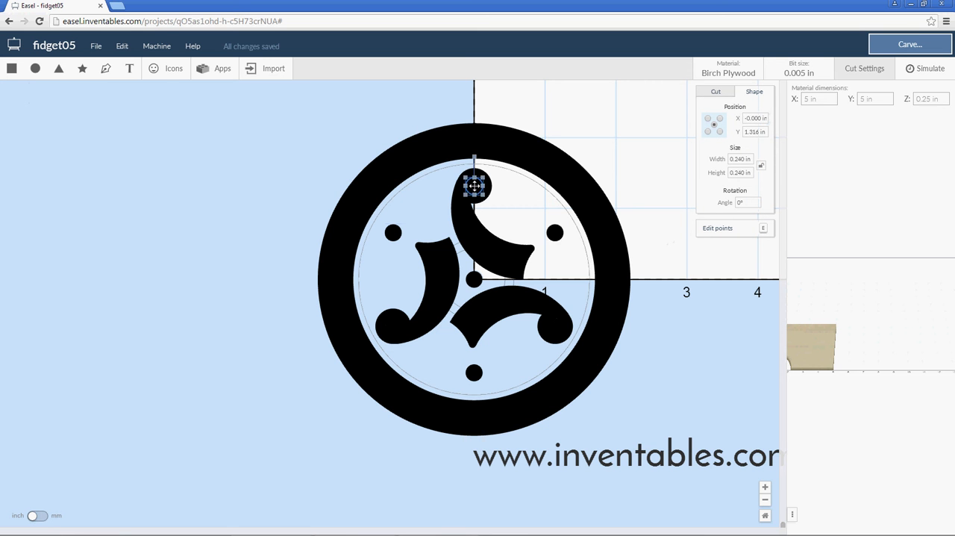
shift+click(393, 323)
shift+click(556, 326)
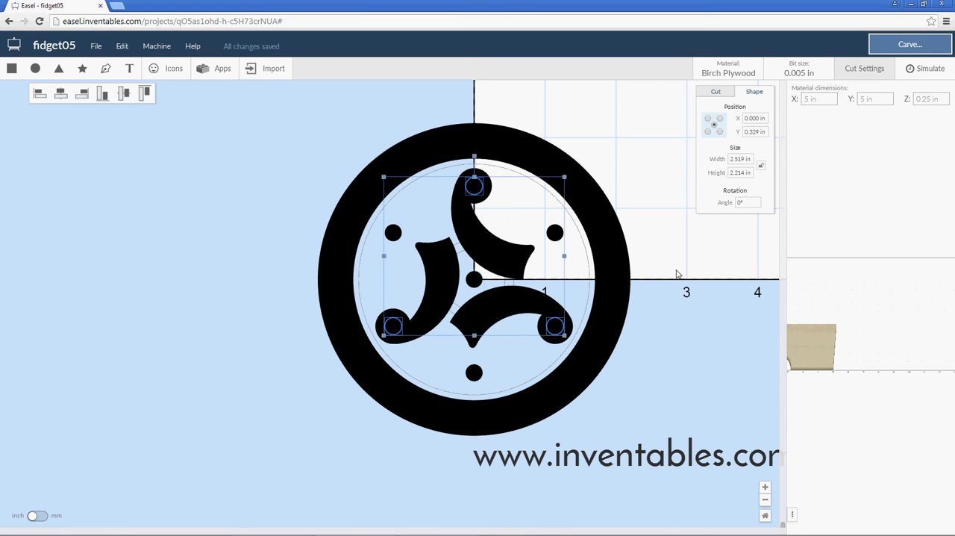
click(719, 93)
click(746, 109)
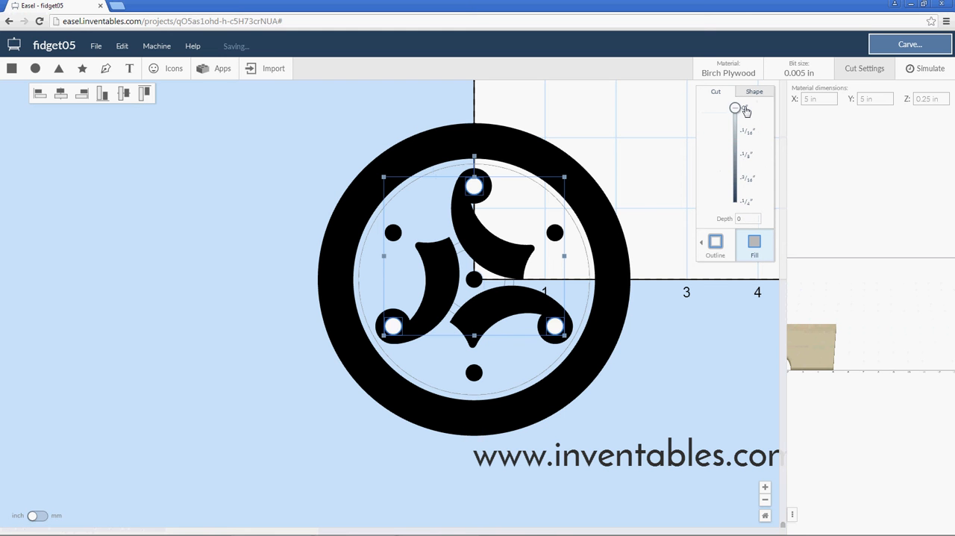
click(658, 236)
Delete the three small circles lying between the arm ends.
click(555, 233)
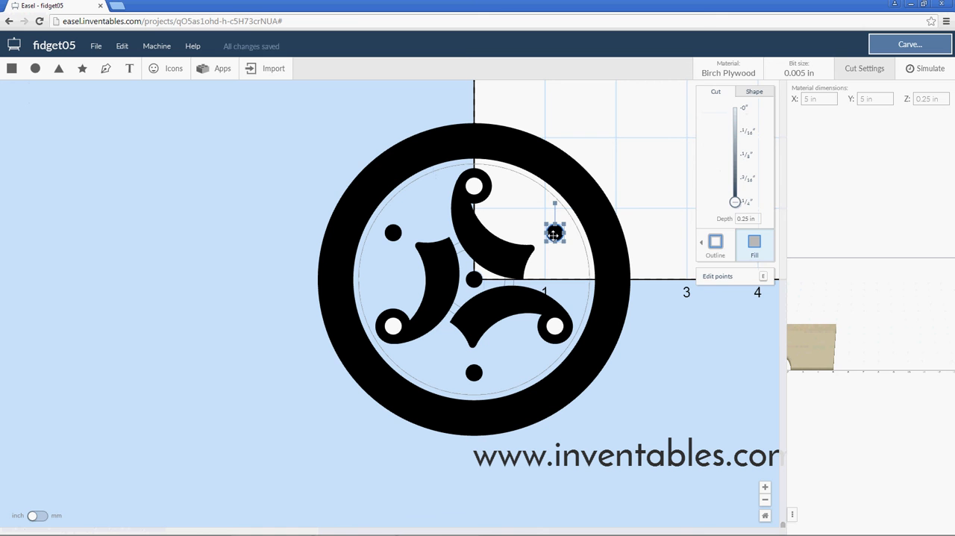
key(Delete)
click(393, 232)
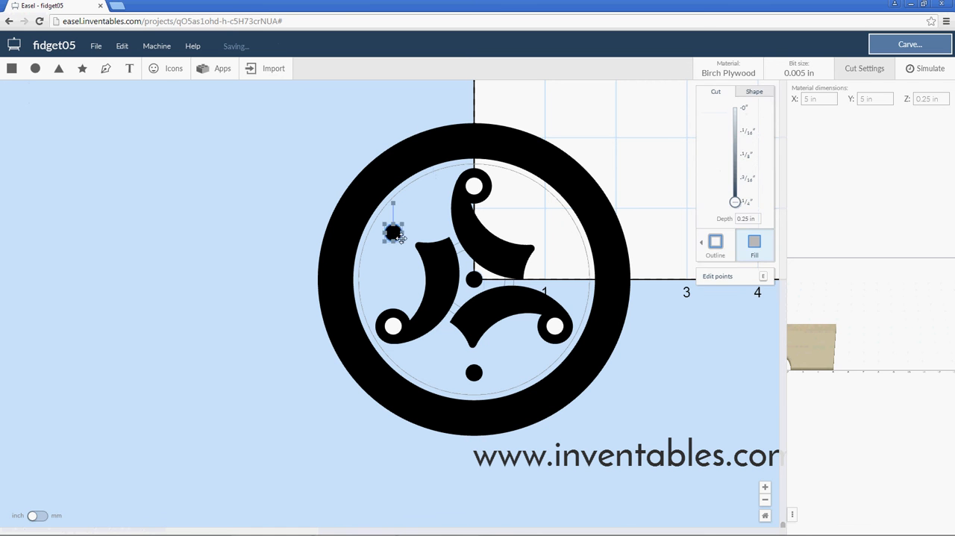
key(Delete)
click(474, 373)
key(Delete)
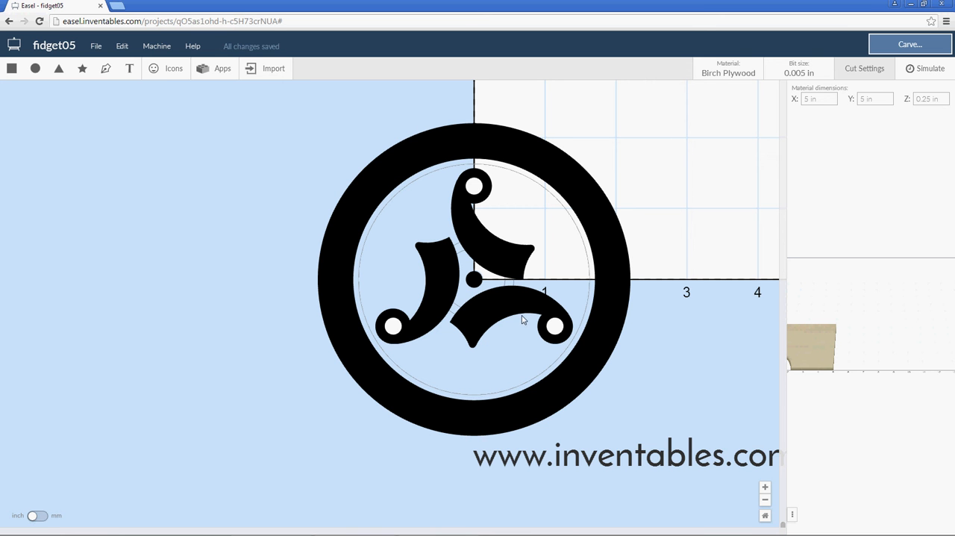
Combine the spinner's ring-and-arms shape with the three small circles at the arm ends.
scroll(503, 319, up, 4)
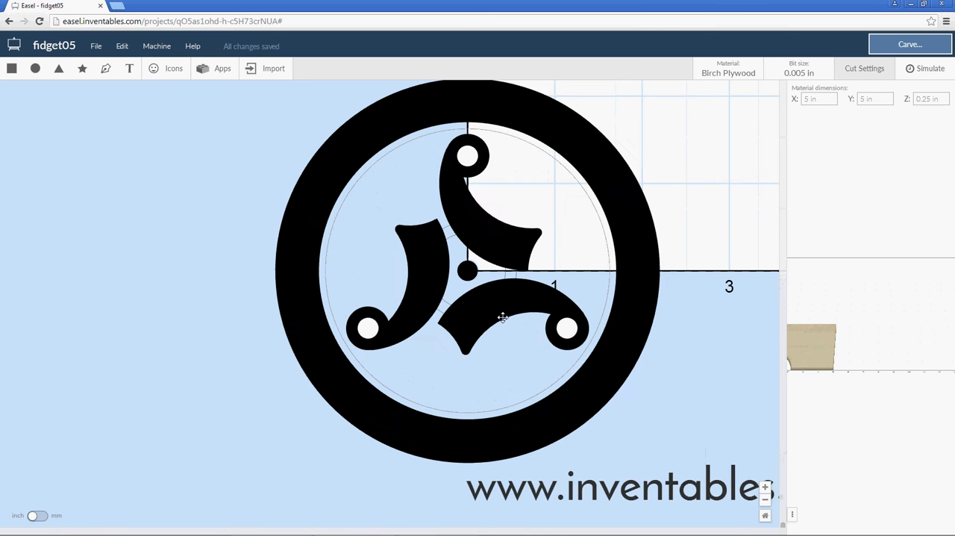
scroll(504, 323, up, 2)
click(447, 339)
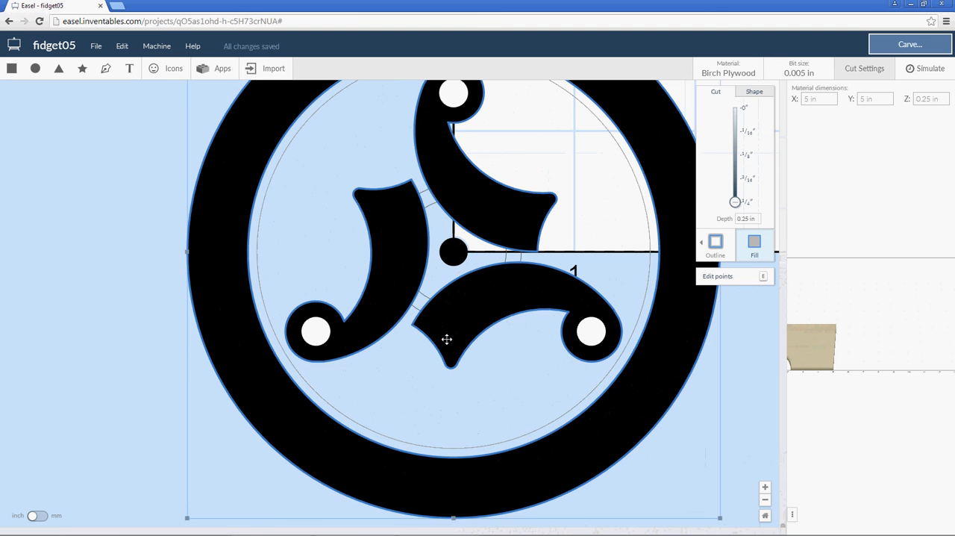
shift+click(598, 335)
shift+click(316, 336)
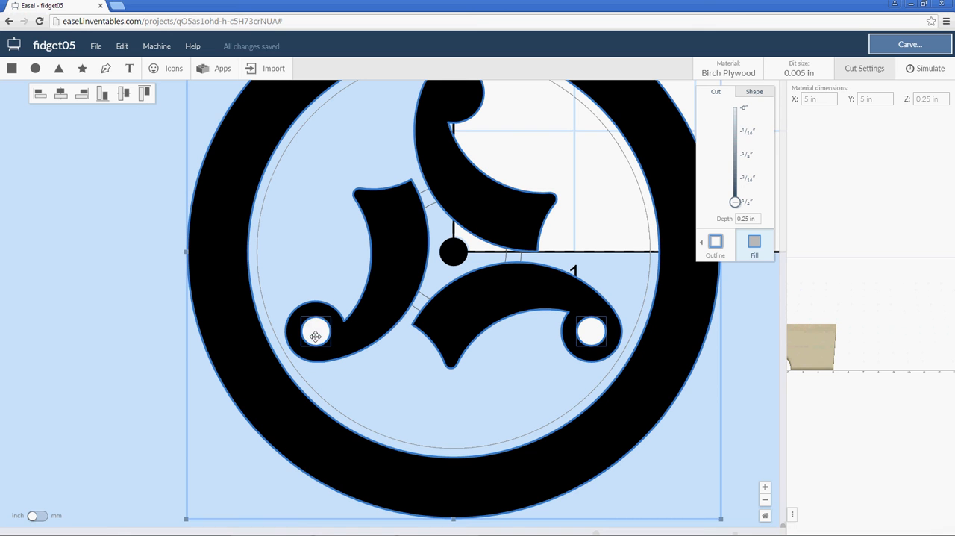
shift+click(454, 96)
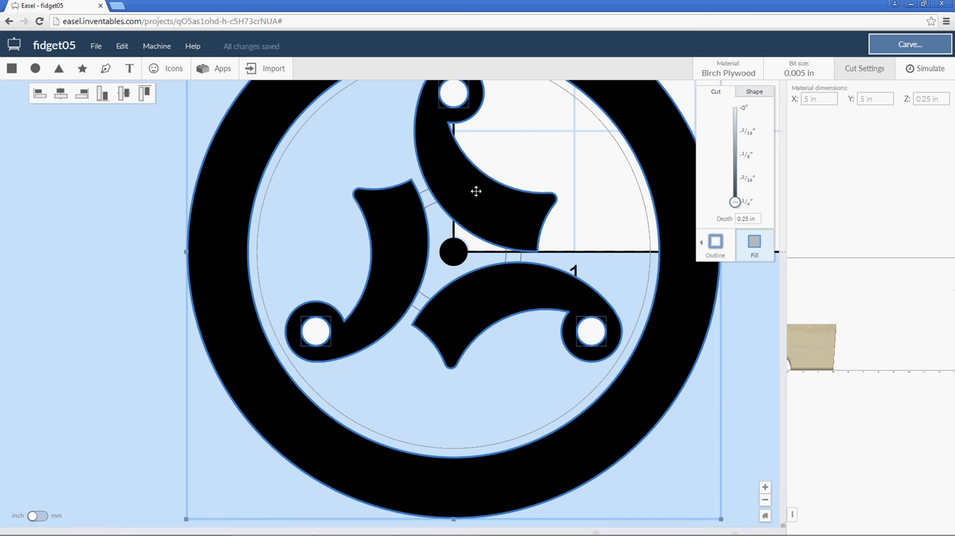
right_click(444, 142)
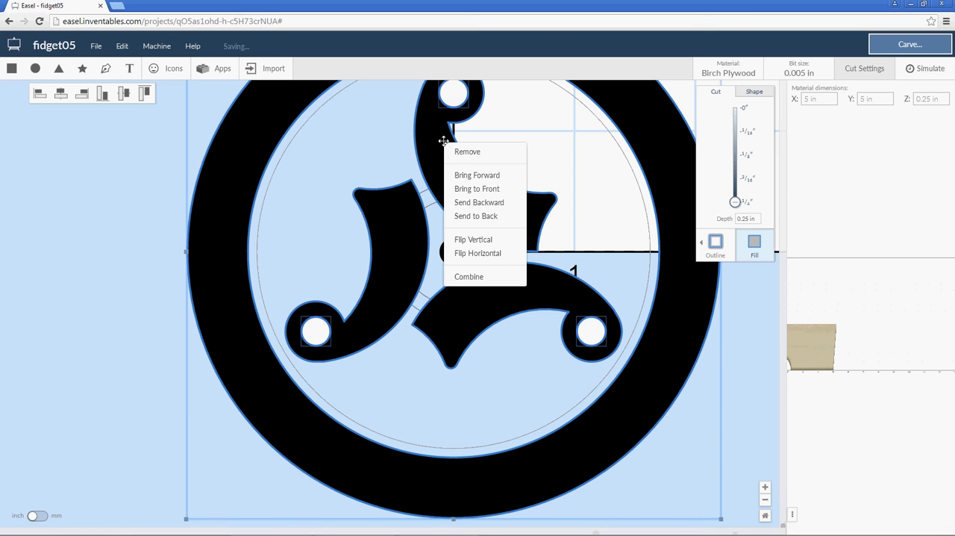
click(472, 277)
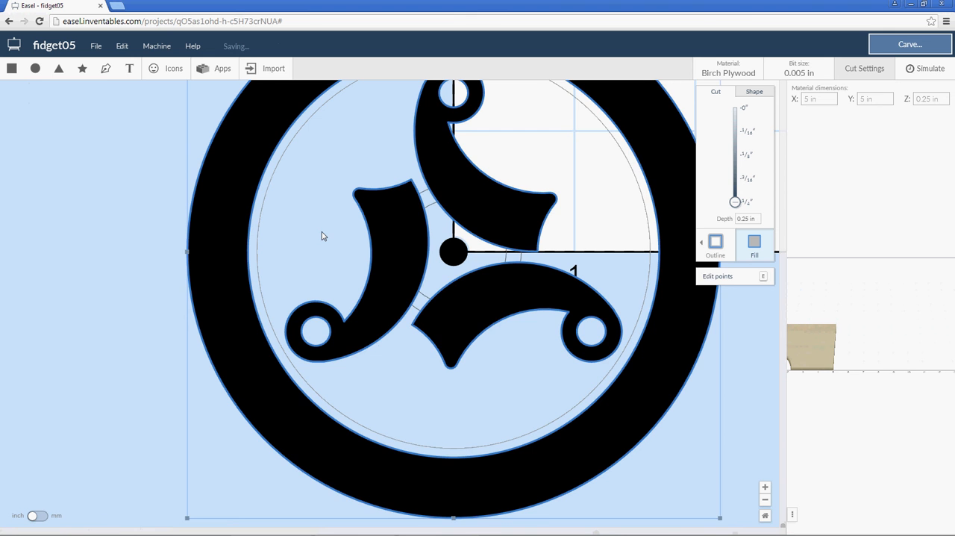
Change the inner hub guide circle to a fill with cut depth 0 and bring it to the front.
scroll(322, 236, down, 5)
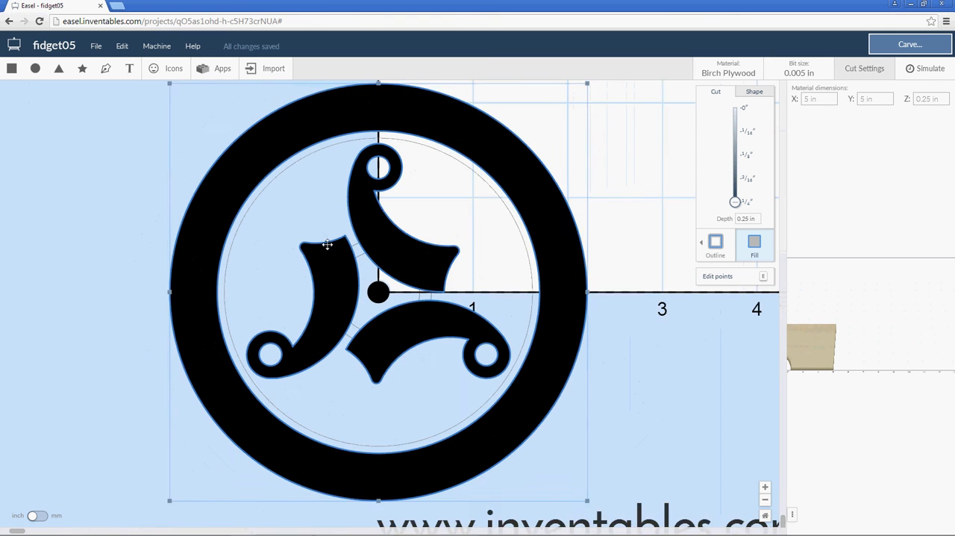
scroll(339, 244, down, 3)
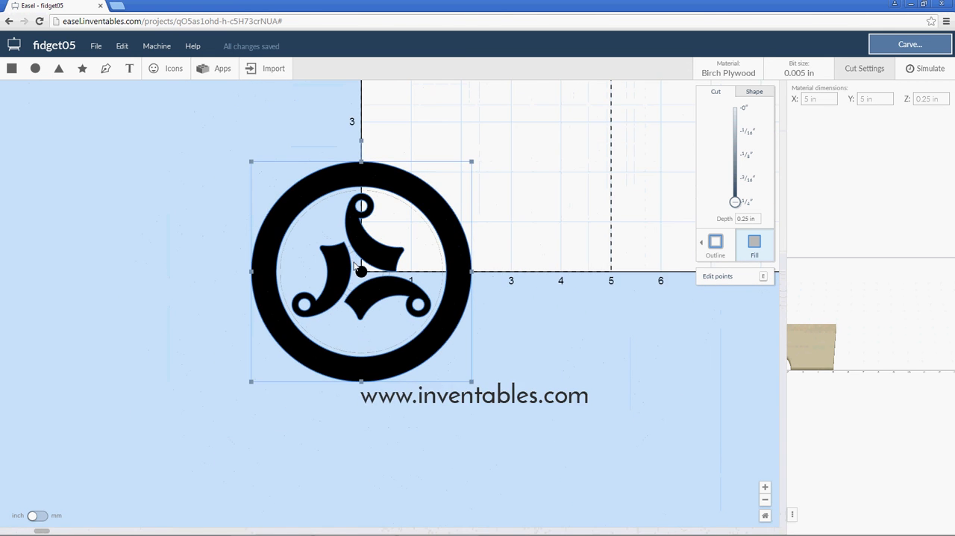
scroll(358, 269, up, 6)
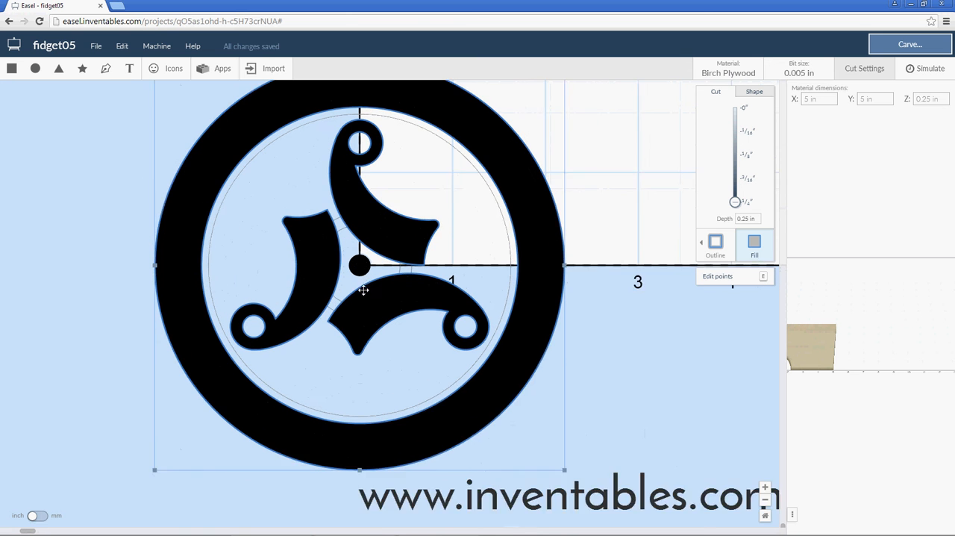
scroll(364, 290, up, 1)
click(334, 299)
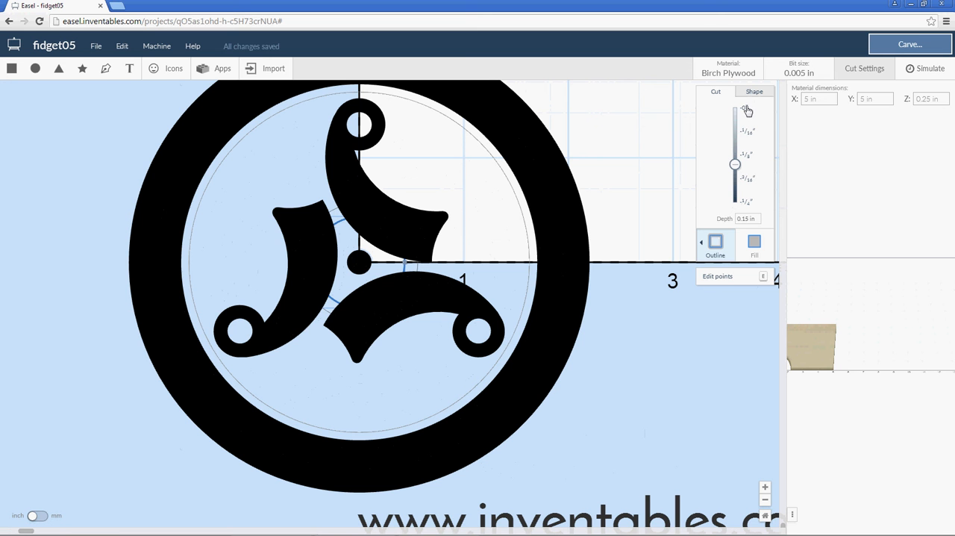
click(755, 242)
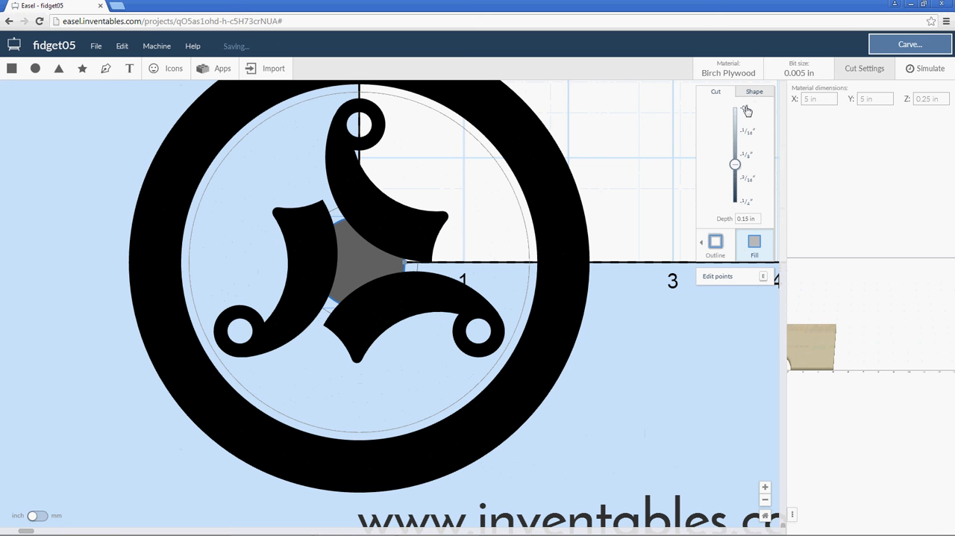
click(747, 110)
right_click(377, 263)
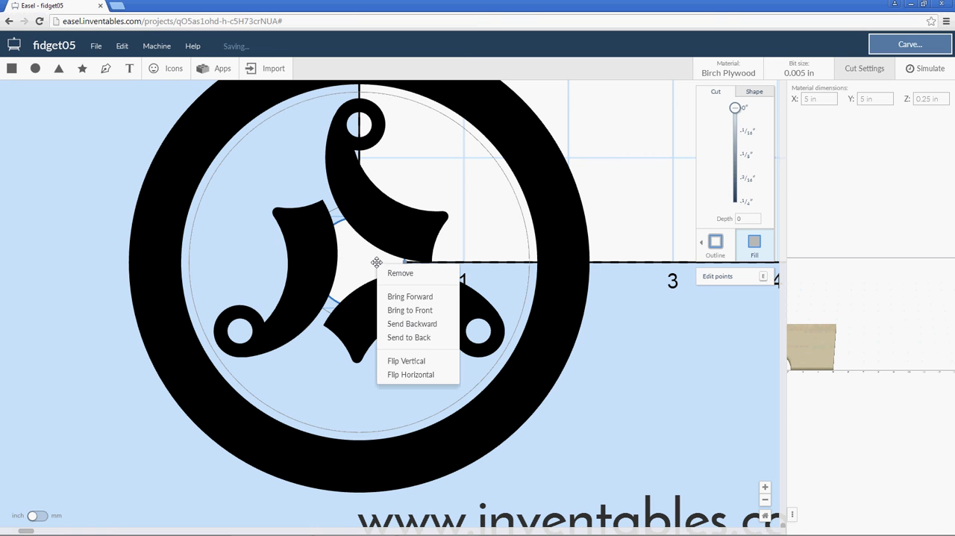
click(410, 310)
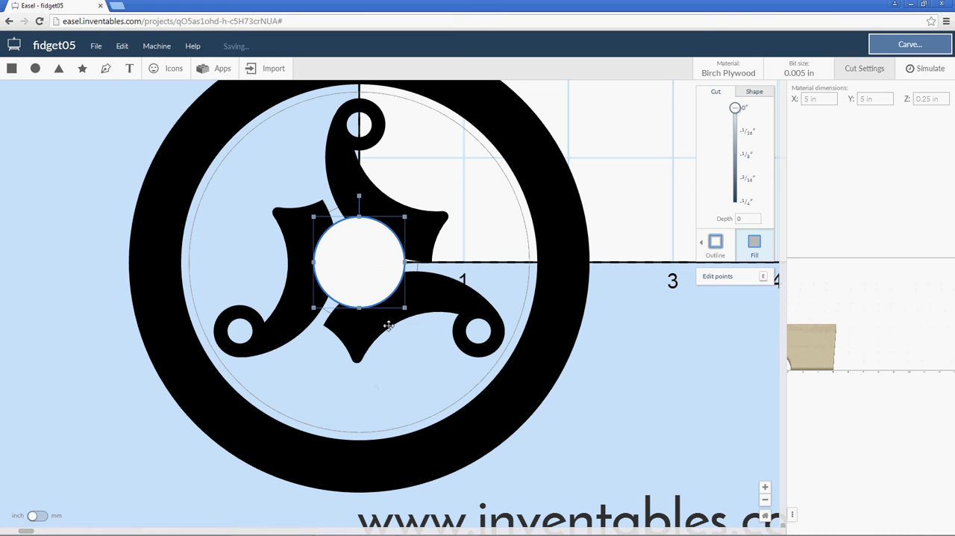
Examine the outer hub guide circle and the gaps between the three arms around the white hub.
click(325, 382)
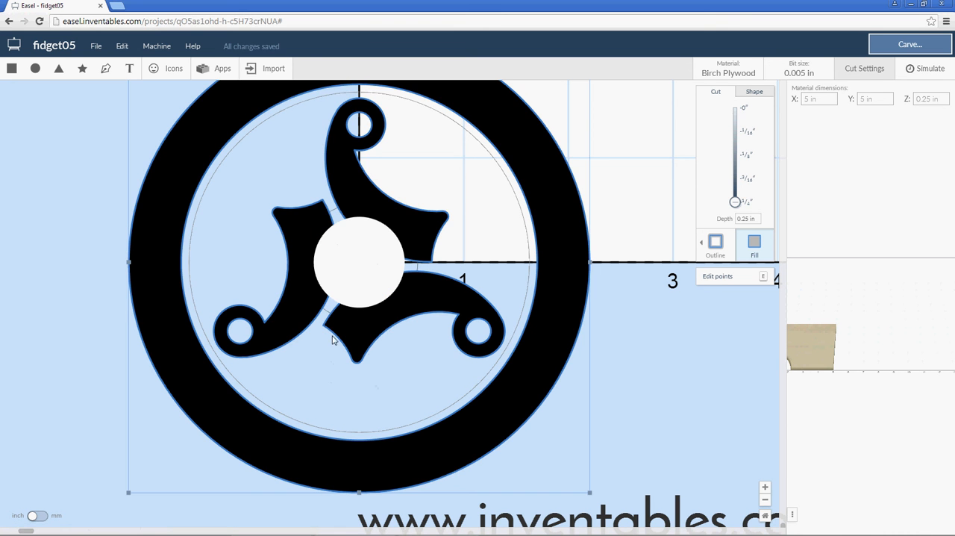
click(326, 310)
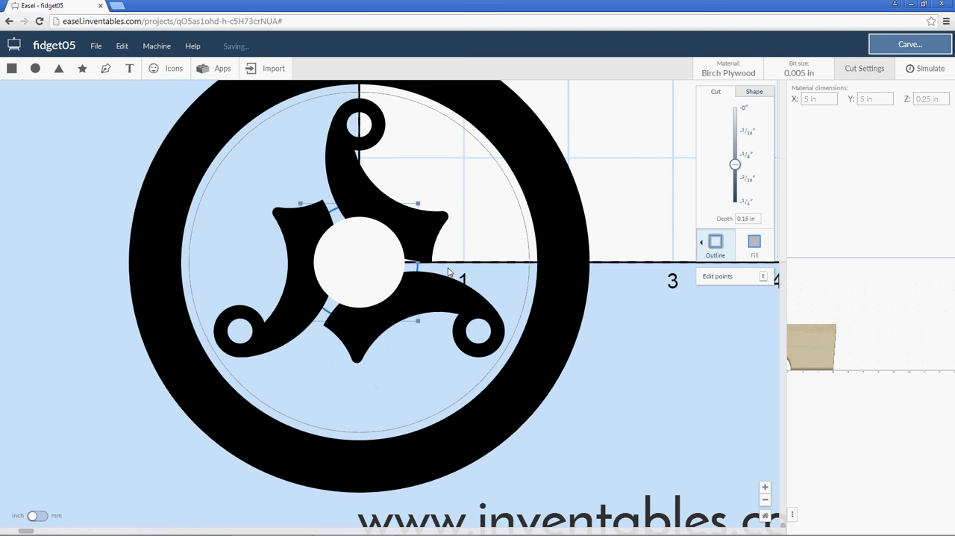
scroll(418, 278, up, 2)
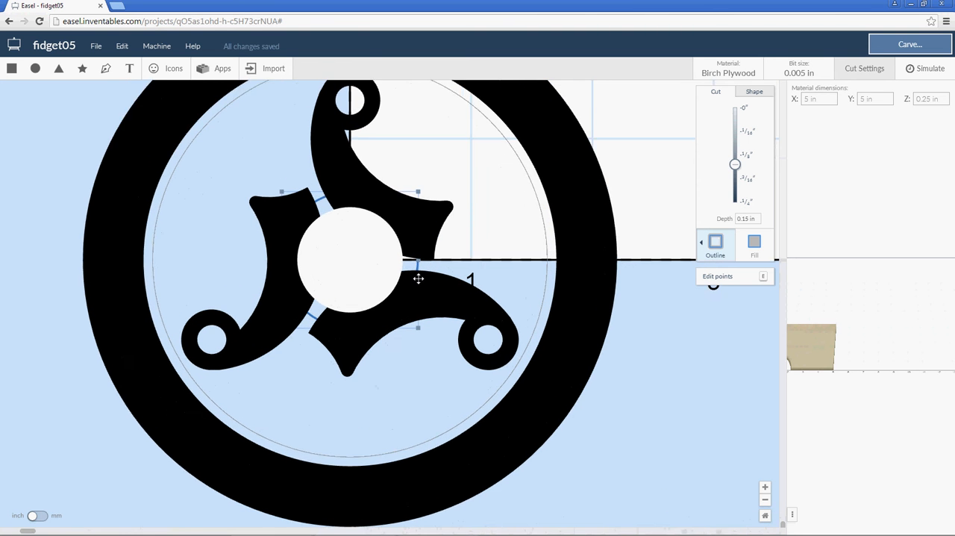
scroll(418, 278, up, 3)
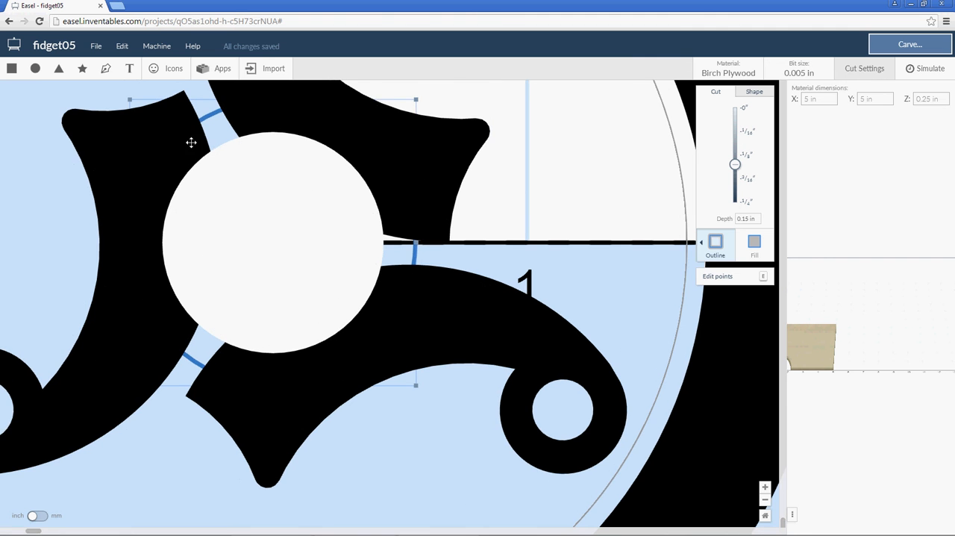
scroll(450, 268, down, 2)
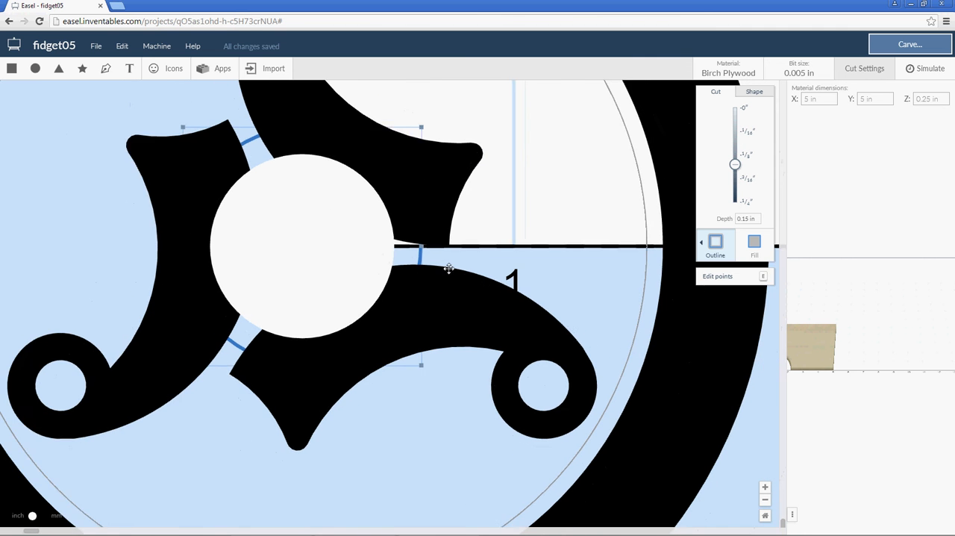
scroll(450, 268, down, 1)
scroll(354, 258, up, 2)
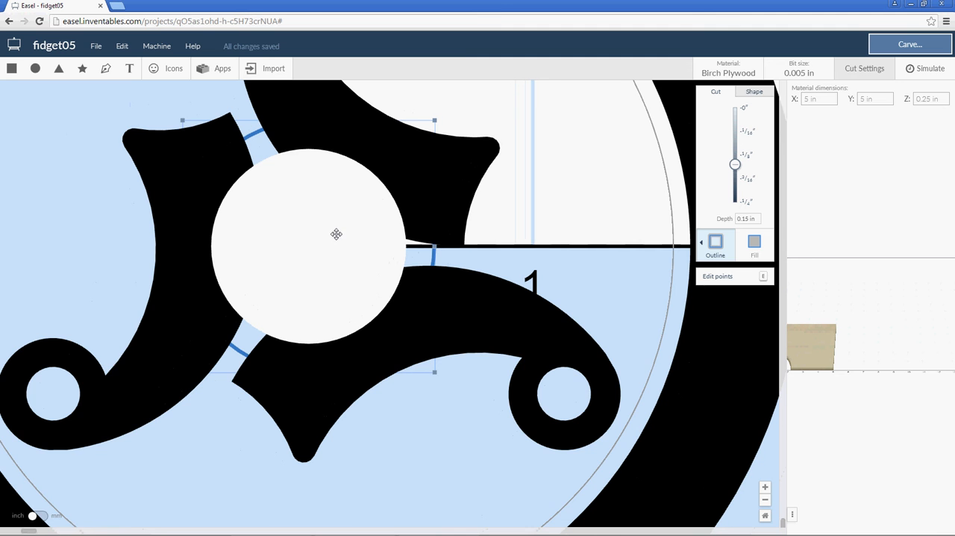
scroll(335, 240, down, 1)
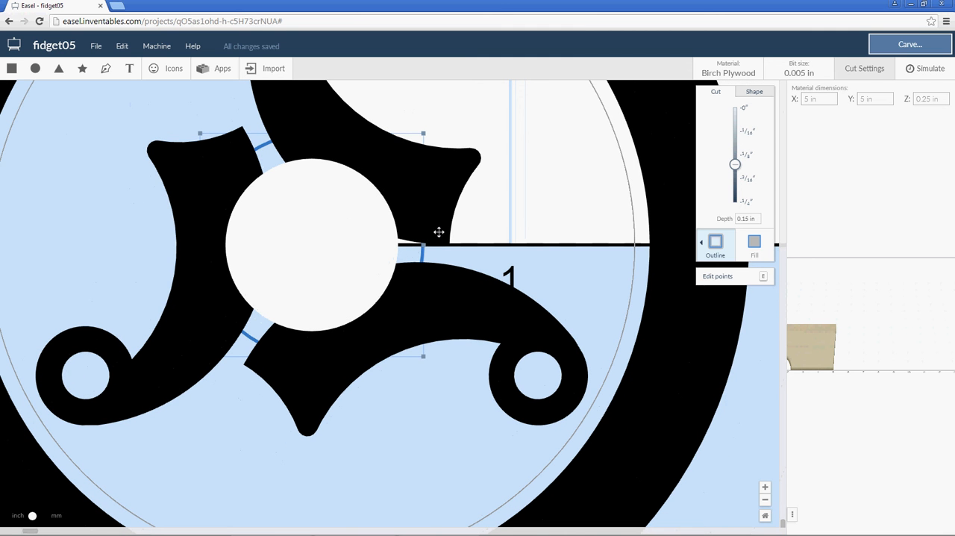
Add a new circle and set its width and height to 0.125 in.
click(36, 69)
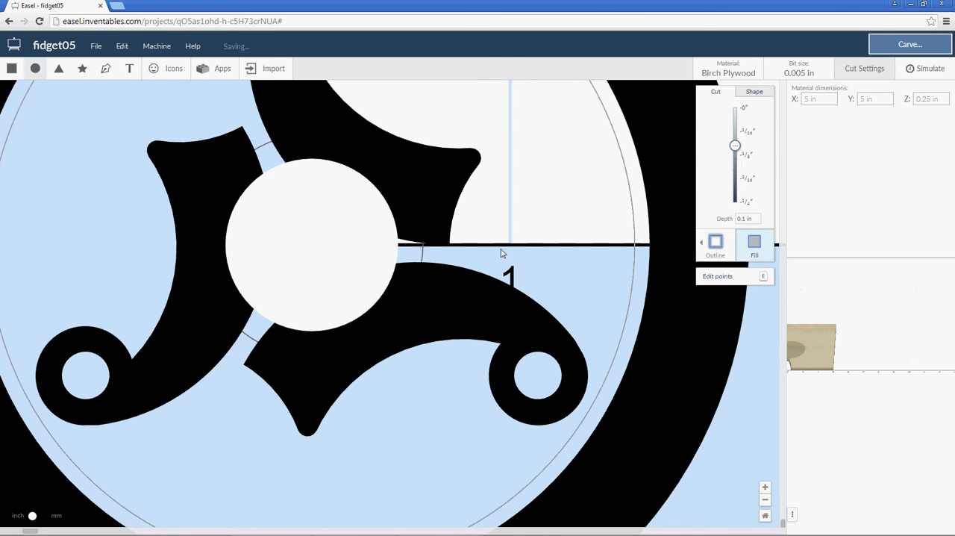
scroll(501, 254, down, 5)
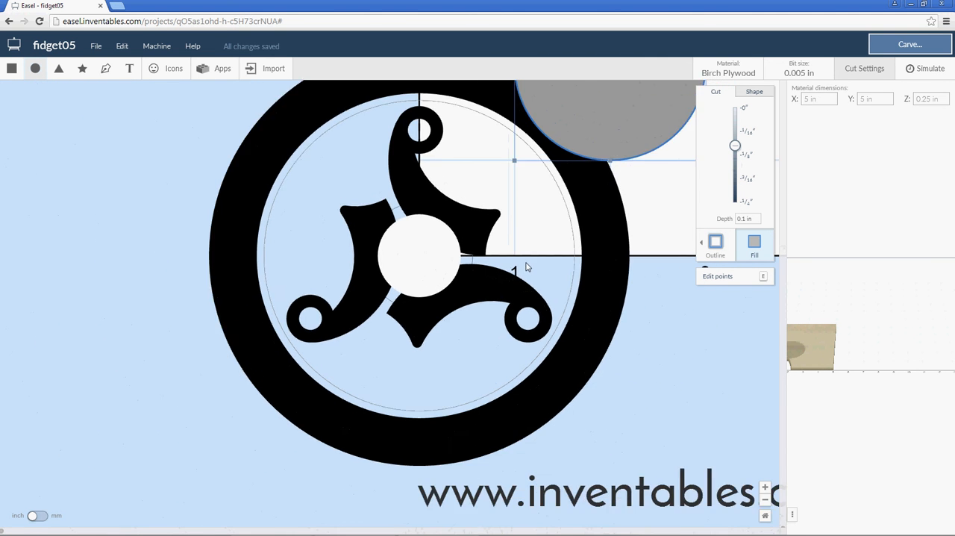
scroll(526, 266, down, 3)
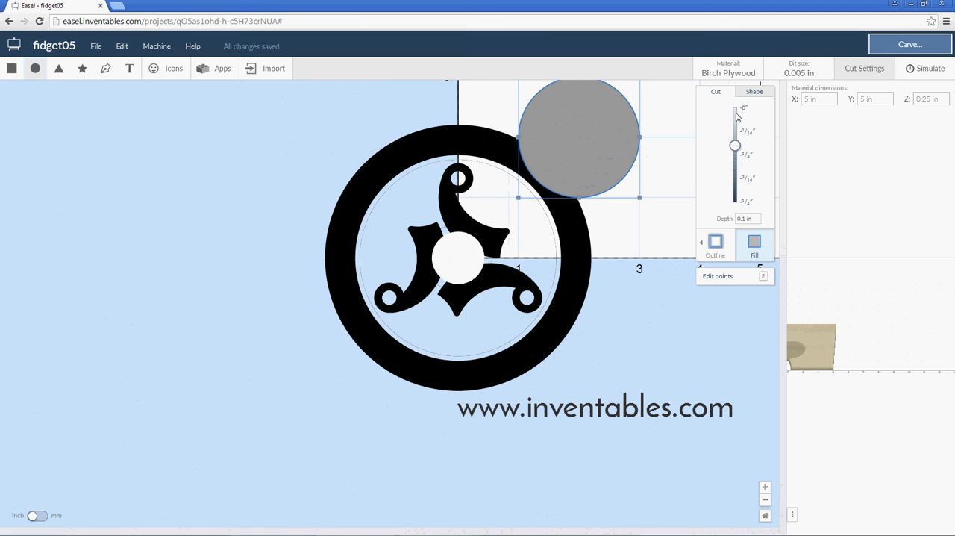
click(752, 92)
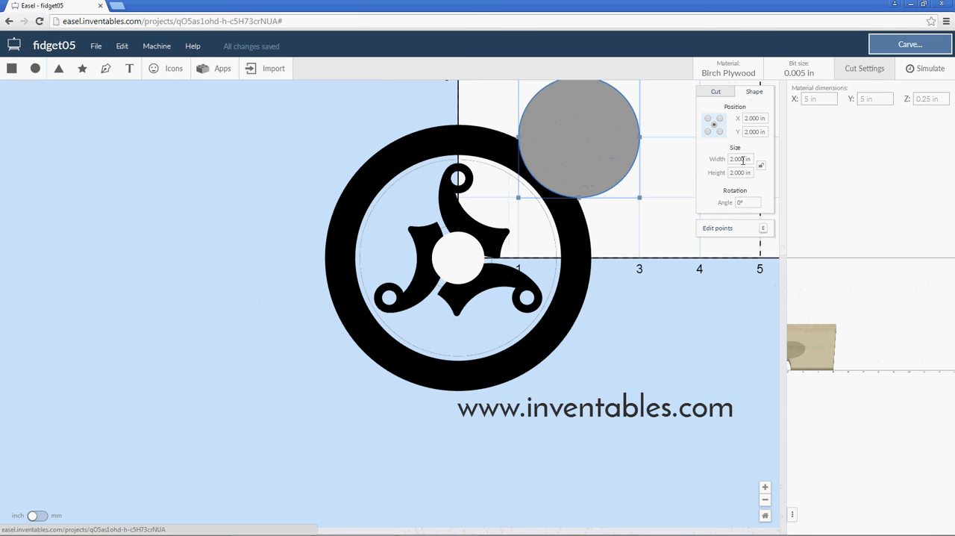
double_click(744, 159)
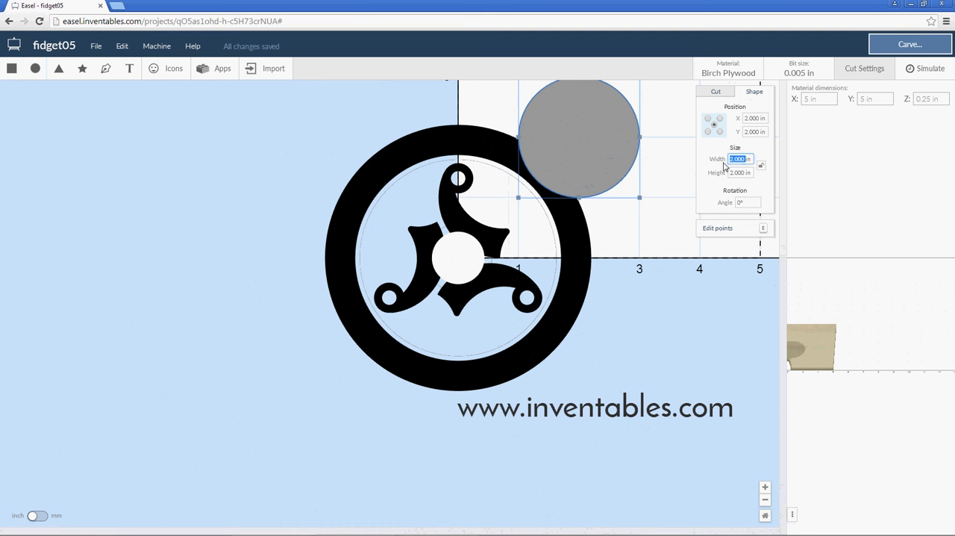
text(125in)
click(738, 173)
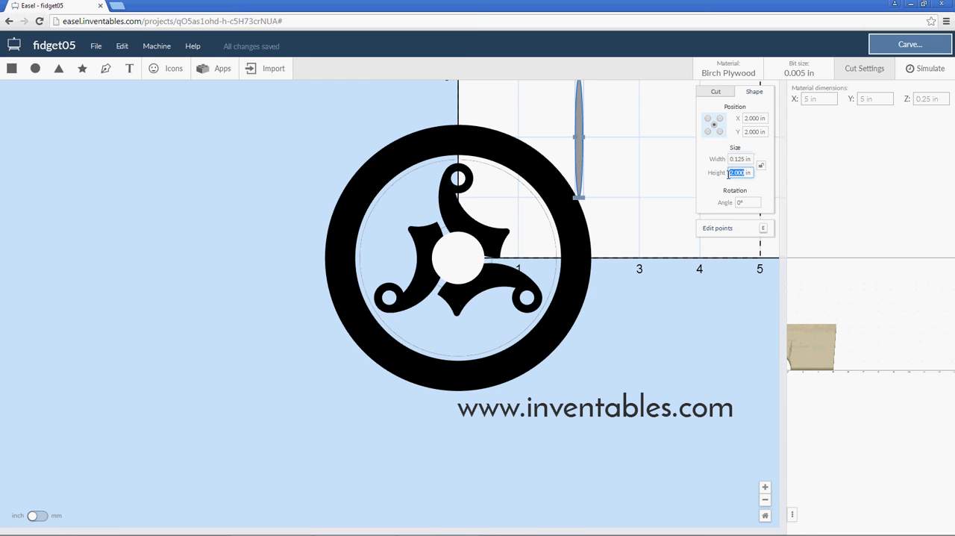
text(125)
key(Return)
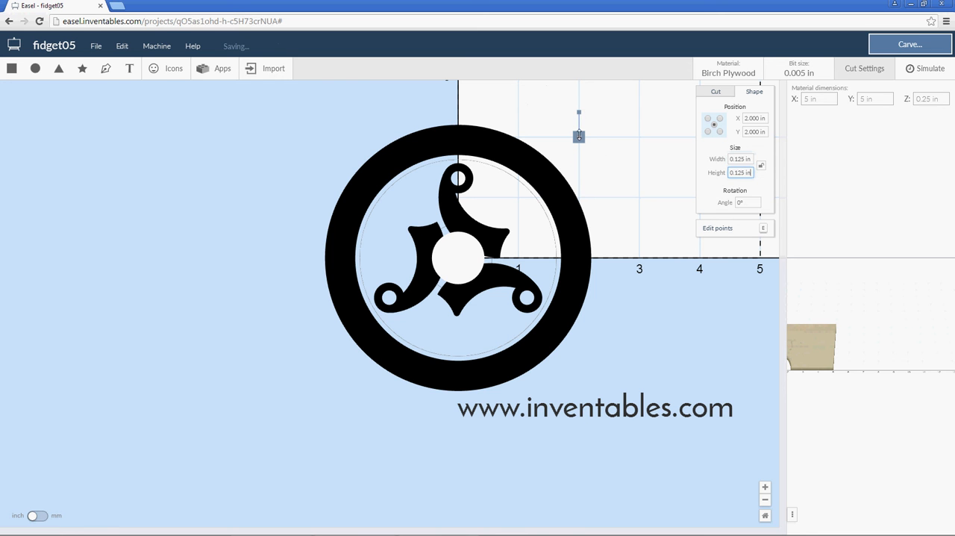
Use the 0.125 in circle to gauge the gap between two arms beside the hub, then move it clear of the arms.
drag(579, 136, 516, 255)
scroll(516, 255, up, 1)
scroll(517, 256, up, 5)
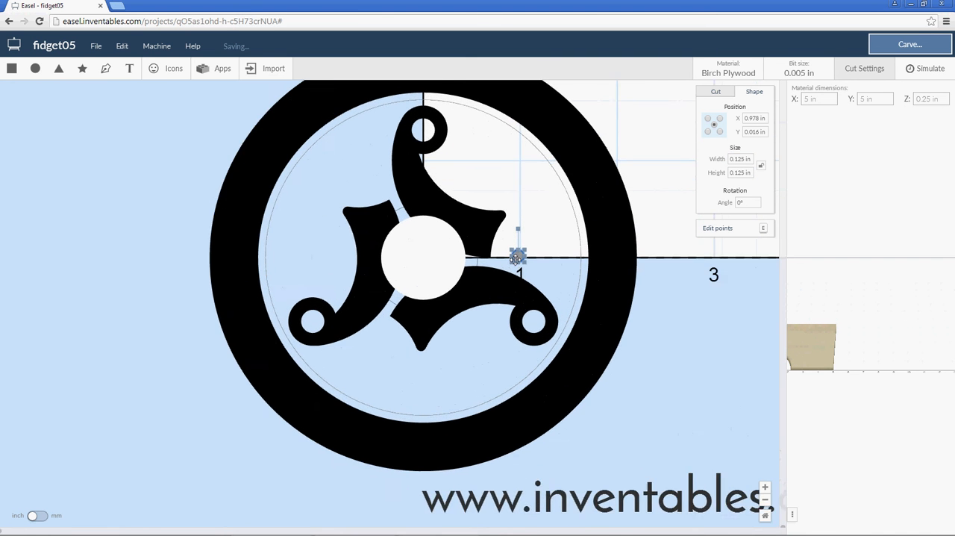
scroll(513, 260, up, 3)
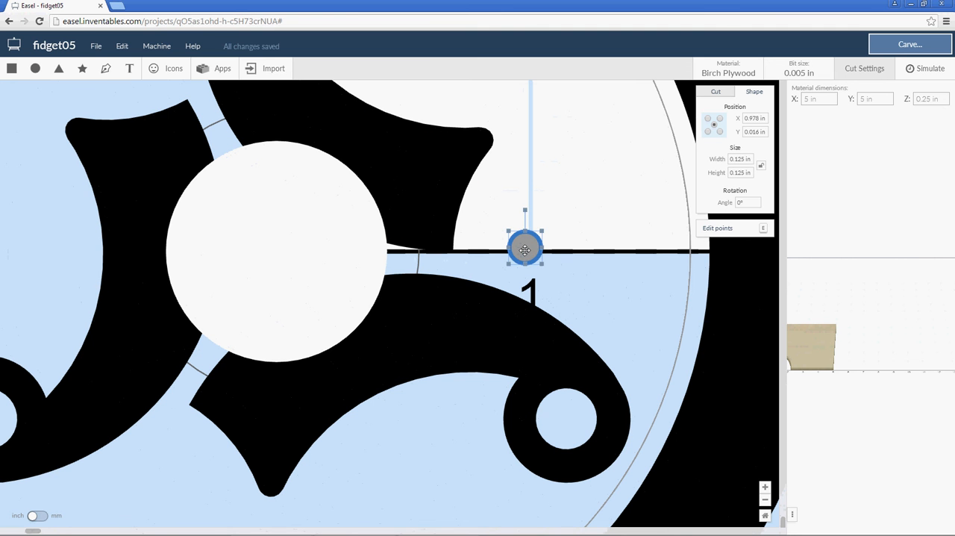
drag(525, 250, 474, 258)
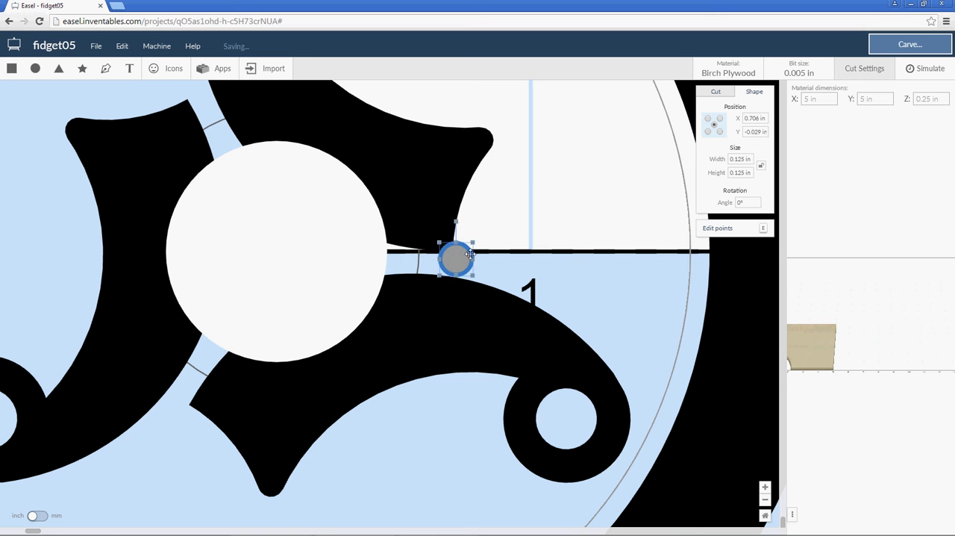
drag(469, 256, 482, 218)
drag(473, 260, 524, 222)
scroll(493, 241, down, 5)
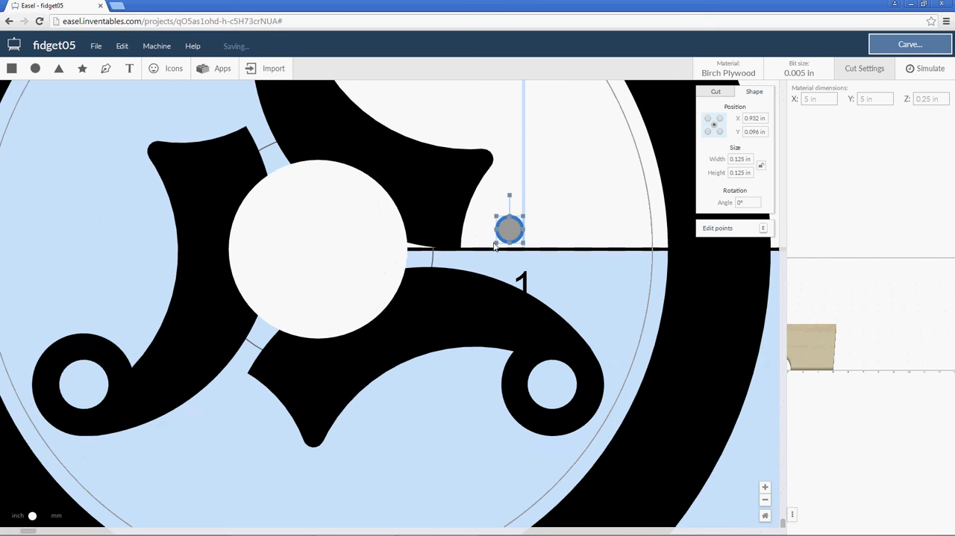
scroll(493, 241, down, 4)
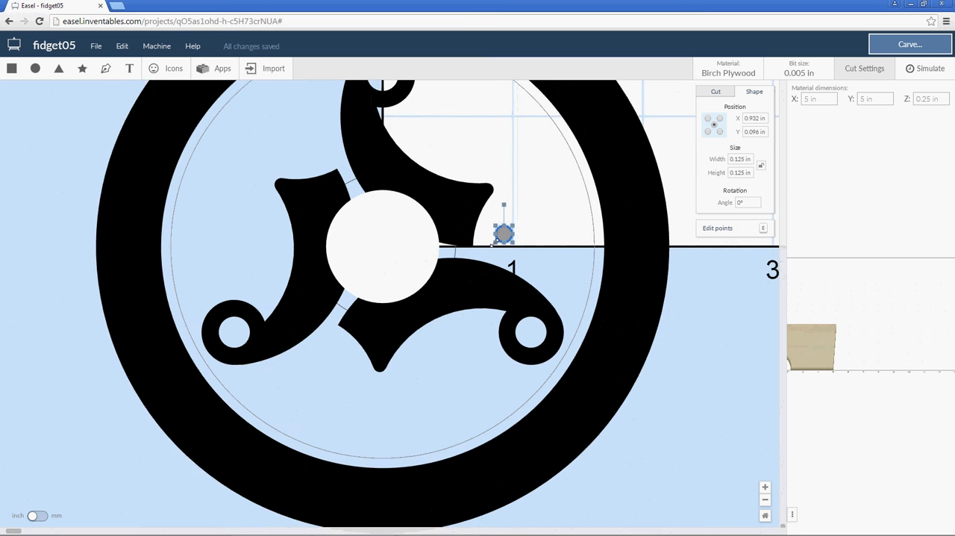
scroll(489, 255, up, 2)
scroll(488, 254, up, 3)
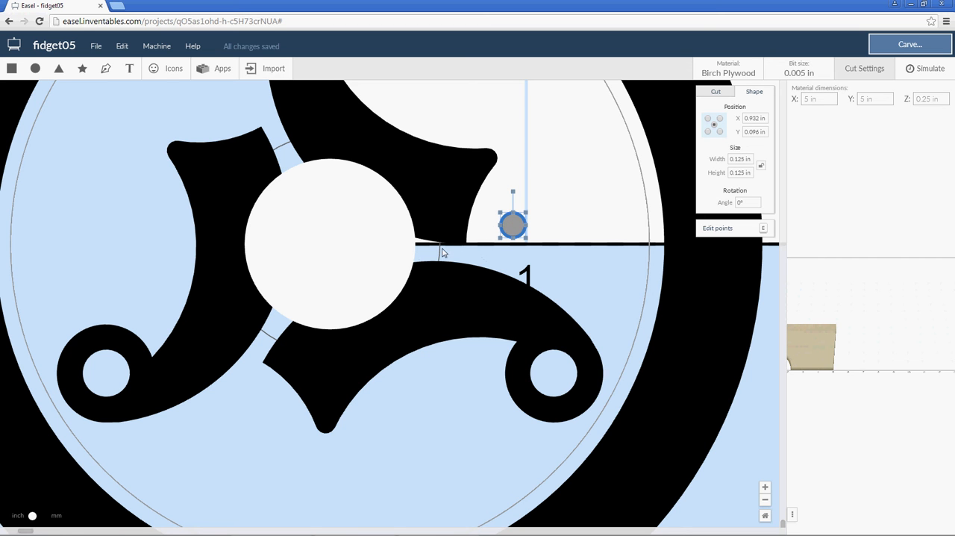
Delete the 0.125 in gauge circle.
click(544, 224)
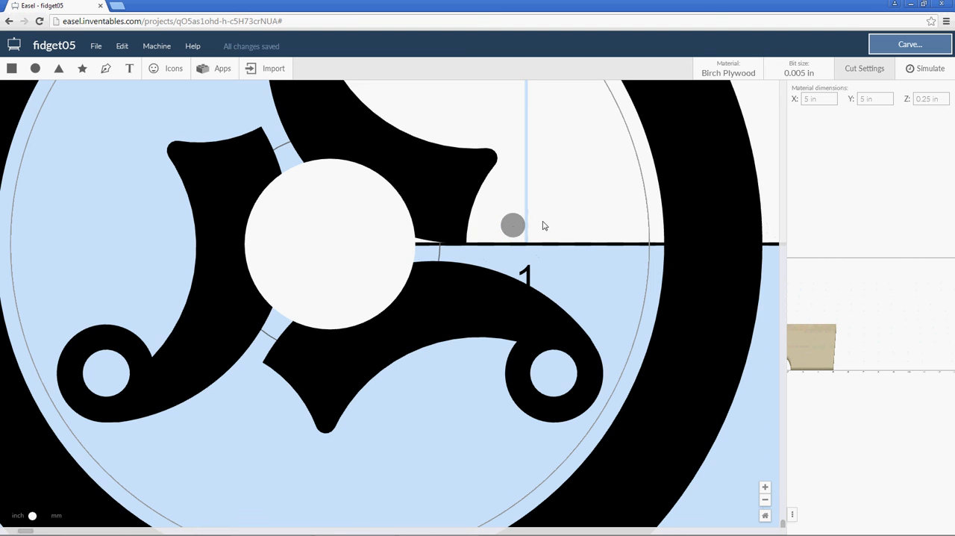
click(514, 231)
click(514, 231)
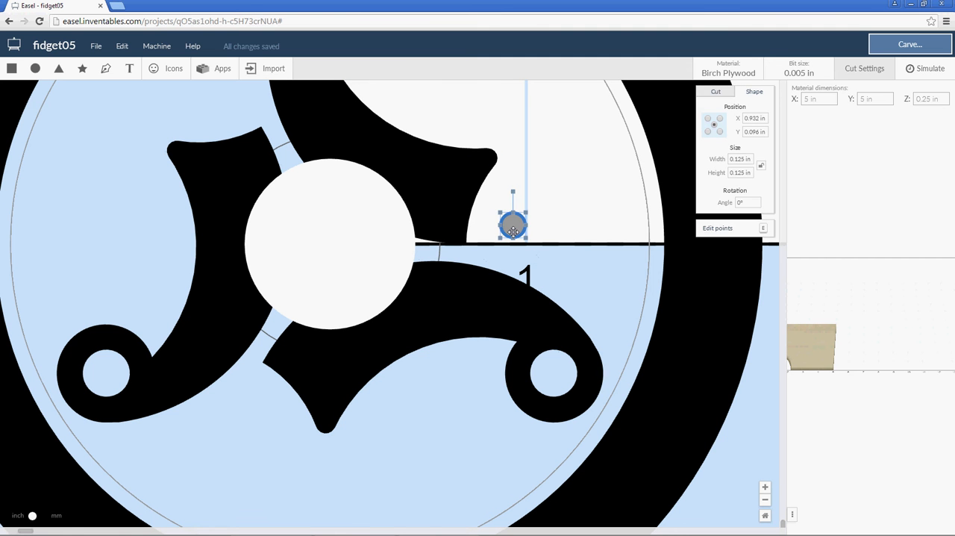
key(Delete)
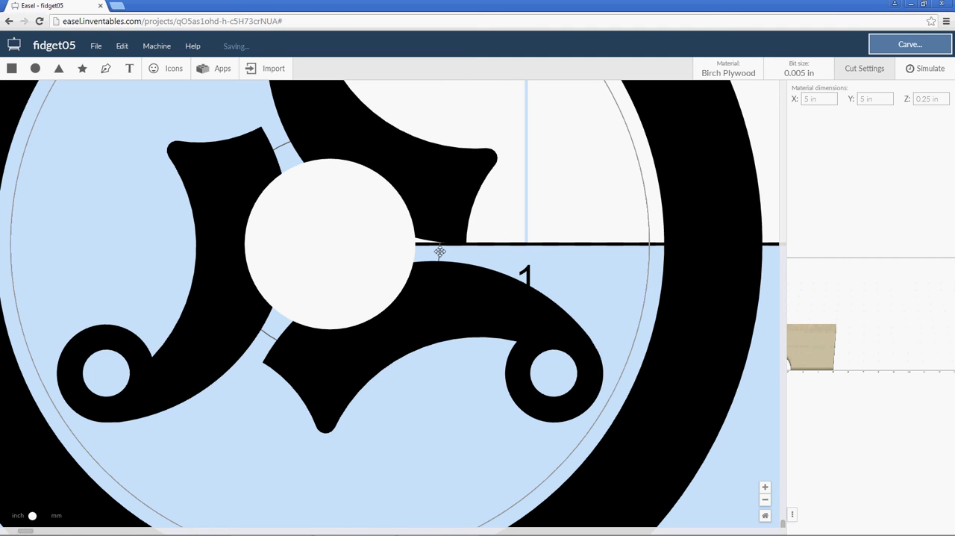
Change the outer hub guide circle to a fill and combine it with the white inner circle into a hub ring.
click(449, 256)
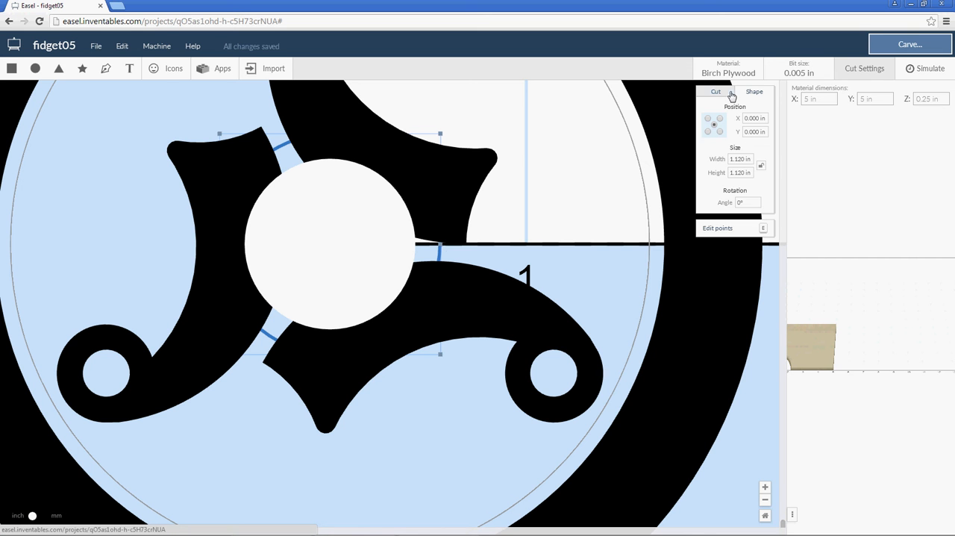
click(732, 96)
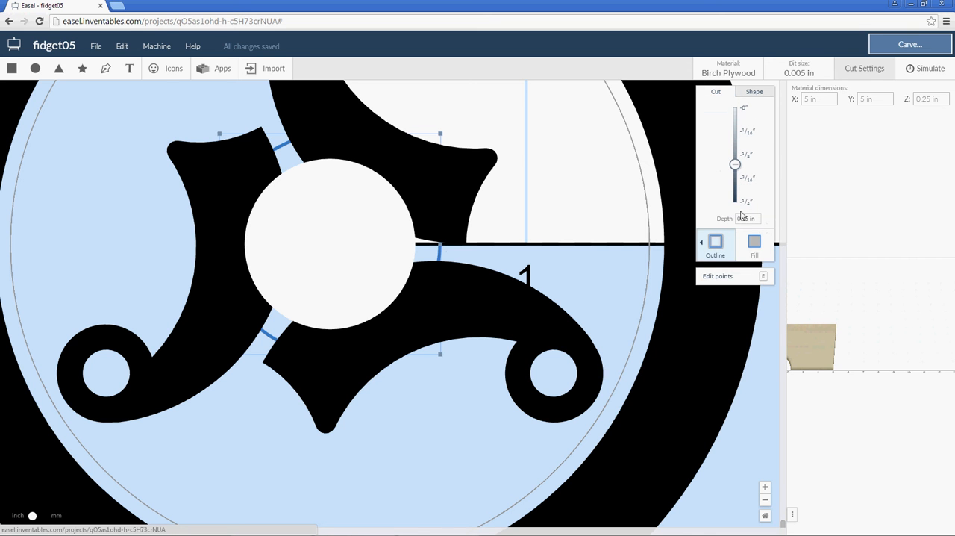
click(754, 244)
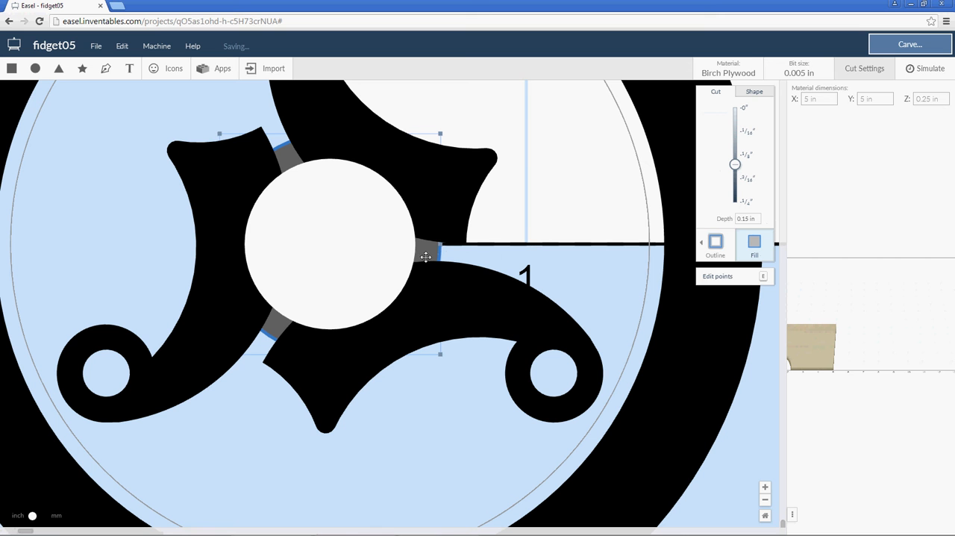
click(362, 257)
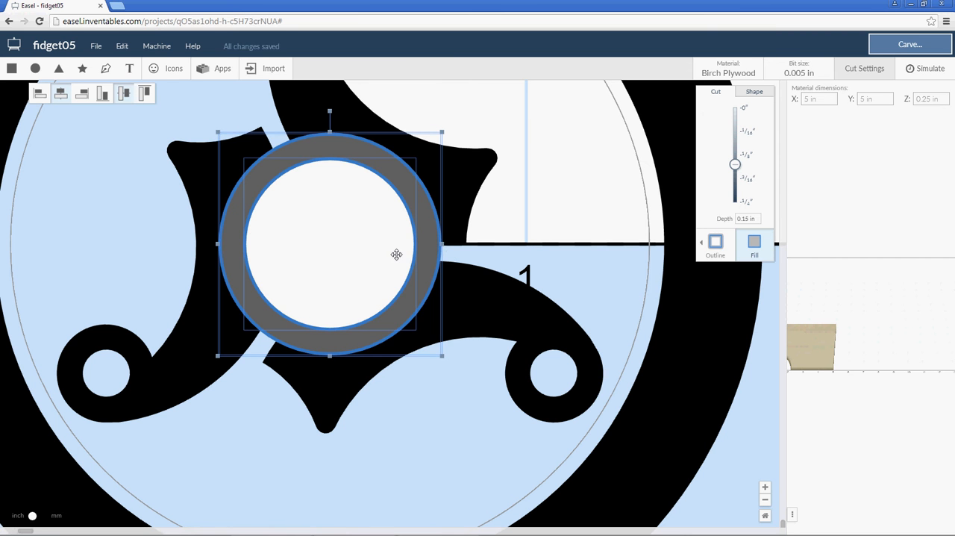
right_click(381, 255)
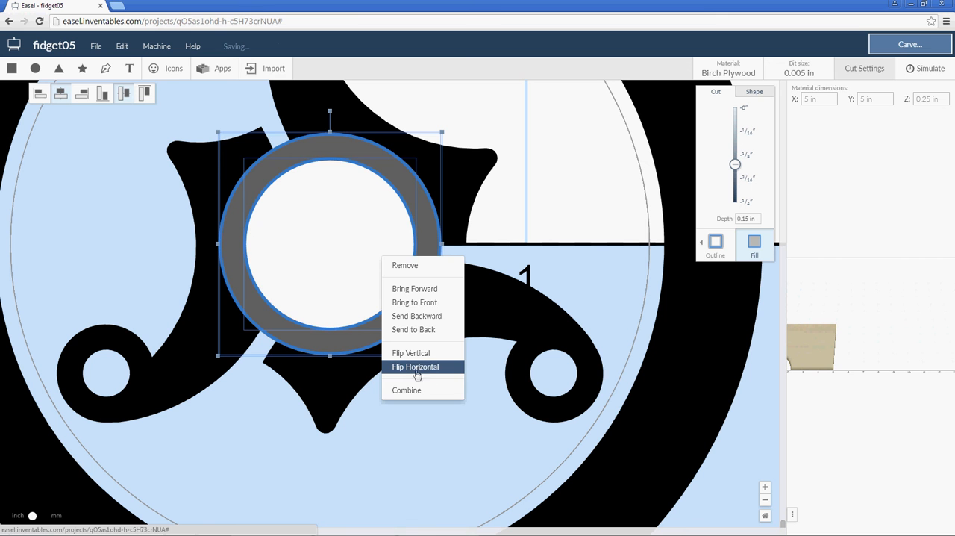
click(412, 392)
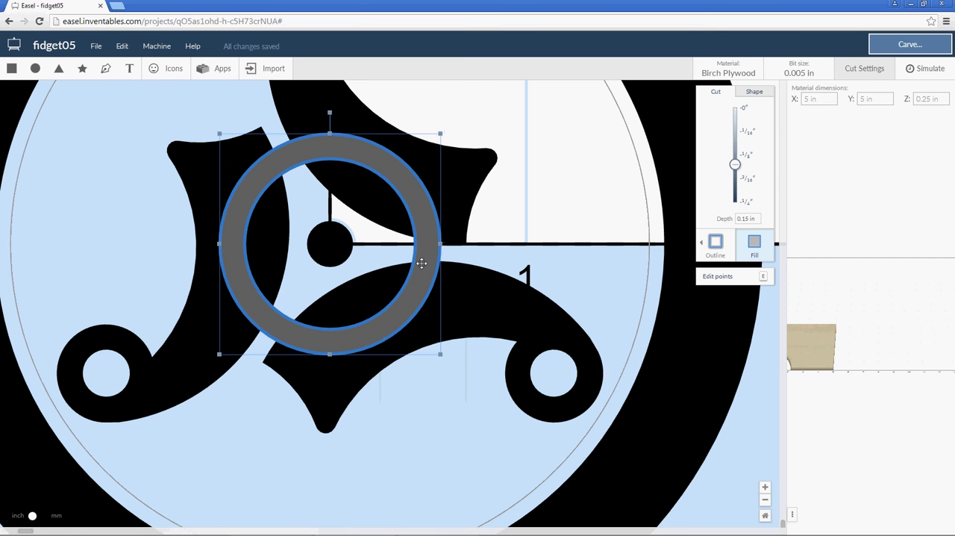
Add a new circle and set its width and height to 0.87 in.
click(542, 223)
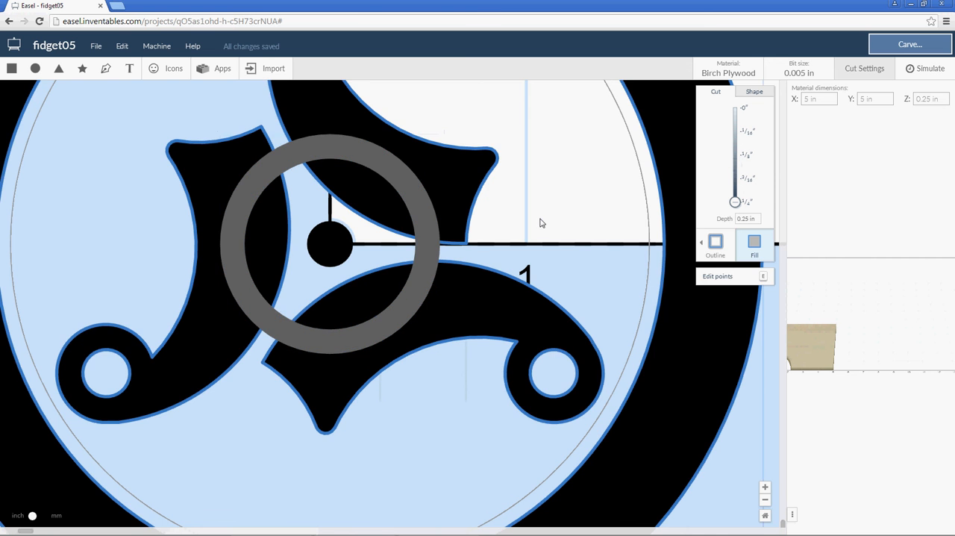
scroll(489, 252, down, 5)
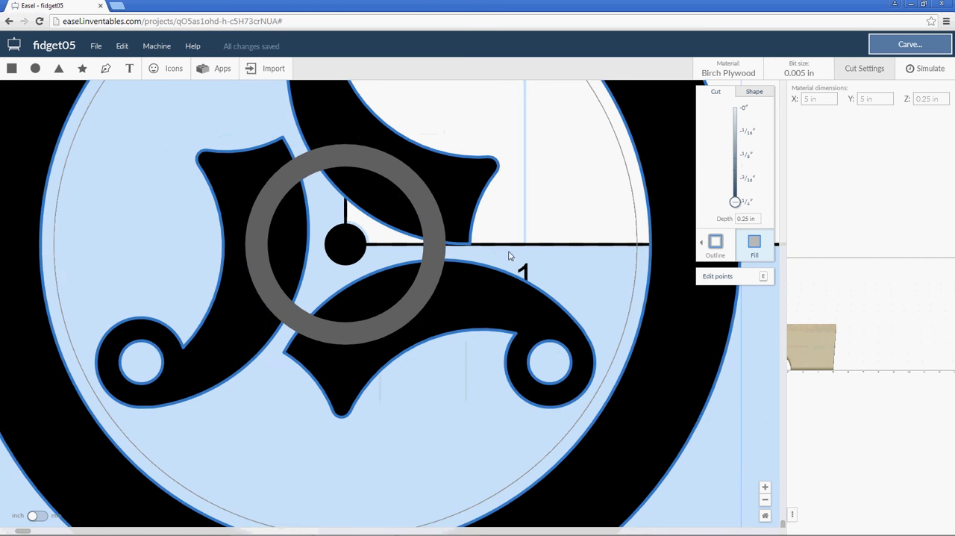
scroll(540, 261, down, 3)
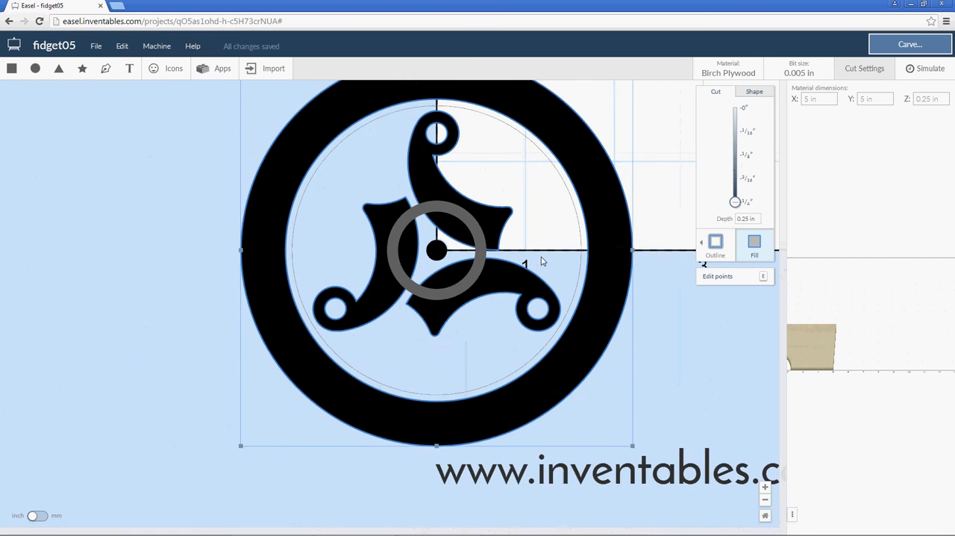
click(37, 68)
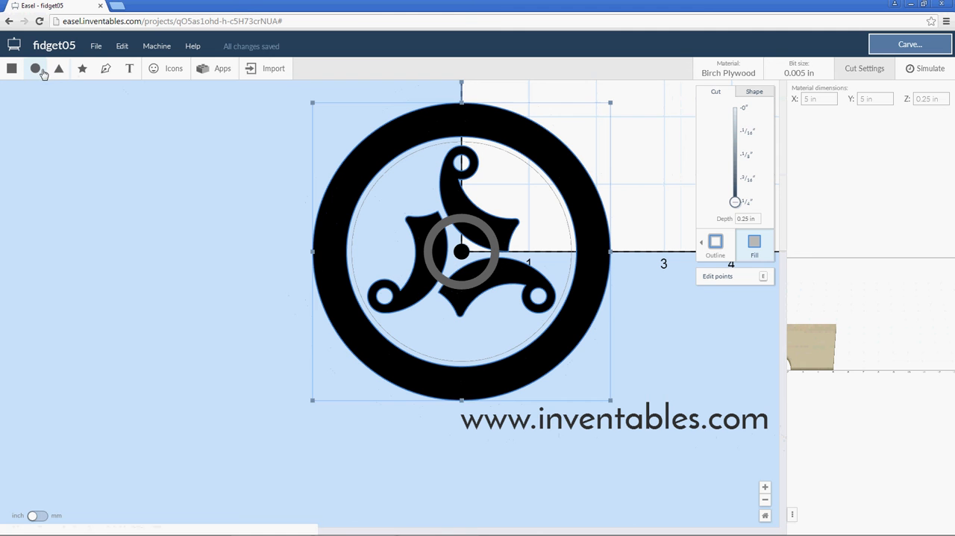
click(756, 93)
click(742, 158)
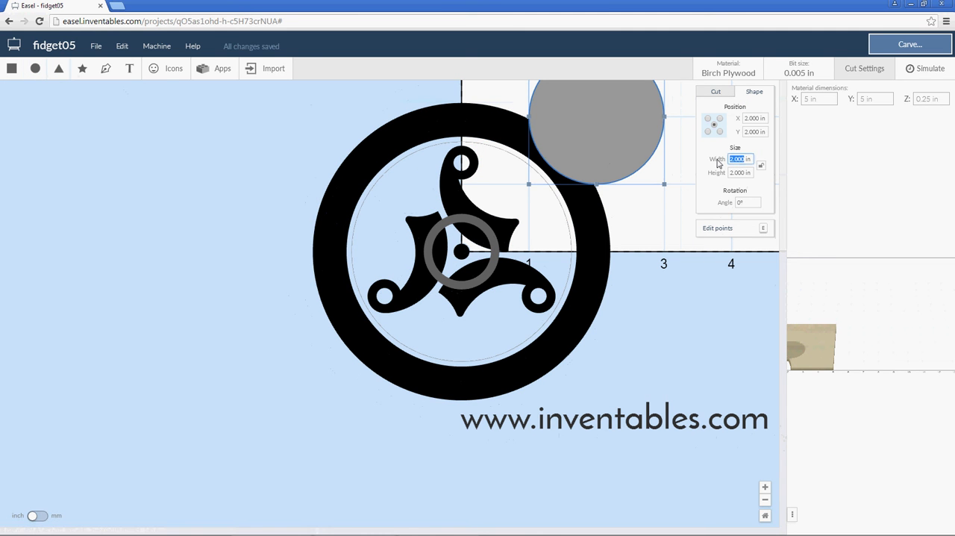
key(BackSpace)
text(87)
click(743, 171)
key(BackSpace)
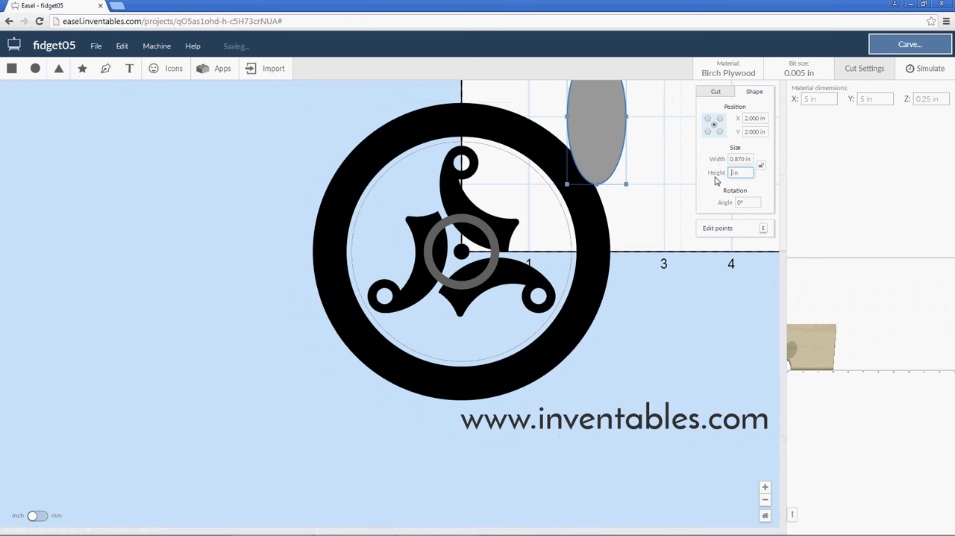
text(.87)
click(736, 159)
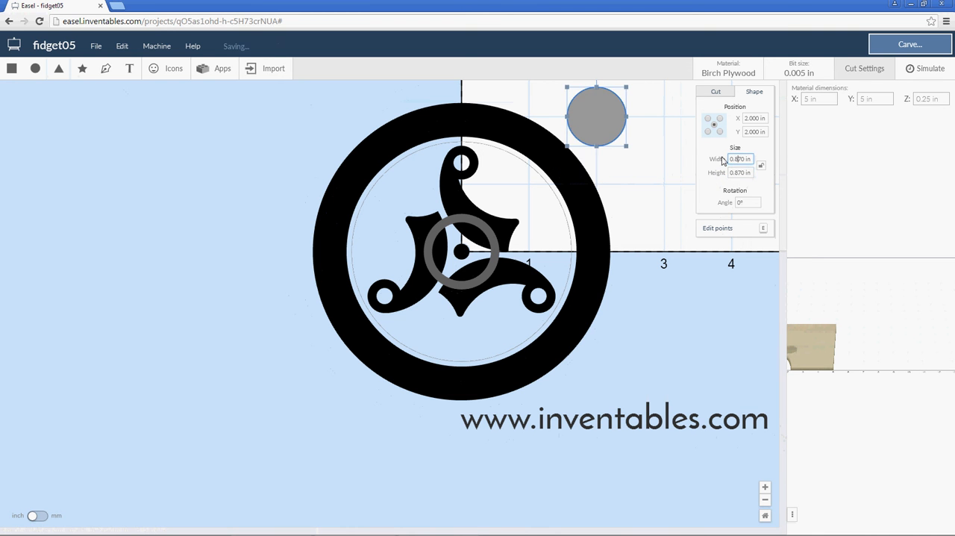
Centre the 0.87 in circle on the hub by setting its X and Y position to 0.
click(759, 118)
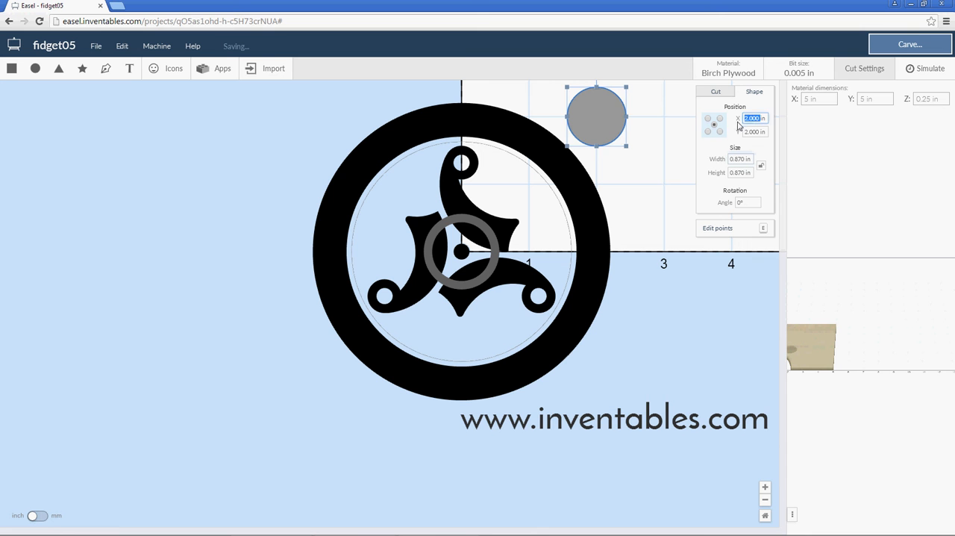
text(0)
click(759, 132)
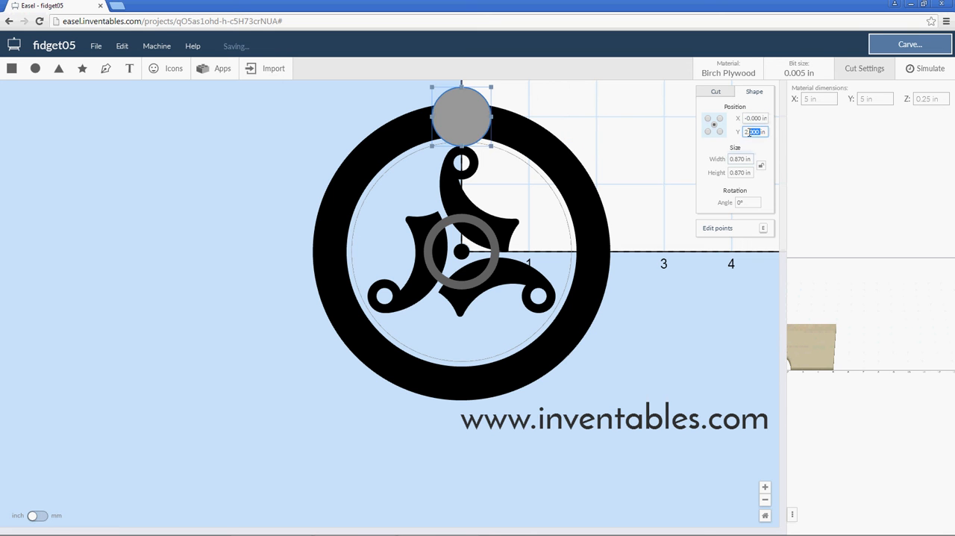
text(0)
click(751, 118)
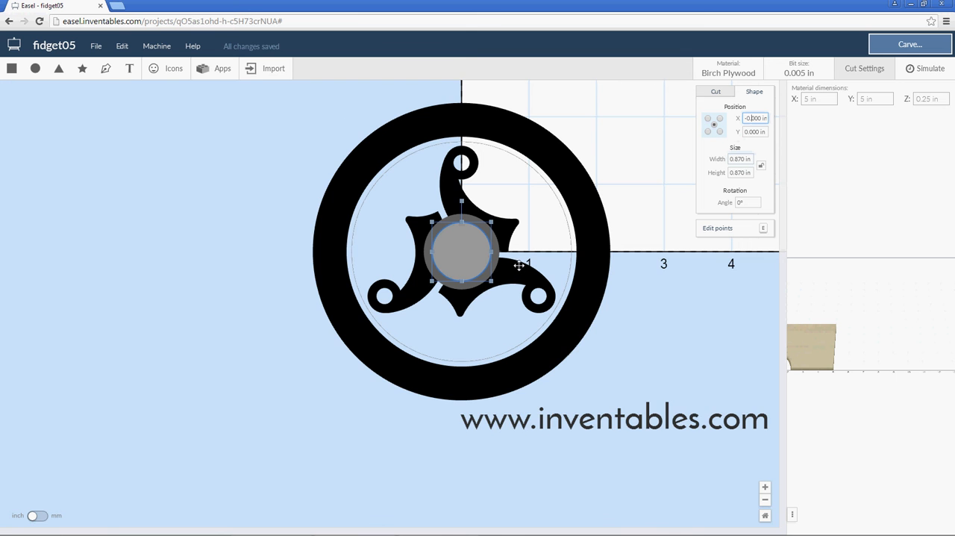
scroll(518, 267, up, 3)
scroll(518, 266, up, 4)
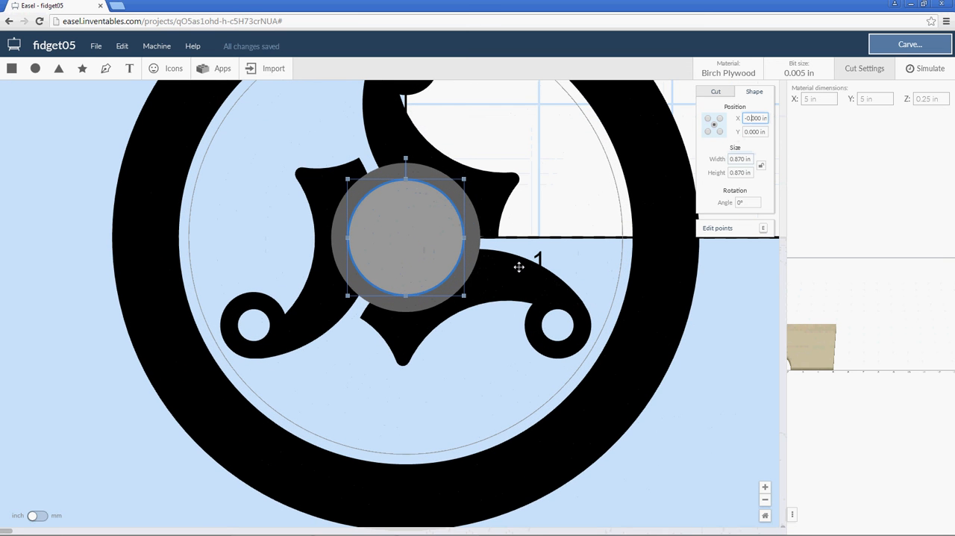
Set the 0.87 in circle's cut depth to 0 and combine it with the spinner's ring-and-arms shape.
click(717, 92)
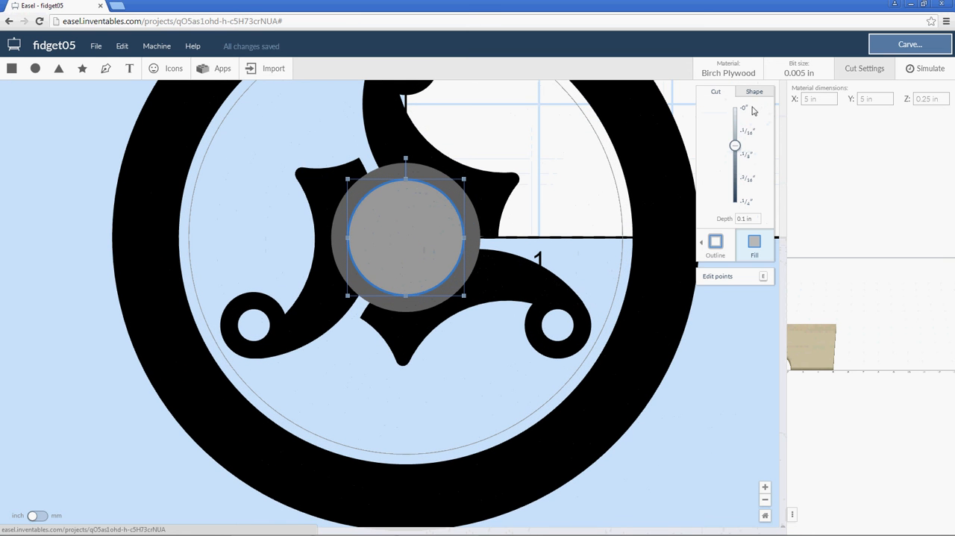
drag(735, 120, 735, 107)
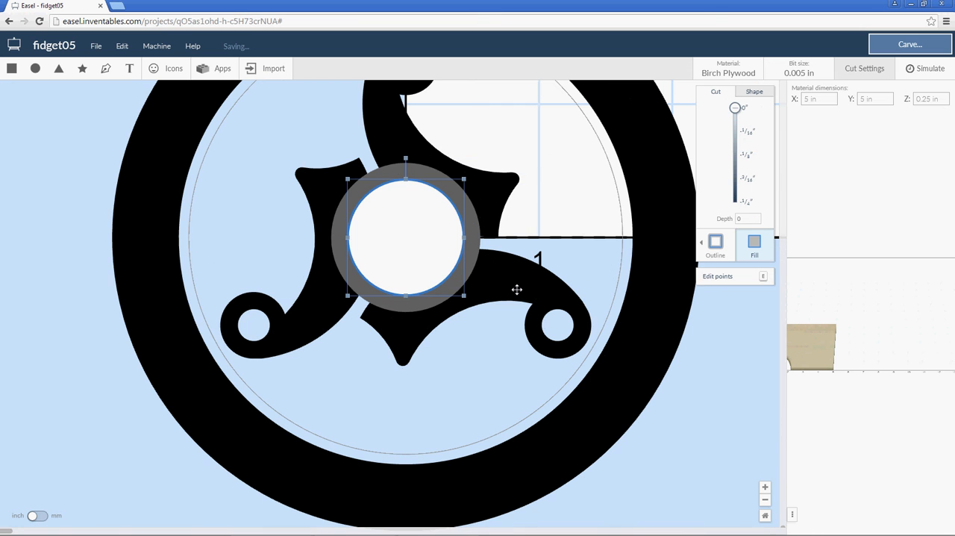
shift+click(517, 289)
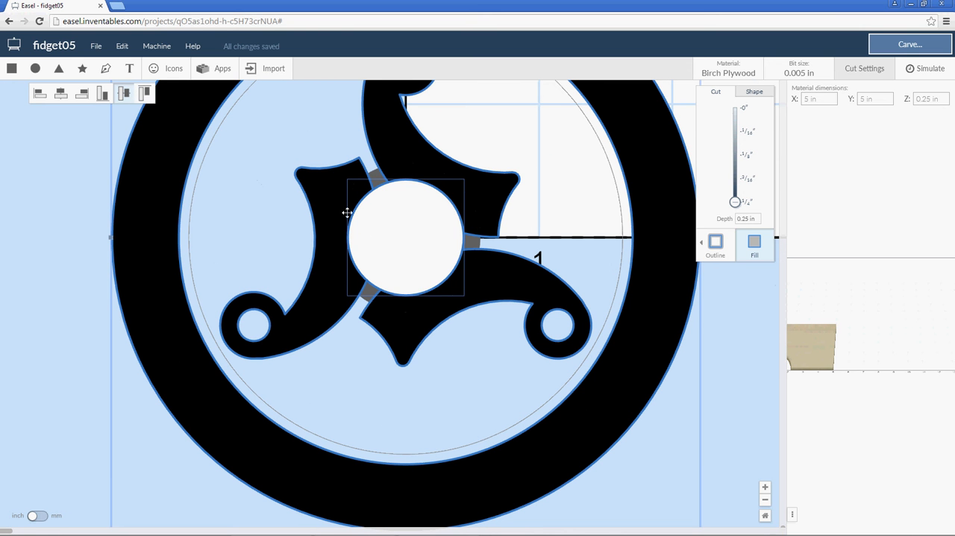
right_click(385, 227)
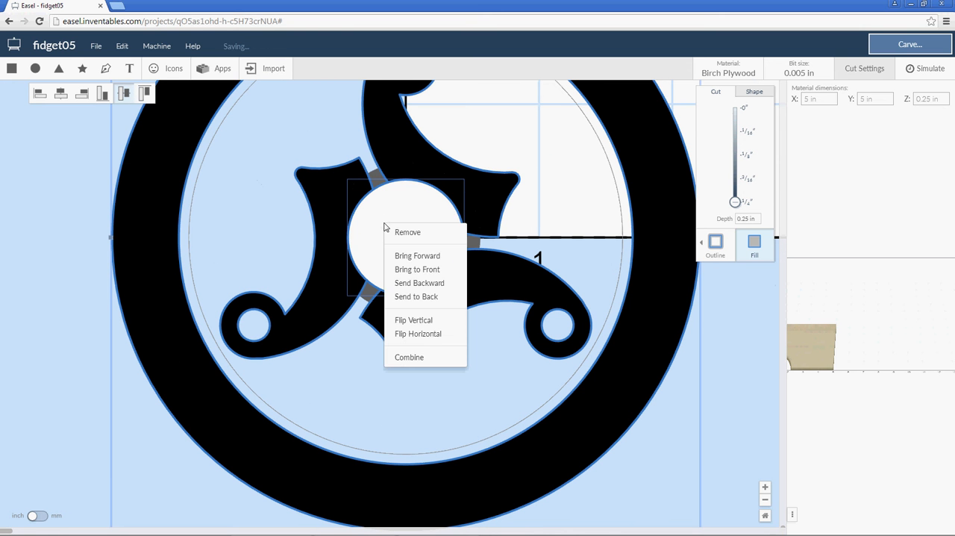
click(403, 357)
Bring the grey hub ring in front of the three arms.
click(408, 248)
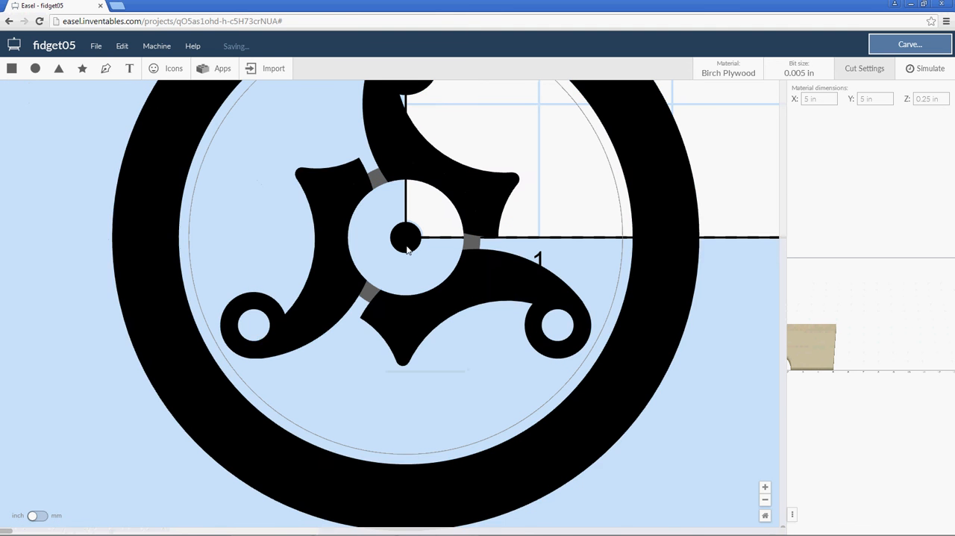
click(365, 289)
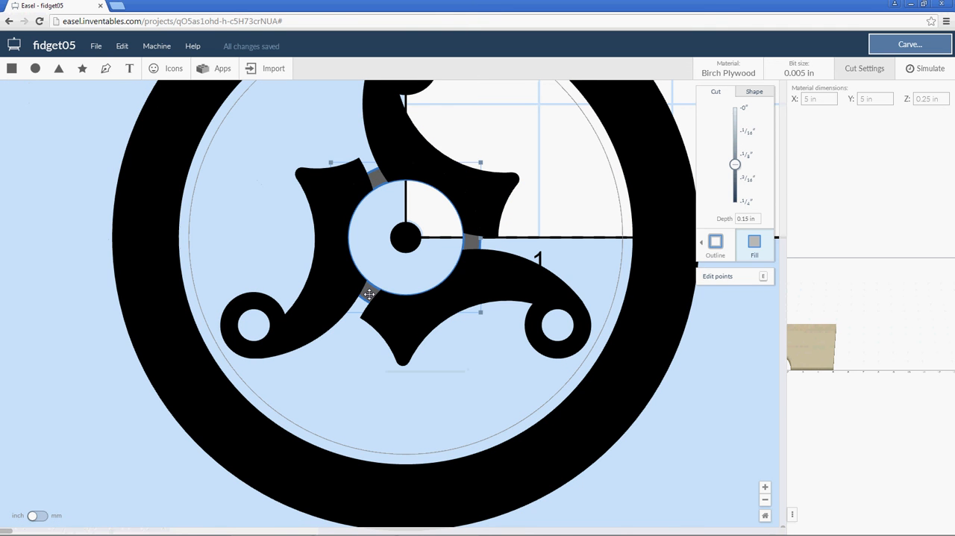
shift+click(400, 328)
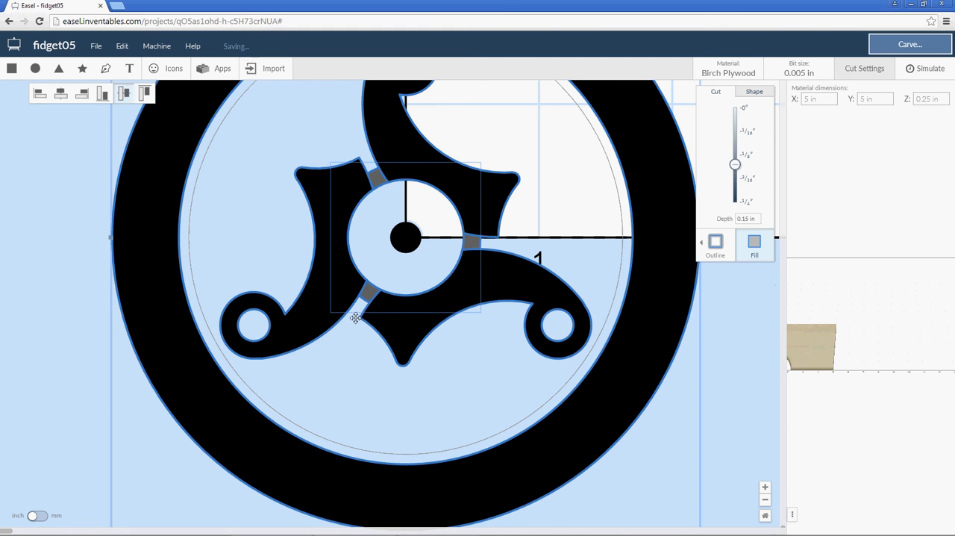
click(57, 344)
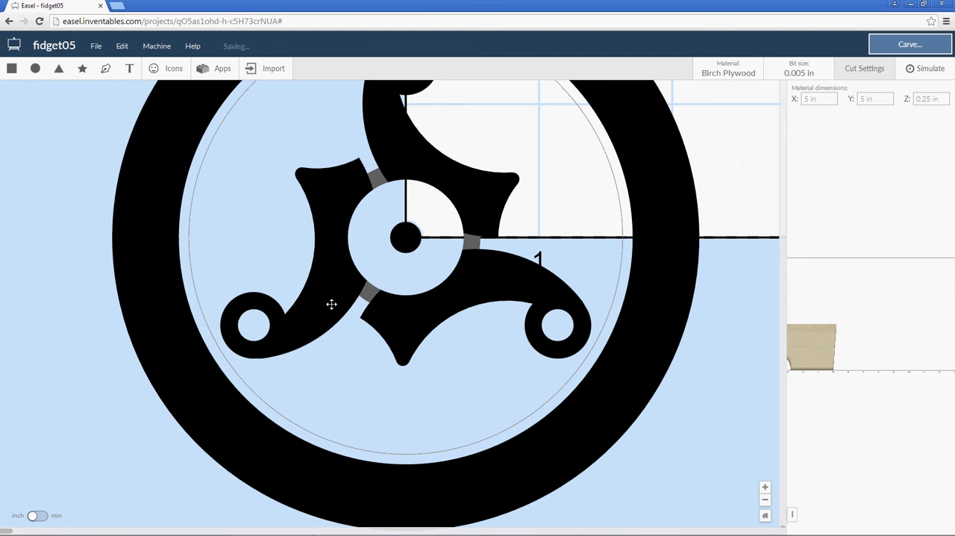
click(369, 292)
right_click(366, 296)
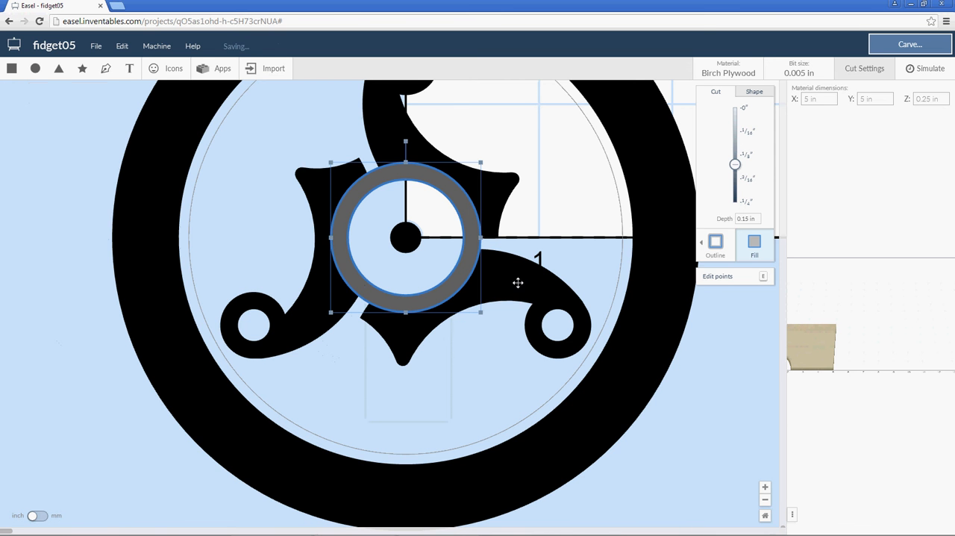
Combine all the shapes so the grey hub ring merges with the three arms and outer ring.
key(ctrl+a)
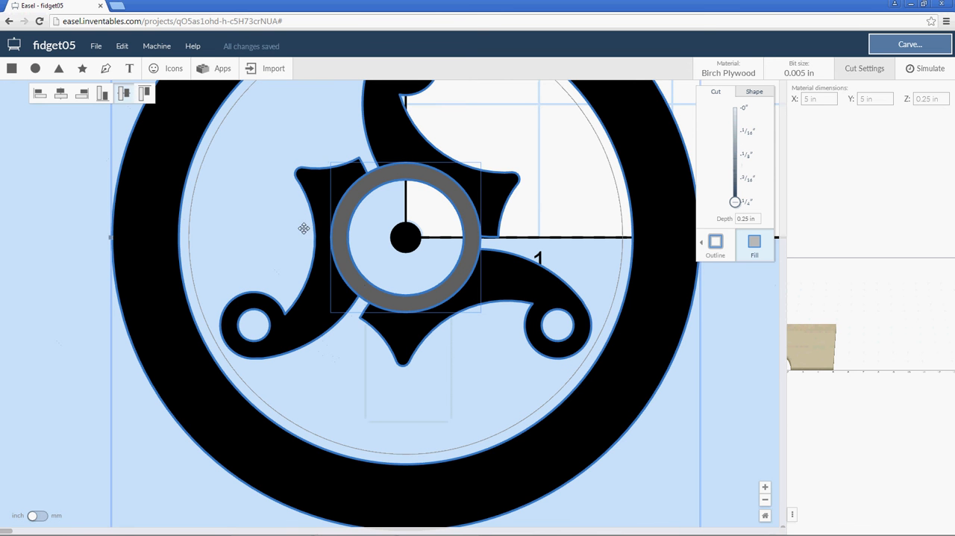
right_click(336, 231)
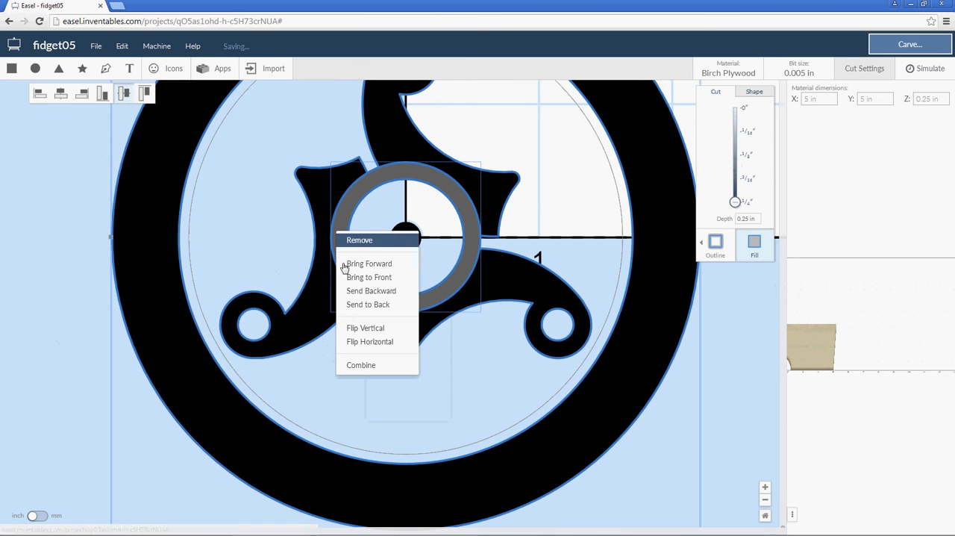
click(361, 364)
click(64, 304)
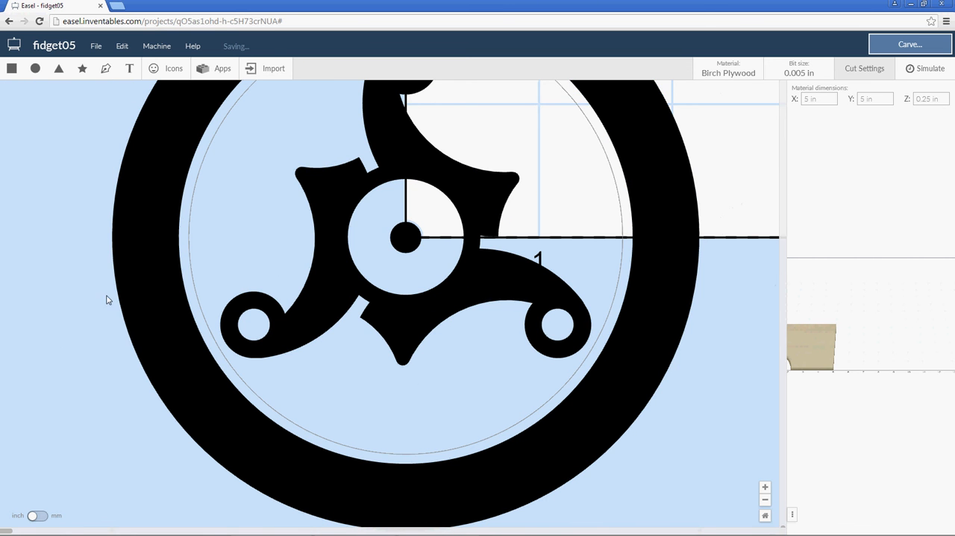
Duplicate the thin outline circle around the arms and enlarge the copy to about 4.09 in in diameter.
scroll(108, 292, down, 5)
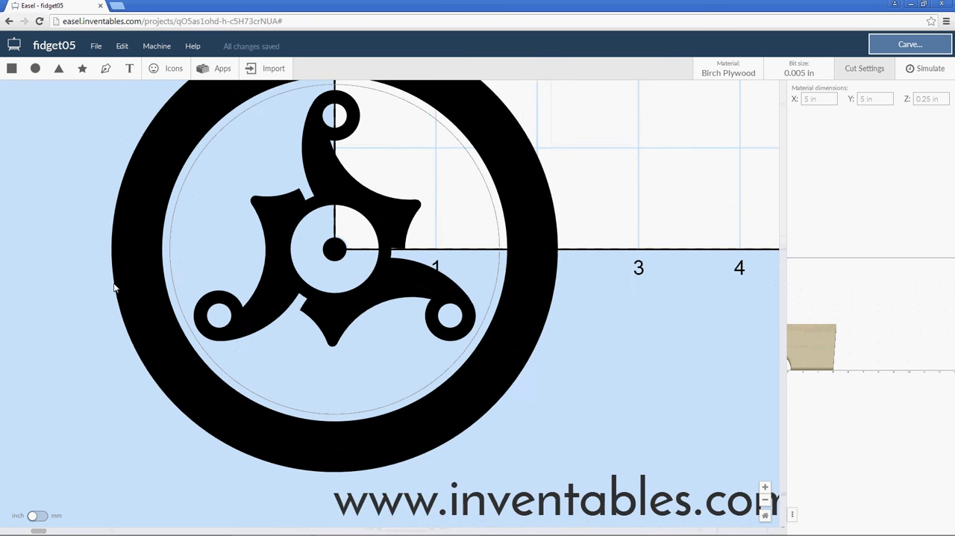
scroll(186, 265, down, 1)
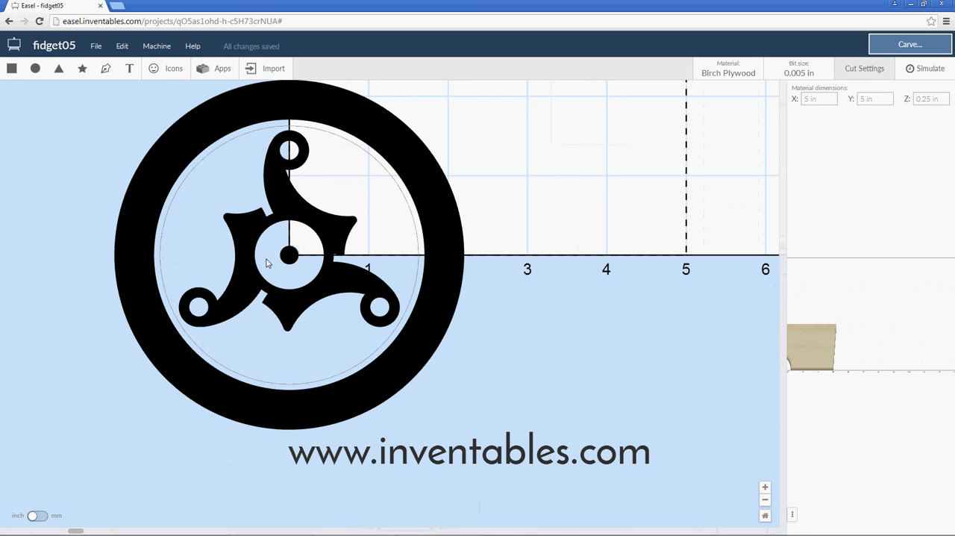
click(387, 150)
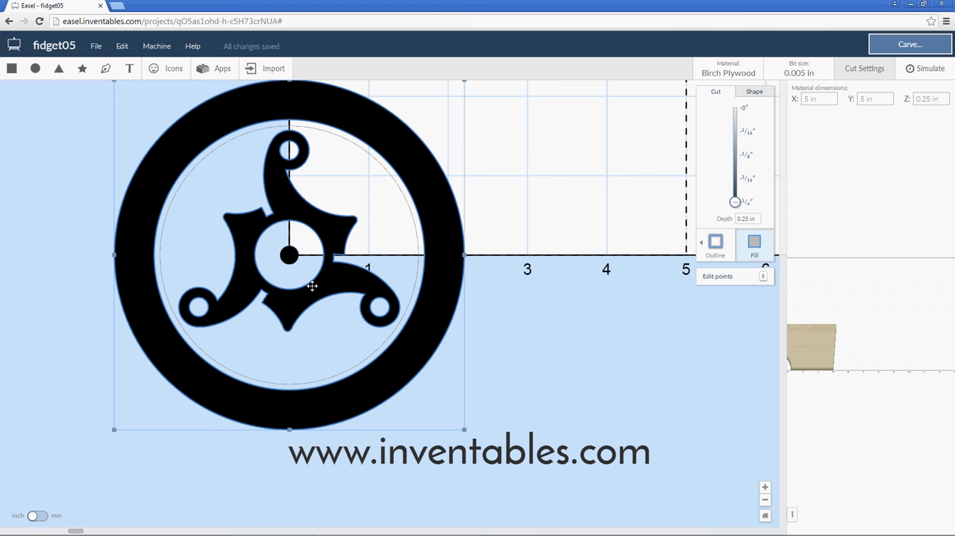
click(415, 284)
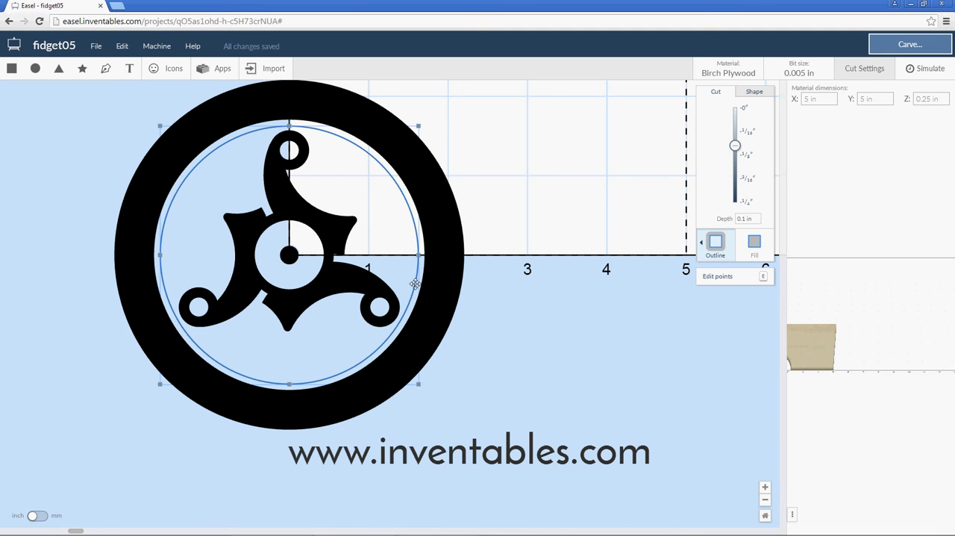
key(ctrl+d)
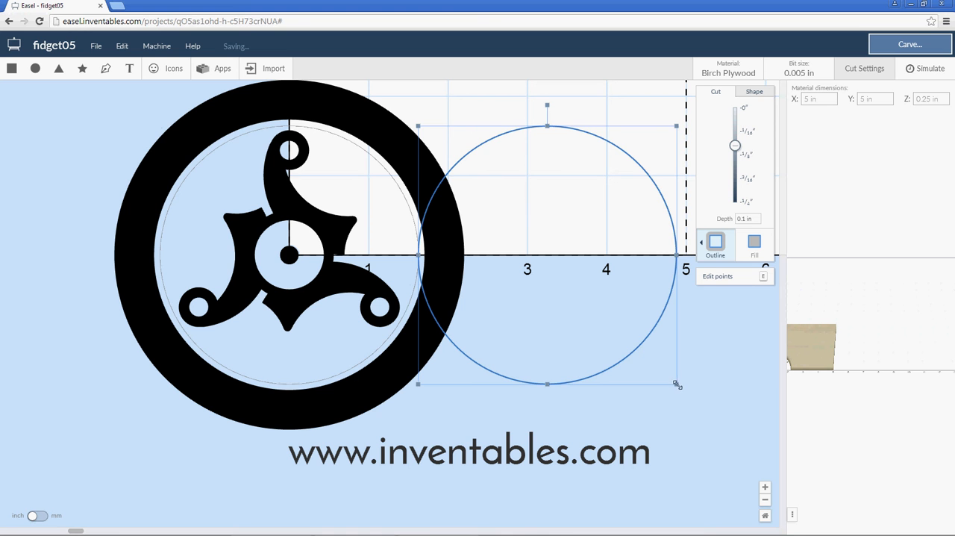
drag(676, 383, 725, 465)
click(749, 94)
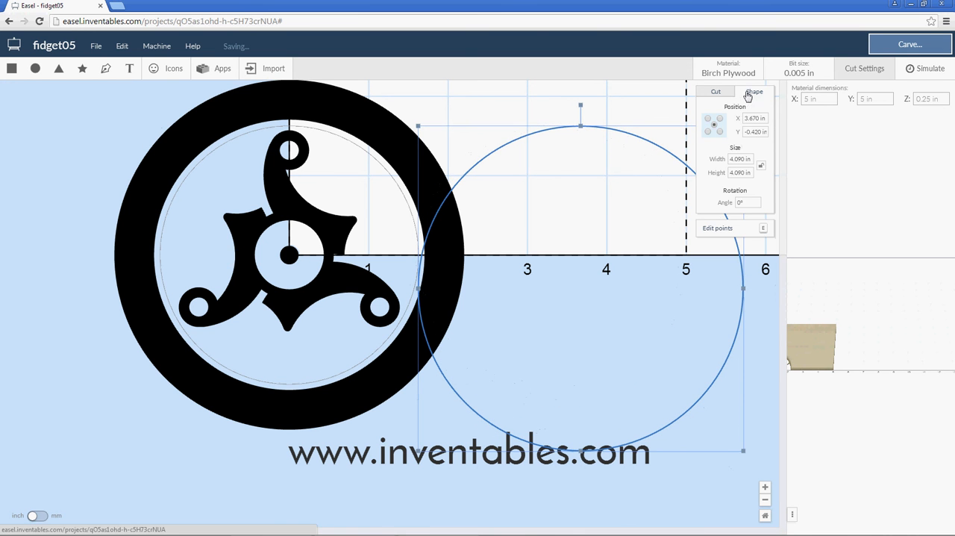
Centre the duplicated circle at X 0 and Y 0, and enlarge it to about 4.54 in, just outside the black ring.
drag(757, 118, 741, 124)
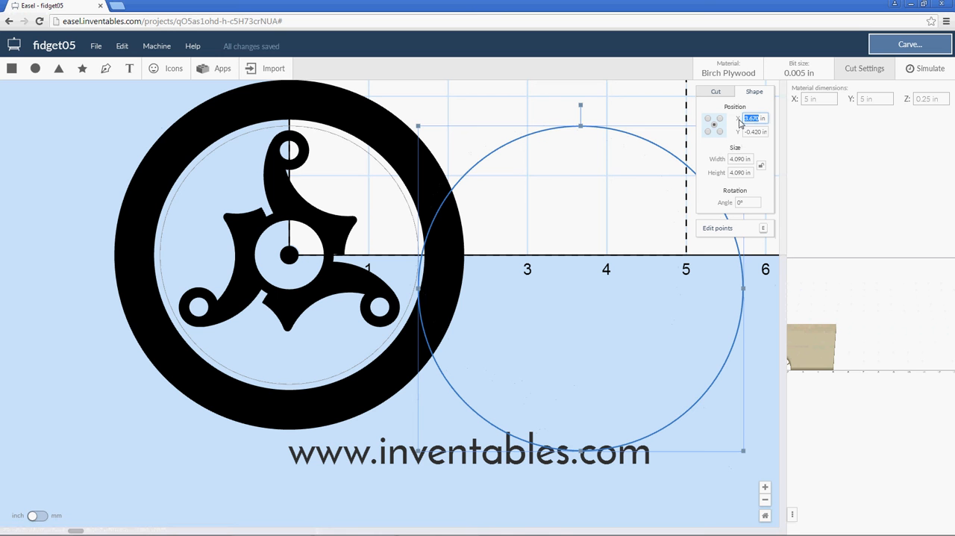
text(0)
click(763, 132)
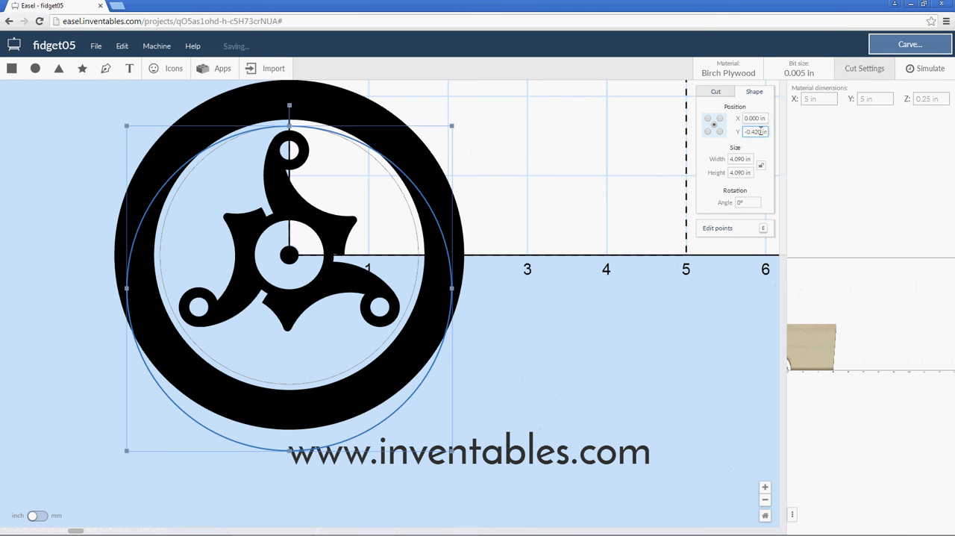
drag(762, 131, 743, 132)
text(0)
click(755, 118)
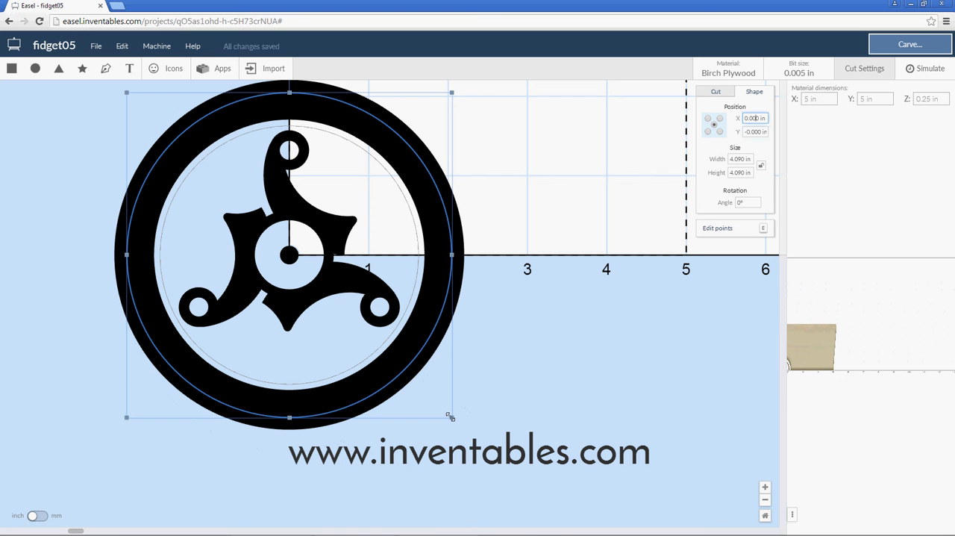
drag(452, 419, 468, 433)
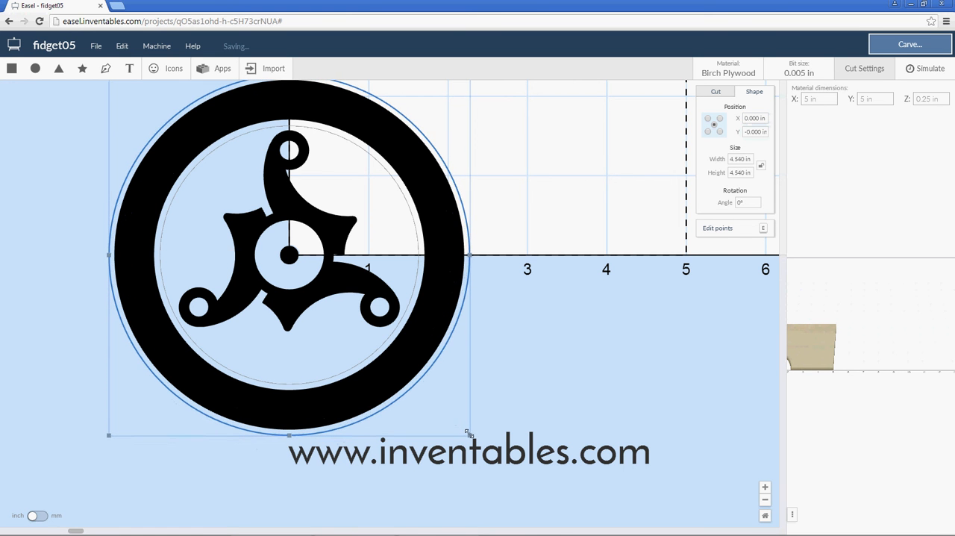
Set the inner outline circle to a fill cut with depth 0 and bring it to the front.
click(361, 366)
click(718, 92)
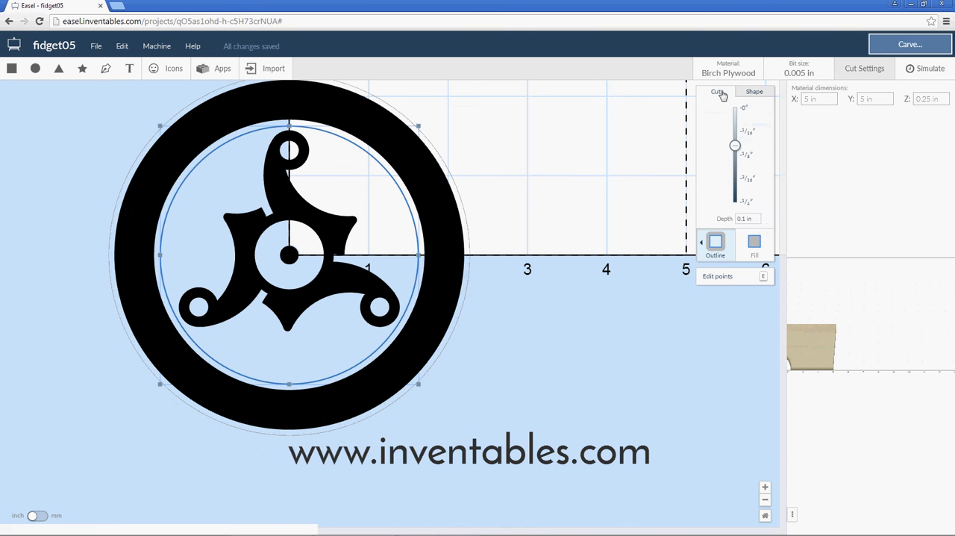
click(746, 112)
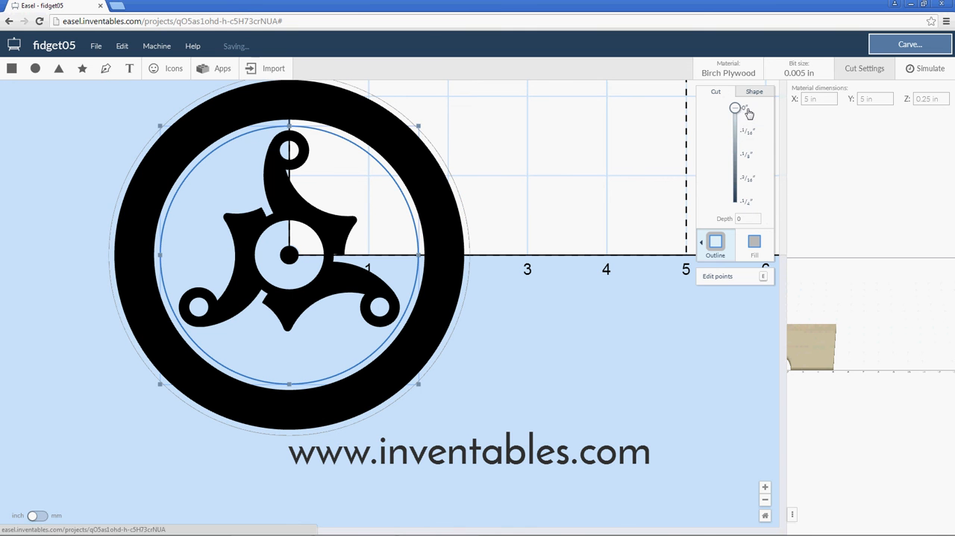
click(755, 241)
right_click(336, 183)
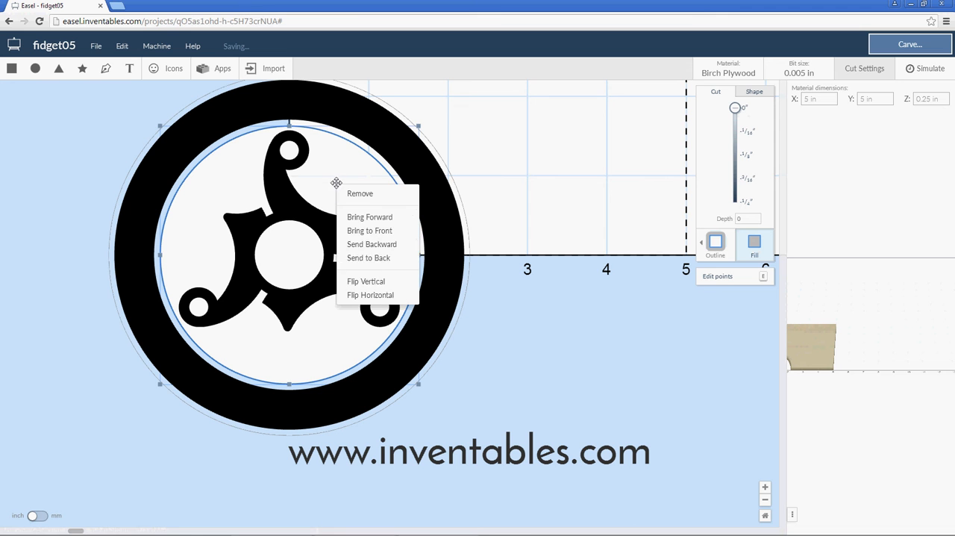
click(370, 232)
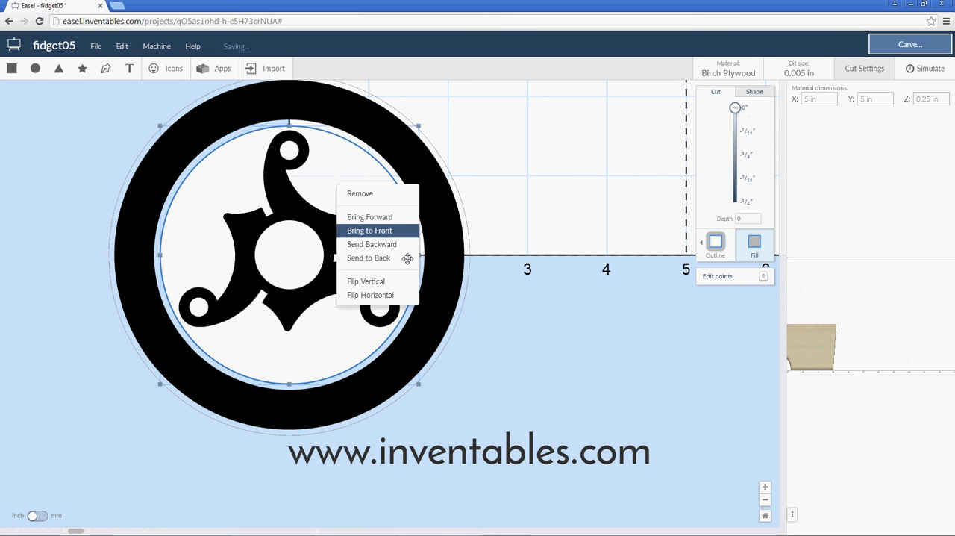
Set the large outer circle to a fill cut and combine it with the inner circle to form a ring.
click(463, 301)
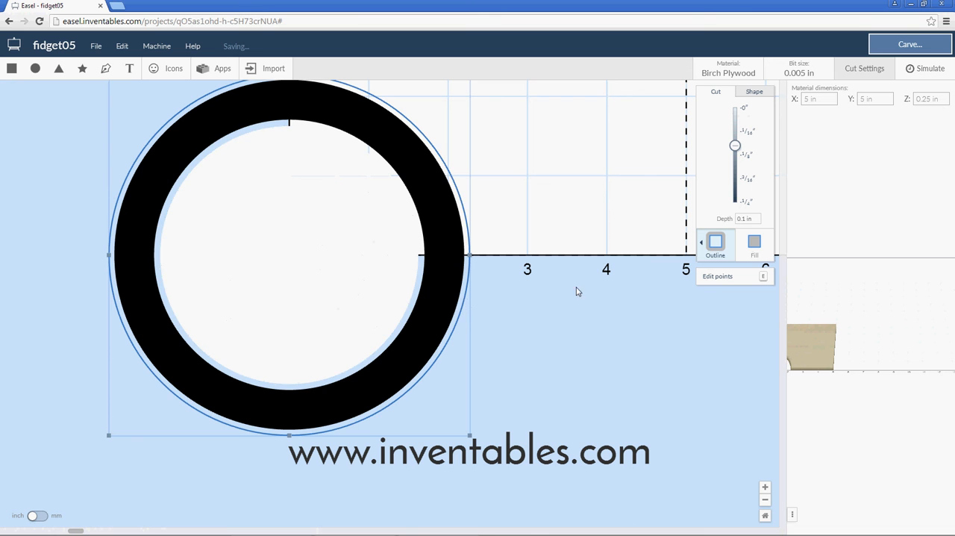
click(752, 246)
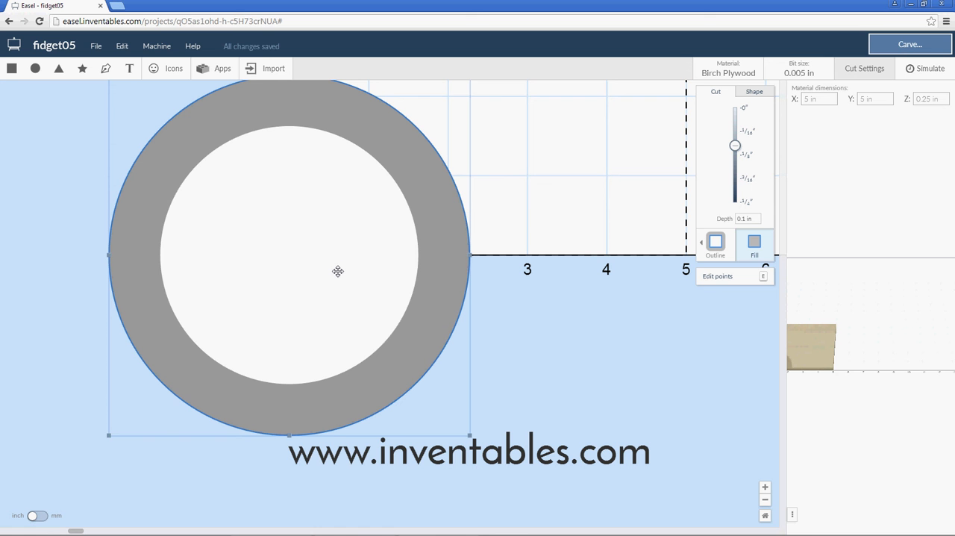
shift+click(338, 271)
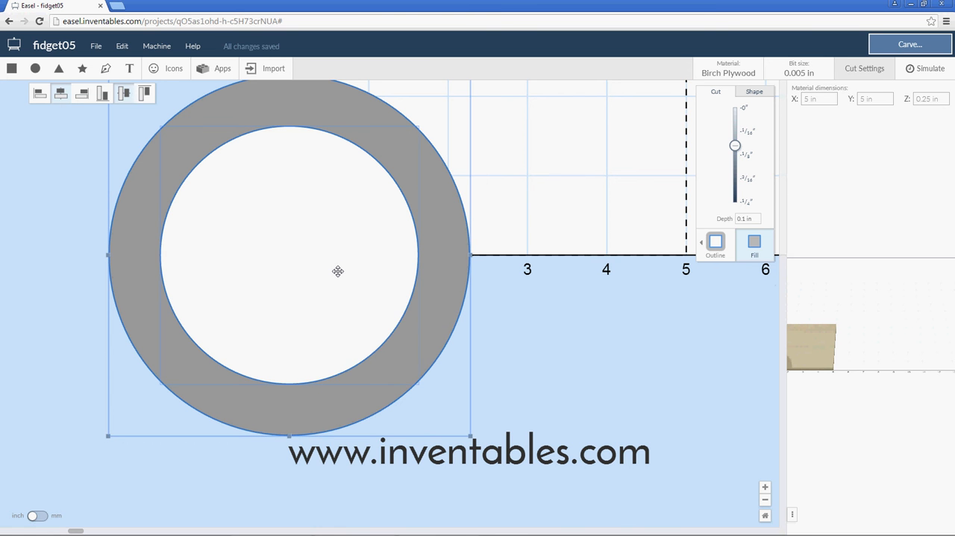
right_click(338, 271)
click(364, 407)
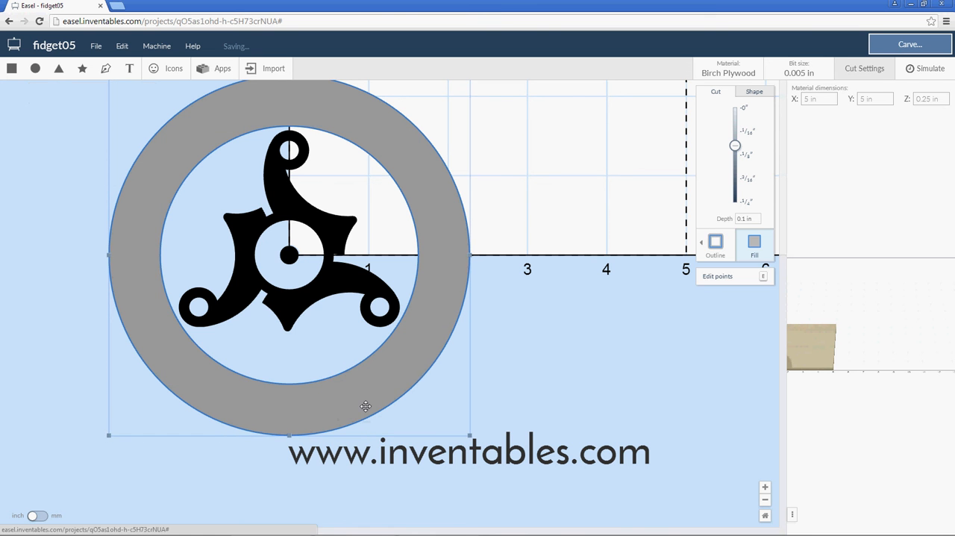
click(525, 331)
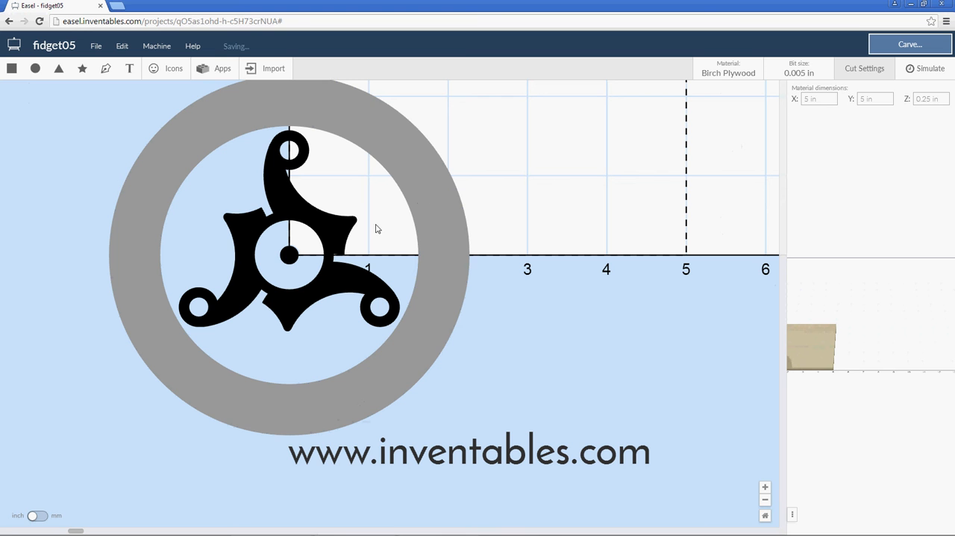
Send the grey ring backward behind the black outer ring and bring it forward again.
click(429, 185)
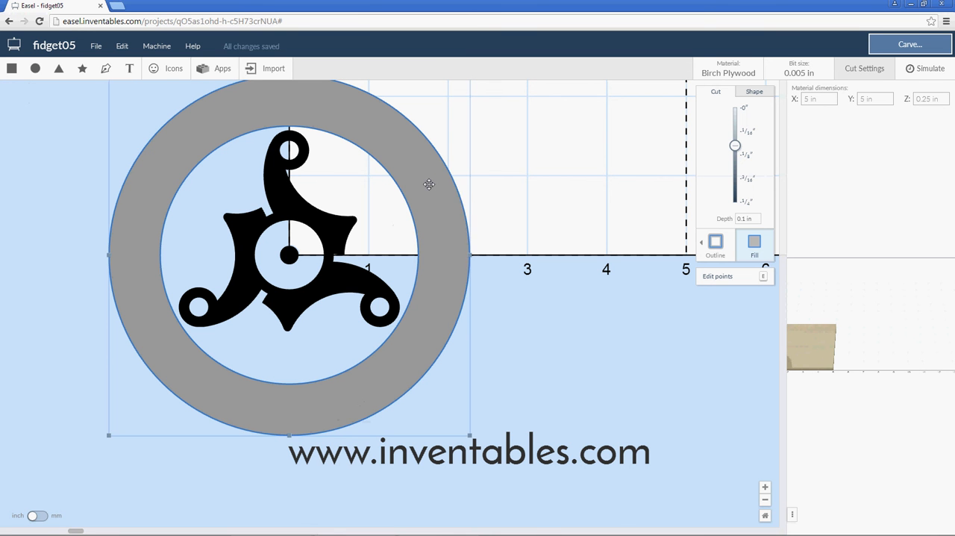
right_click(429, 185)
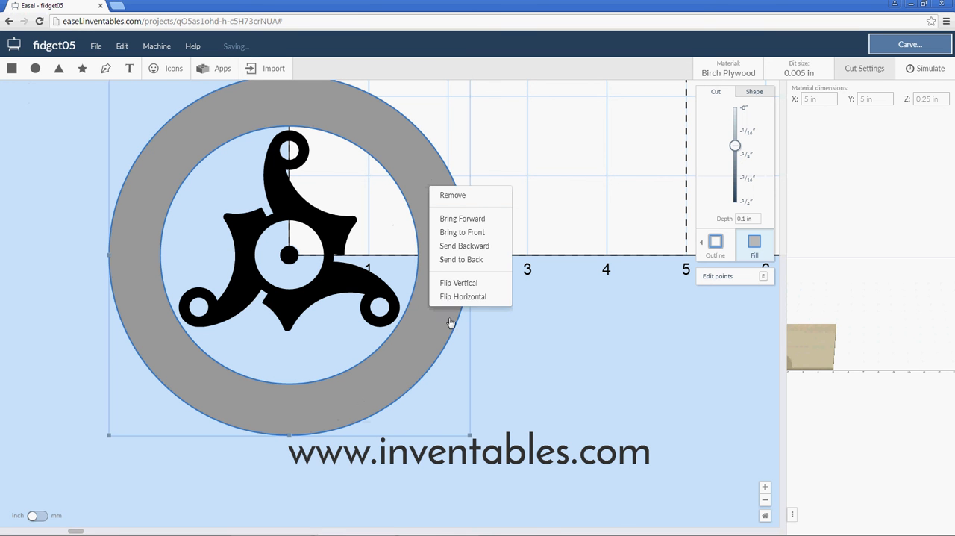
click(464, 246)
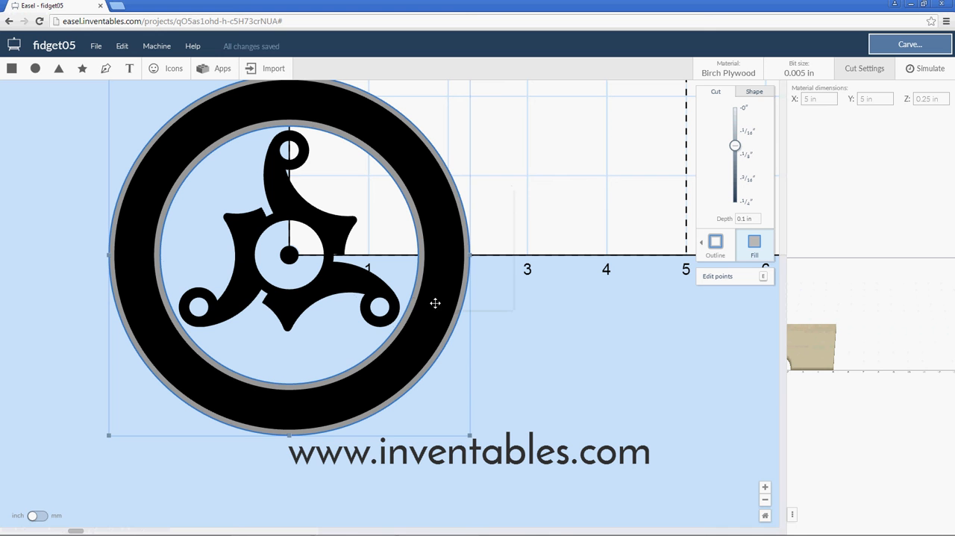
right_click(411, 299)
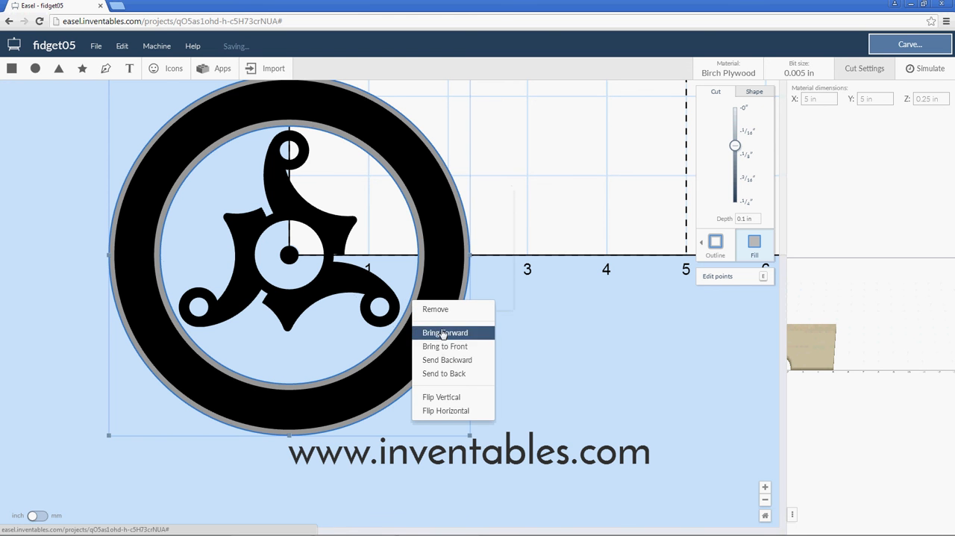
click(443, 333)
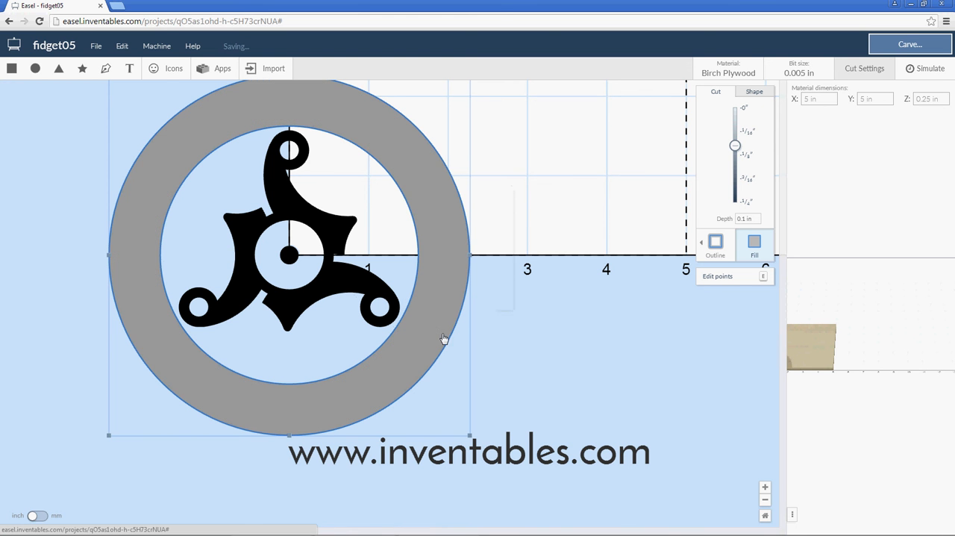
Set the grey ring's cut depth to 0 and combine it with the spinner shape to remove the black outer ring.
click(736, 109)
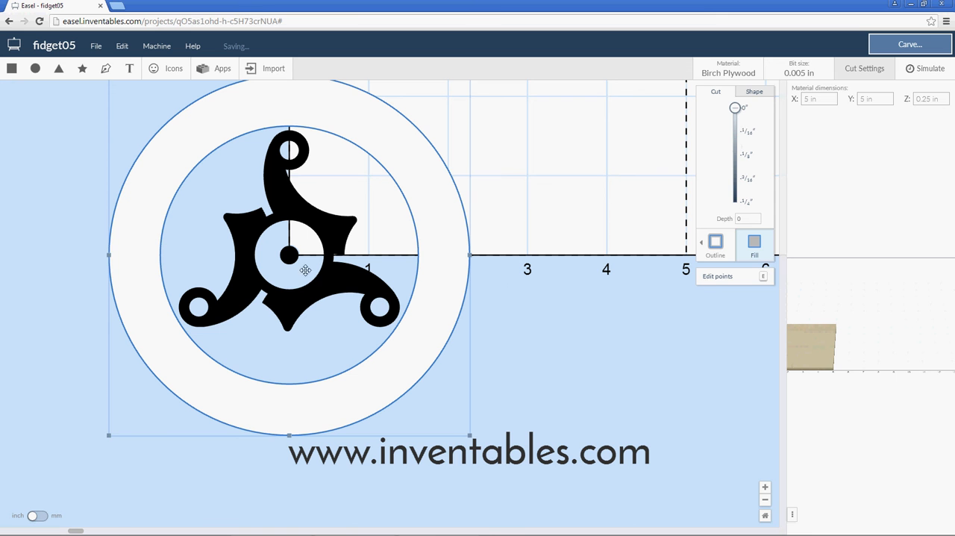
shift+click(324, 283)
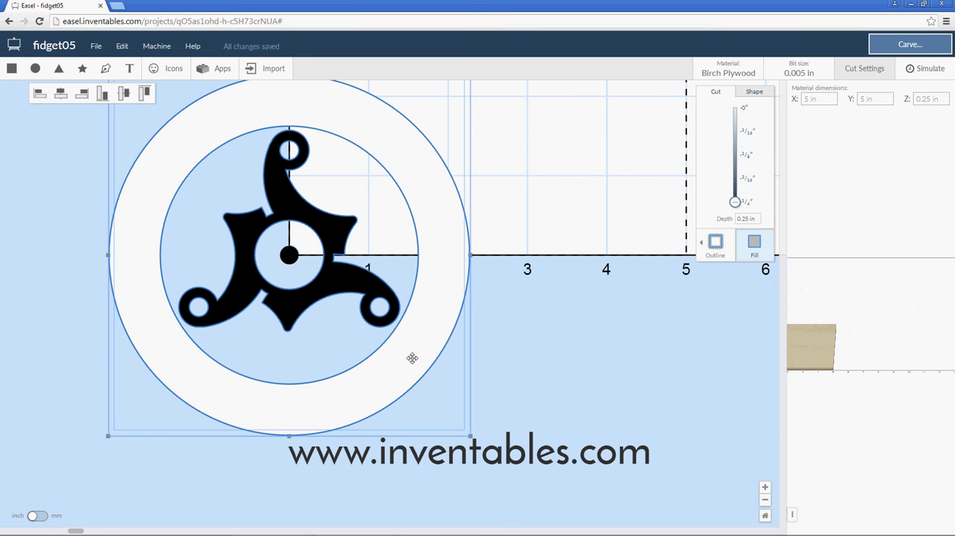
right_click(436, 220)
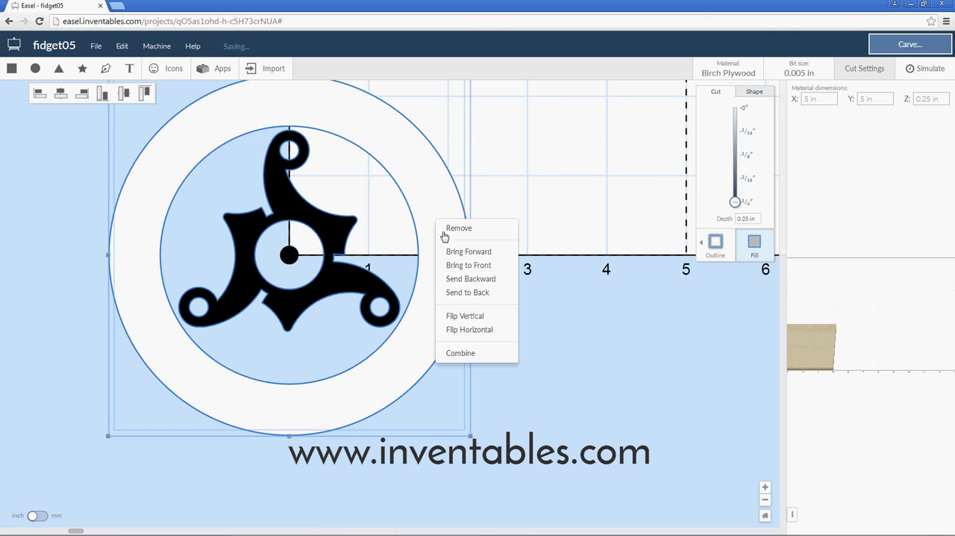
click(460, 352)
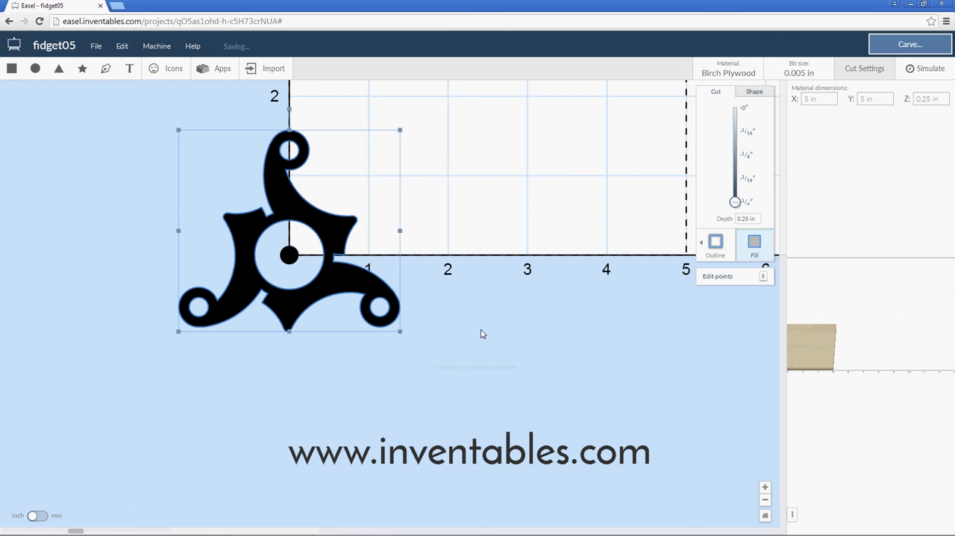
click(481, 333)
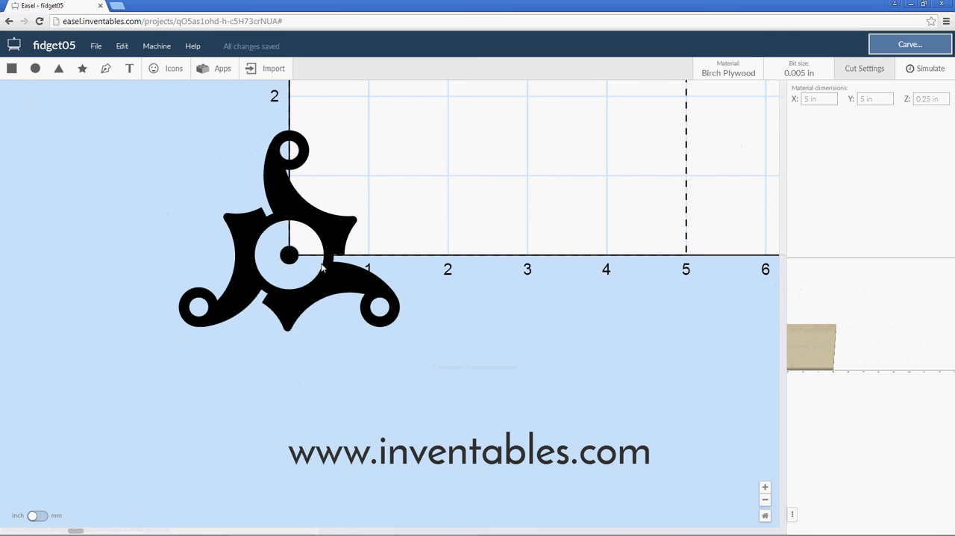
scroll(342, 286, down, 5)
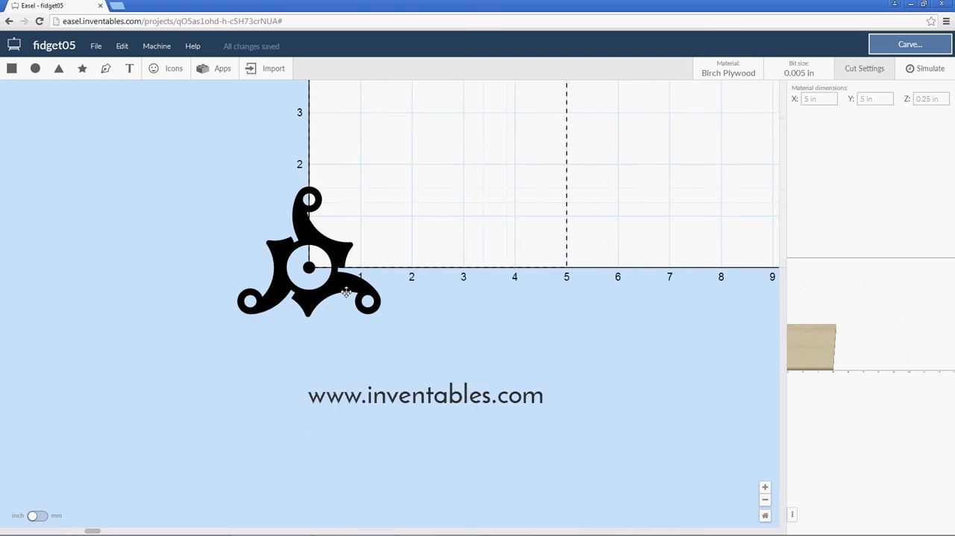
scroll(301, 263, up, 5)
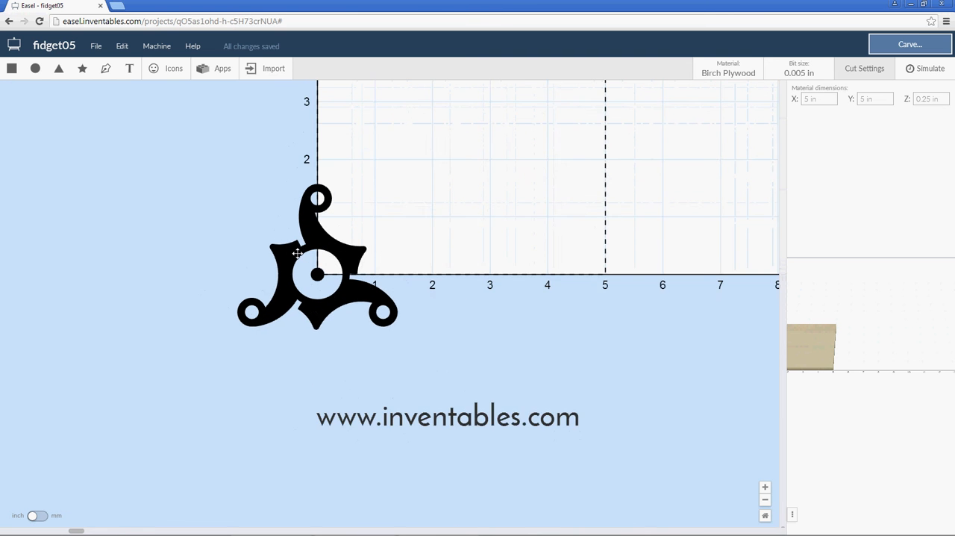
scroll(299, 265, up, 1)
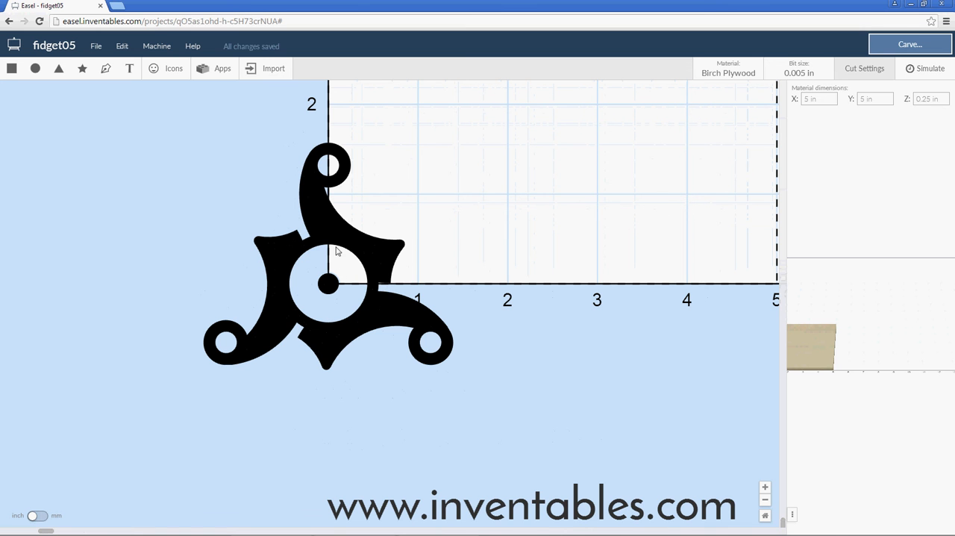
Make a copy of the fidget05 project and rename the copy fidget05b.
click(97, 47)
click(114, 132)
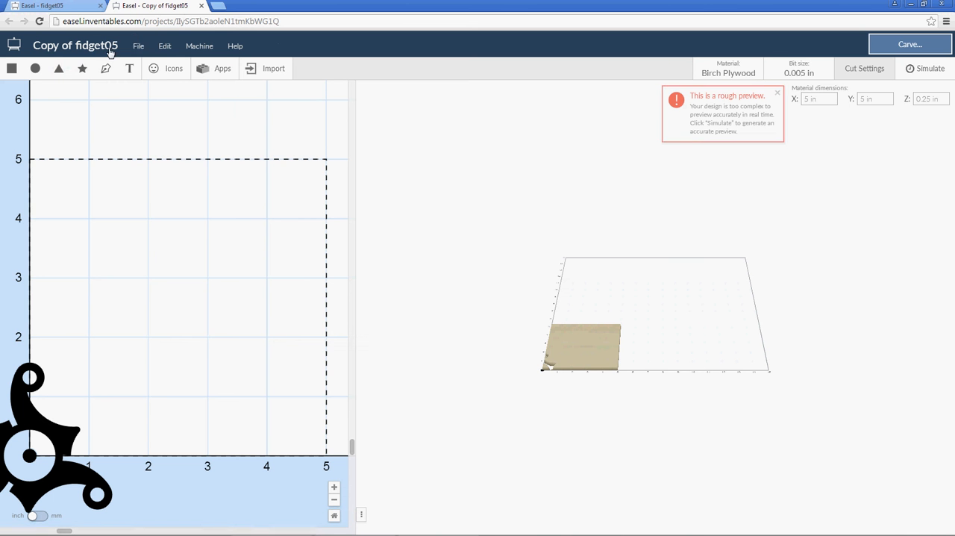
click(135, 46)
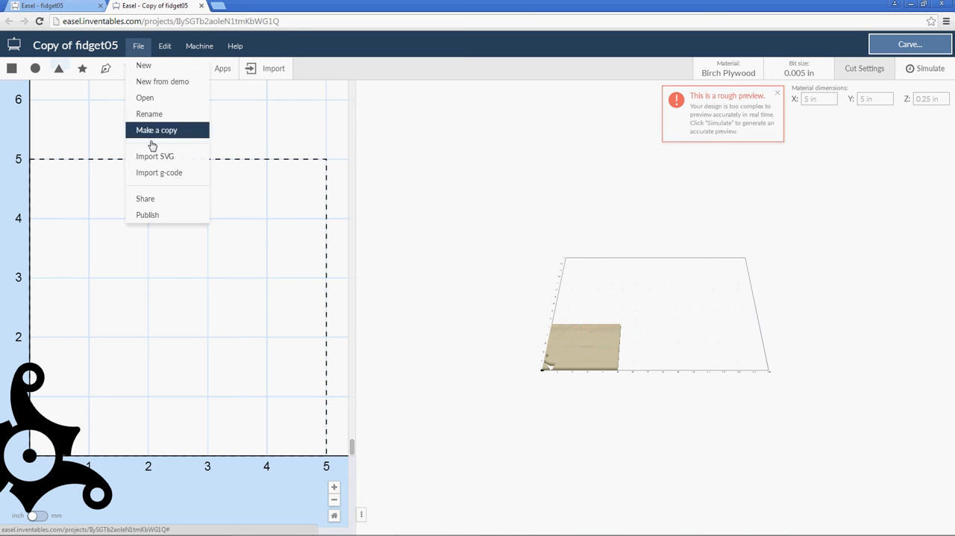
click(153, 114)
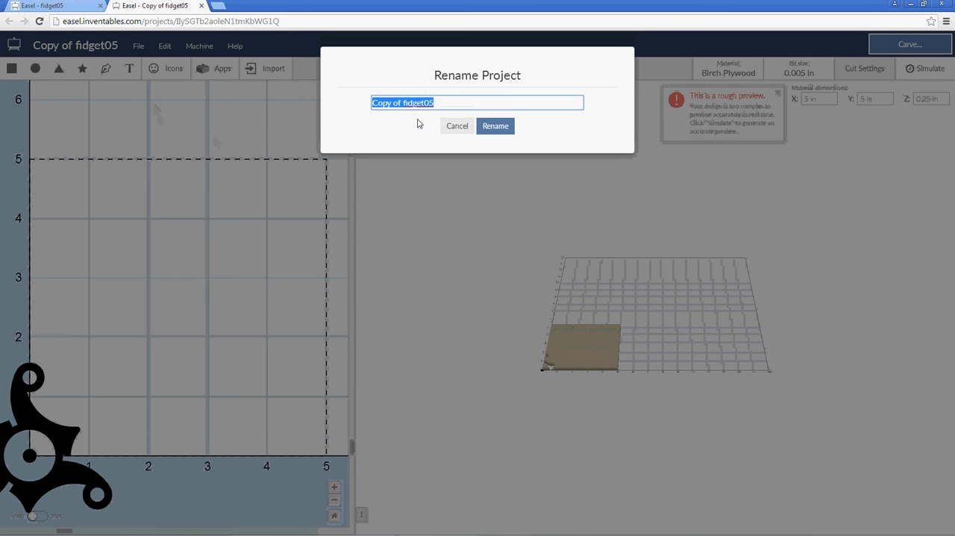
click(437, 103)
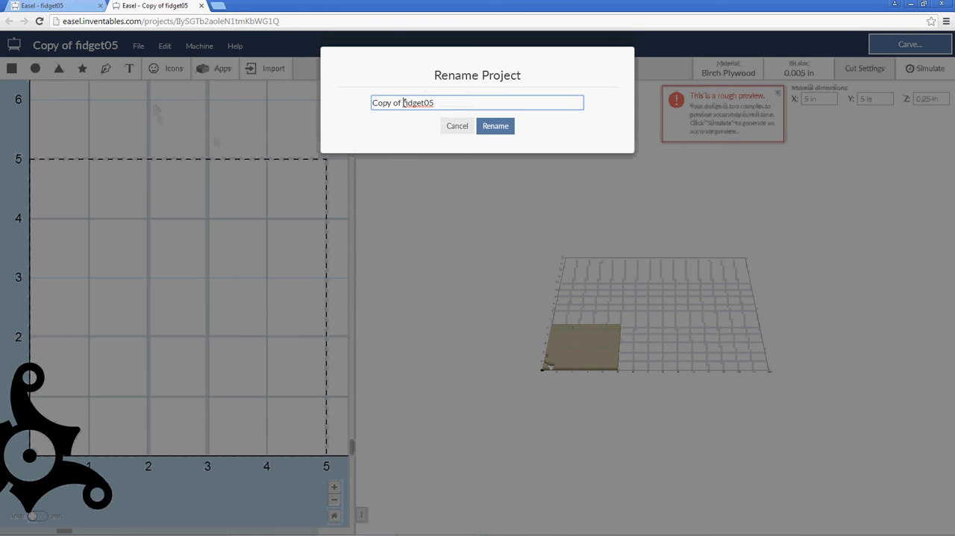
drag(403, 103, 371, 103)
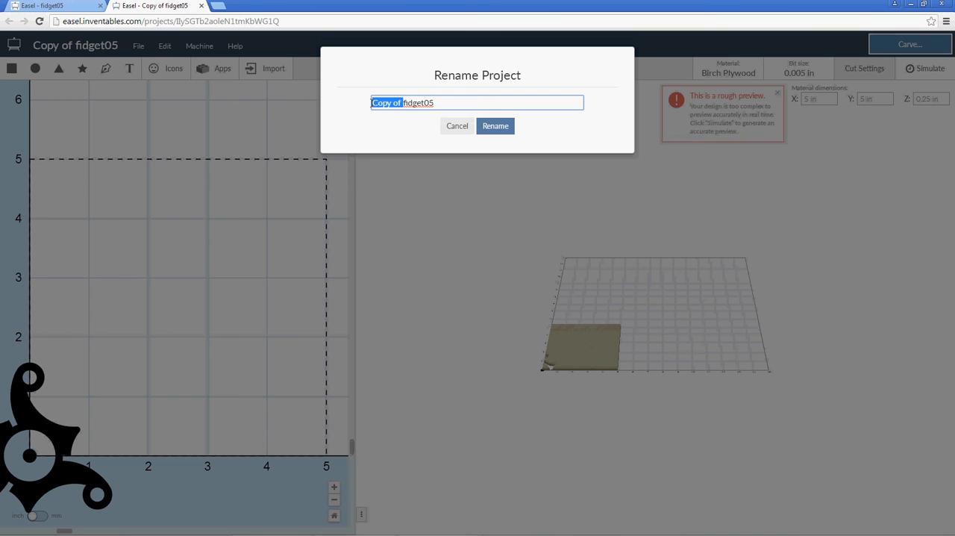
key(BackSpace)
click(408, 102)
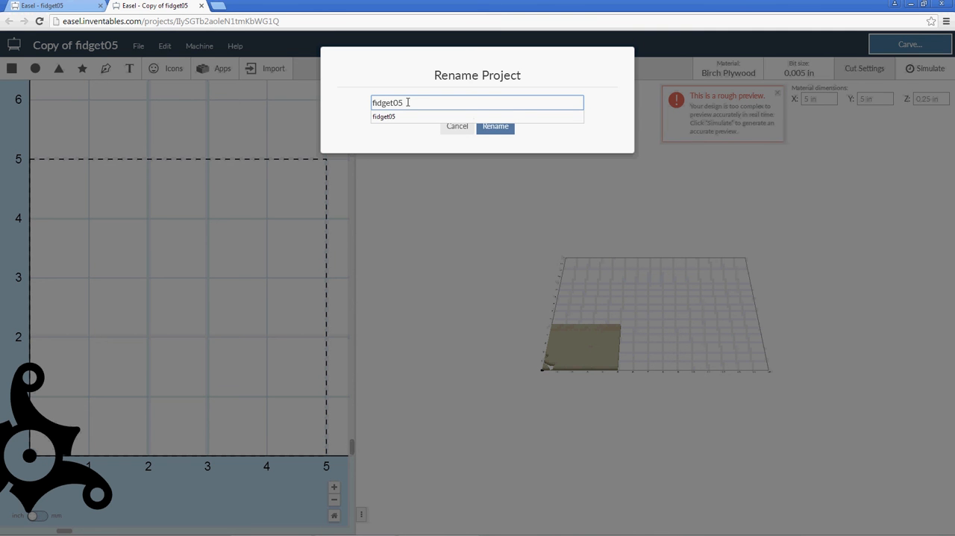
text(b)
click(485, 126)
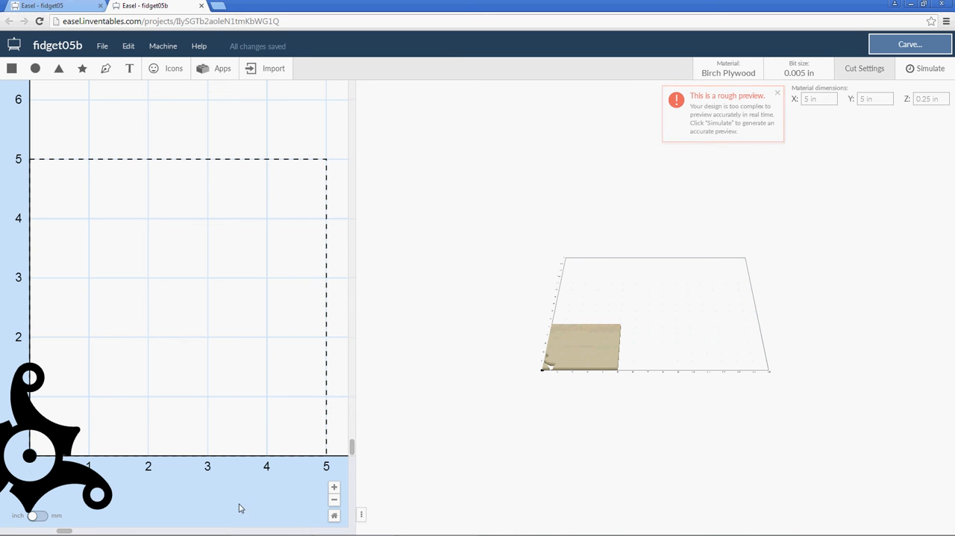
Check the spinner shape in the fidget05b copy, close the copy and return to the fidget05 project.
drag(70, 530, 28, 530)
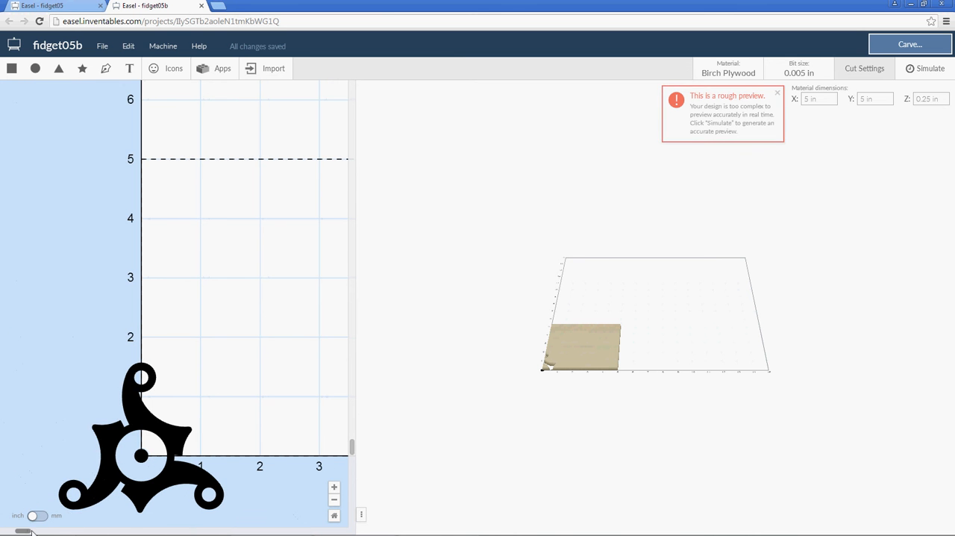
click(100, 461)
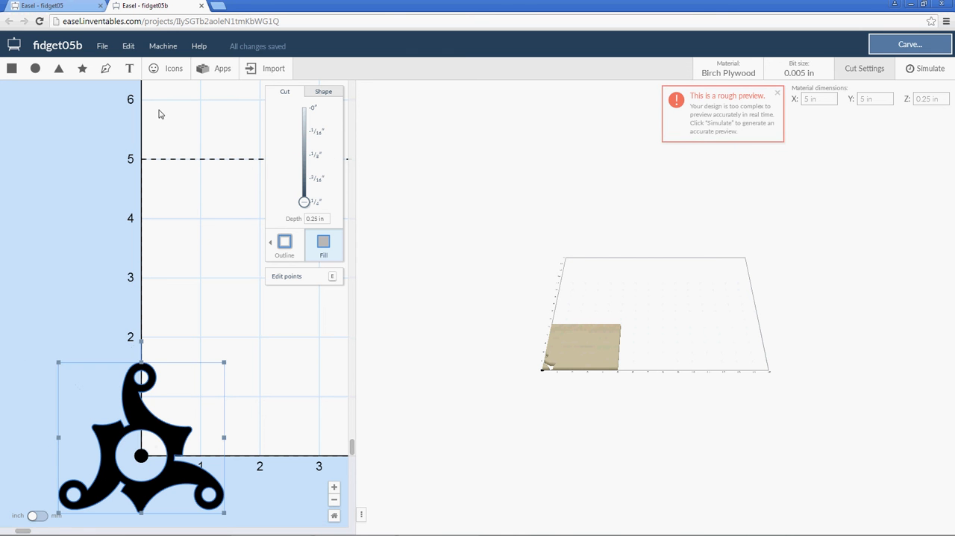
click(200, 7)
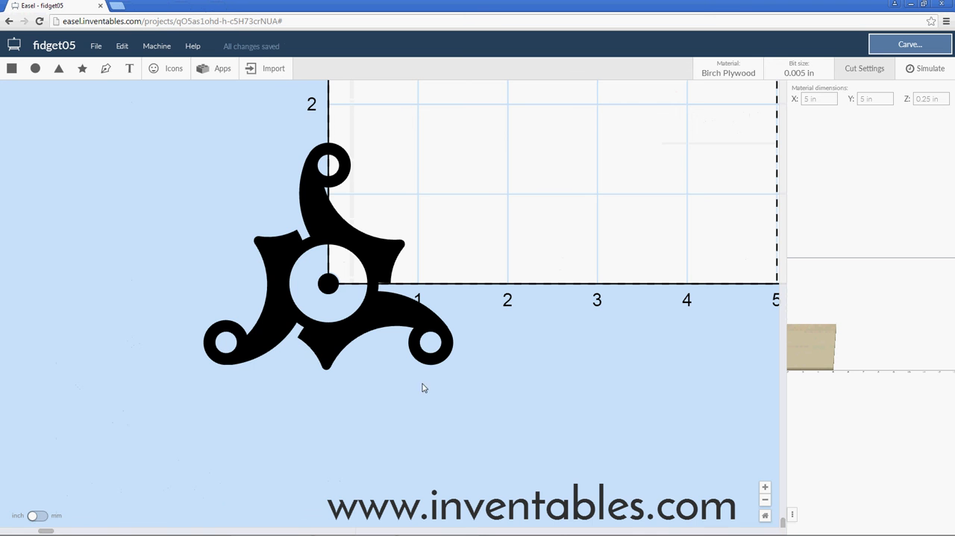
scroll(441, 414, down, 5)
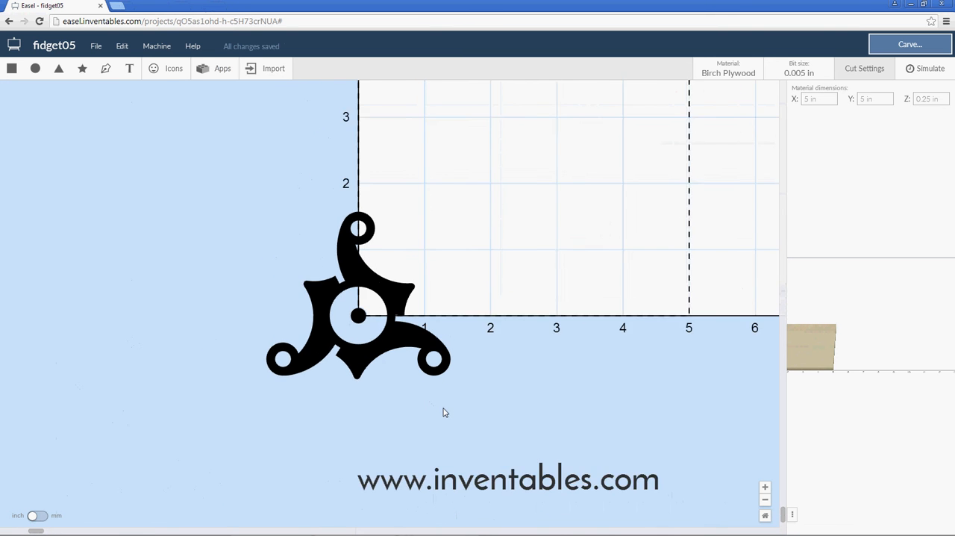
drag(614, 502, 679, 511)
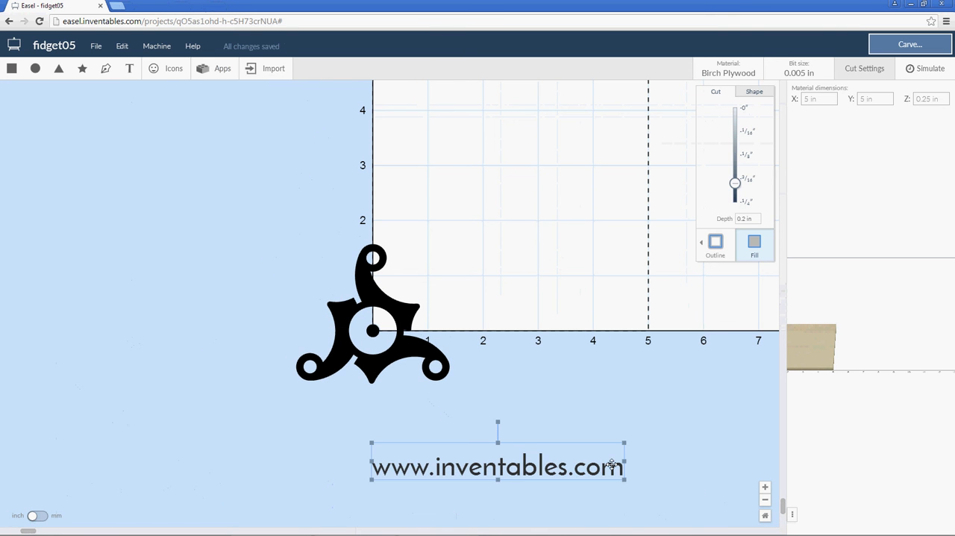
key(Delete)
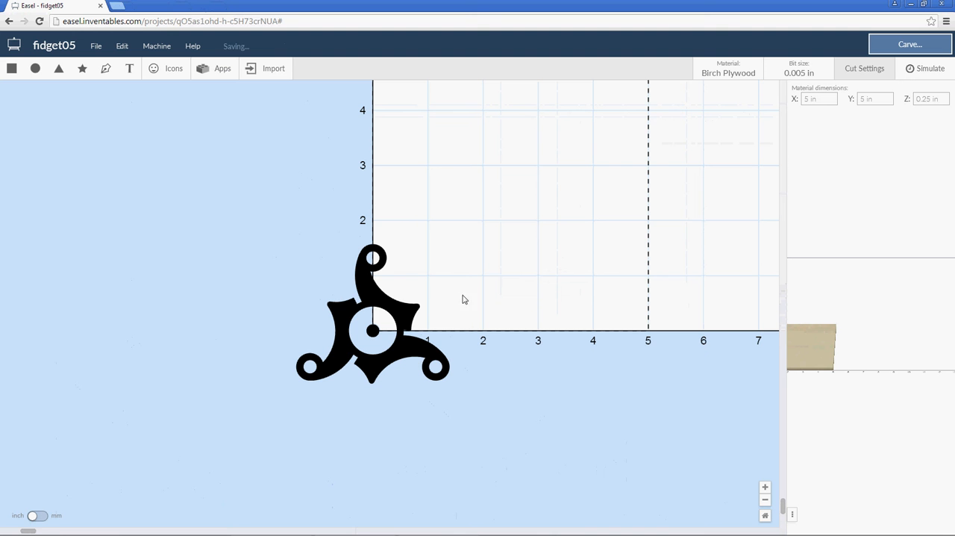
Move the combined spinner shape onto the material beside the origin and change its cut from fill to outline.
click(400, 318)
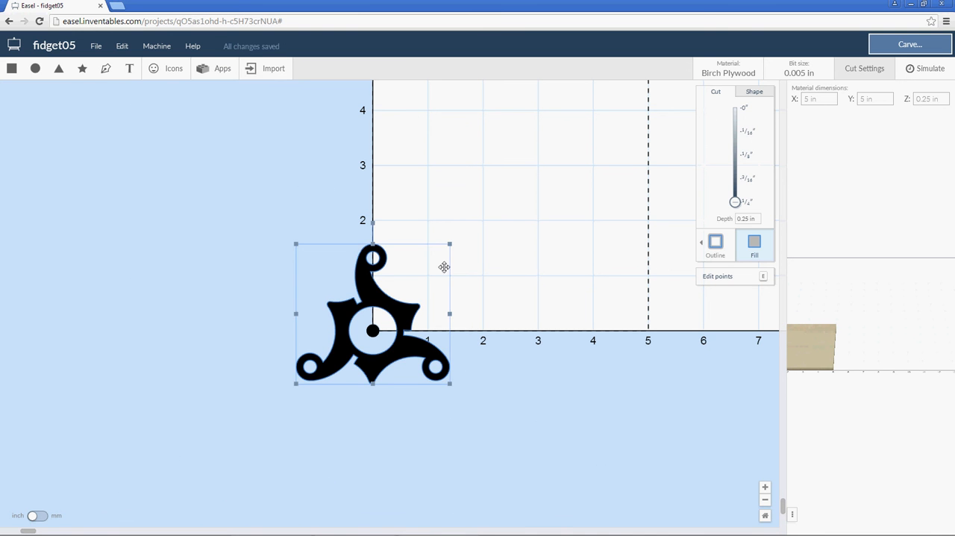
drag(444, 266, 483, 258)
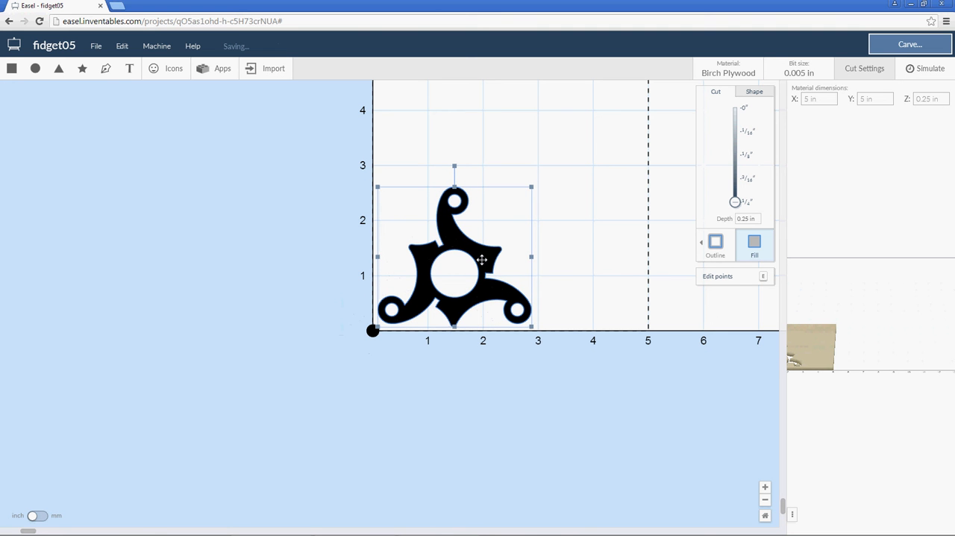
right_click(486, 259)
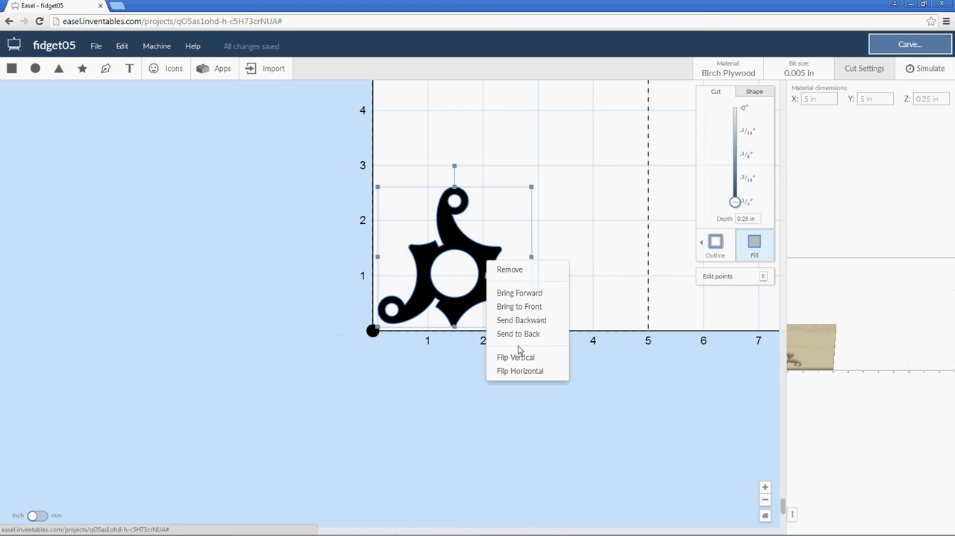
click(712, 245)
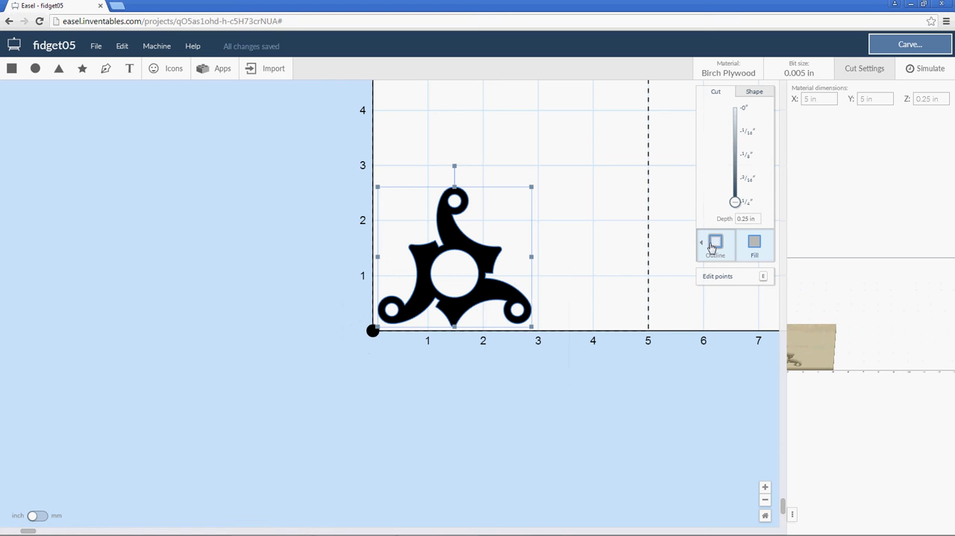
click(715, 247)
click(633, 290)
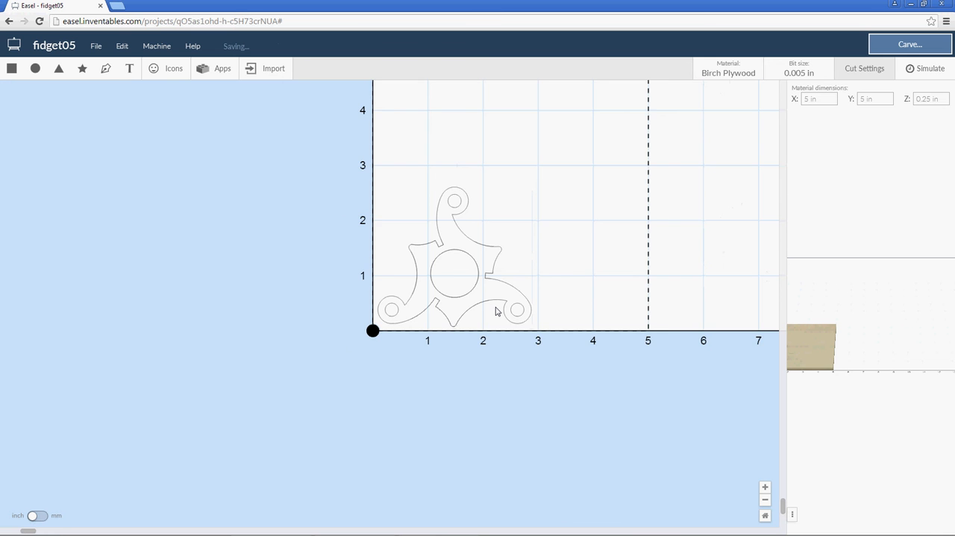
Keep holding tabs enabled on the spinner's outline cut and set the tab quantity to 3.
scroll(496, 311, up, 5)
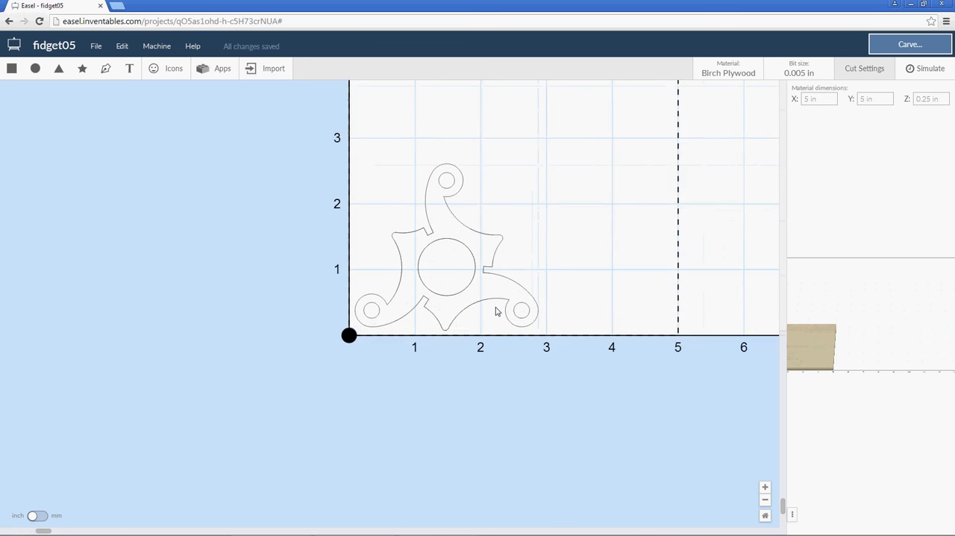
click(472, 236)
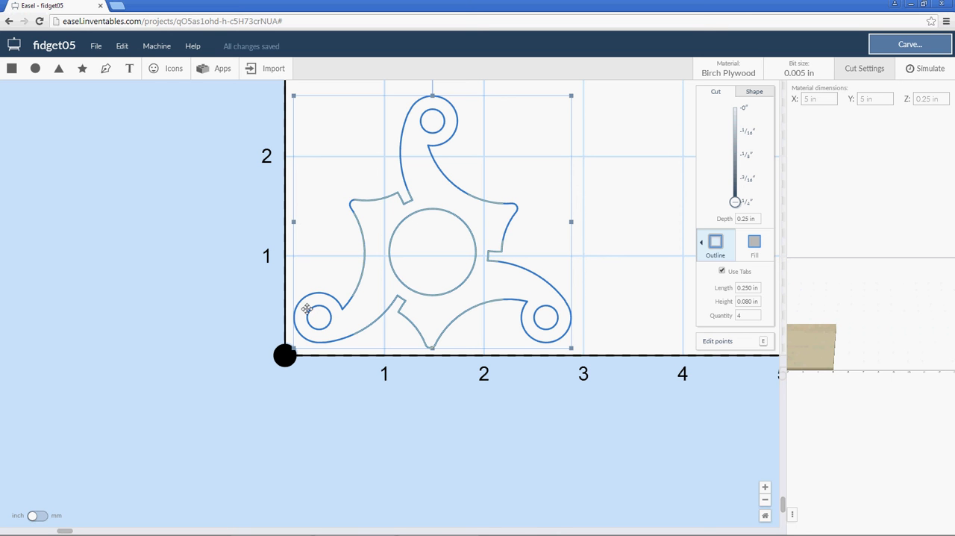
click(721, 272)
click(721, 272)
double_click(746, 314)
text(3)
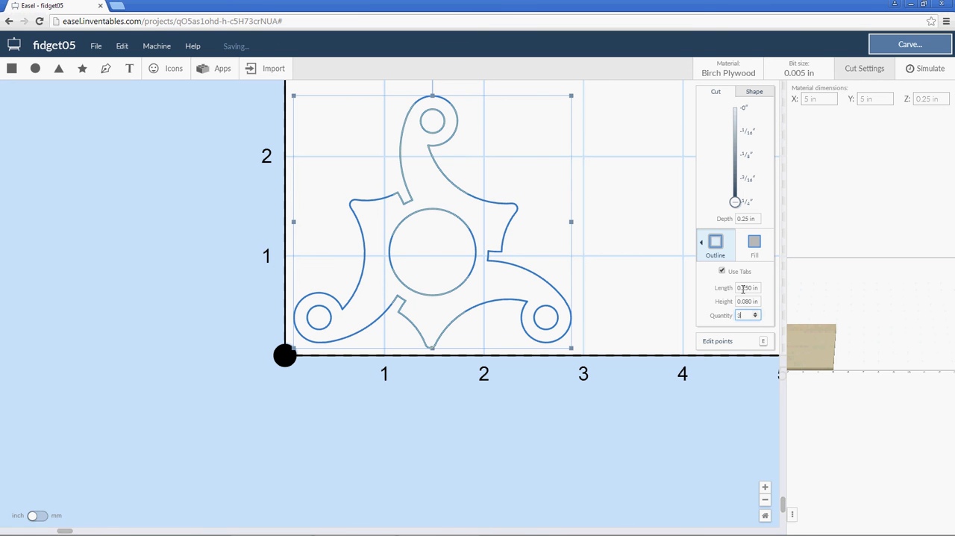
Set the spinner's tab length to 0.600 in and the tab height to 0.060 in.
double_click(745, 288)
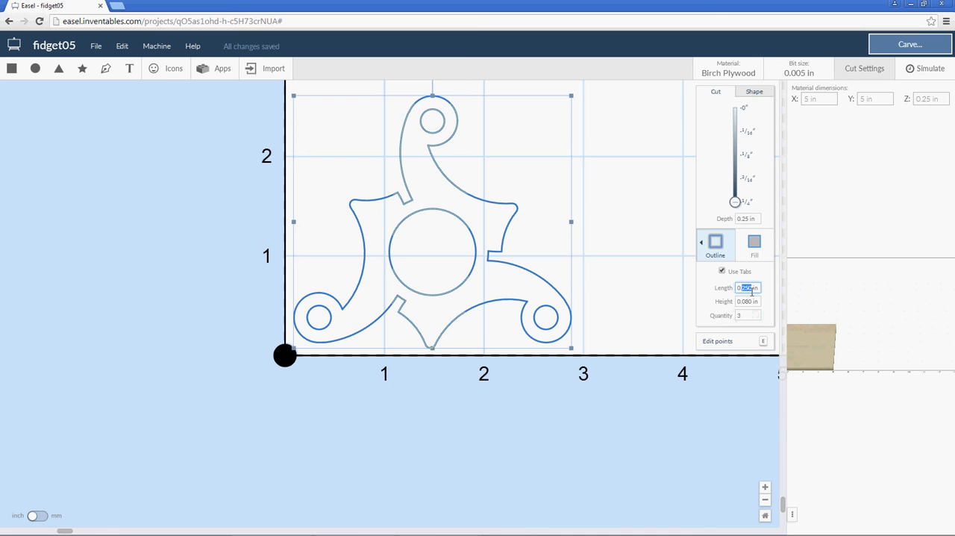
text(6)
click(746, 300)
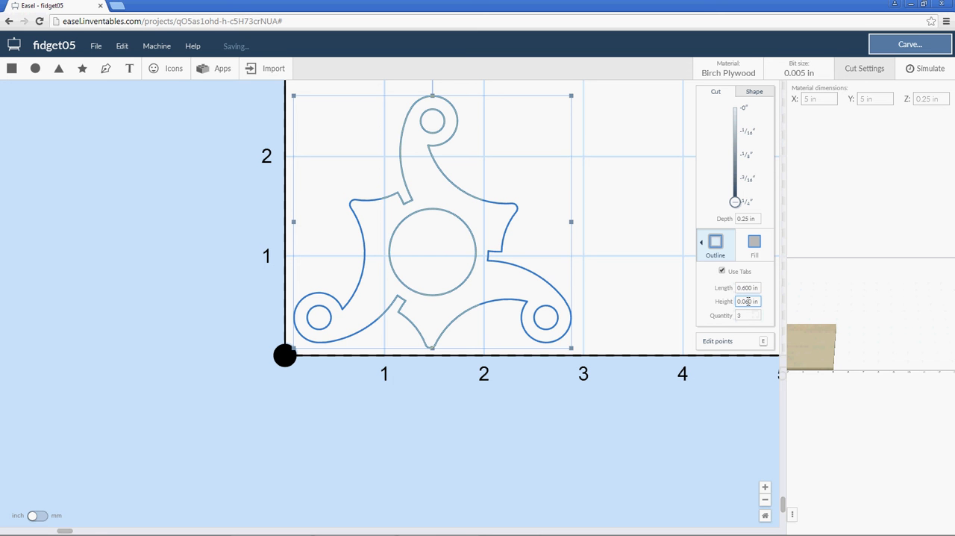
Set the spinner's tab length to 0.060 in.
click(747, 288)
scroll(473, 316, up, 3)
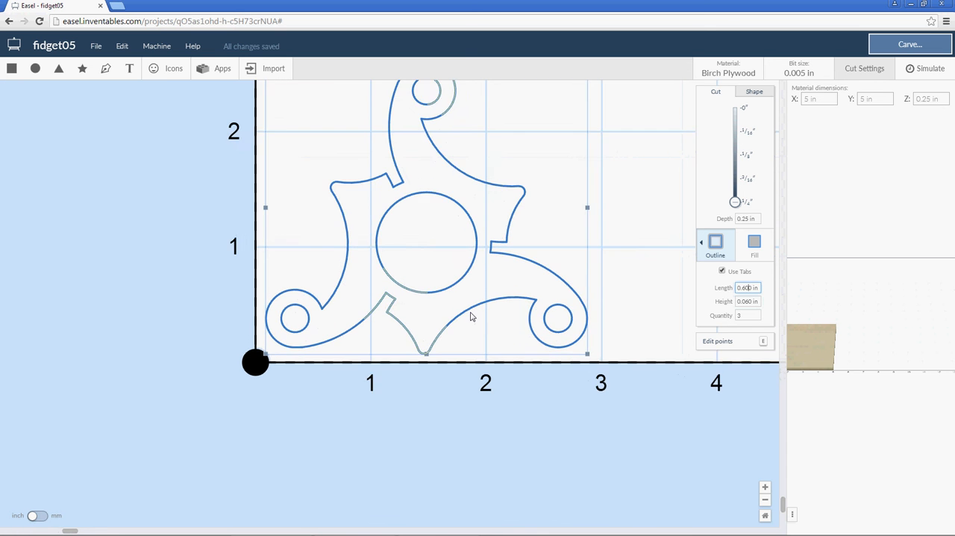
scroll(471, 328, up, 2)
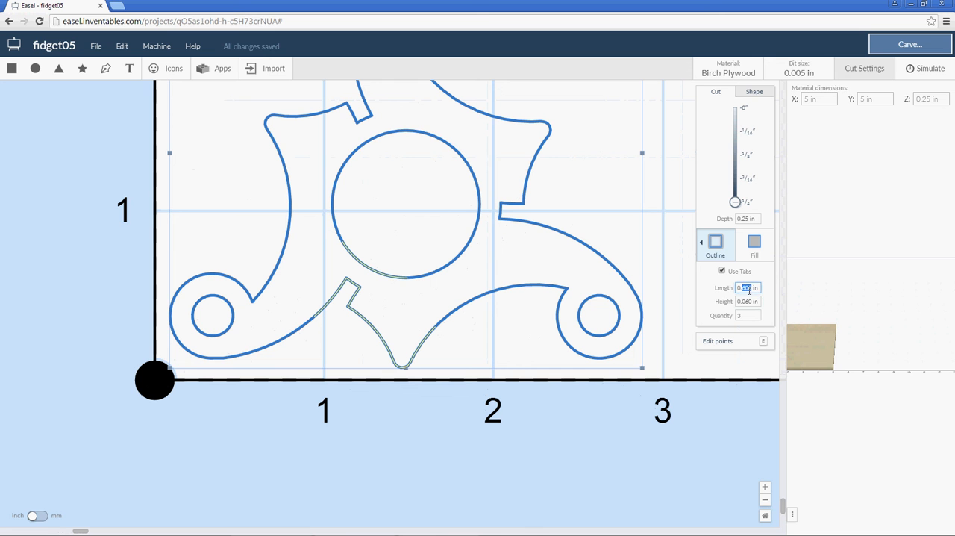
key(BackSpace)
text(6)
click(743, 301)
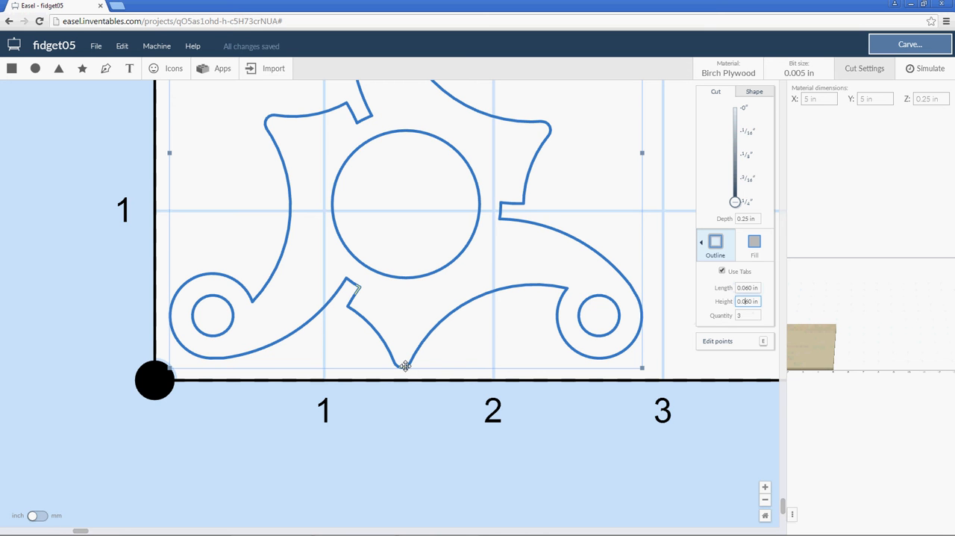
Reposition the three tabs so that each sits on the outer edge of one arm's rounded end.
click(403, 368)
mouse_move(358, 290)
mouse_down()
mouse_move(347, 275)
mouse_move(243, 274)
mouse_move(171, 298)
mouse_move(170, 309)
mouse_move(125, 299)
mouse_up()
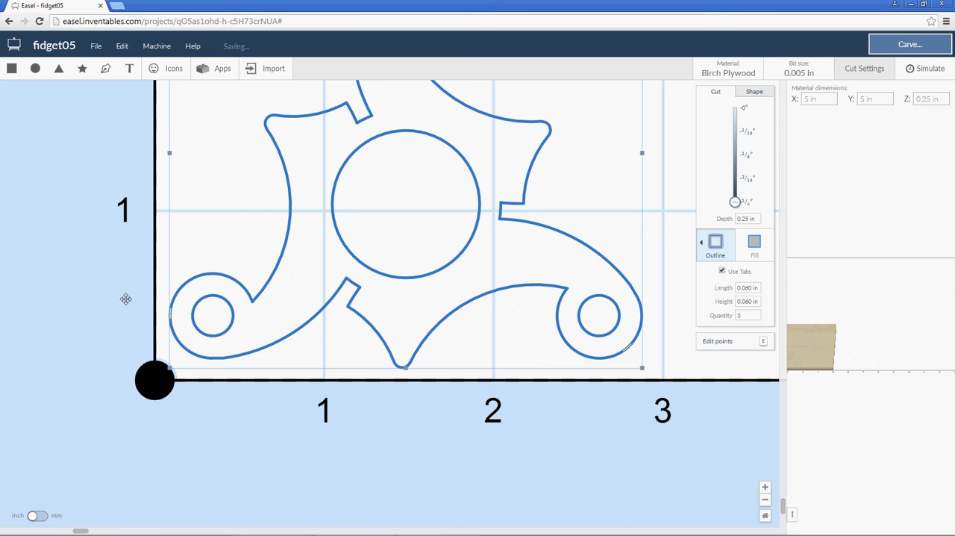
scroll(276, 292, up, 3)
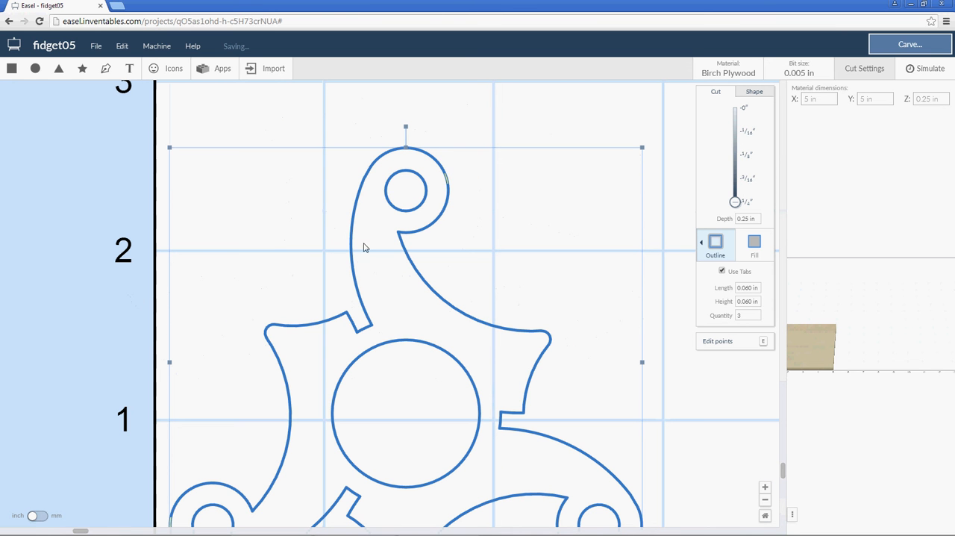
drag(446, 187, 417, 148)
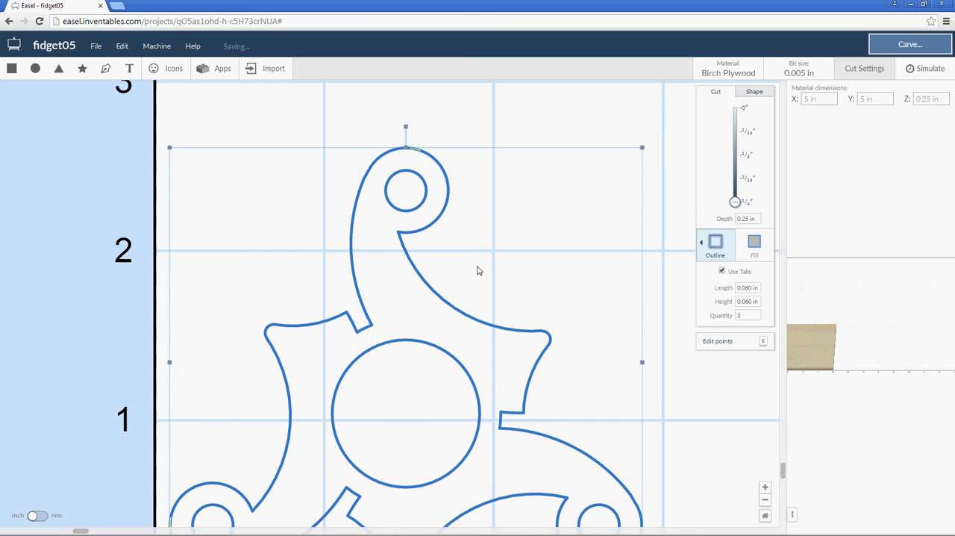
scroll(478, 271, down, 2)
scroll(475, 272, down, 1)
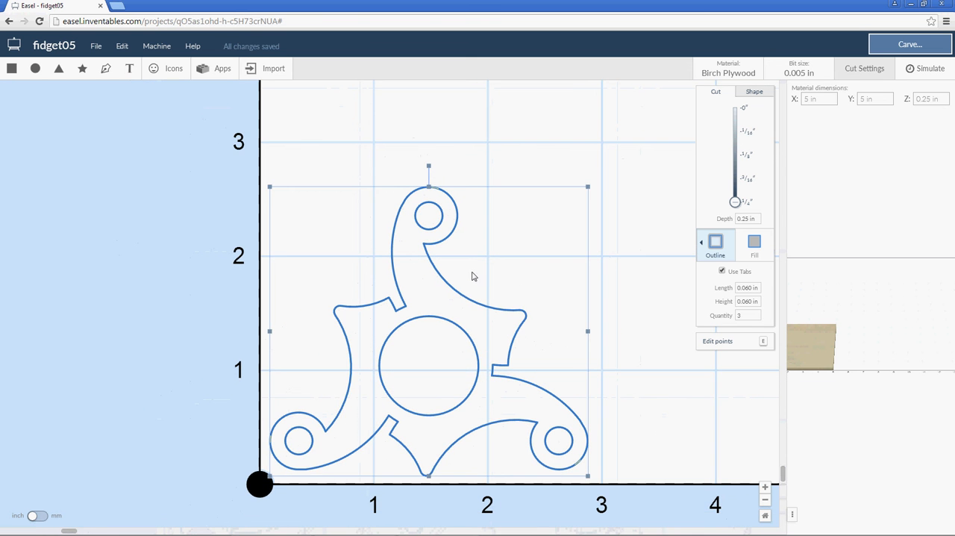
scroll(458, 298, down, 1)
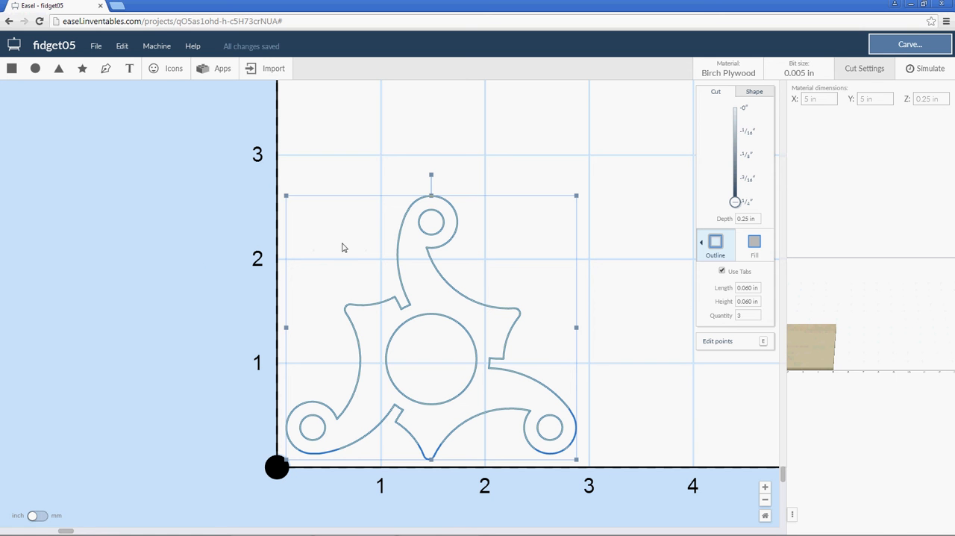
mouse_move(631, 533)
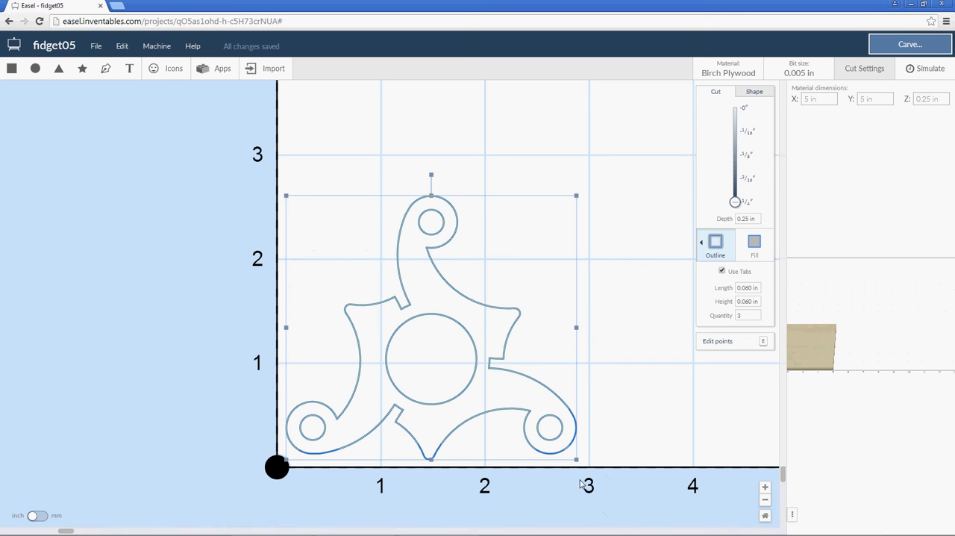